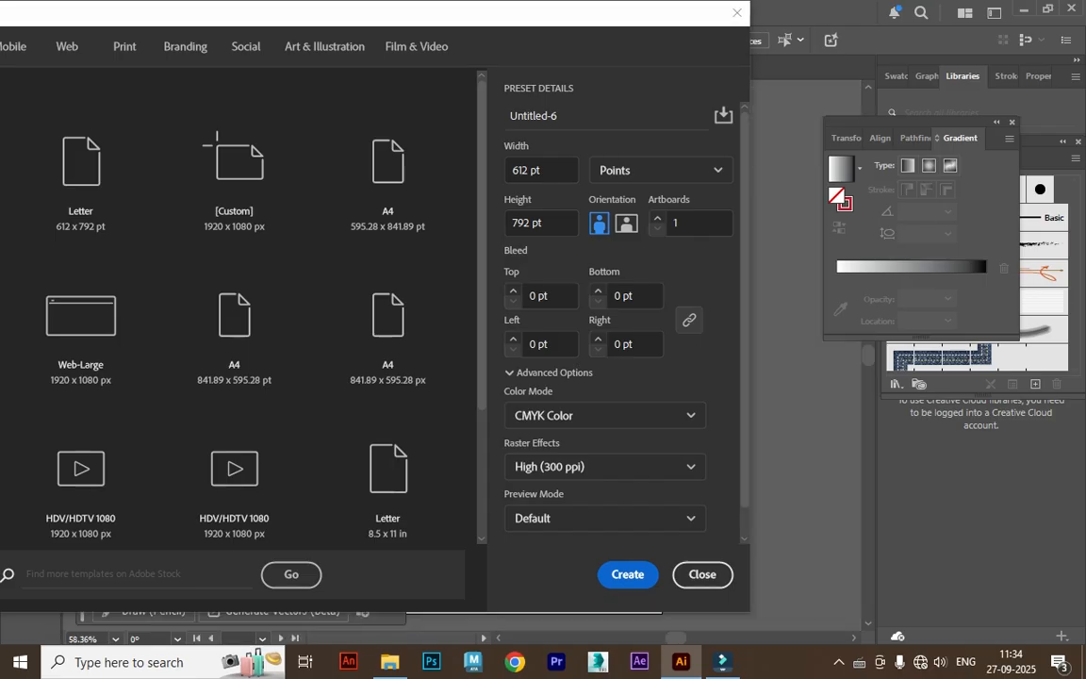
Create a 612 x 792 pt CMYK document and move the floating Brushes panel beside the artboard
{"action": "key", "text": "Return"}
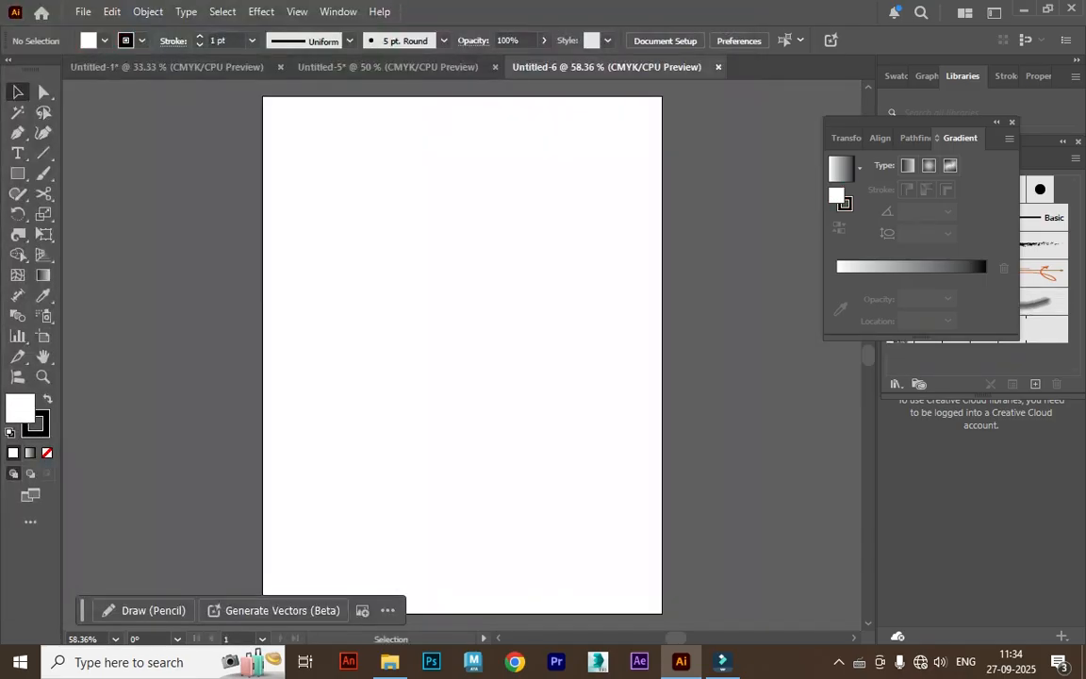
{"action": "mouse_move", "coordinate": [1037, 142]}
{"action": "left_mouse_down"}
{"action": "mouse_move", "coordinate": [893, 123]}
{"action": "mouse_move", "coordinate": [835, 95]}
{"action": "left_mouse_up"}
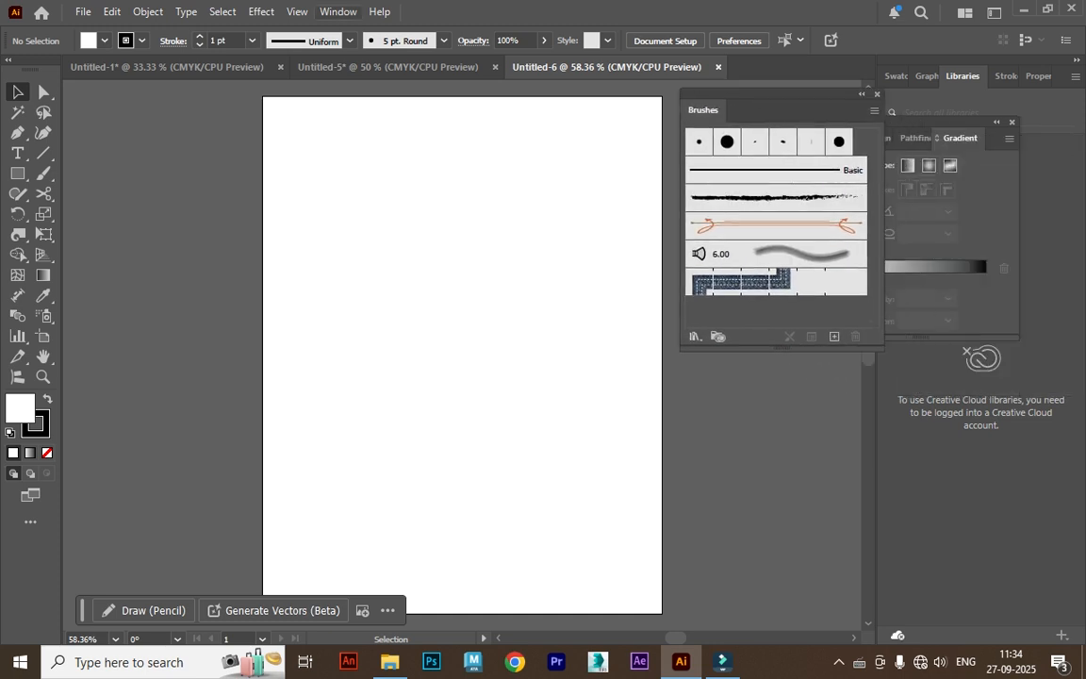
{"action": "left_click", "coordinate": [337, 11]}
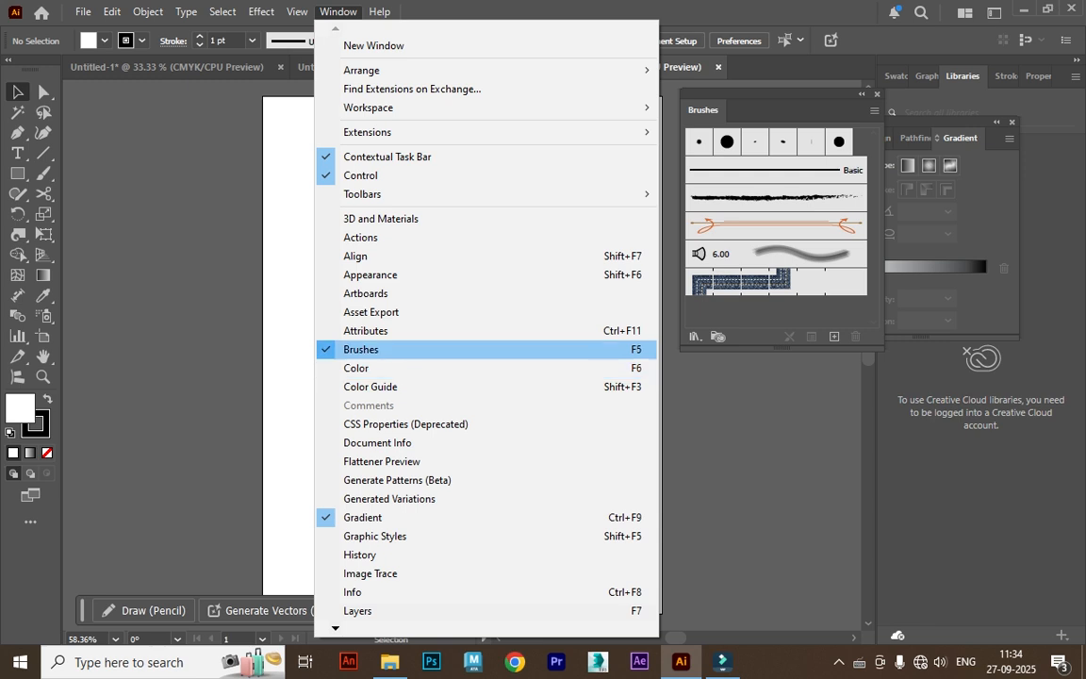
{"action": "left_click", "coordinate": [338, 11]}
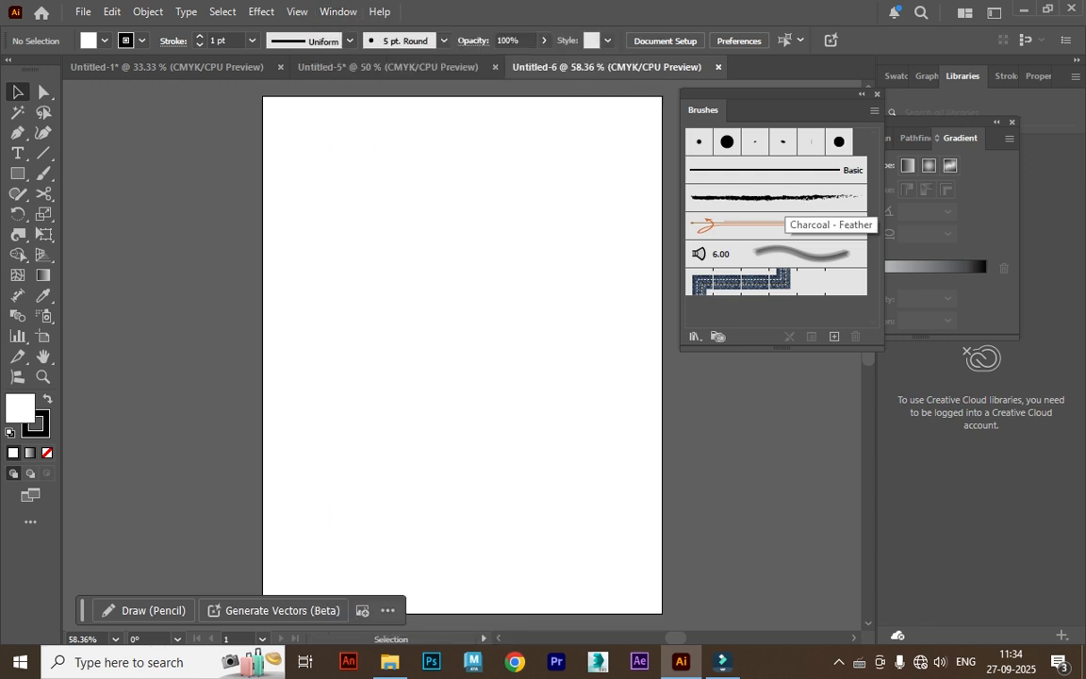
Paint a tall S-shaped curve down the artboard with the Charcoal - Feather brush
{"action": "key", "text": "b"}
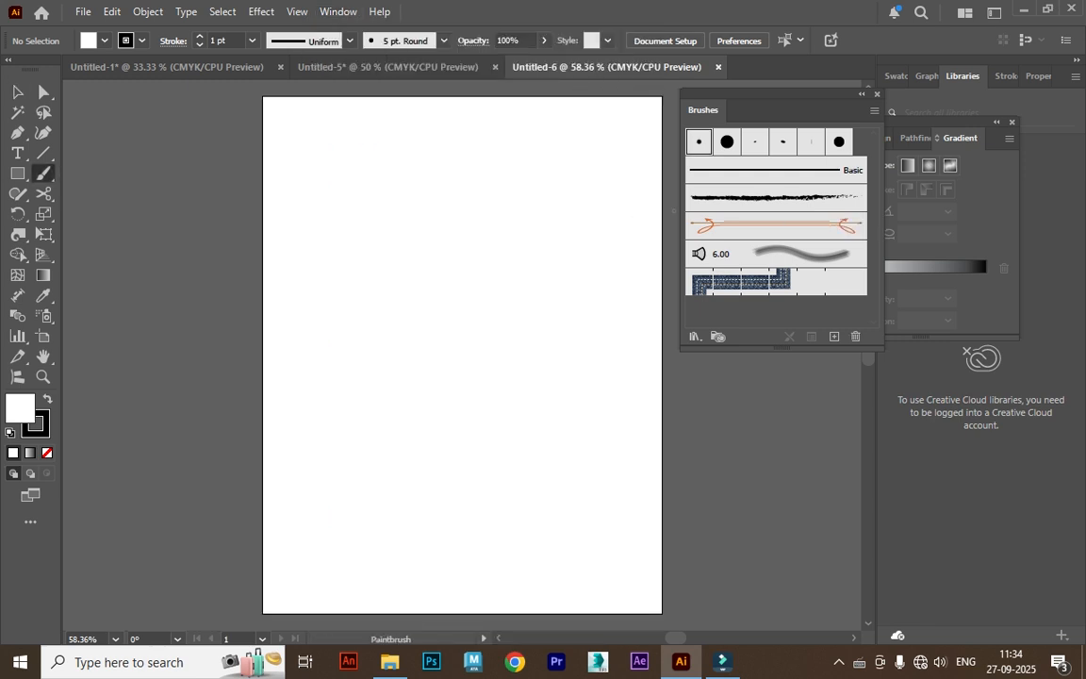
{"action": "left_click", "coordinate": [775, 198]}
{"action": "mouse_move", "coordinate": [421, 388]}
{"action": "left_mouse_down"}
{"action": "mouse_move", "coordinate": [461, 197]}
{"action": "mouse_move", "coordinate": [439, 123]}
{"action": "left_mouse_up"}
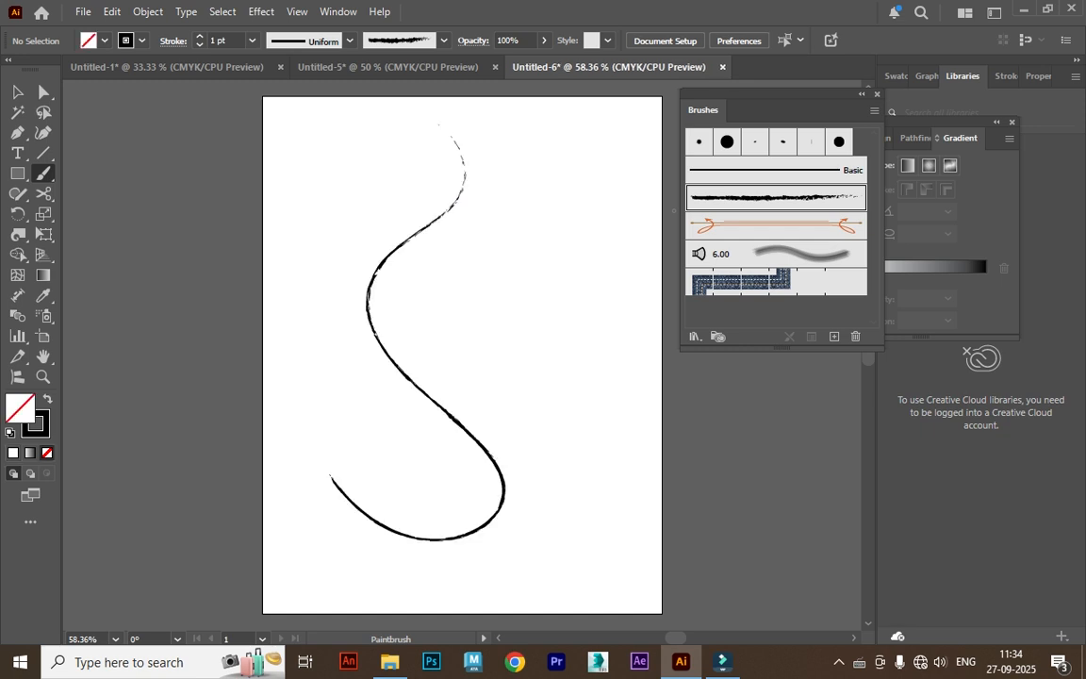
Recolor the charcoal curve's stroke blue and set its weight to 6 pt
{"action": "key", "text": "v"}
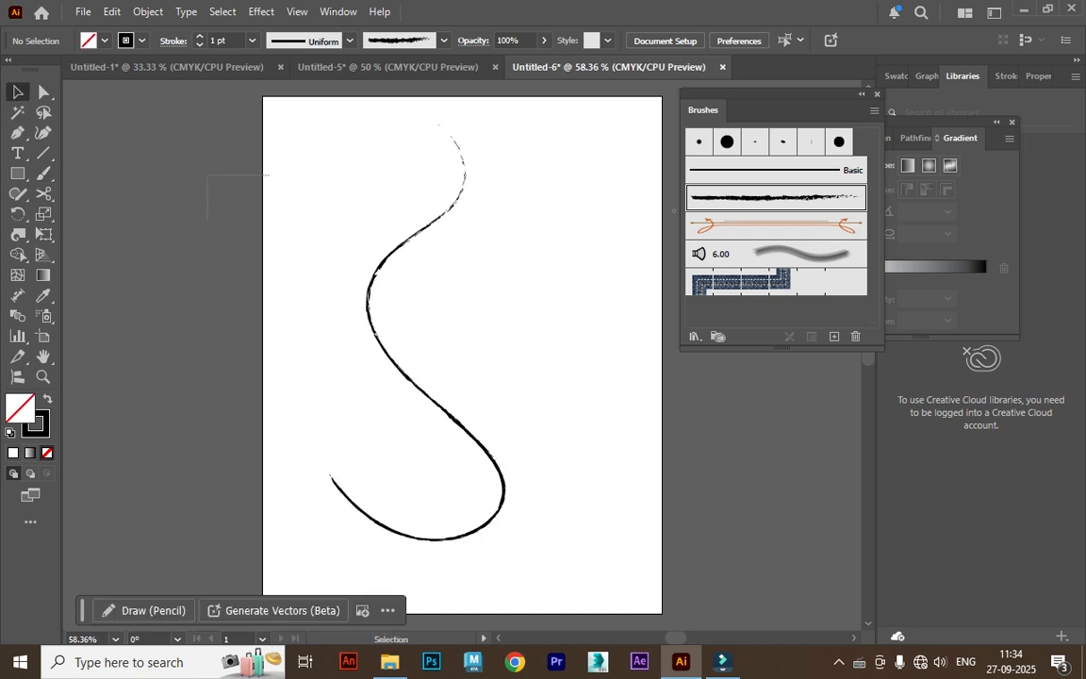
{"action": "key", "text": "ctrl+a"}
{"action": "left_click", "coordinate": [140, 41]}
{"action": "left_click", "coordinate": [138, 96]}
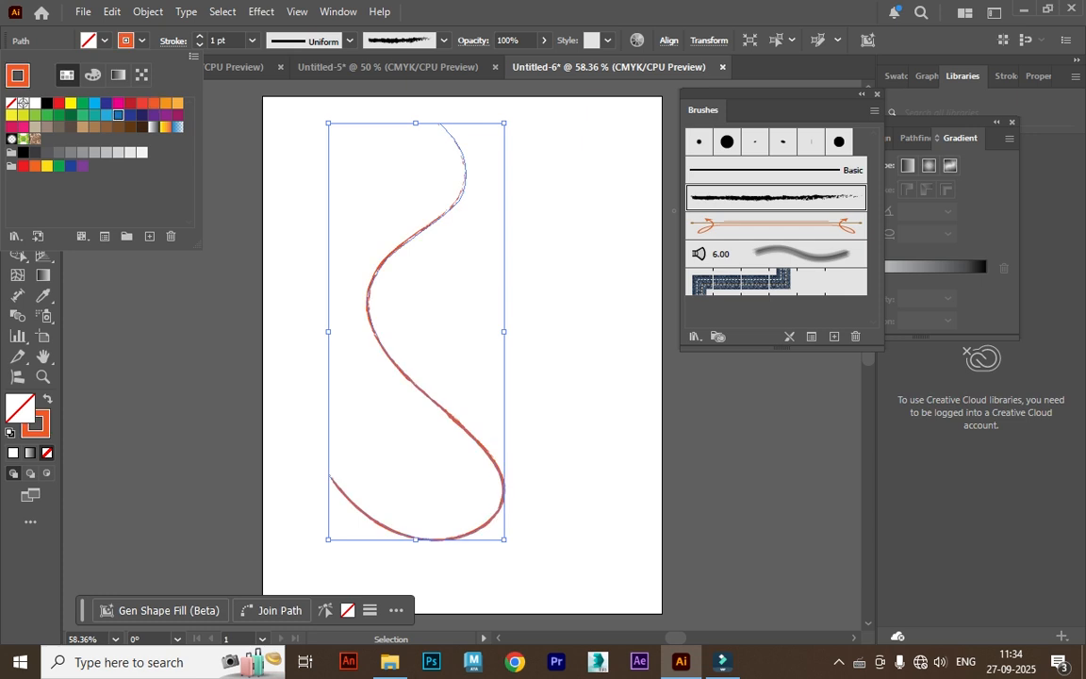
{"action": "left_click", "coordinate": [86, 105]}
{"action": "key", "text": "Escape"}
{"action": "key", "text": "ctrl+shift+a"}
{"action": "key", "text": "ctrl+a"}
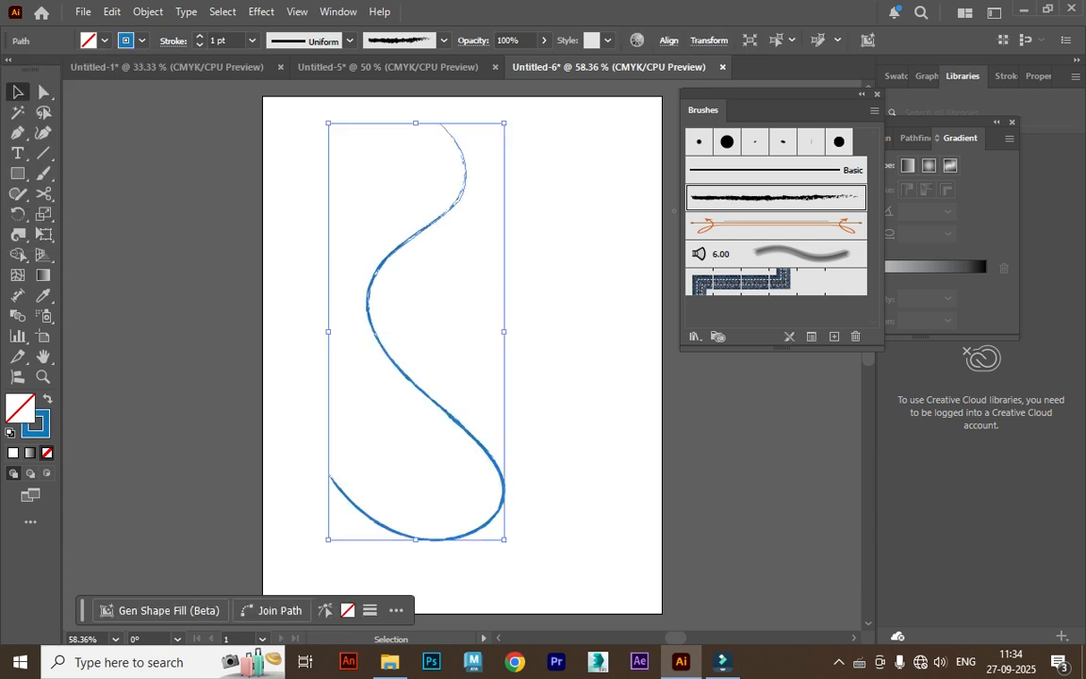
{"action": "left_click", "coordinate": [252, 41]}
{"action": "left_click", "coordinate": [247, 187]}
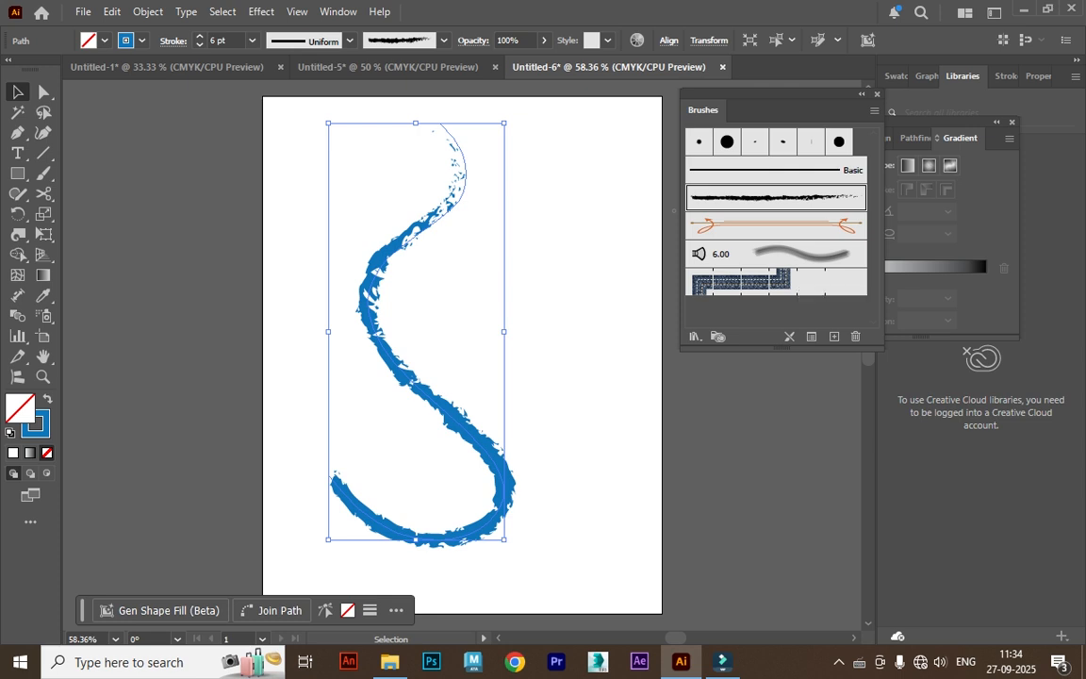
Look through the Arrows_Special and Pattern Arrows brush libraries
{"action": "left_click", "coordinate": [443, 40]}
{"action": "left_click", "coordinate": [287, 172]}
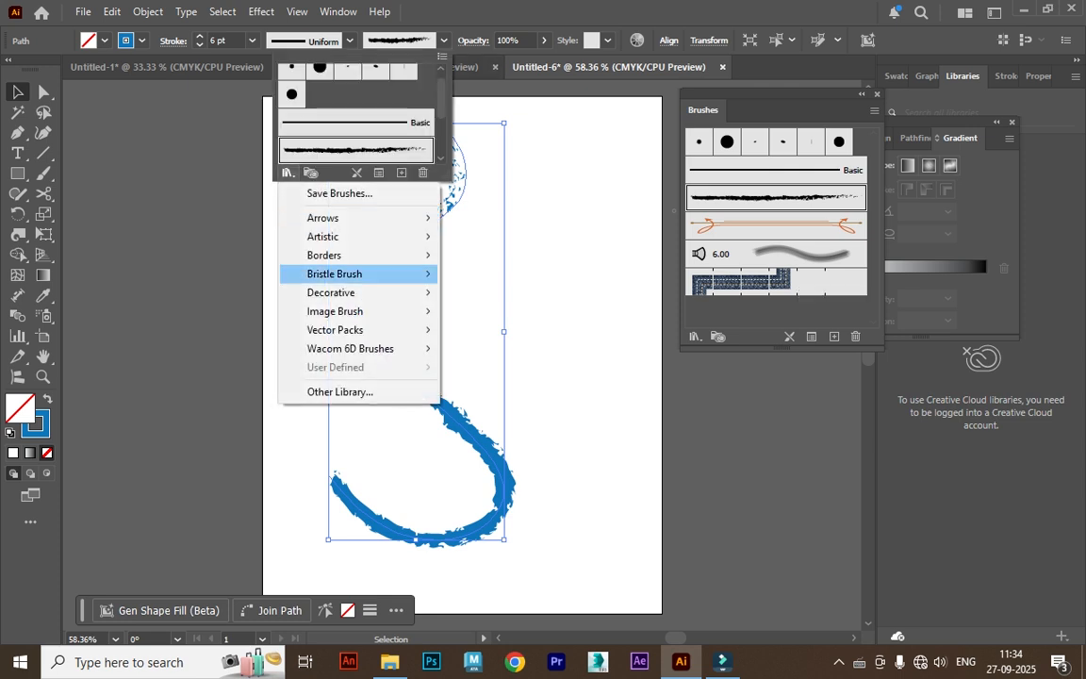
{"action": "mouse_move", "coordinate": [396, 218]}
{"action": "left_click", "coordinate": [498, 218]}
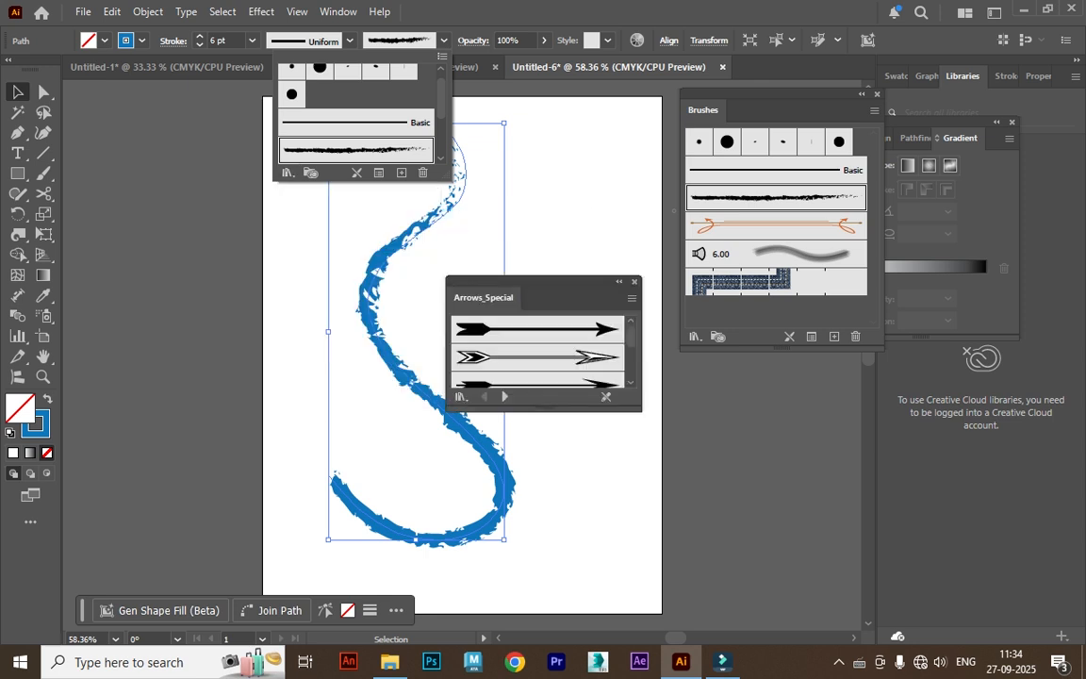
{"action": "left_click", "coordinate": [504, 395]}
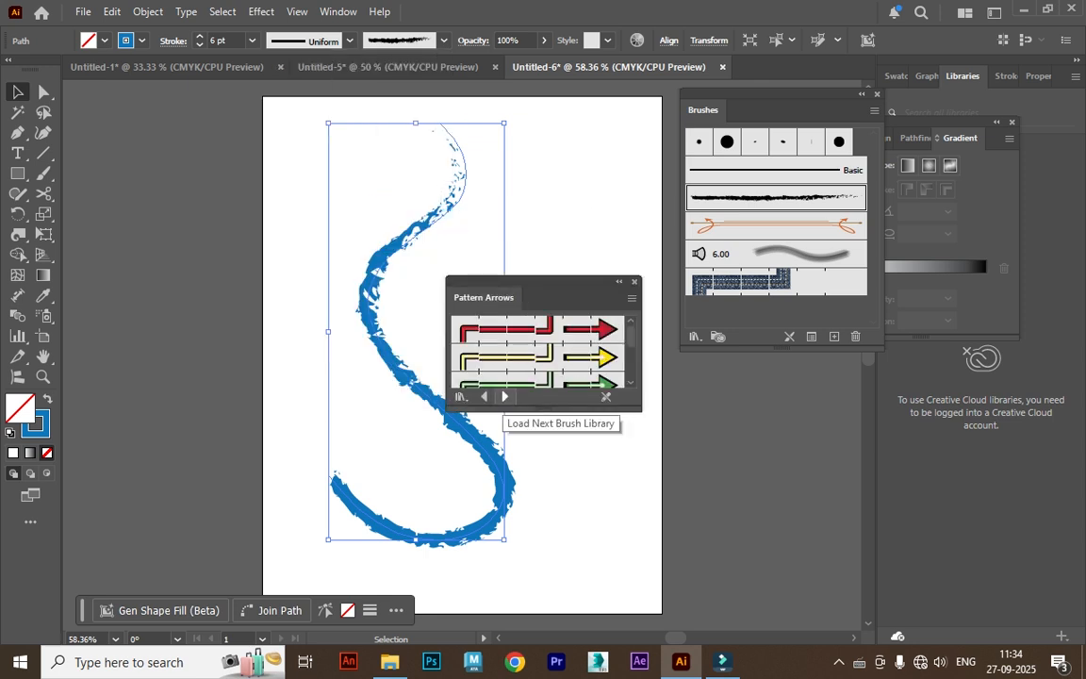
Close the arrow brush library and delete the charcoal curve from the artboard
{"action": "left_click", "coordinate": [635, 282]}
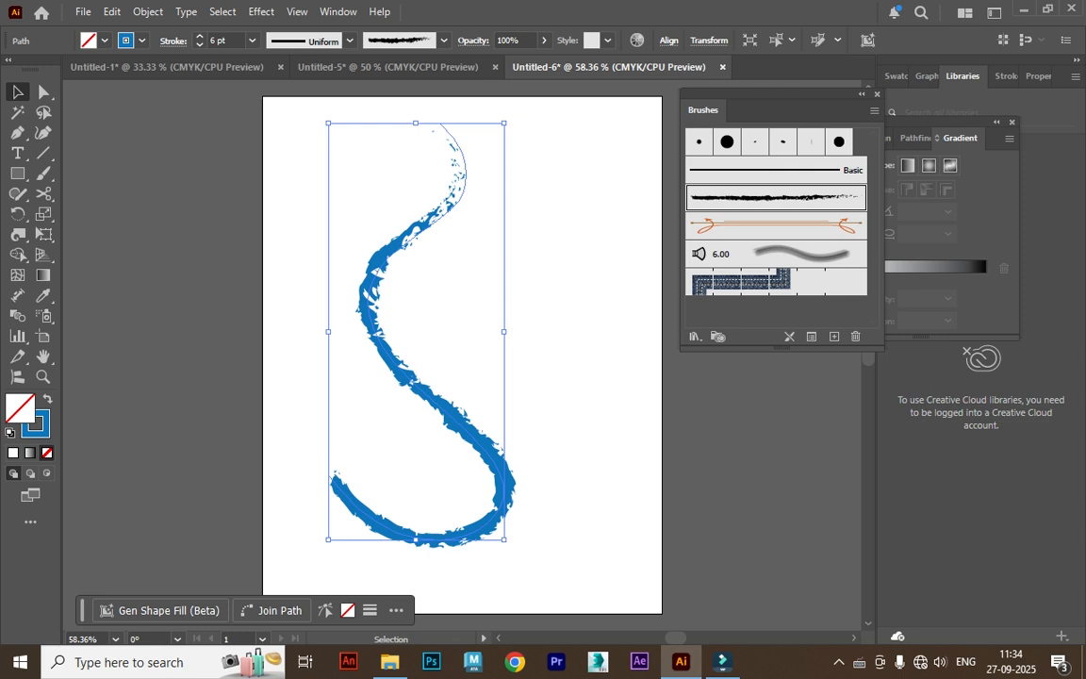
{"action": "key", "text": "Delete"}
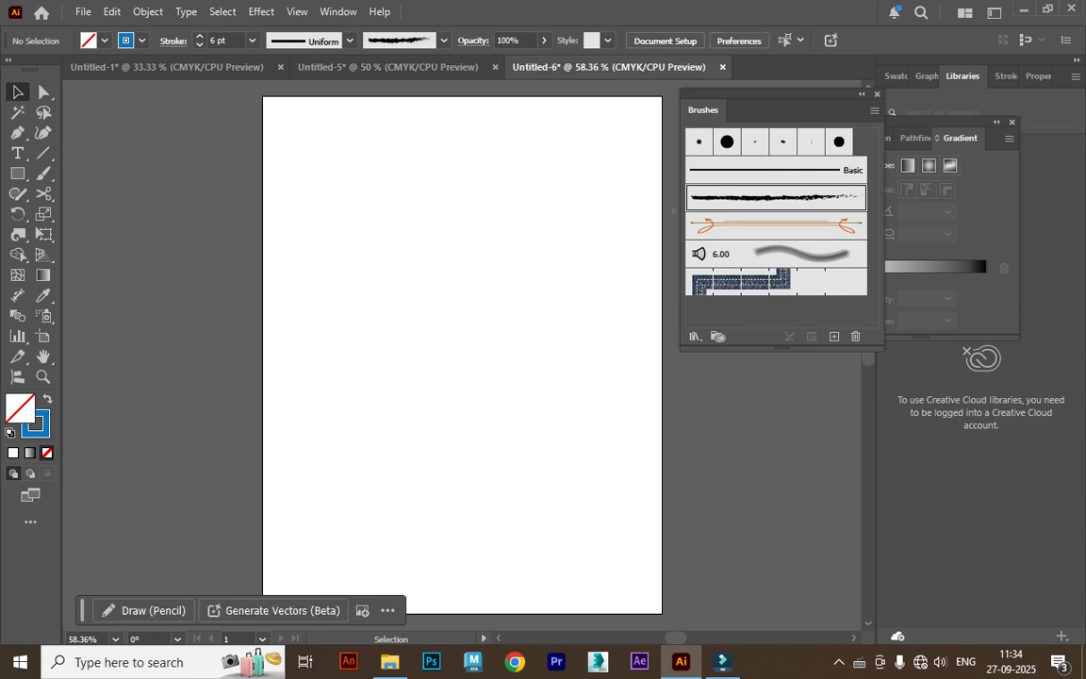
{"action": "key", "text": "ctrl+minus"}
View the finished artwork in the Untitled-1 document and return to Untitled-6
{"action": "key", "text": "ctrl+Tab"}
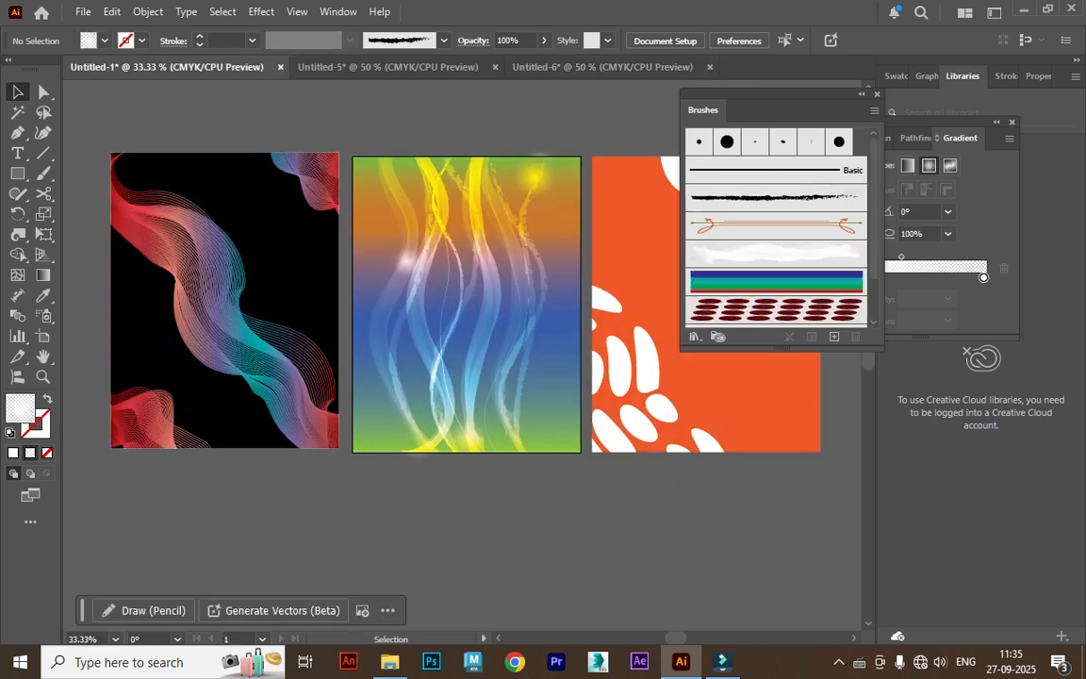
{"action": "key", "text": "ctrl+Tab"}
{"action": "key", "text": "ctrl+Tab"}
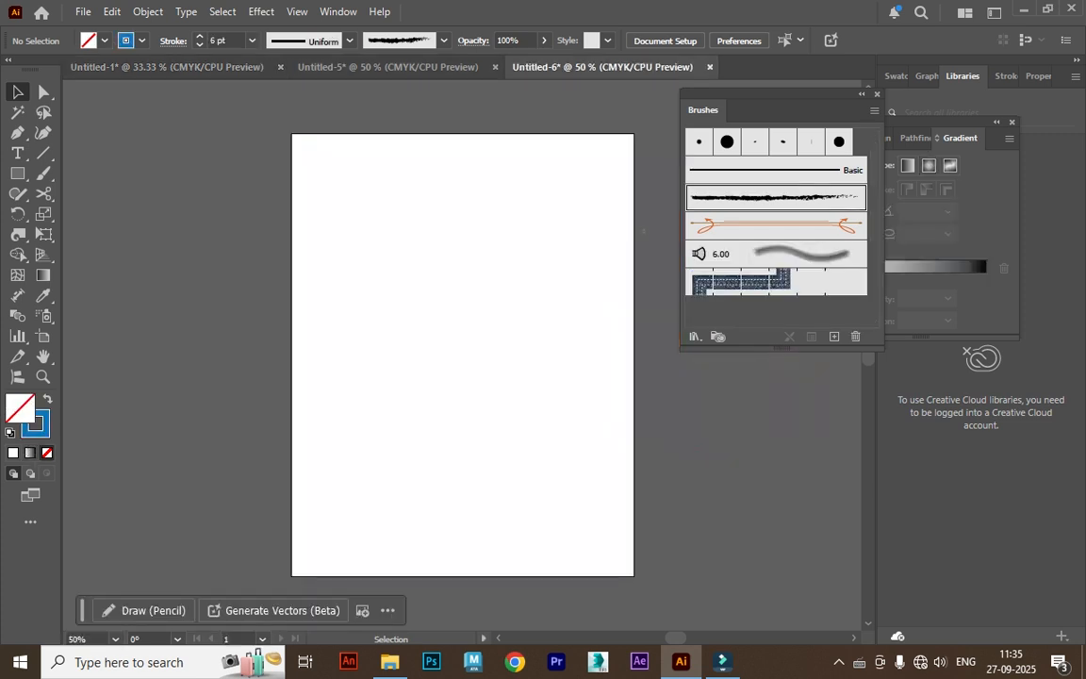
Draw a small circle near the artboard's upper-left corner, fill it blue without stroke, and duplicate it into a horizontal row of seven
{"action": "right_click", "coordinate": [18, 173]}
{"action": "left_click", "coordinate": [93, 214]}
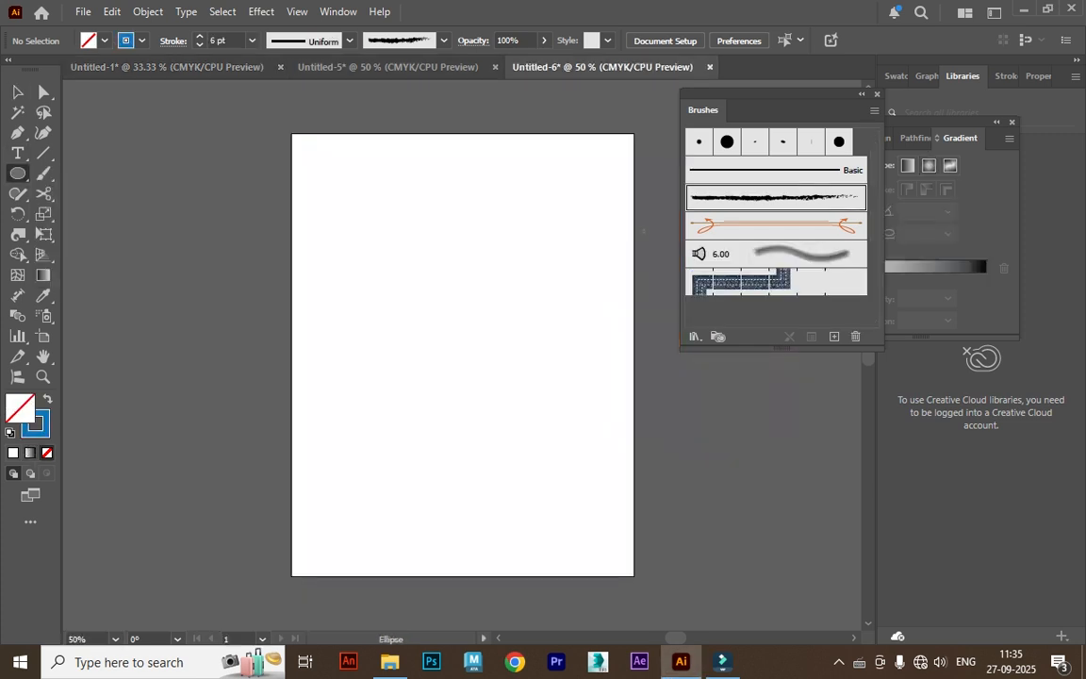
{"action": "mouse_move", "coordinate": [320, 169]}
{"action": "left_mouse_down"}
{"action": "mouse_move", "coordinate": [337, 185]}
{"action": "mouse_move", "coordinate": [344, 168]}
{"action": "mouse_move", "coordinate": [366, 167]}
{"action": "left_mouse_up"}
{"action": "key", "text": "shift+x"}
{"action": "key", "text": "ctrl+d"}
{"action": "key", "text": "ctrl+d"}
{"action": "key", "text": "ctrl+d"}
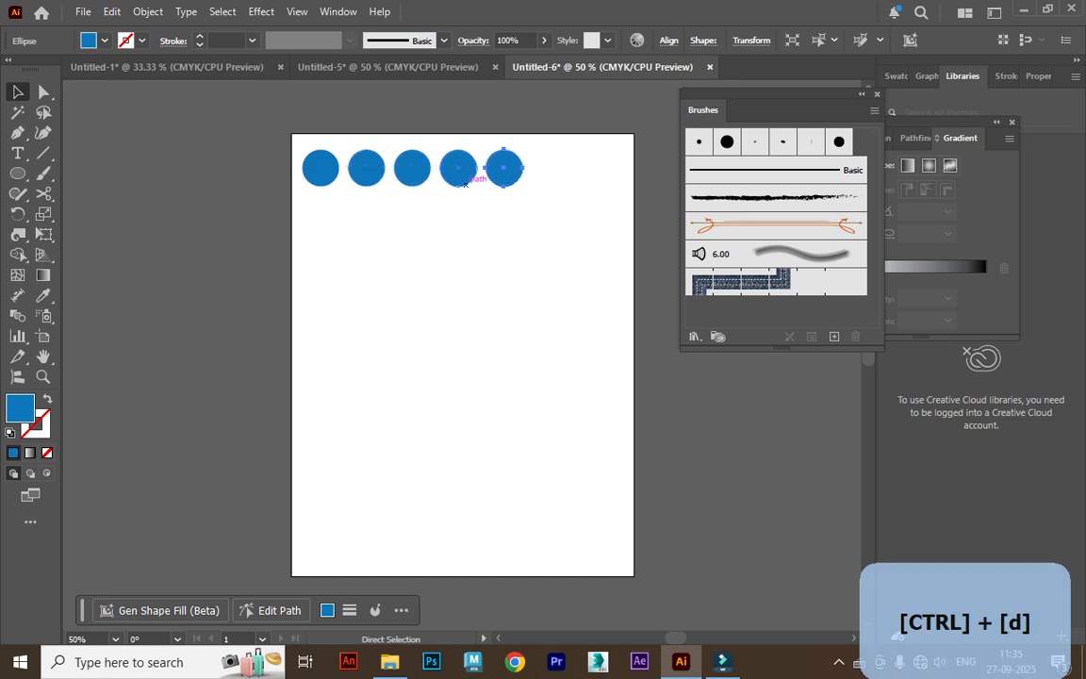
{"action": "key", "text": "ctrl+d"}
{"action": "key", "text": "ctrl+d"}
Duplicate the row of circles downward twice to form an evenly spaced three-row grid
{"action": "left_click_drag", "start_coordinate": [268, 118], "coordinate": [622, 184]}
{"action": "left_click_drag", "start_coordinate": [458, 167], "coordinate": [459, 213]}
{"action": "key", "text": "ctrl+d"}
Create an Art Brush from the whole circle grid with the default options and delete the original circles
{"action": "left_click_drag", "start_coordinate": [269, 122], "coordinate": [562, 299]}
{"action": "left_click", "coordinate": [471, 325]}
{"action": "left_click_drag", "start_coordinate": [281, 114], "coordinate": [643, 304]}
{"action": "left_click_drag", "start_coordinate": [458, 213], "coordinate": [532, 254]}
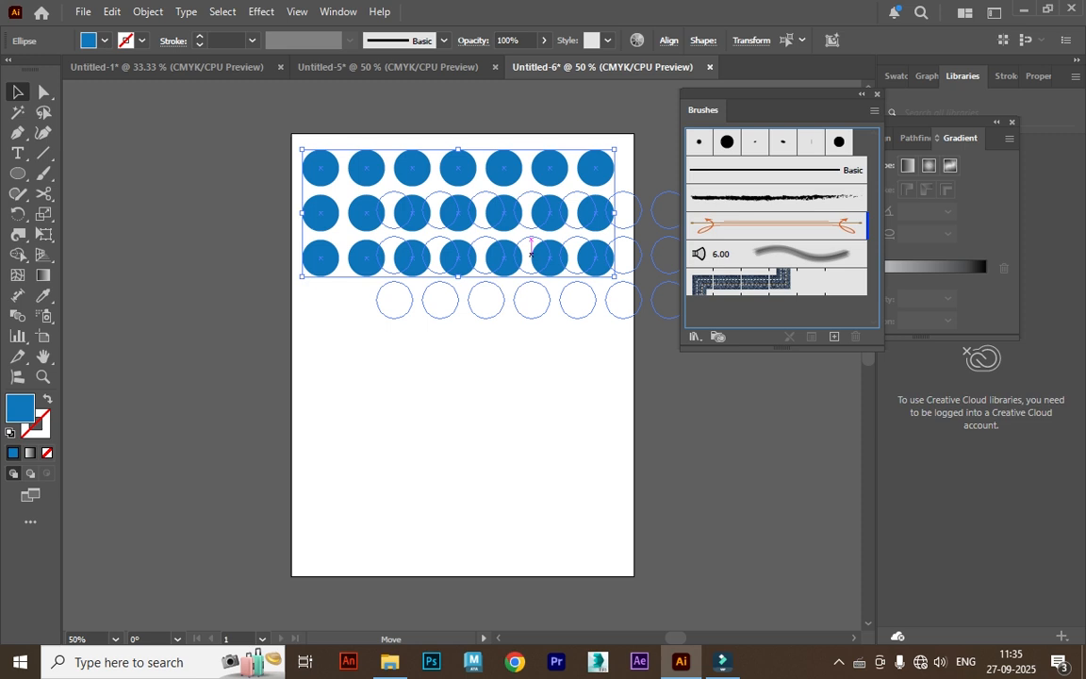
{"action": "left_click_drag", "start_coordinate": [532, 253], "coordinate": [773, 231]}
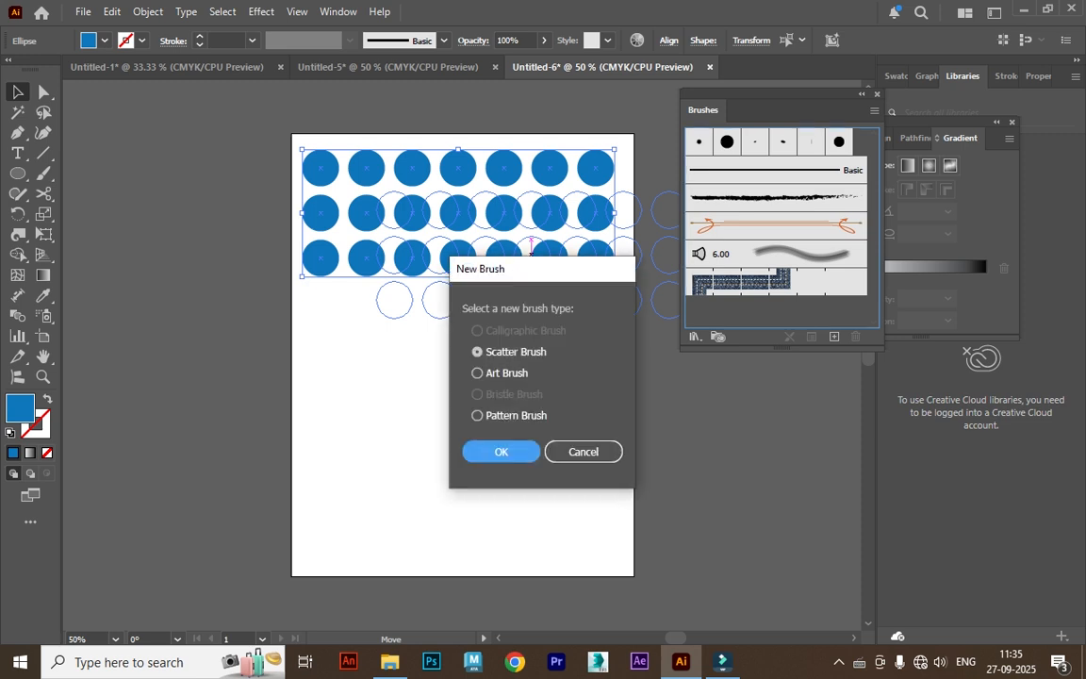
{"action": "left_click", "coordinate": [478, 373]}
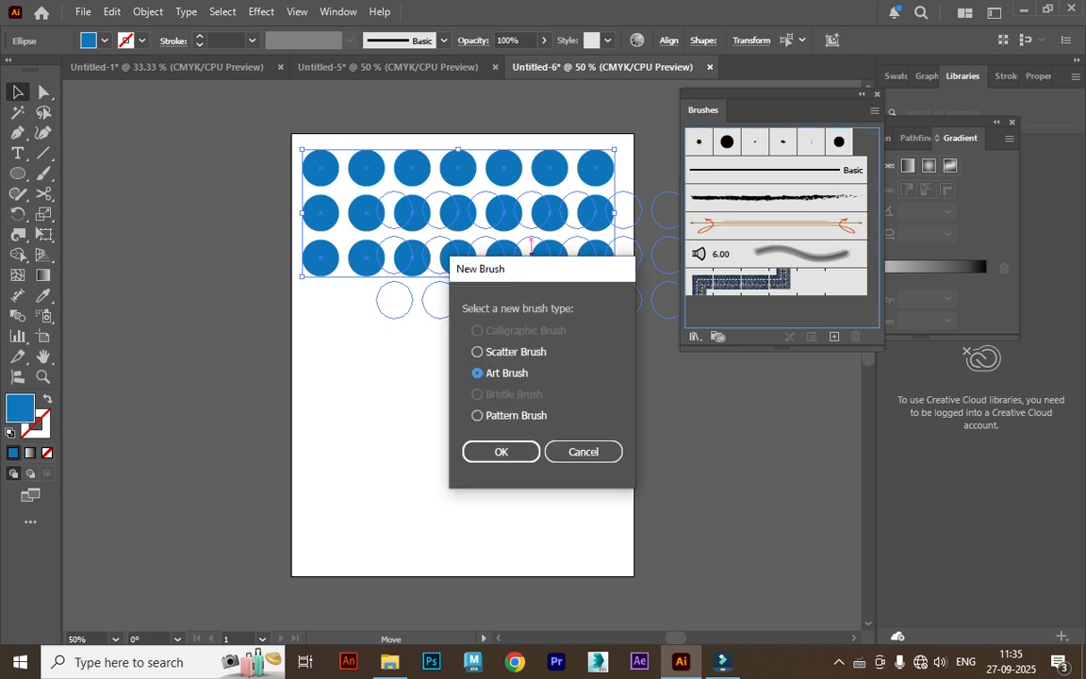
{"action": "key", "text": "Return"}
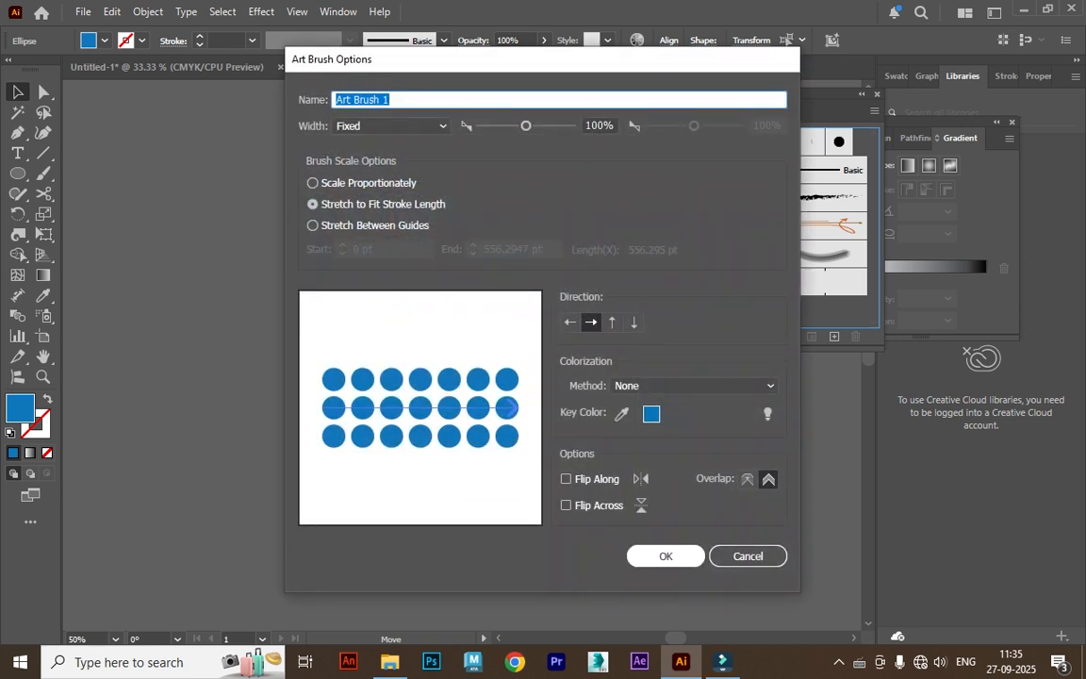
{"action": "key", "text": "Return"}
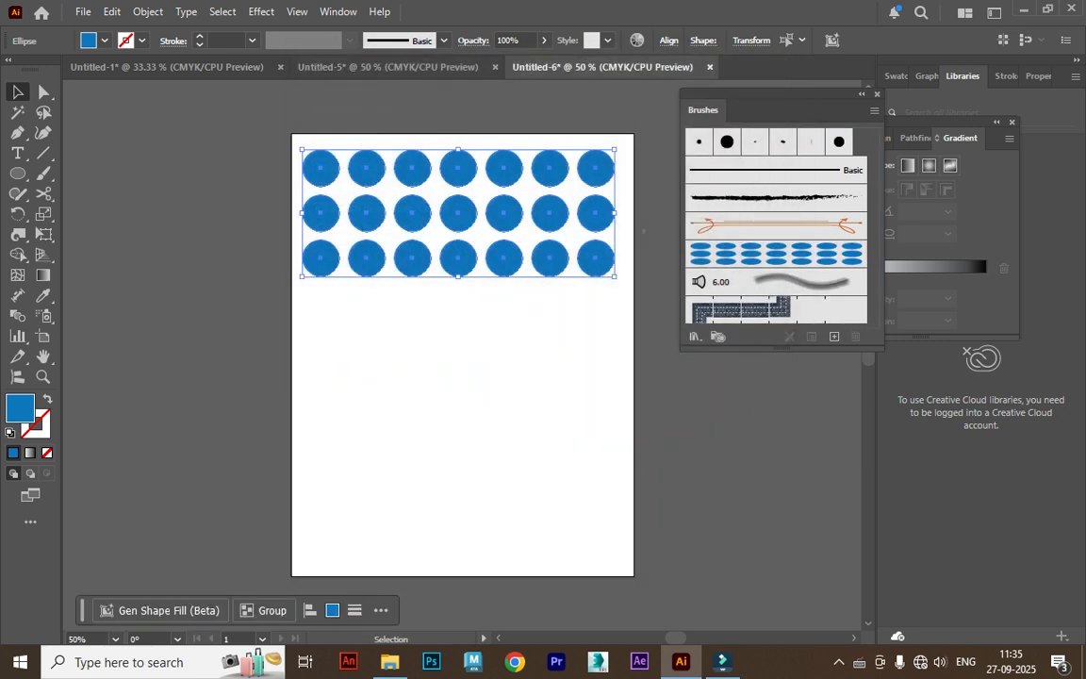
{"action": "key", "text": "Delete"}
Try a stroke of the circle art brush across the artboard's lower-left corner and remove it
{"action": "key", "text": "b"}
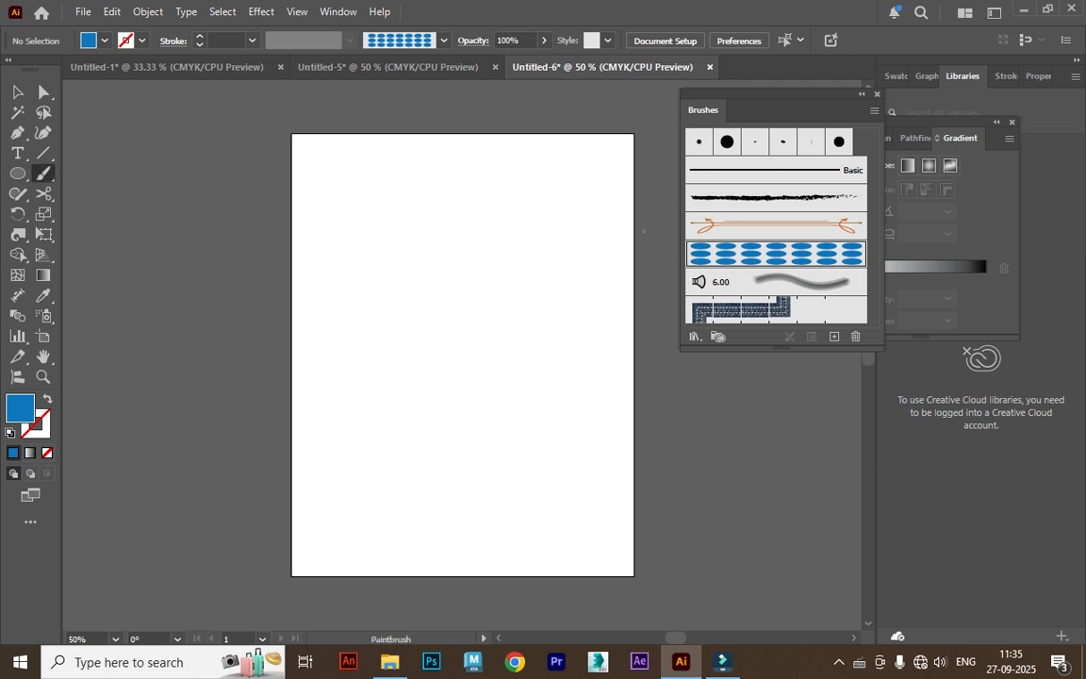
{"action": "left_click_drag", "start_coordinate": [250, 334], "coordinate": [369, 592]}
{"action": "left_click_drag", "start_coordinate": [602, 68], "coordinate": [544, 67]}
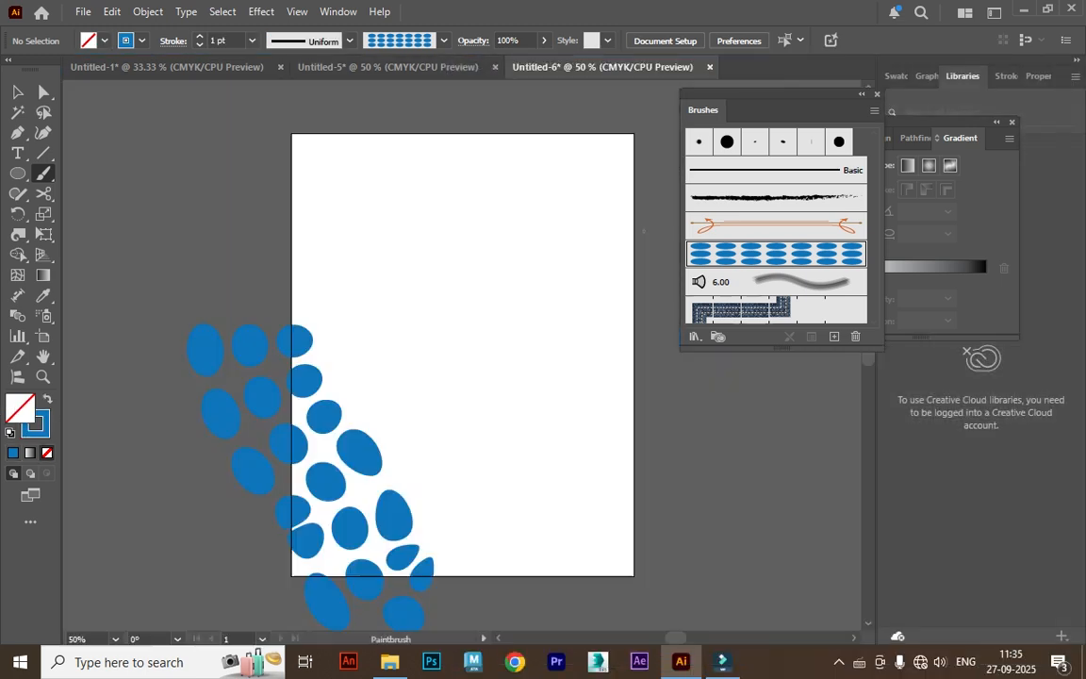
{"action": "left_click", "coordinate": [17, 92]}
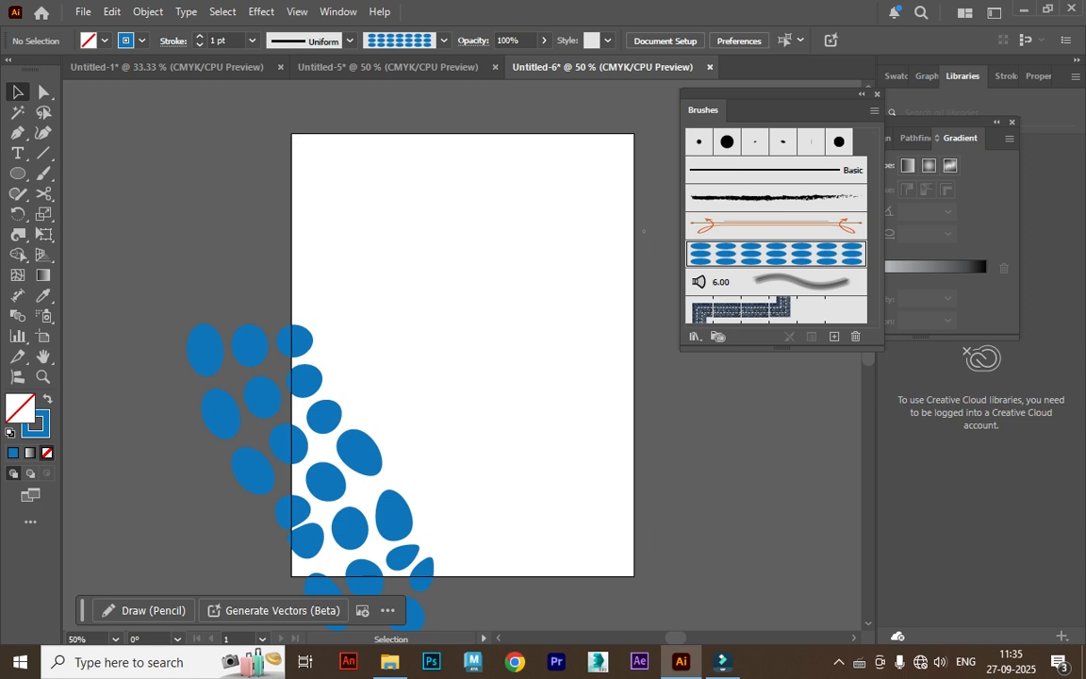
{"action": "left_click", "coordinate": [320, 488]}
{"action": "key", "text": "Delete"}
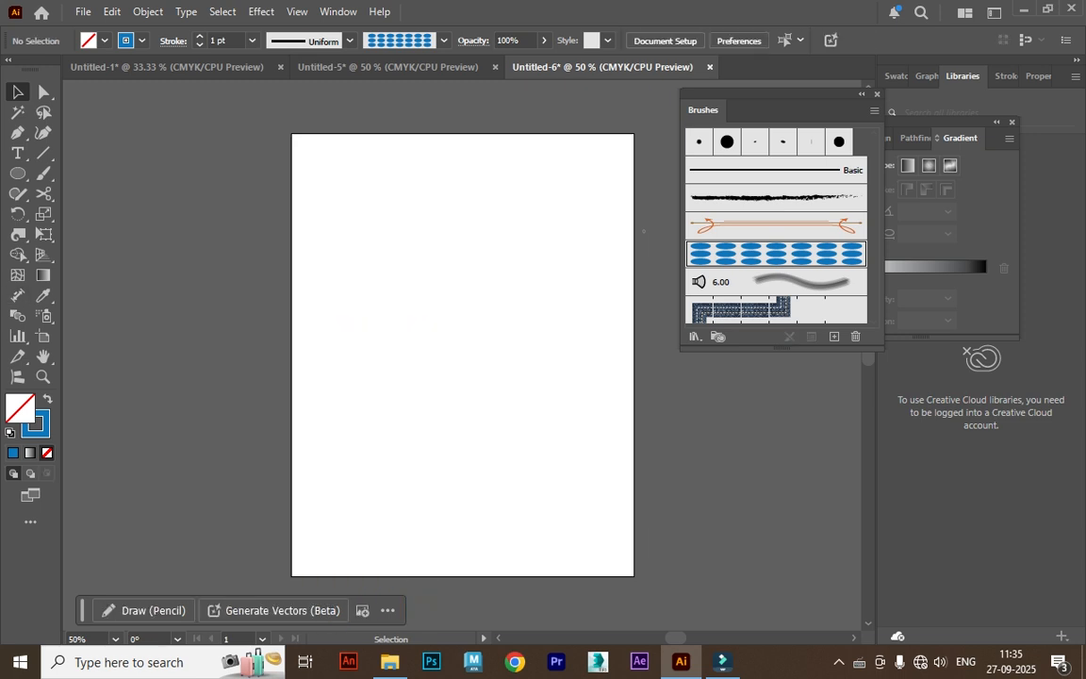
Paint a wavy stroke with the circle art brush diagonally across the artboard's lower-left corner
{"action": "scroll", "coordinate": [320, 471], "scroll_direction": "down", "scroll_amount": 1}
{"action": "left_click", "coordinate": [44, 174]}
{"action": "mouse_move", "coordinate": [262, 292]}
{"action": "left_mouse_down"}
{"action": "mouse_move", "coordinate": [306, 419]}
{"action": "mouse_move", "coordinate": [349, 490]}
{"action": "mouse_move", "coordinate": [415, 511]}
{"action": "left_mouse_up"}
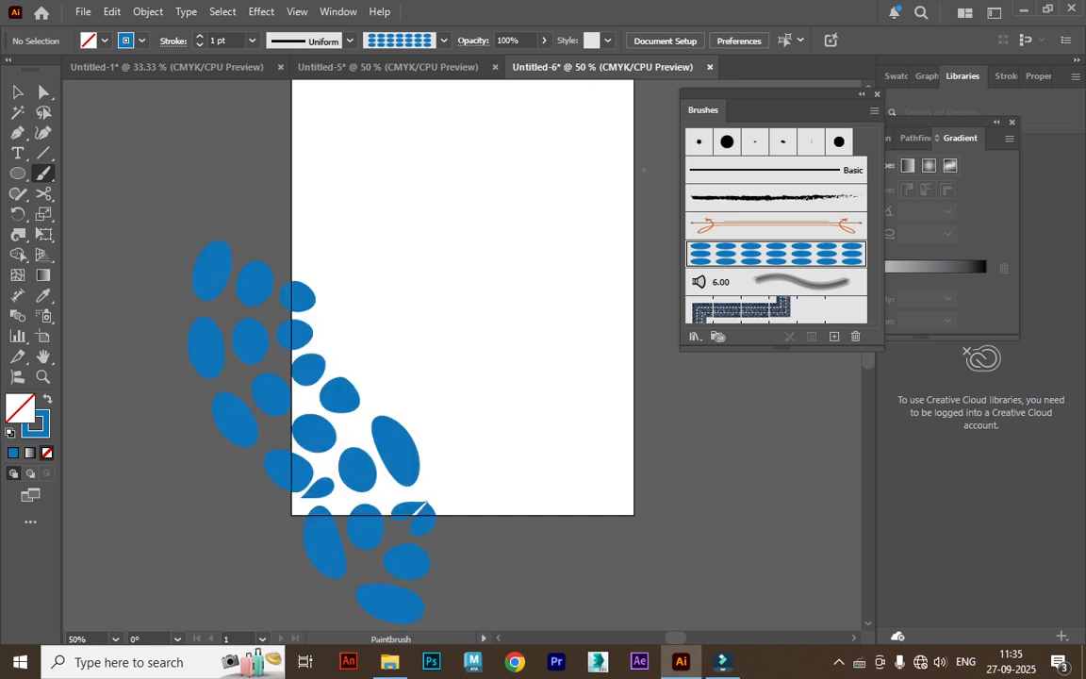
Set the lower-left brush stroke's weight to 0.25 pt
{"action": "left_click", "coordinate": [18, 92]}
{"action": "left_click_drag", "start_coordinate": [179, 223], "coordinate": [377, 404]}
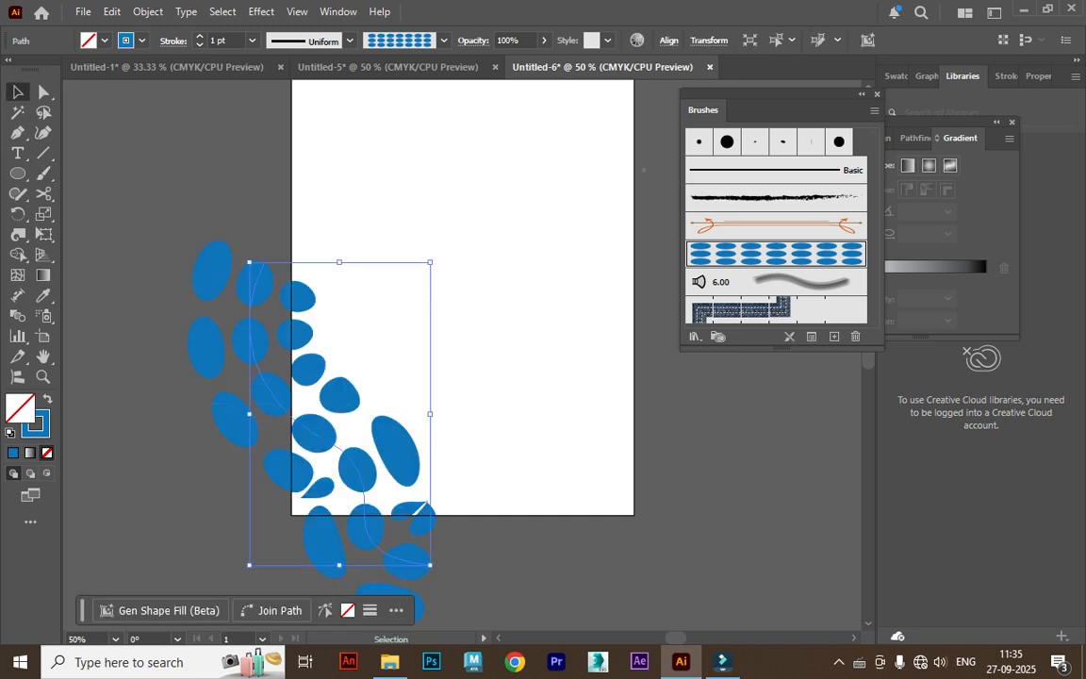
{"action": "left_click", "coordinate": [251, 40]}
{"action": "left_click", "coordinate": [273, 55]}
{"action": "key", "text": "ctrl+shift+a"}
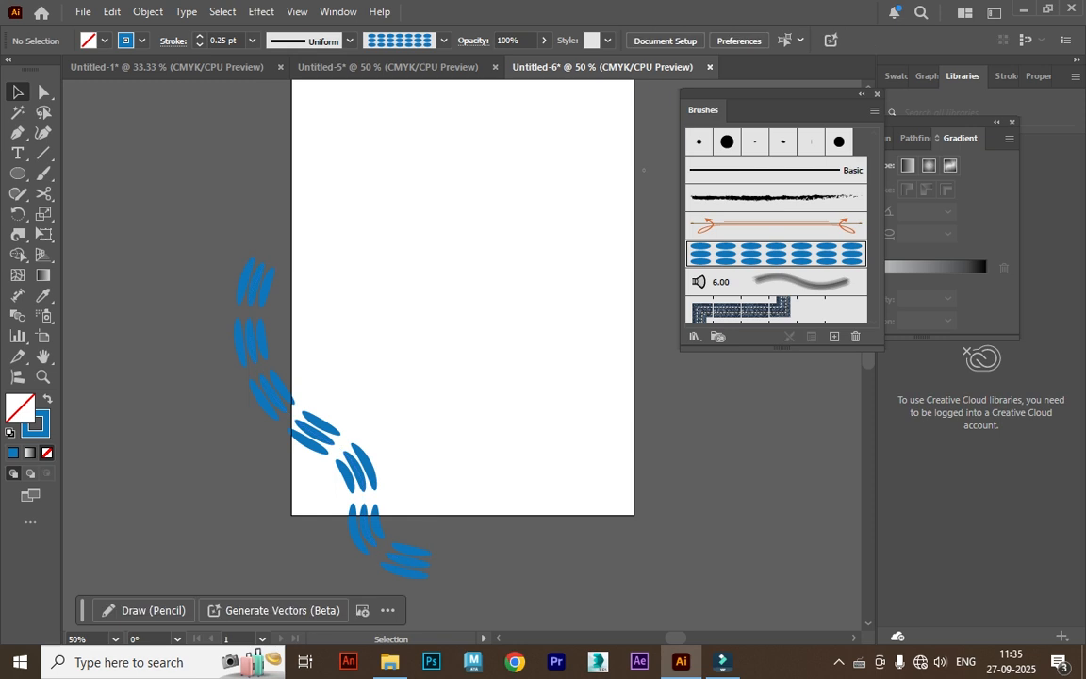
Paint a second wavy circle-brush stroke from above the artboard's top edge diagonally past its right edge
{"action": "scroll", "coordinate": [462, 351], "scroll_direction": "up", "scroll_amount": 4}
{"action": "left_click_drag", "start_coordinate": [462, 351], "coordinate": [363, 313]}
{"action": "key", "text": "b"}
{"action": "mouse_move", "coordinate": [375, 96]}
{"action": "left_mouse_down"}
{"action": "mouse_move", "coordinate": [345, 159]}
{"action": "mouse_move", "coordinate": [467, 235]}
{"action": "mouse_move", "coordinate": [497, 314]}
{"action": "mouse_move", "coordinate": [623, 429]}
{"action": "left_mouse_up"}
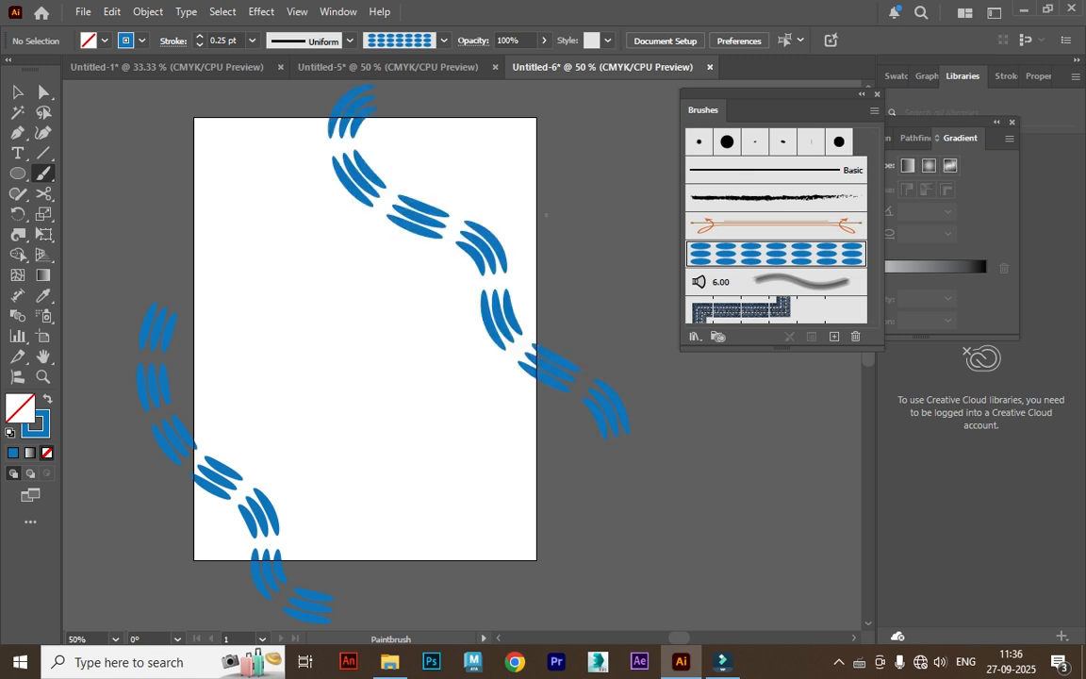
Set the upper-right brush stroke's weight to 1 pt and shift it slightly up and to the right
{"action": "key", "text": "v"}
{"action": "left_click", "coordinate": [407, 208]}
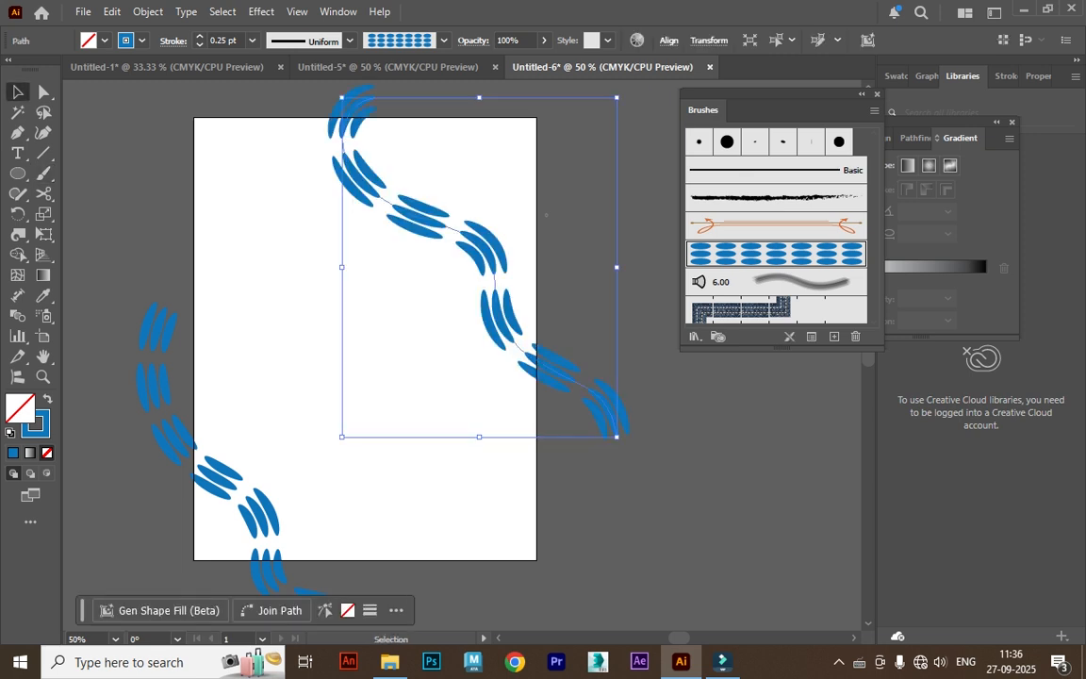
{"action": "left_click", "coordinate": [253, 40]}
{"action": "left_click", "coordinate": [274, 114]}
{"action": "left_click", "coordinate": [595, 193]}
{"action": "left_click_drag", "start_coordinate": [528, 233], "coordinate": [563, 198]}
{"action": "key", "text": "ctrl+shift+a"}
Paint a third wavy circle-brush stroke from outside the upper-left edge down past the artboard's bottom edge
{"action": "key", "text": "b"}
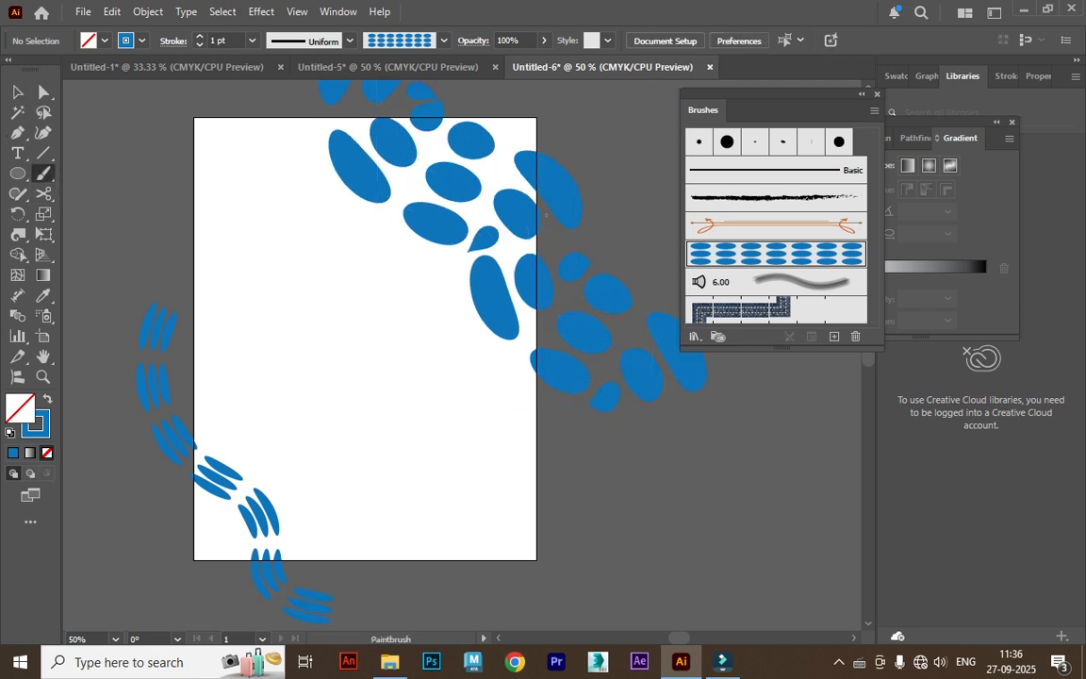
{"action": "left_click_drag", "start_coordinate": [155, 193], "coordinate": [341, 534]}
{"action": "key", "text": "v"}
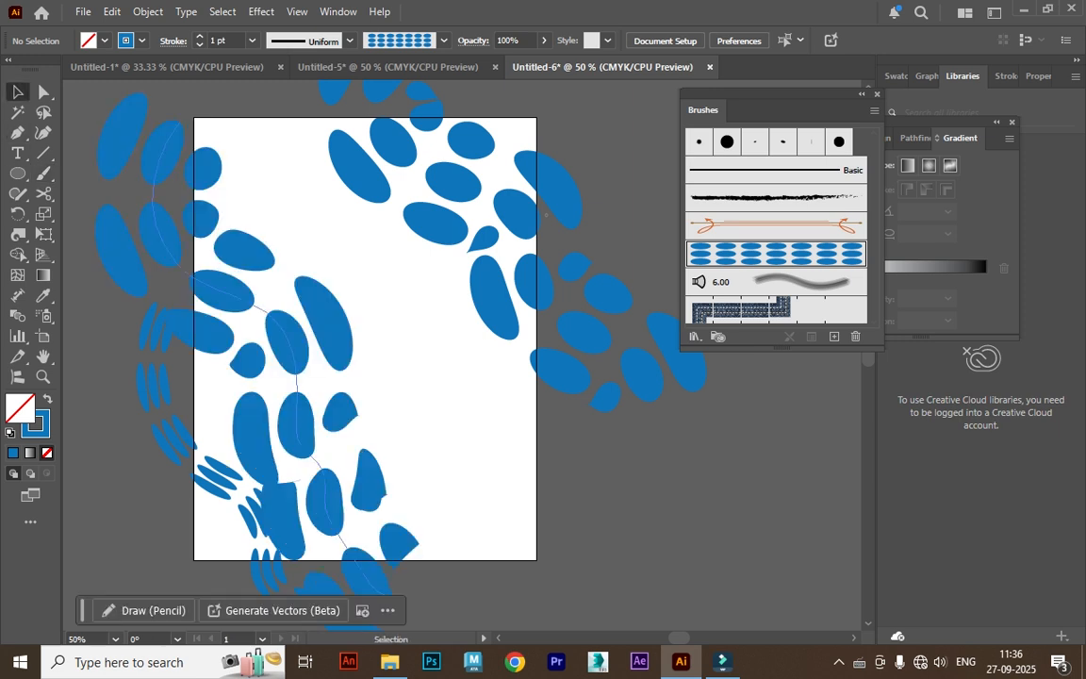
Set the weight of the third wavy brush stroke, running from the upper-left edge past the artboard's bottom, to 0.25 pt
{"action": "left_click", "coordinate": [252, 40]}
{"action": "left_click", "coordinate": [279, 58]}
{"action": "left_click", "coordinate": [290, 413]}
{"action": "left_click", "coordinate": [252, 39]}
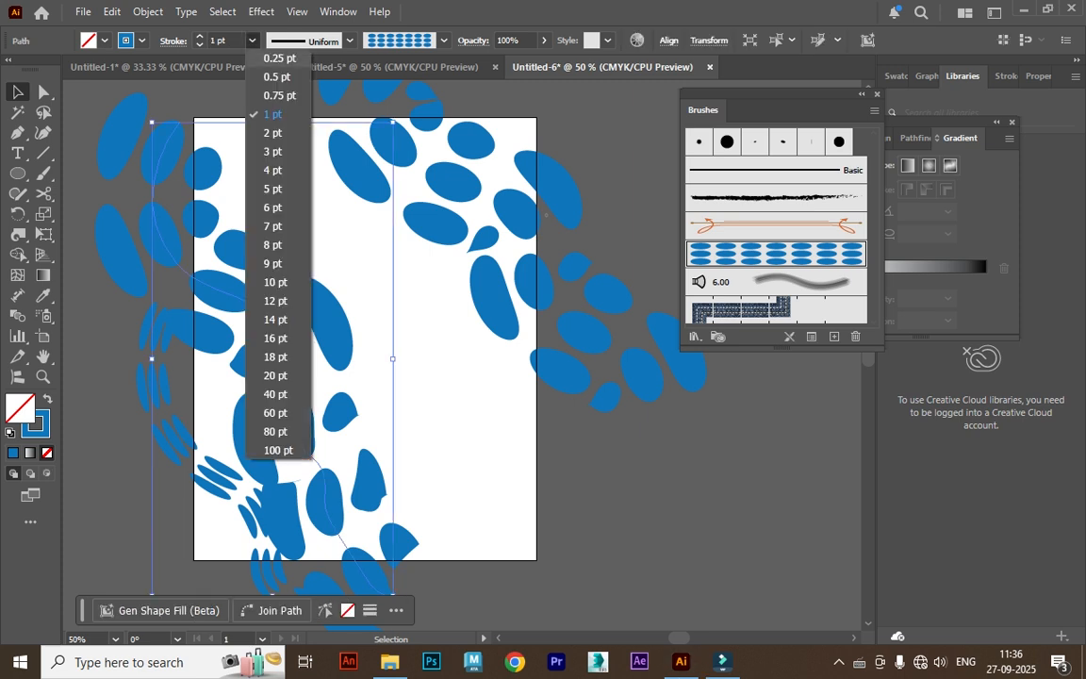
{"action": "left_click", "coordinate": [279, 58]}
{"action": "left_click", "coordinate": [414, 341]}
{"action": "scroll", "coordinate": [358, 340], "scroll_direction": "up", "scroll_amount": 1}
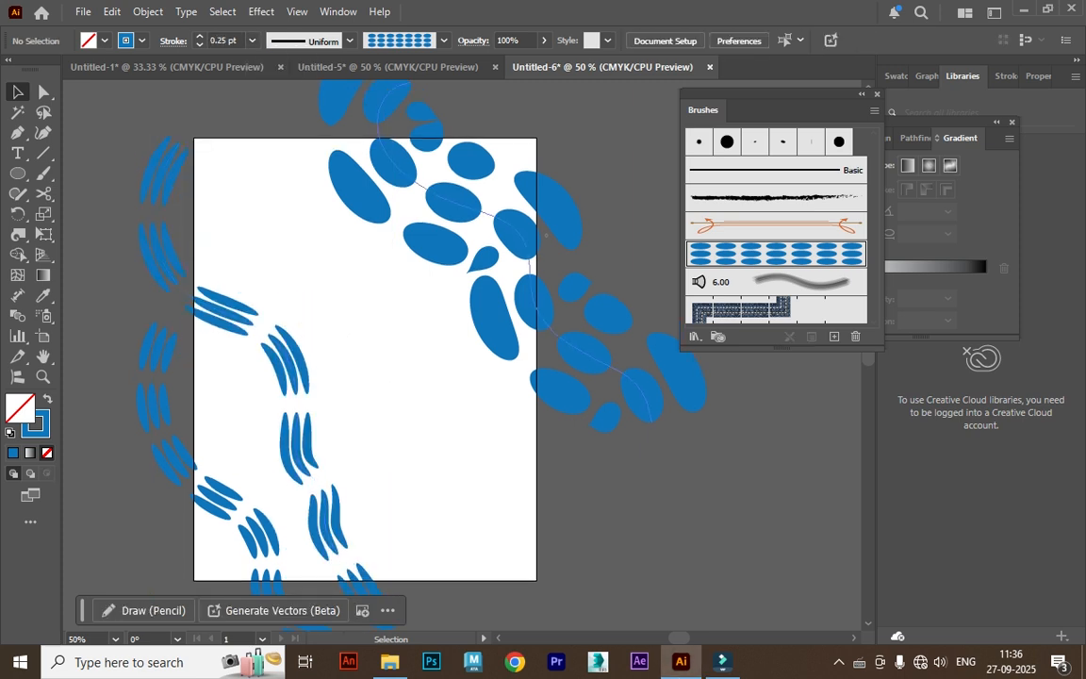
Select all three wavy brush strokes and set their stroke colour to green
{"action": "key", "text": "ctrl+minus"}
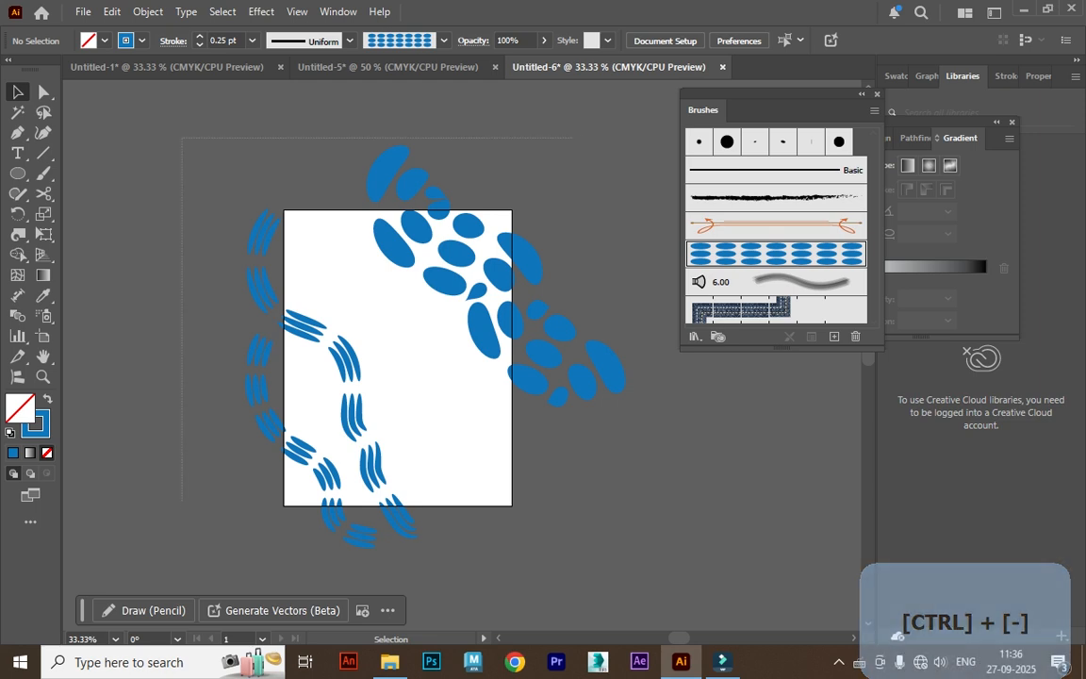
{"action": "key", "text": "ctrl+a"}
{"action": "left_click", "coordinate": [128, 40]}
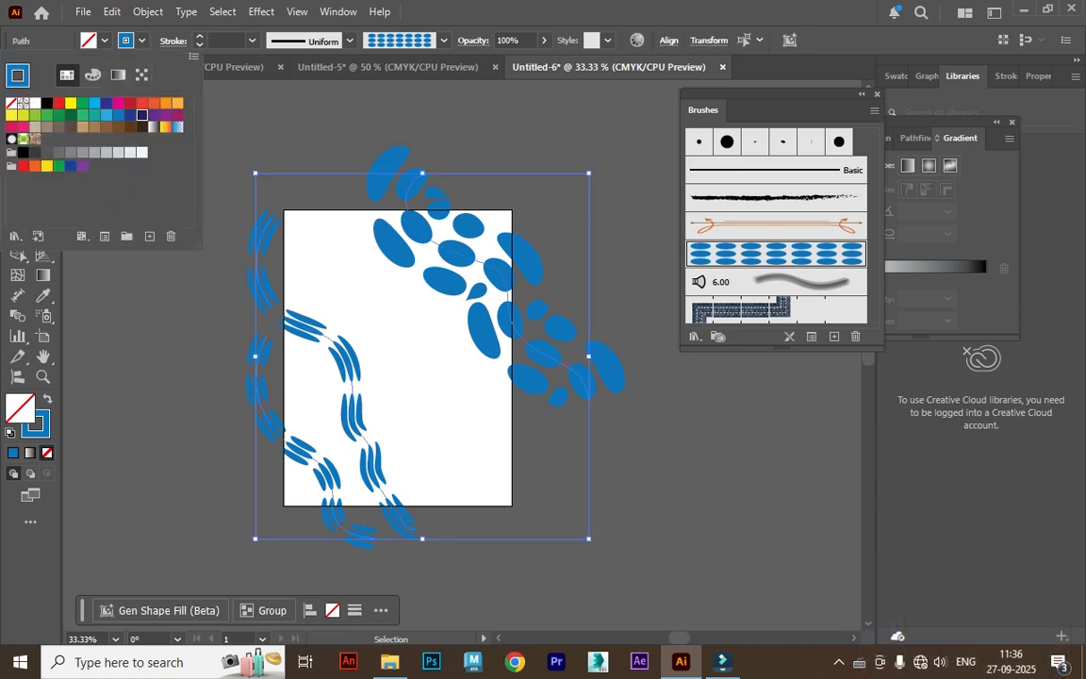
{"action": "left_click", "coordinate": [129, 103]}
{"action": "left_click", "coordinate": [34, 103]}
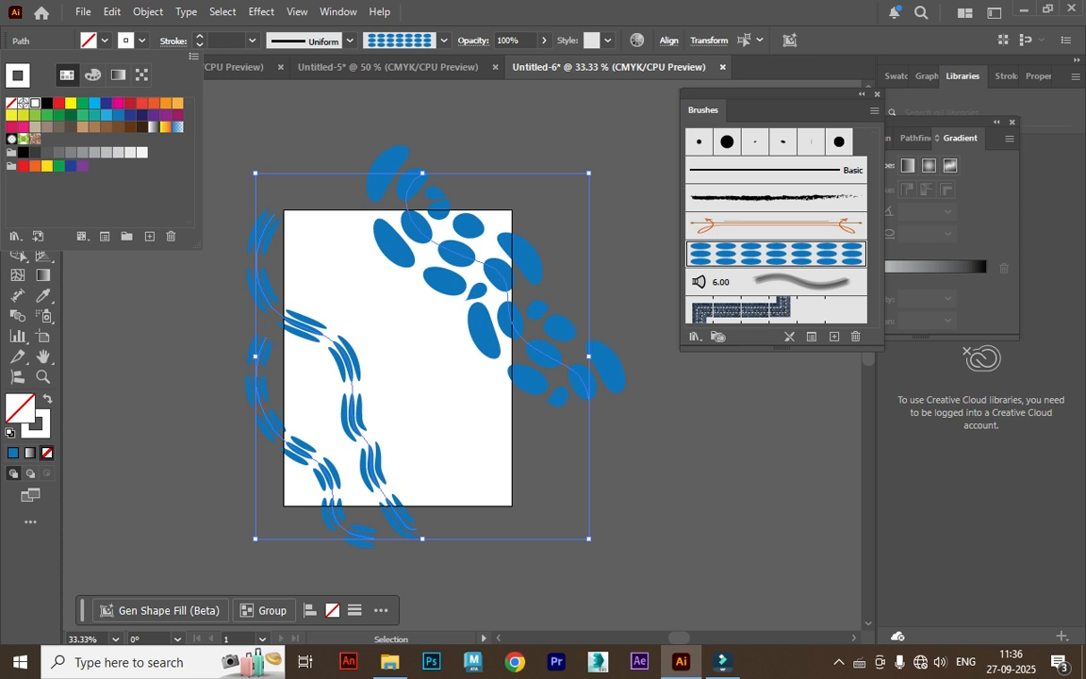
{"action": "left_click", "coordinate": [83, 102]}
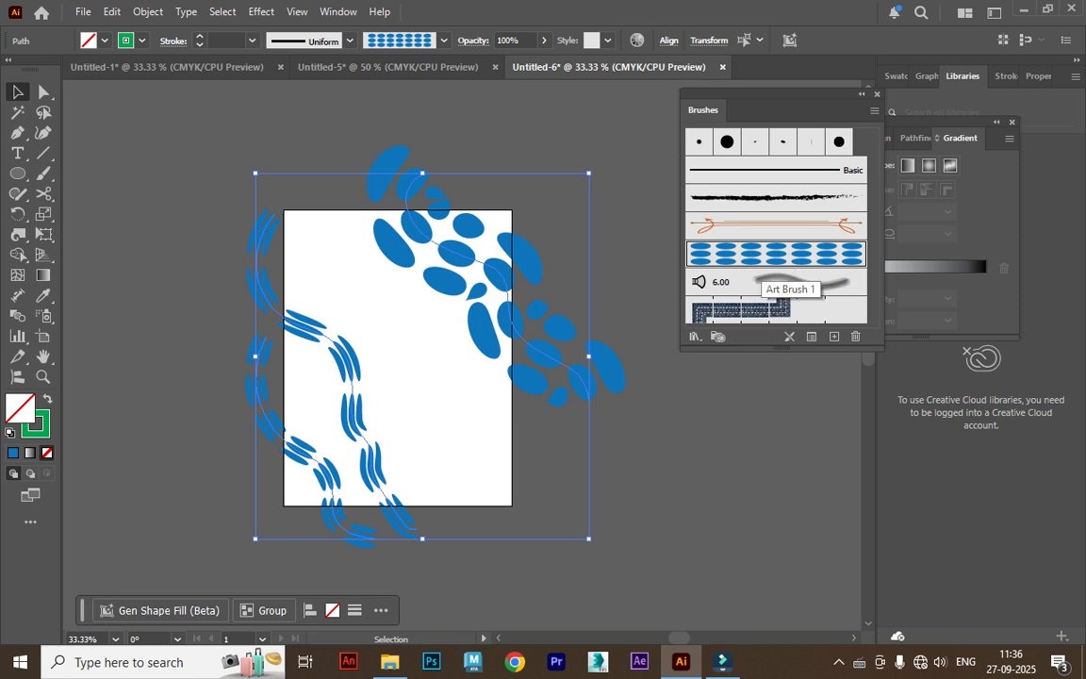
Set the circle art brush's colorization method to Hue Shift and apply the change to the existing strokes
{"action": "double_click", "coordinate": [735, 254]}
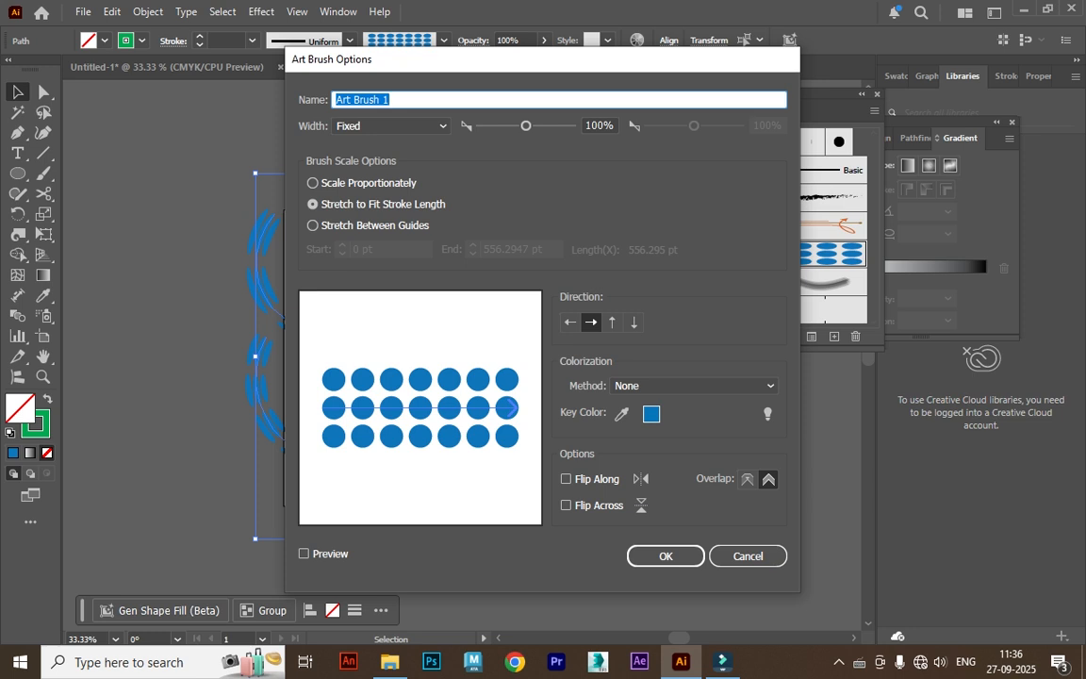
{"action": "left_click", "coordinate": [694, 386]}
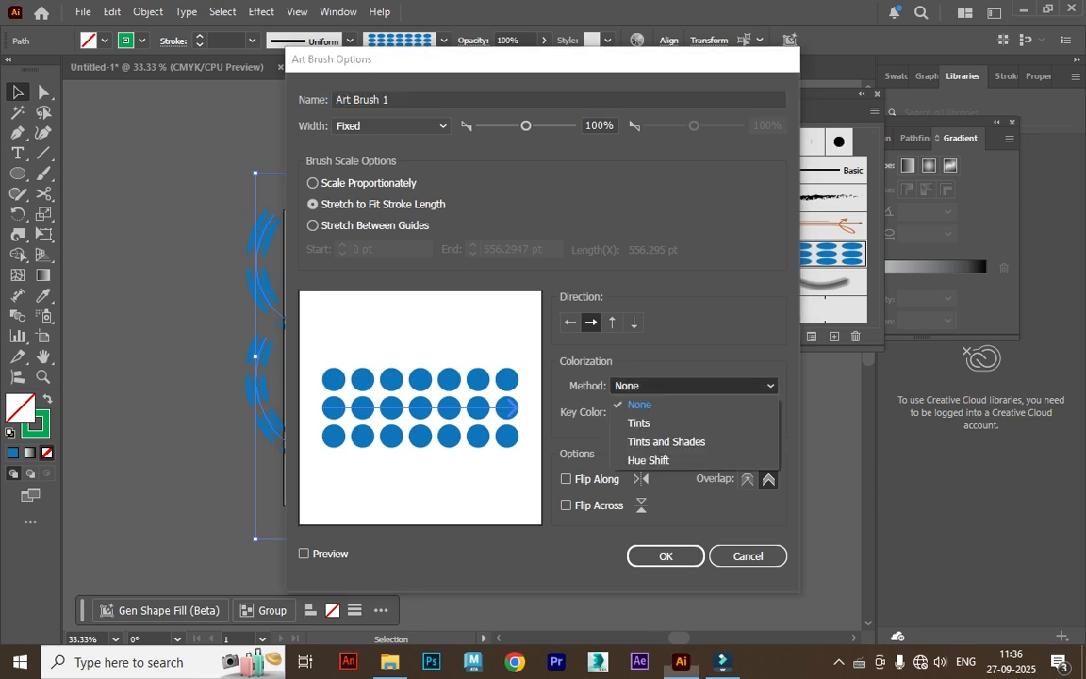
{"action": "left_click", "coordinate": [660, 459]}
{"action": "left_click", "coordinate": [665, 556]}
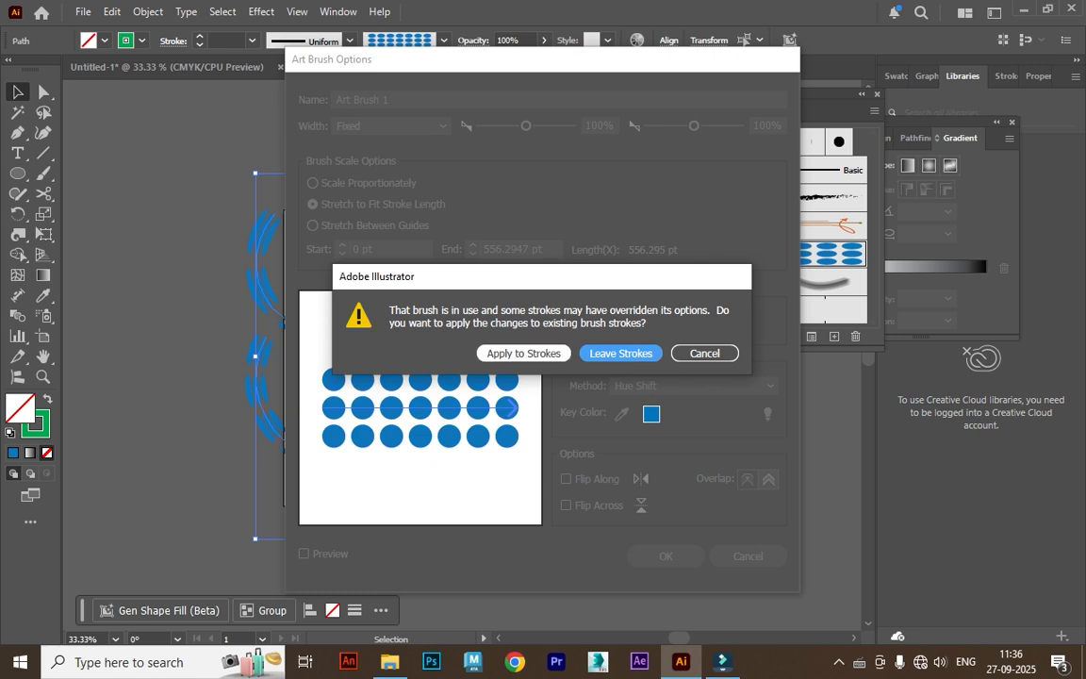
{"action": "left_click", "coordinate": [524, 353]}
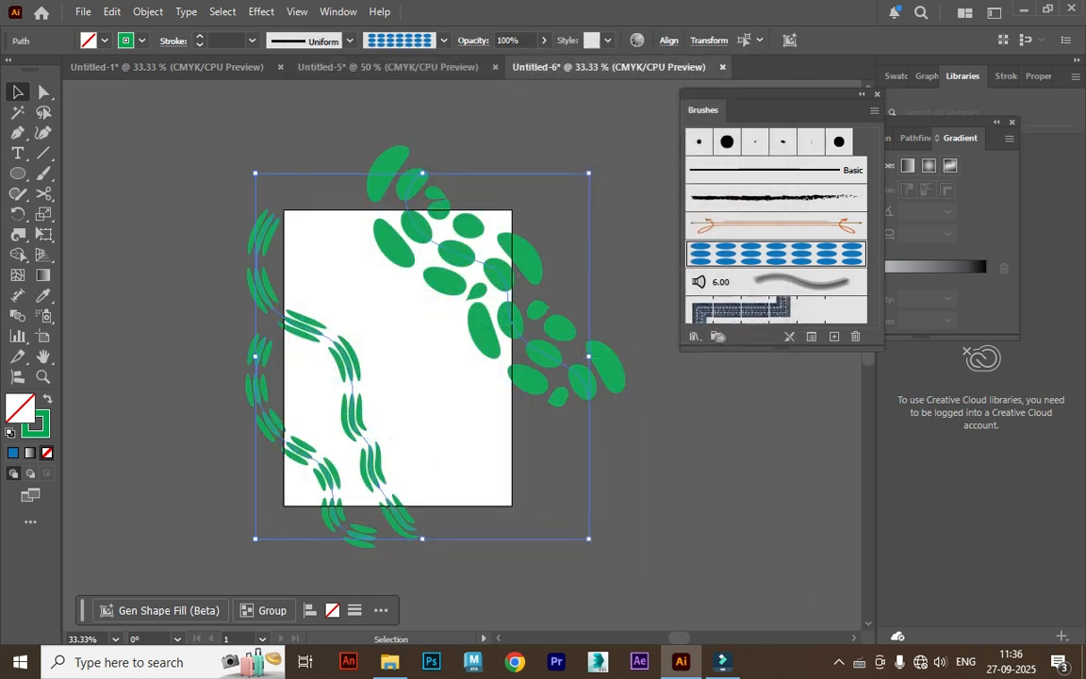
Recolour all the brush strokes with the tan swatch and deselect them
{"action": "left_click", "coordinate": [126, 40]}
{"action": "left_click", "coordinate": [71, 102]}
{"action": "left_click", "coordinate": [83, 127]}
{"action": "left_click", "coordinate": [151, 311]}
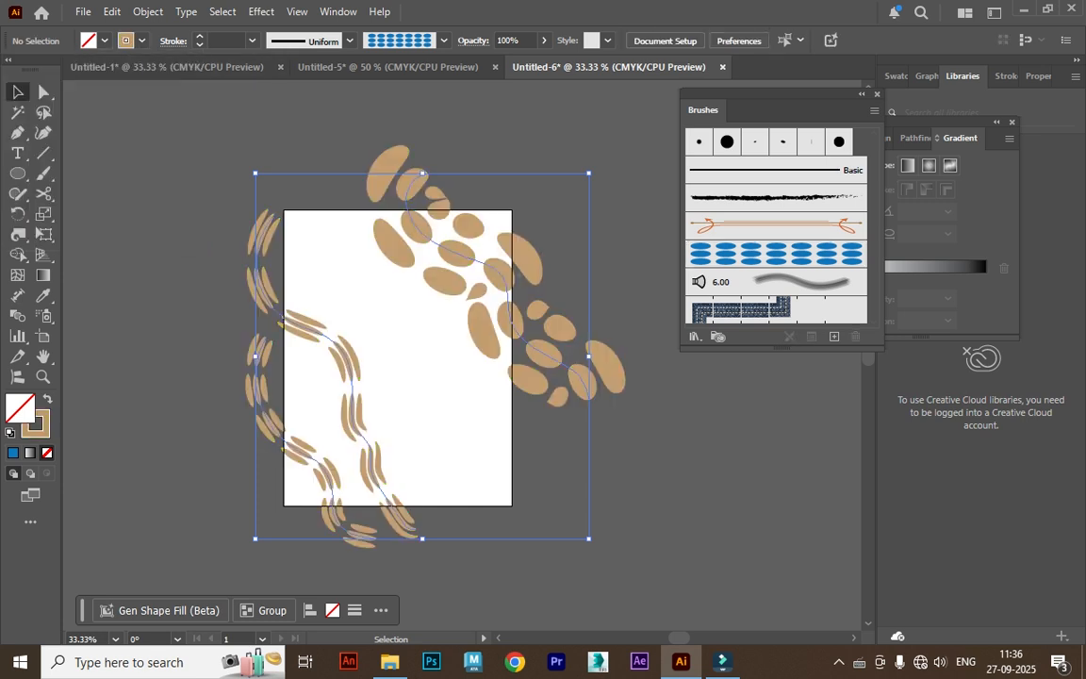
Draw a rectangle exactly covering the artboard and fill it with orange
{"action": "right_click", "coordinate": [18, 173]}
{"action": "left_click", "coordinate": [94, 174]}
{"action": "left_click_drag", "start_coordinate": [284, 210], "coordinate": [512, 505]}
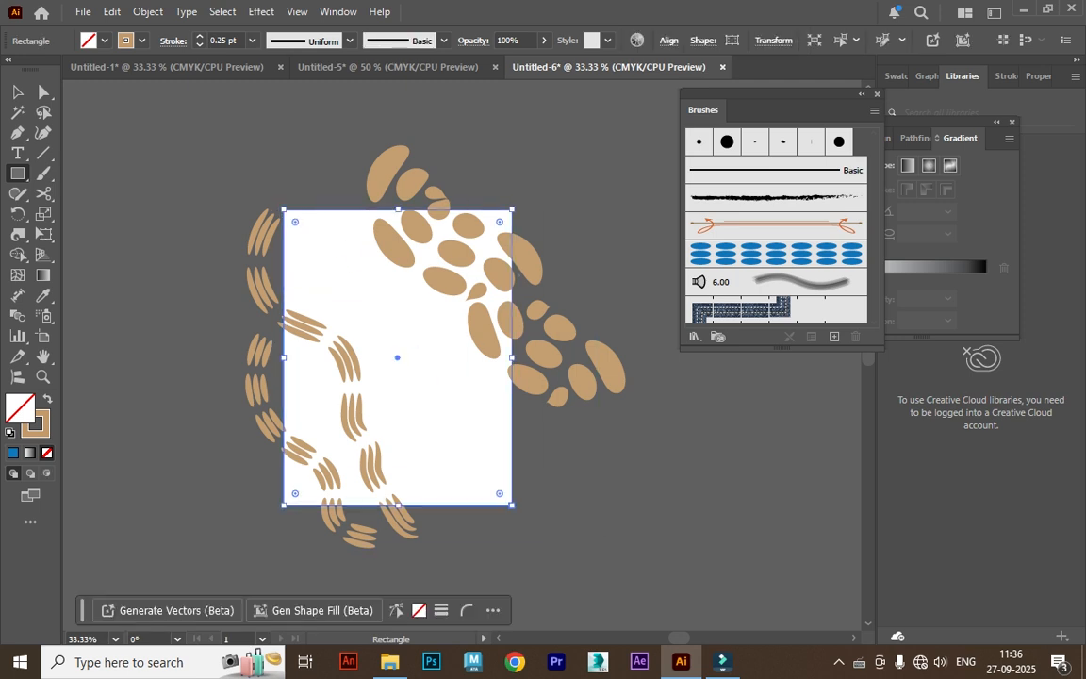
{"action": "key", "text": "v"}
{"action": "left_click", "coordinate": [94, 39]}
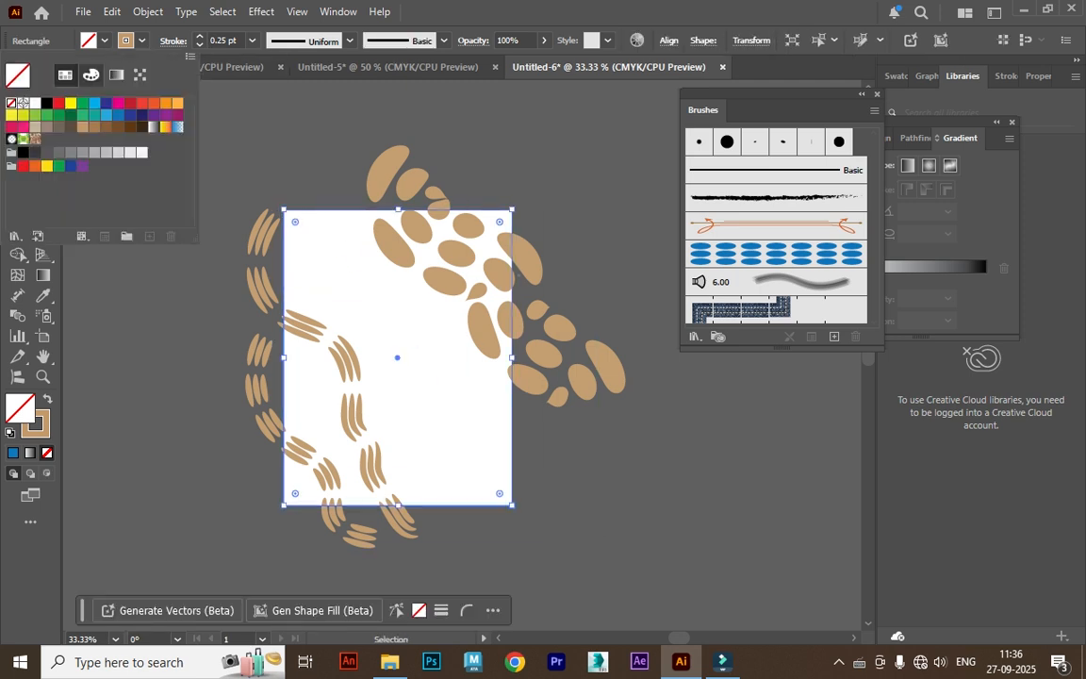
{"action": "left_click", "coordinate": [34, 103]}
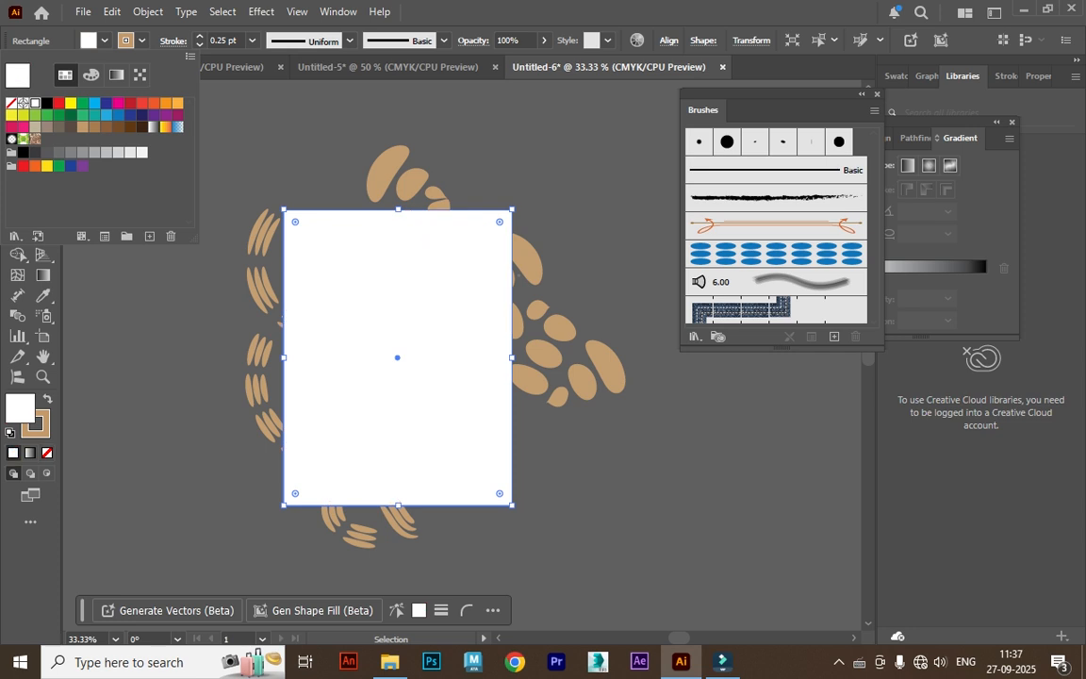
{"action": "left_click", "coordinate": [153, 103]}
{"action": "left_click", "coordinate": [471, 13]}
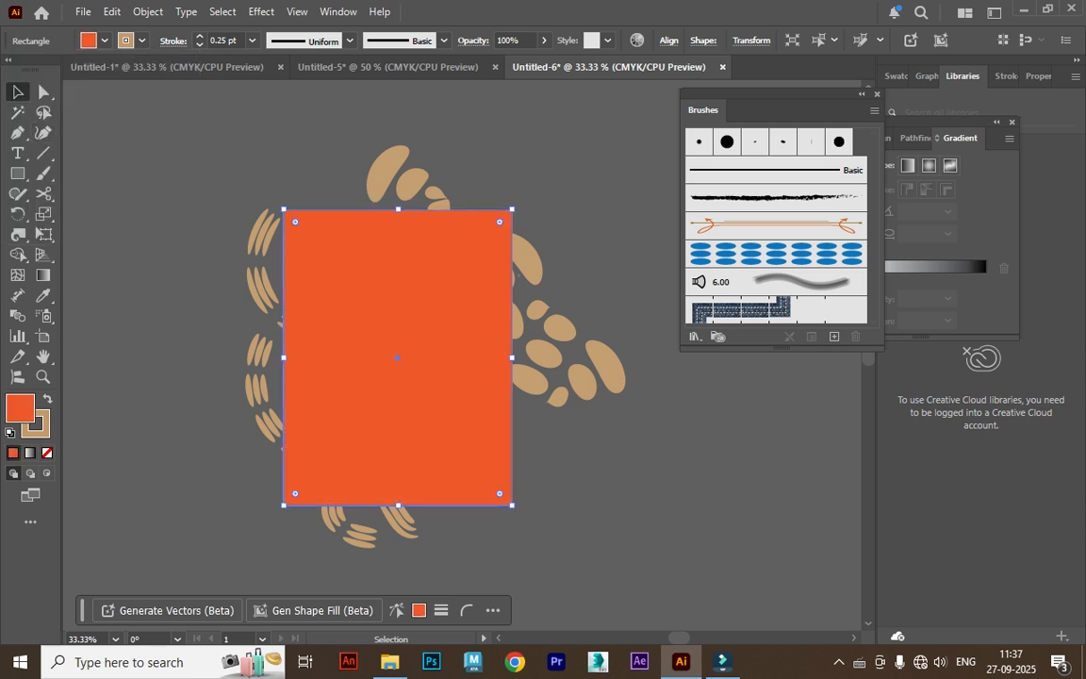
Send the orange rectangle to the back, behind the brush strokes
{"action": "right_click", "coordinate": [397, 357]}
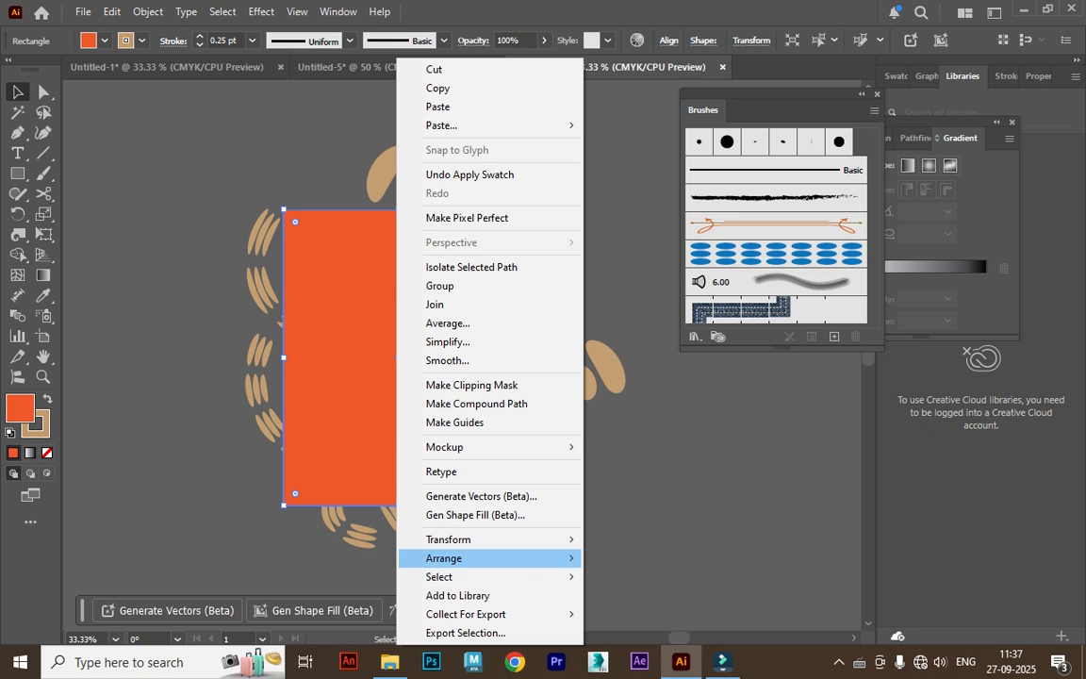
{"action": "mouse_move", "coordinate": [480, 558]}
{"action": "left_click", "coordinate": [638, 615]}
{"action": "left_click", "coordinate": [630, 492]}
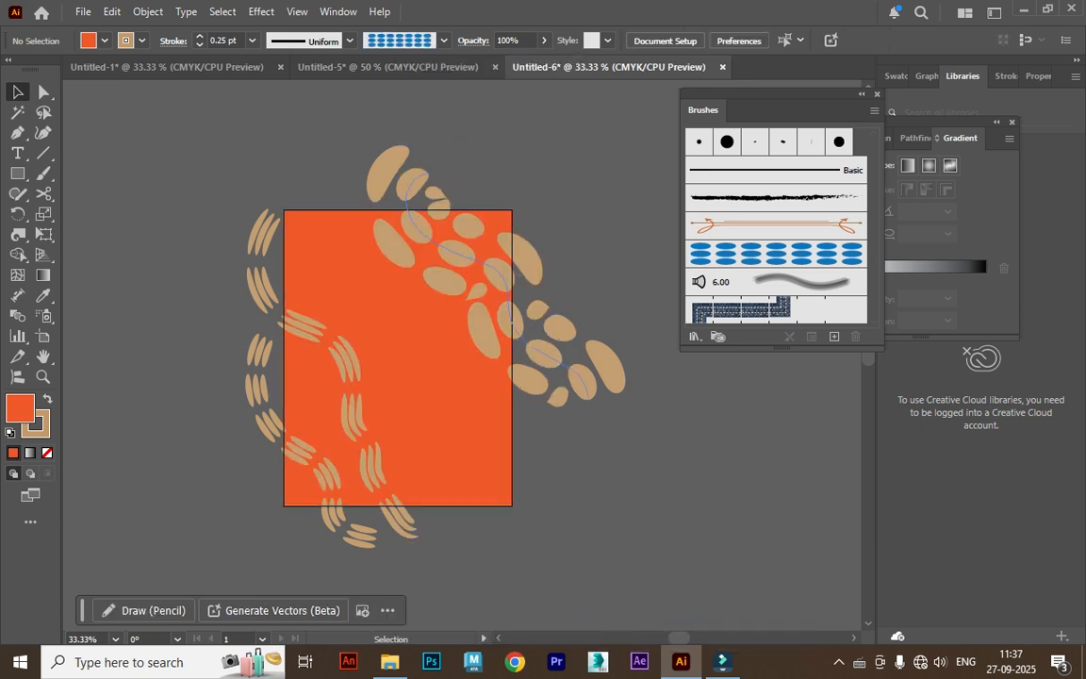
Select the three wavy brush strokes and change their stroke colour to white
{"action": "left_click", "coordinate": [510, 318]}
{"action": "left_click", "coordinate": [275, 413], "text": "shift"}
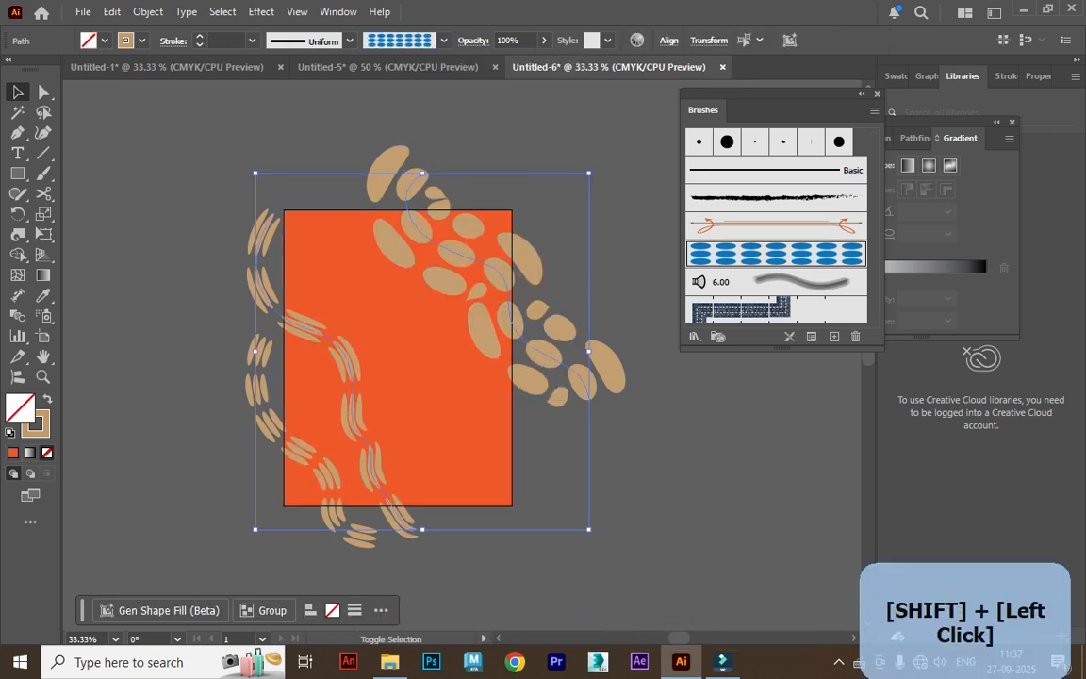
{"action": "left_click", "coordinate": [128, 40]}
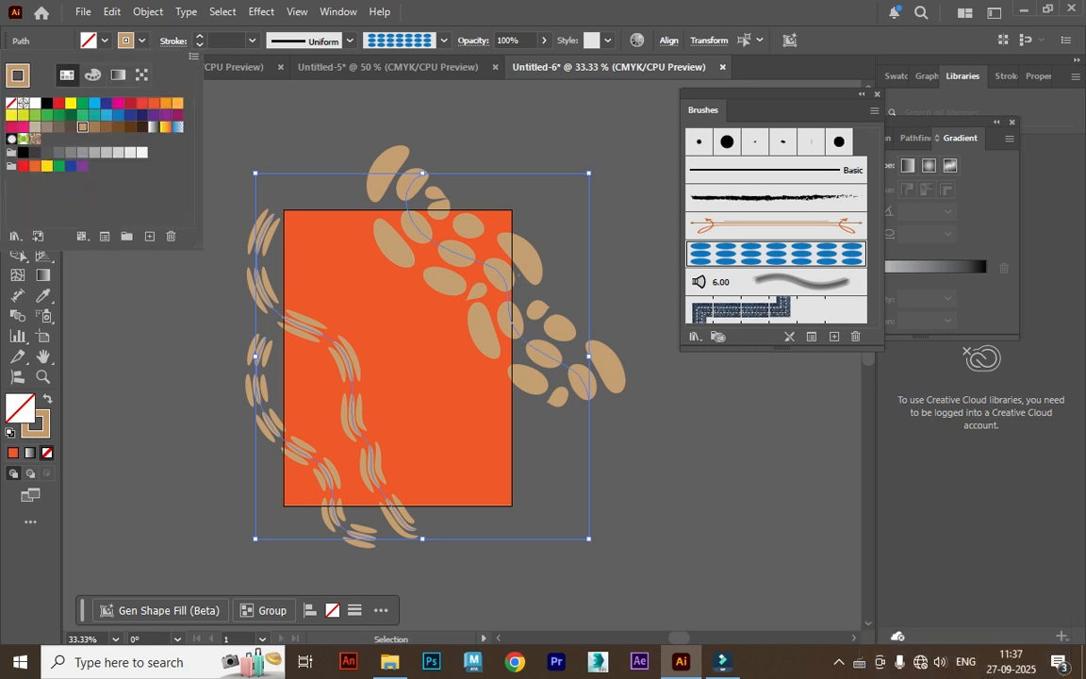
{"action": "left_click", "coordinate": [35, 103]}
{"action": "left_click", "coordinate": [630, 492]}
{"action": "left_click", "coordinate": [630, 492]}
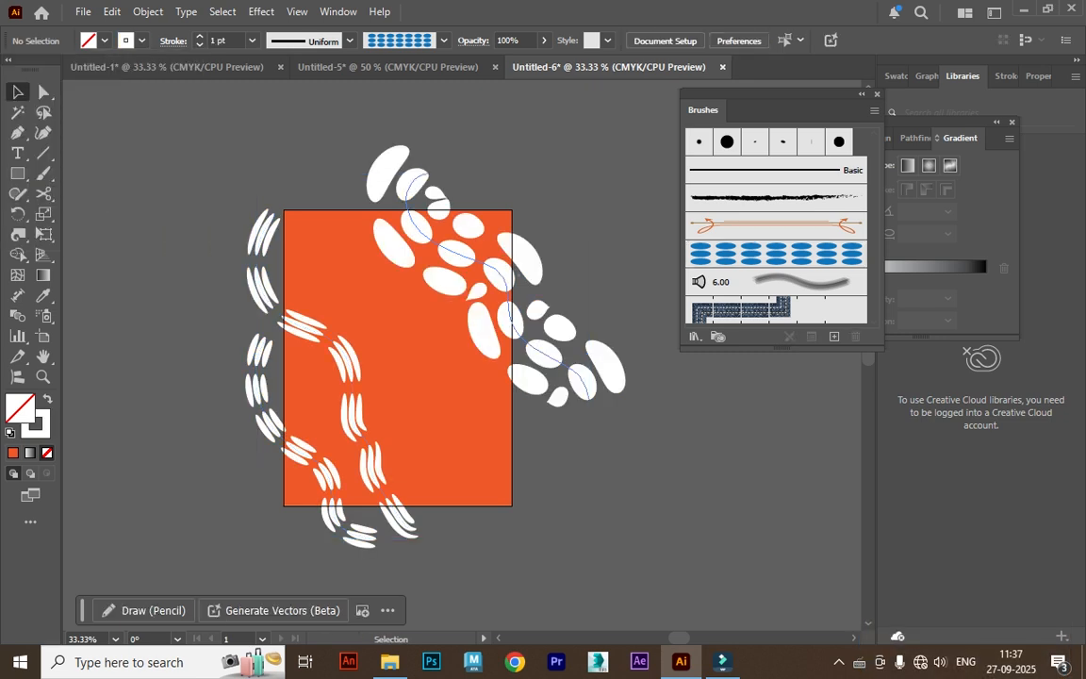
Paste a copy of the orange rectangle in front and use it as a clipping mask for all the artwork
{"action": "left_click", "coordinate": [443, 415]}
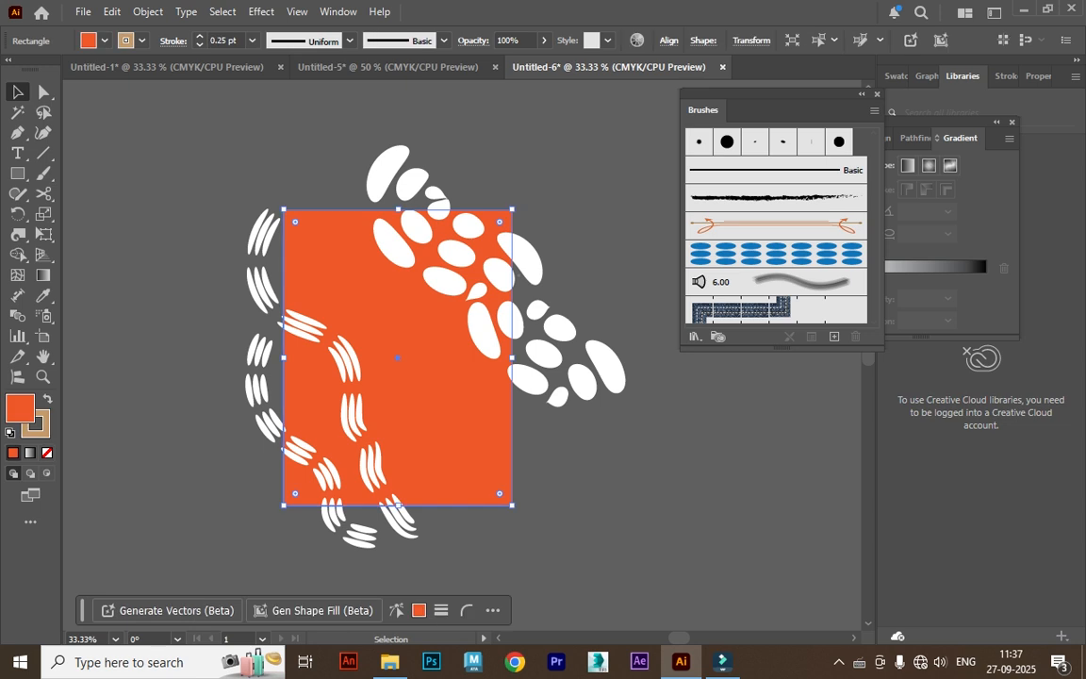
{"action": "key", "text": "ctrl+c"}
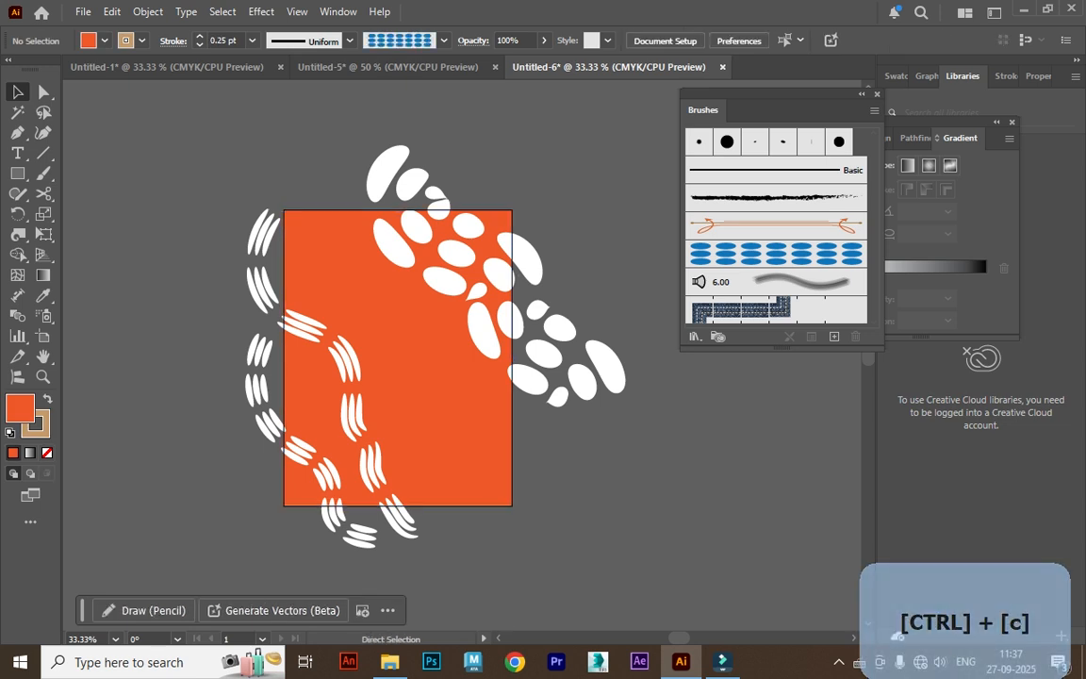
{"action": "key", "text": "ctrl+f"}
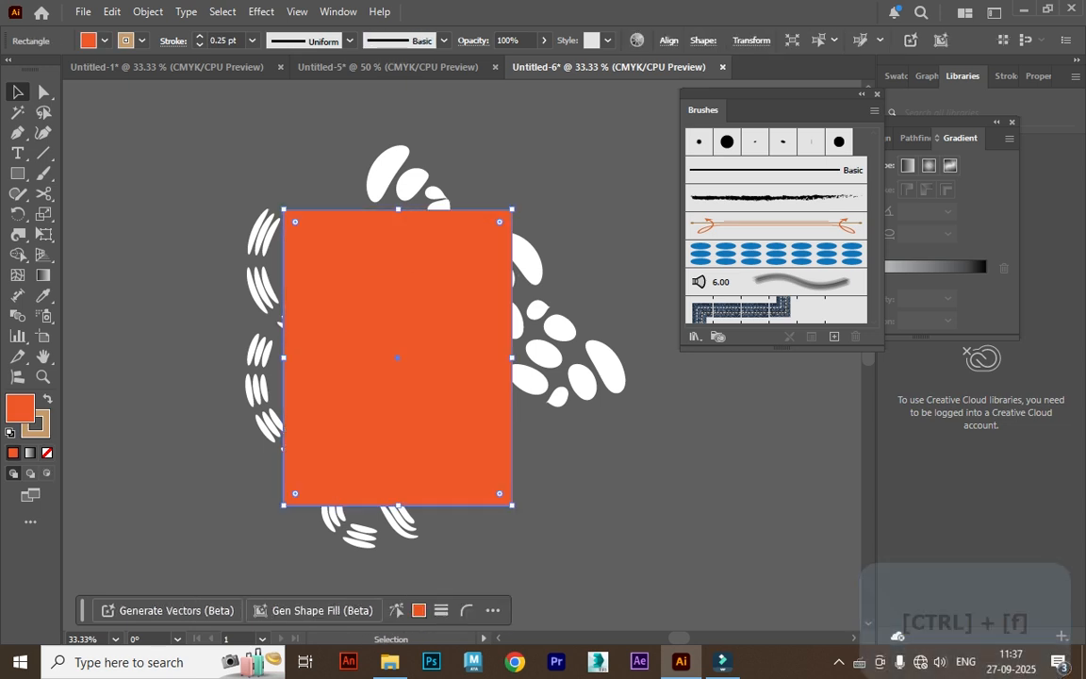
{"action": "key", "text": "ctrl+a"}
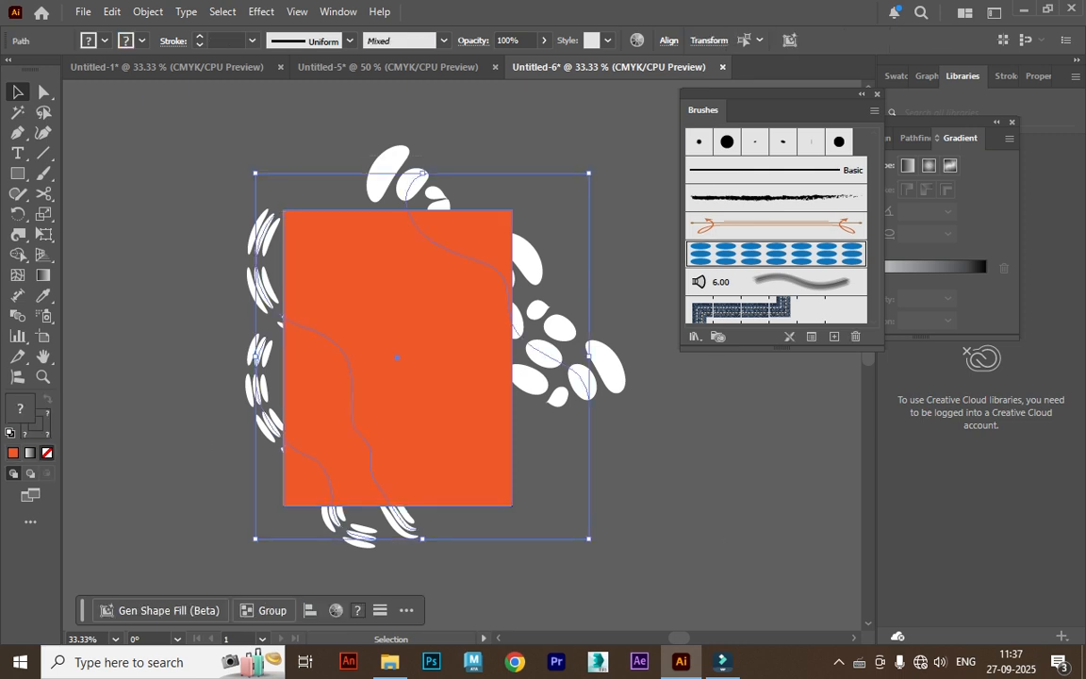
{"action": "right_click", "coordinate": [418, 419]}
{"action": "left_click", "coordinate": [493, 385]}
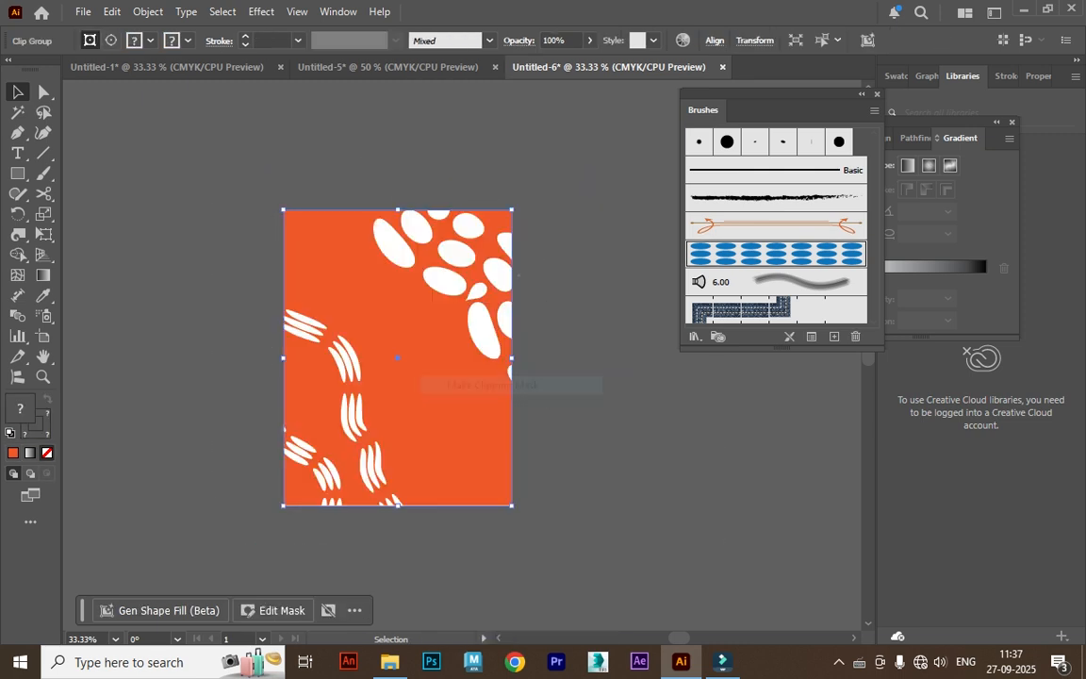
Review the finished poster designs in the Untitled-1 document and return to Untitled-6
{"action": "key", "text": "ctrl+shift+a"}
{"action": "key", "text": "ctrl+a"}
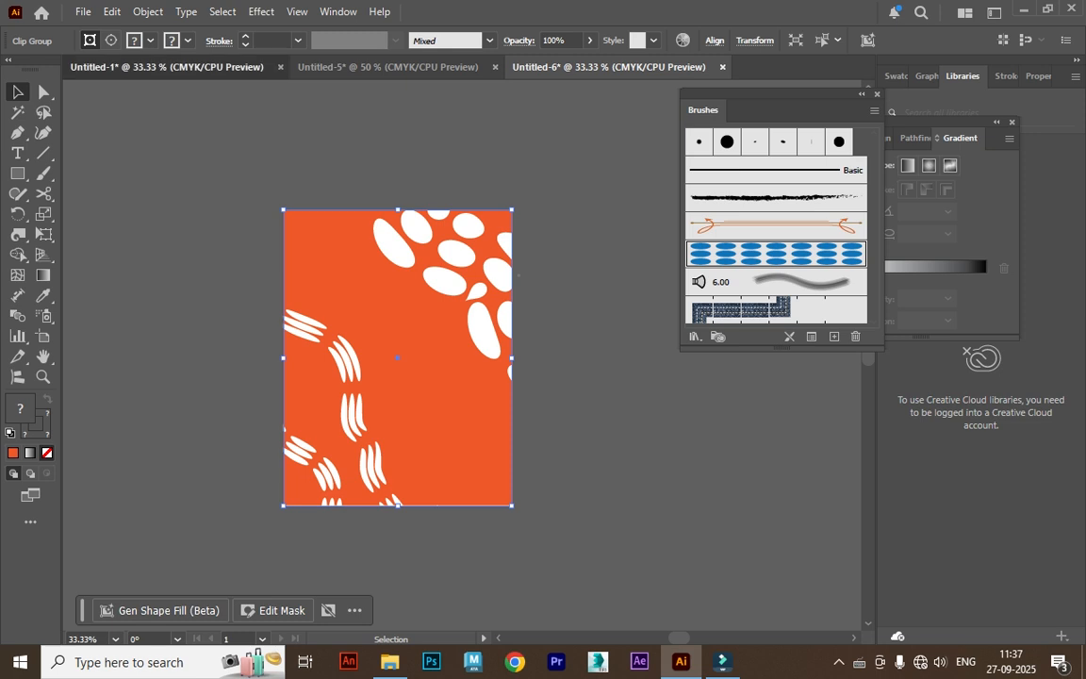
{"action": "left_click", "coordinate": [168, 67]}
{"action": "left_click_drag", "start_coordinate": [546, 339], "coordinate": [630, 375]}
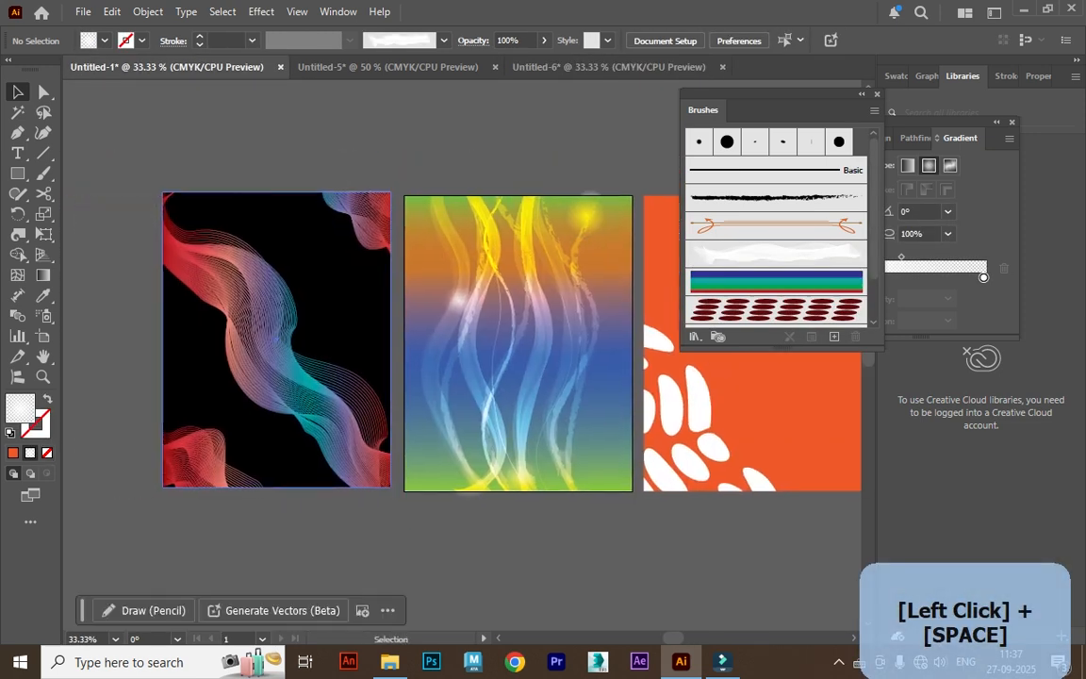
{"action": "key", "text": "ctrl+Tab"}
{"action": "key", "text": "ctrl+Tab"}
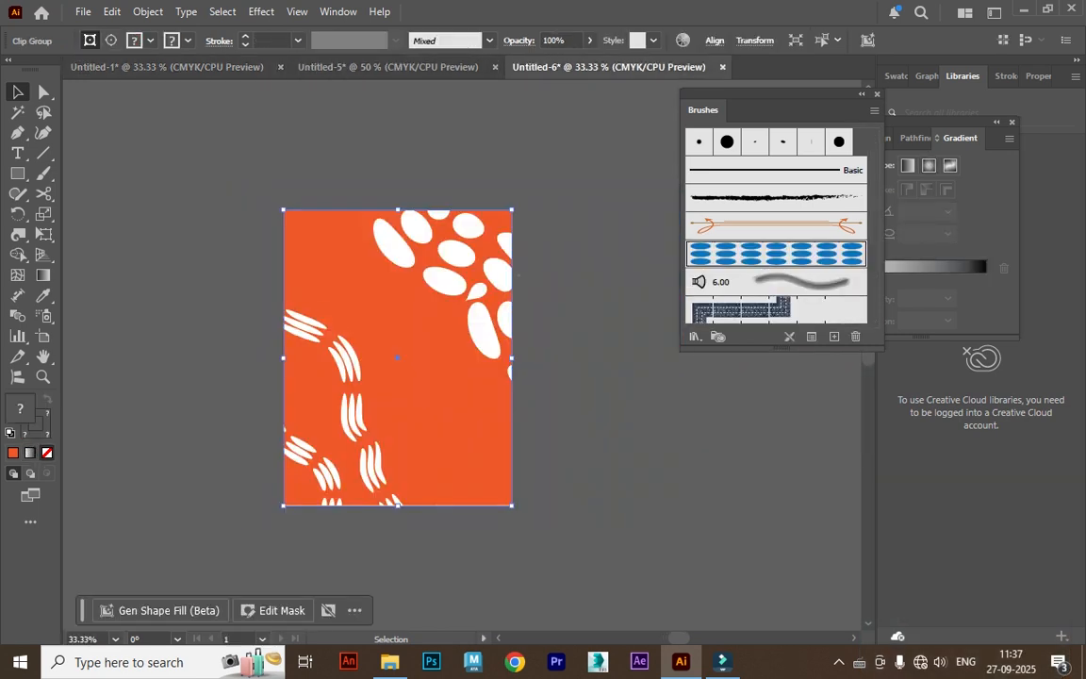
Delete the clipped poster artwork and draw an orange-filled rectangle covering the empty artboard
{"action": "key", "text": "Delete"}
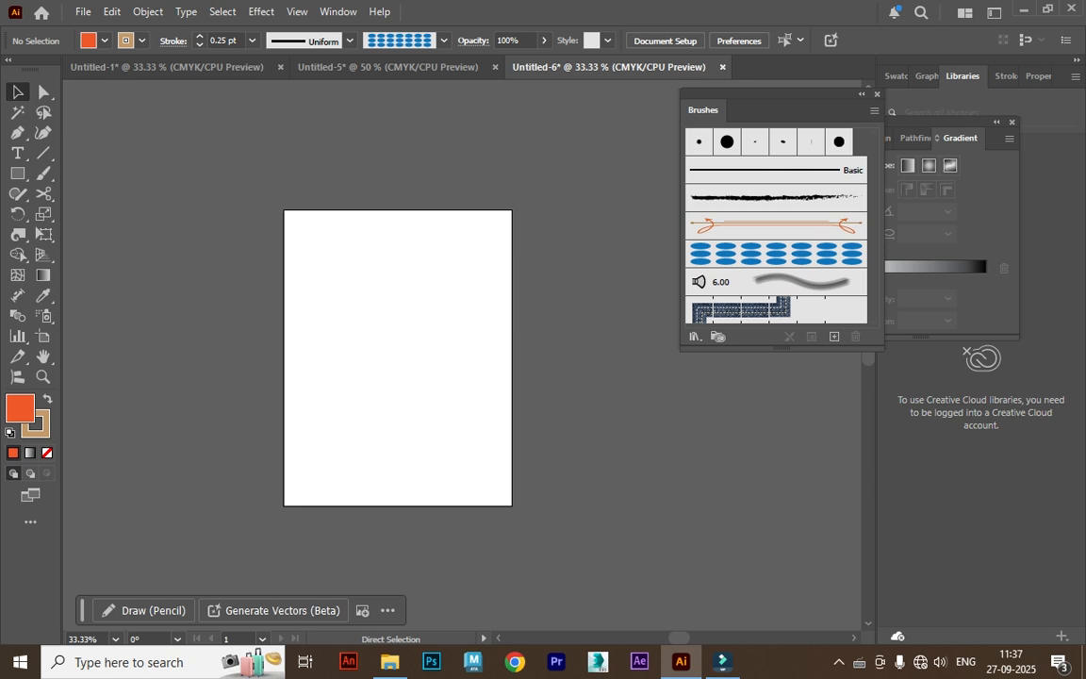
{"action": "key", "text": "ctrl+0"}
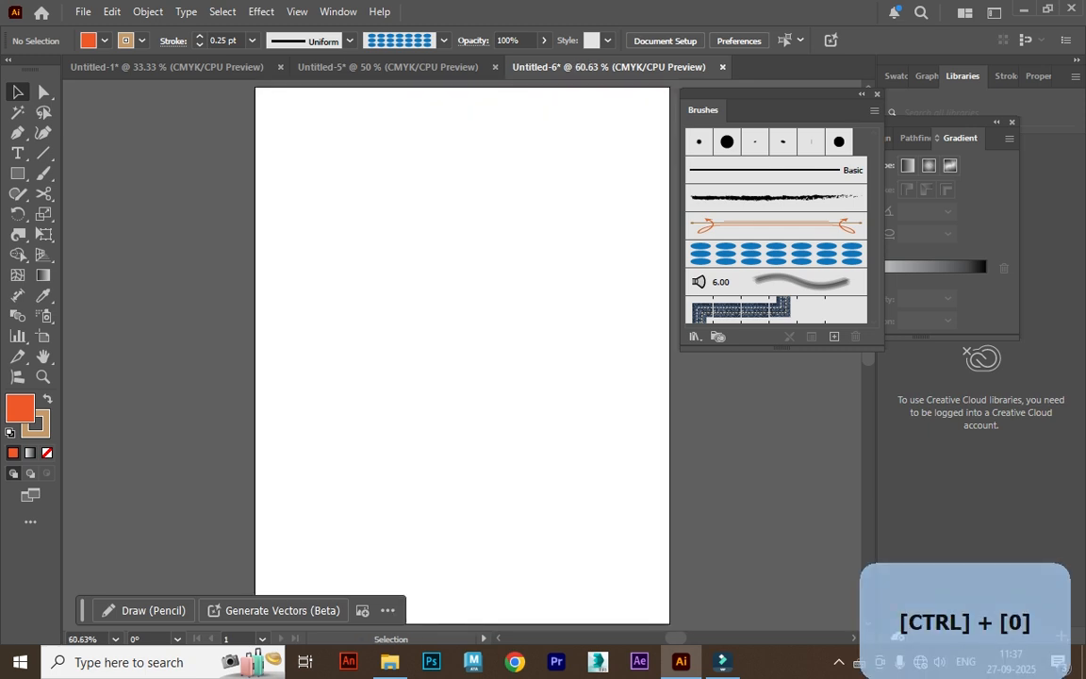
{"action": "key", "text": "ctrl+minus"}
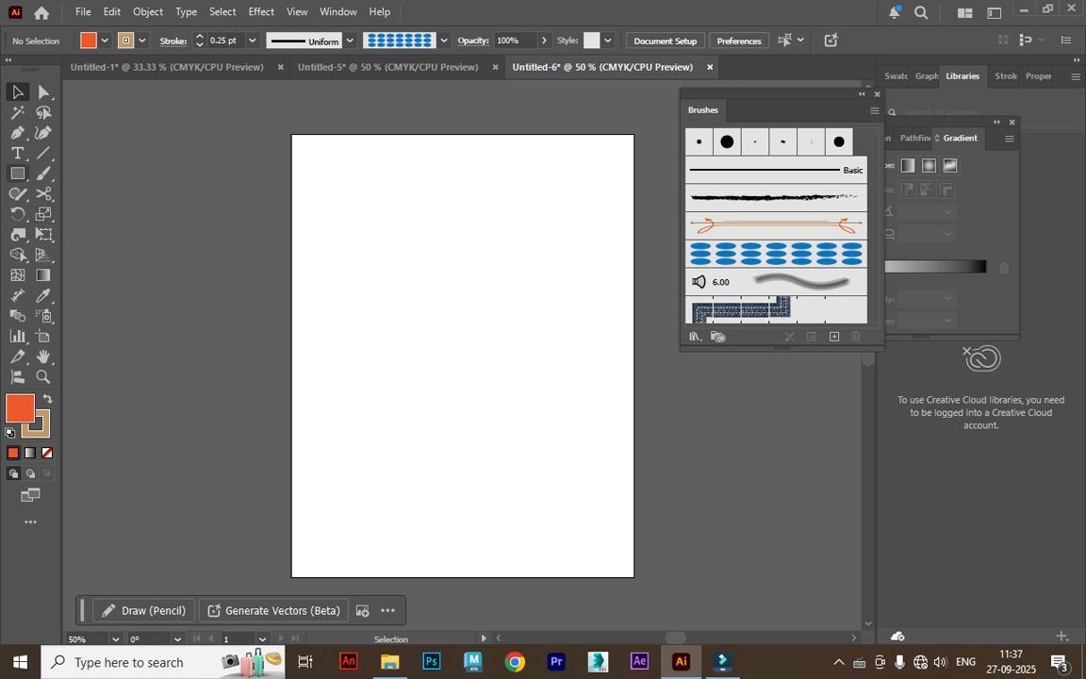
{"action": "key", "text": "m"}
{"action": "left_click_drag", "start_coordinate": [291, 135], "coordinate": [634, 576]}
{"action": "left_click", "coordinate": [17, 92]}
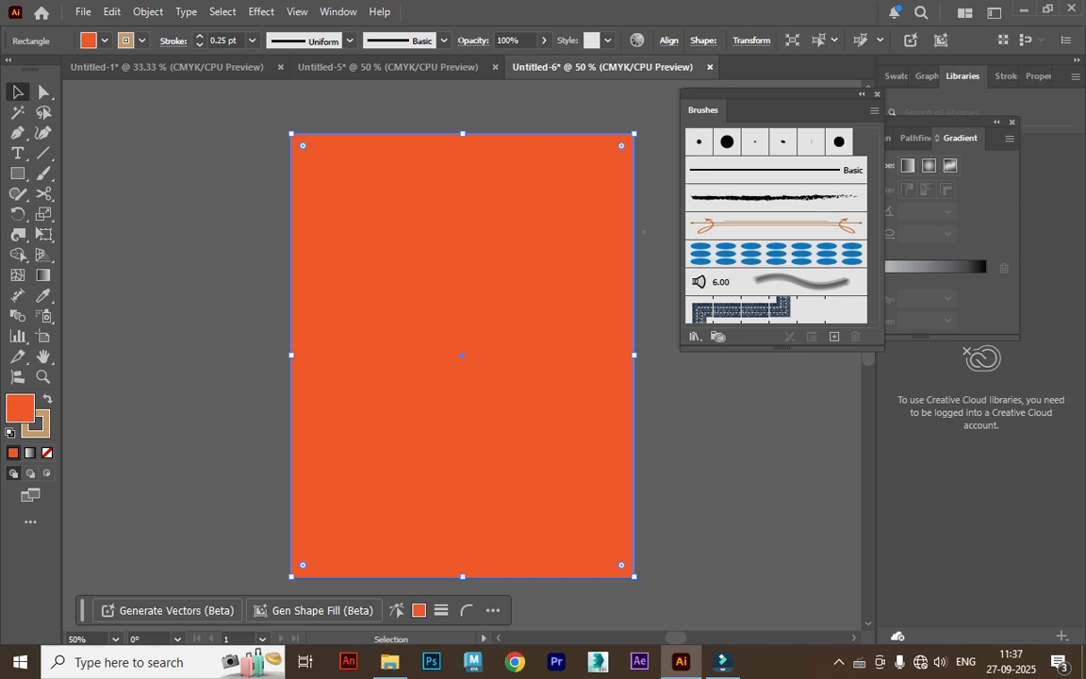
Copy the colourful wavy-line poster from Untitled-1 into Untitled-6 and place it beside the artboard as a reference
{"action": "left_click", "coordinate": [167, 67]}
{"action": "left_click", "coordinate": [489, 267]}
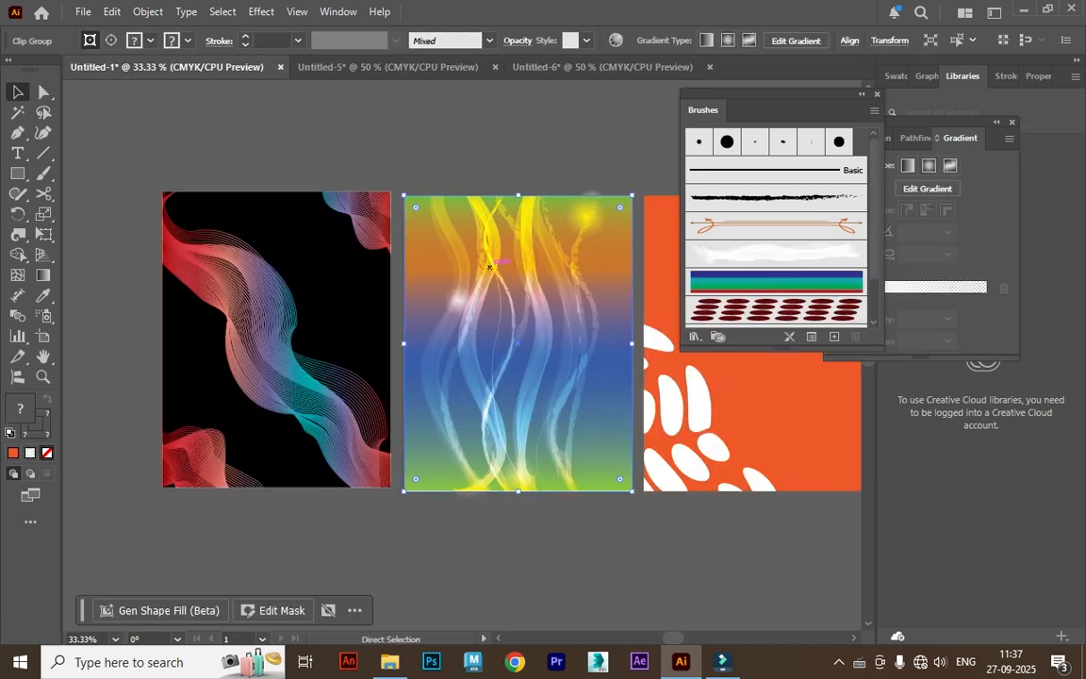
{"action": "key", "text": "ctrl+c"}
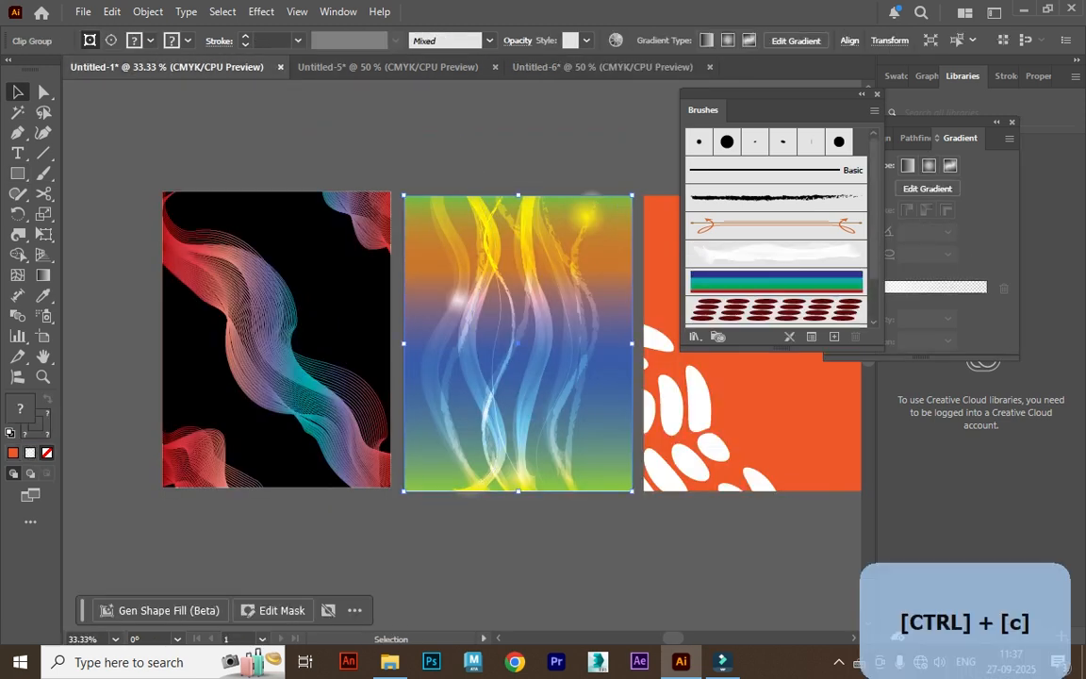
{"action": "left_click", "coordinate": [602, 67]}
{"action": "key", "text": "ctrl+v"}
{"action": "left_click_drag", "start_coordinate": [430, 307], "coordinate": [177, 256]}
{"action": "mouse_move", "coordinate": [273, 247]}
{"action": "left_mouse_down"}
{"action": "mouse_move", "coordinate": [371, 243]}
{"action": "mouse_move", "coordinate": [229, 259]}
{"action": "left_mouse_up"}
Select the orange rectangle on the artboard and move the Brushes panel clear of it
{"action": "left_click", "coordinate": [447, 269]}
{"action": "left_click", "coordinate": [514, 222]}
{"action": "left_click_drag", "start_coordinate": [776, 94], "coordinate": [897, 147]}
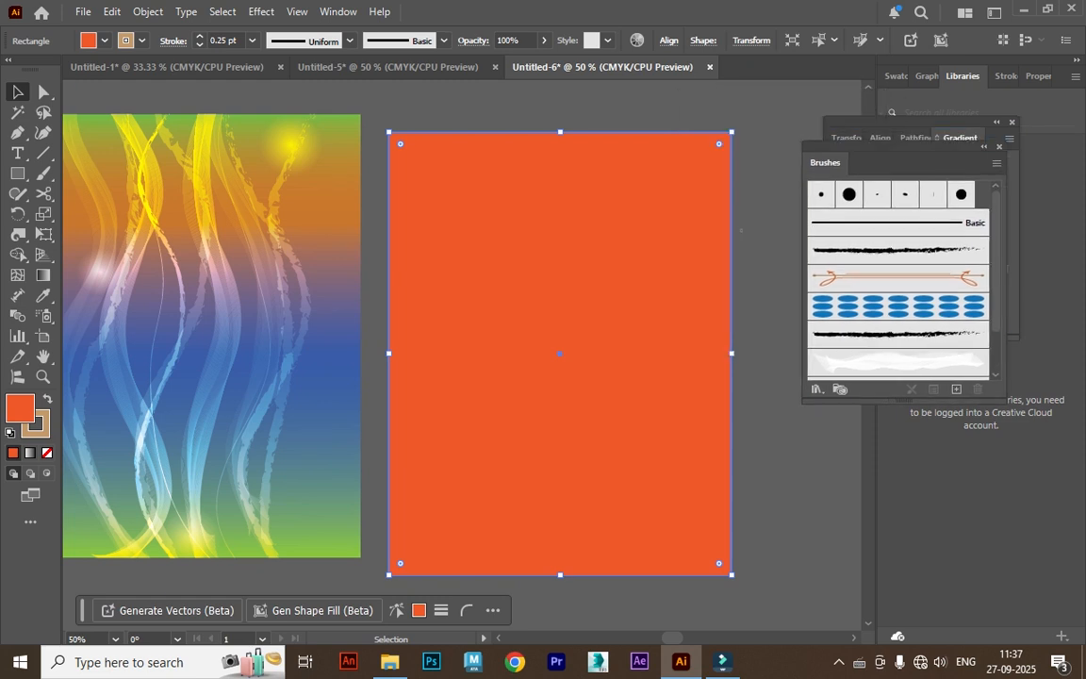
Give the artboard rectangle a linear gradient fill running vertically from top to bottom at -90°
{"action": "left_click", "coordinate": [43, 274]}
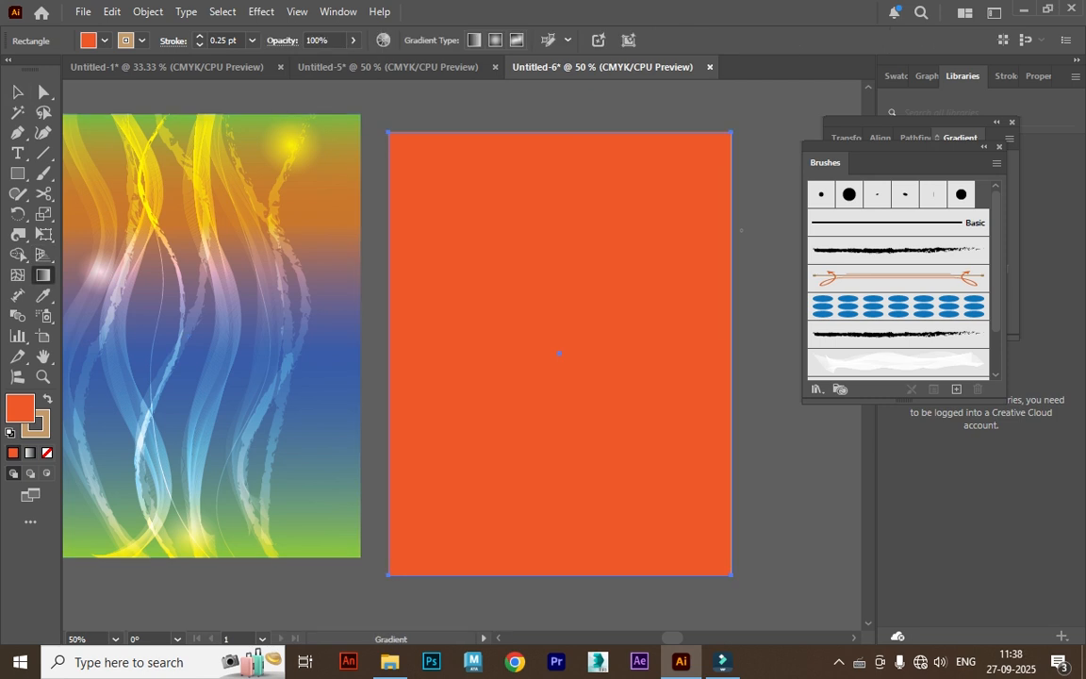
{"action": "left_click_drag", "start_coordinate": [897, 147], "coordinate": [919, 239]}
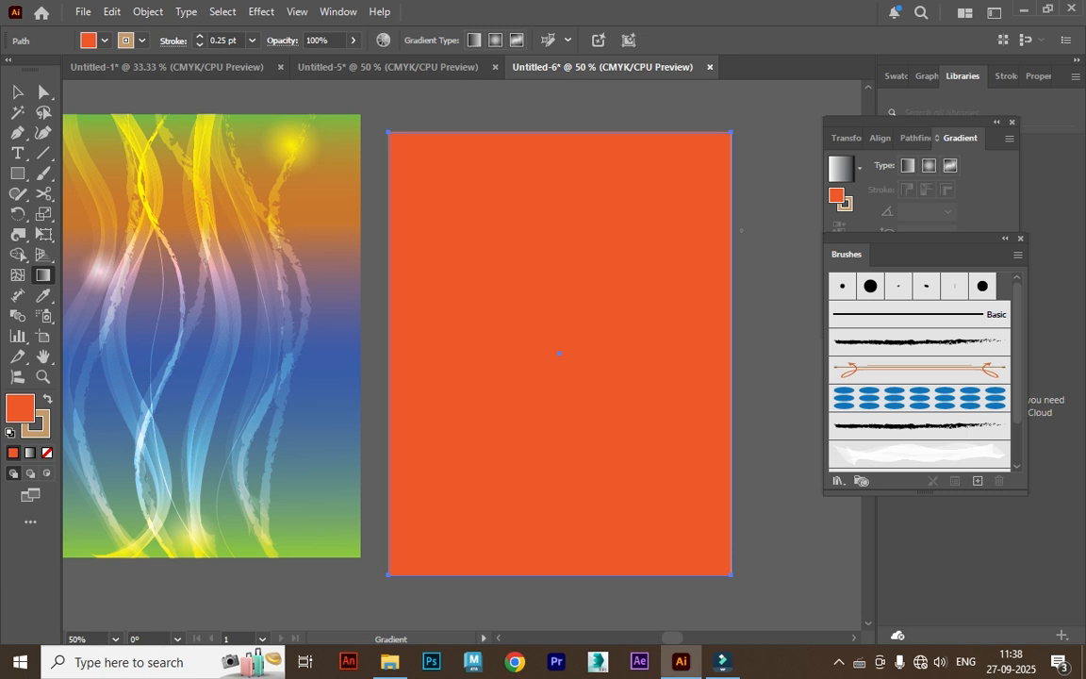
{"action": "mouse_move", "coordinate": [960, 137]}
{"action": "left_mouse_down"}
{"action": "mouse_move", "coordinate": [788, 90]}
{"action": "mouse_move", "coordinate": [669, 109]}
{"action": "mouse_move", "coordinate": [829, 253]}
{"action": "mouse_move", "coordinate": [794, 206]}
{"action": "left_mouse_up"}
{"action": "left_click", "coordinate": [848, 233]}
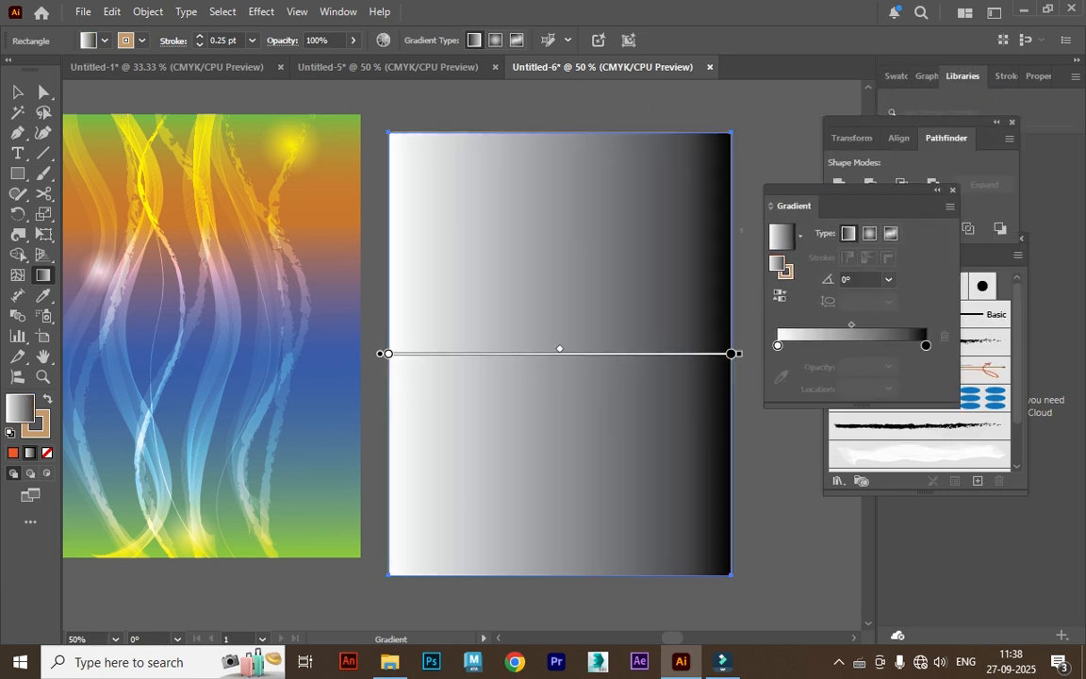
{"action": "left_click_drag", "start_coordinate": [560, 130], "coordinate": [560, 588]}
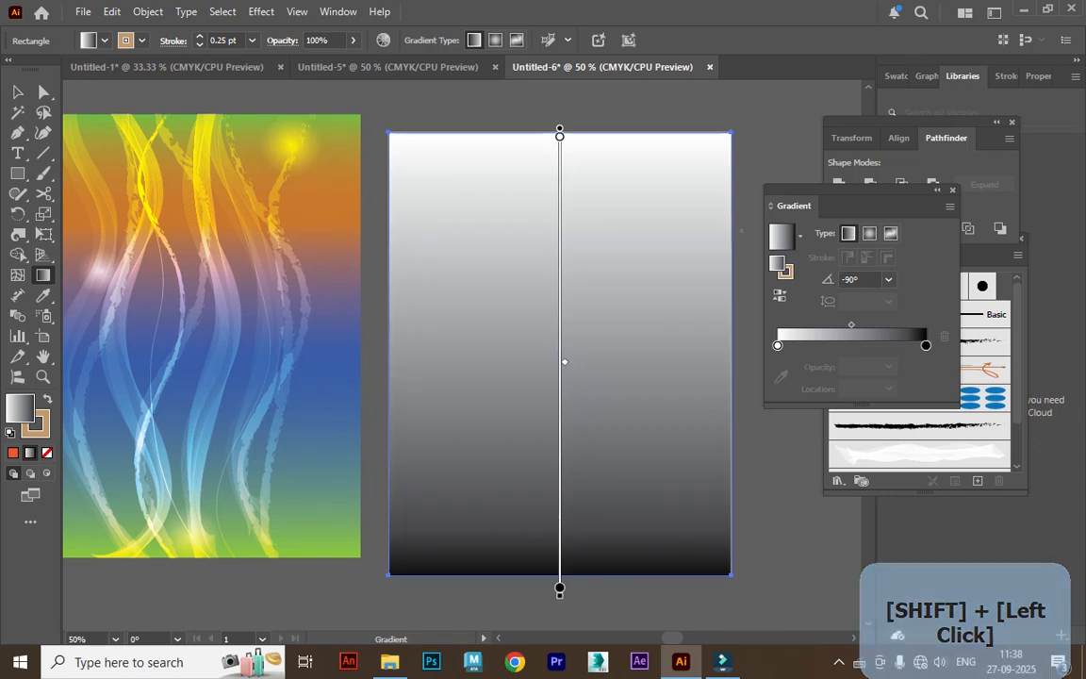
Set the colour stops at both ends of the gradient to the light green swatch
{"action": "double_click", "coordinate": [560, 137]}
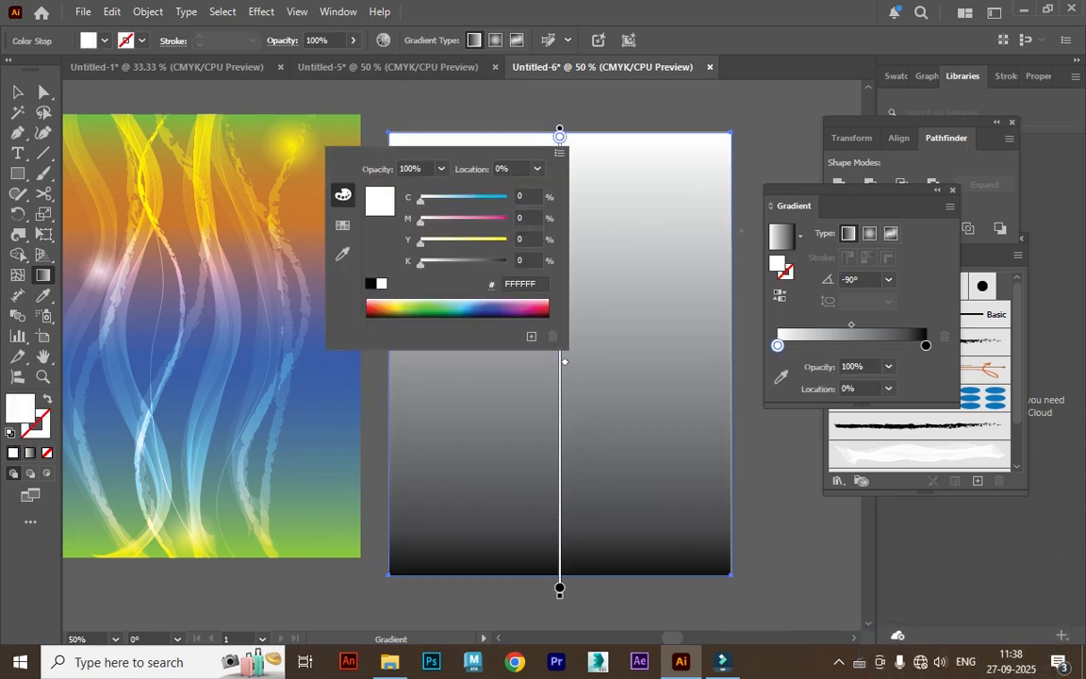
{"action": "left_click", "coordinate": [342, 225]}
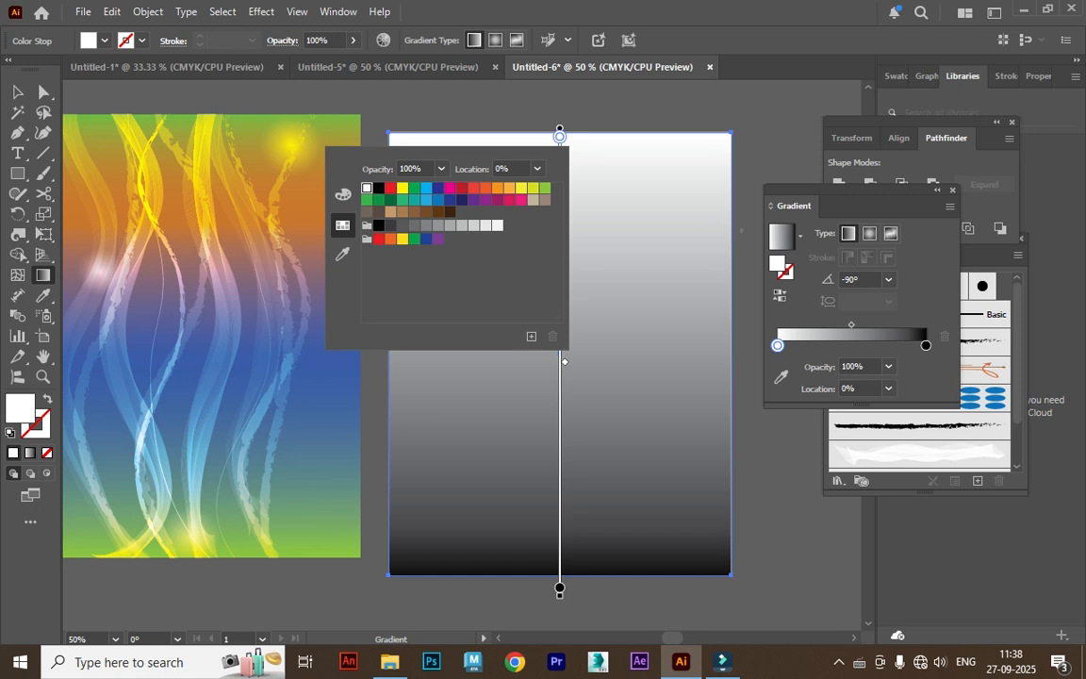
{"action": "left_click", "coordinate": [544, 187]}
{"action": "key", "text": "Escape"}
{"action": "double_click", "coordinate": [560, 588]}
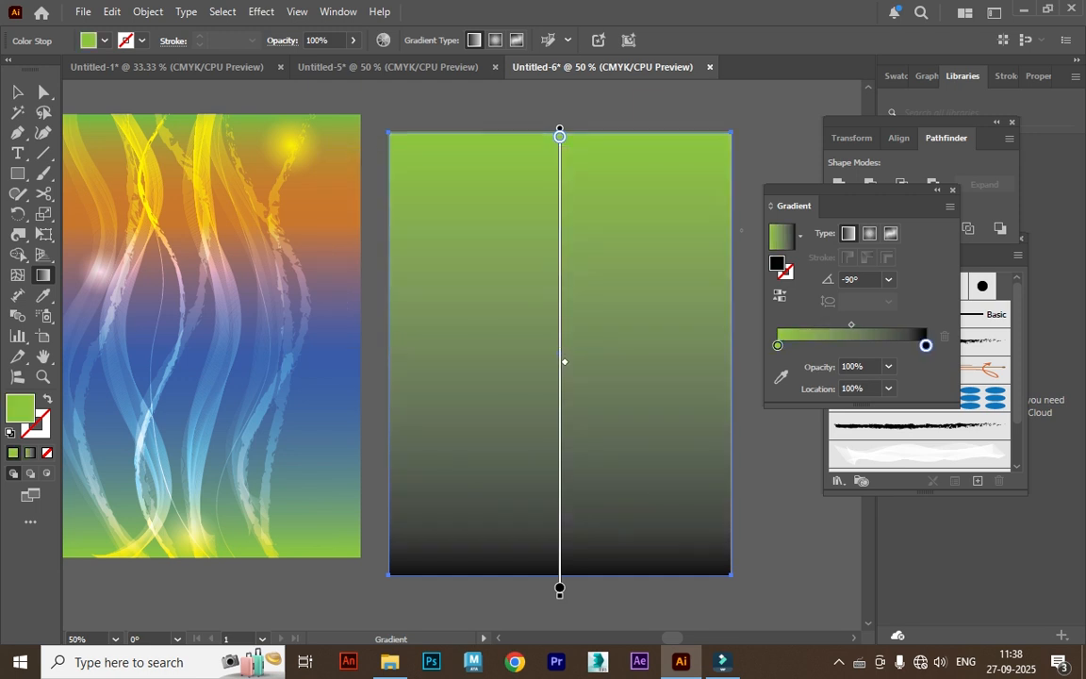
{"action": "left_click", "coordinate": [545, 415]}
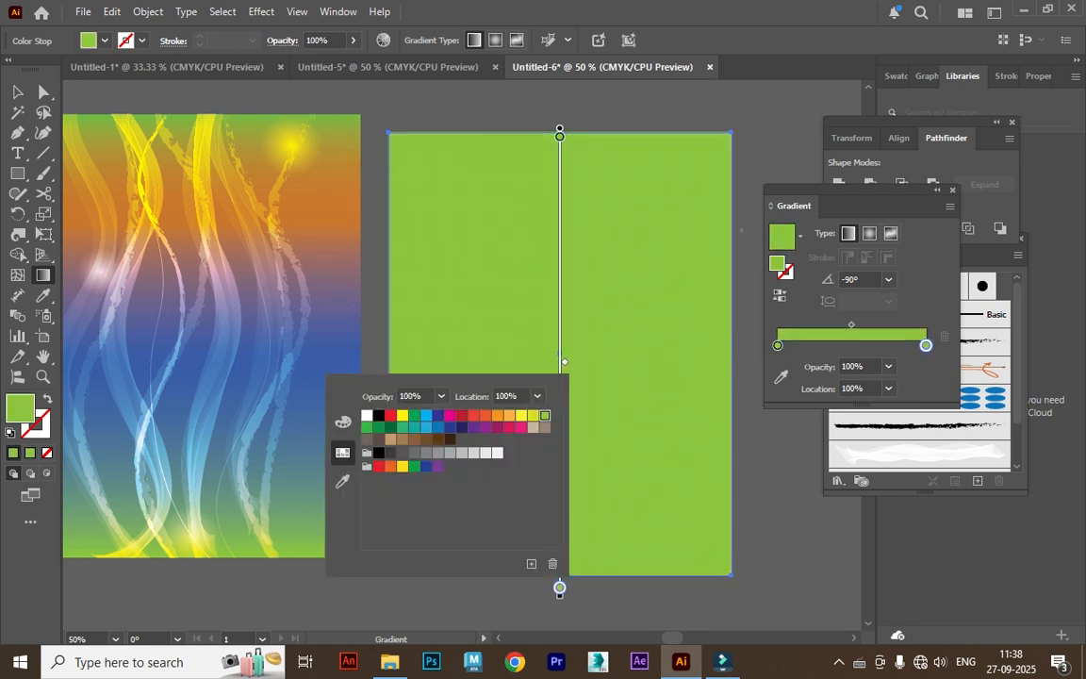
{"action": "key", "text": "Escape"}
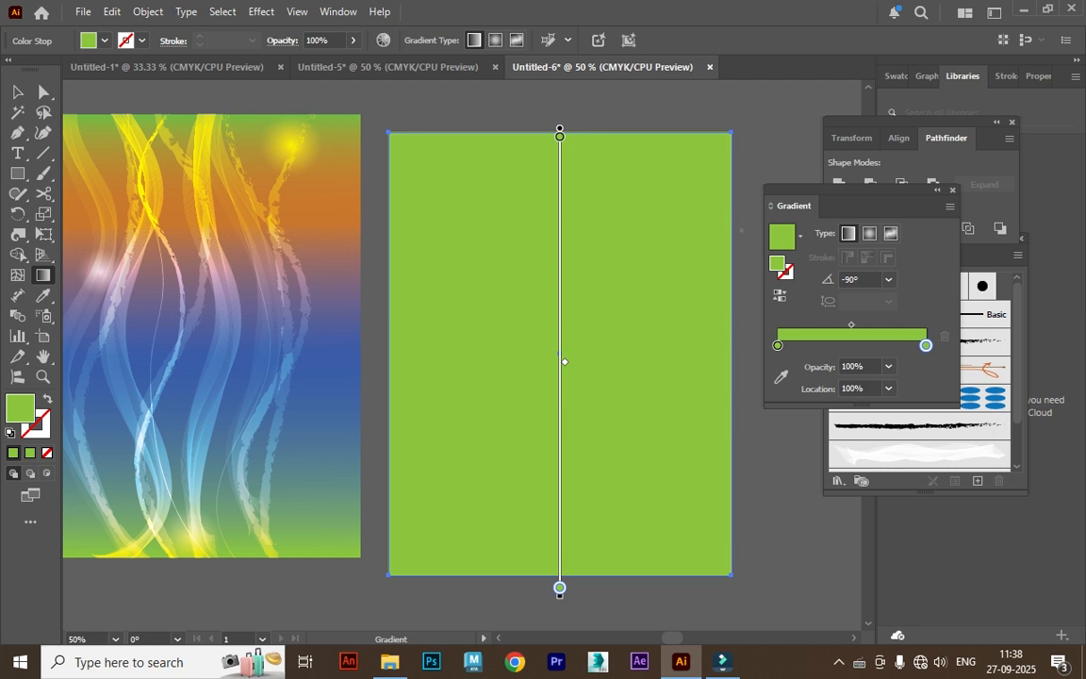
Add two intermediate colour stops to the gradient, at about 77% and about 34%
{"action": "left_click", "coordinate": [560, 482]}
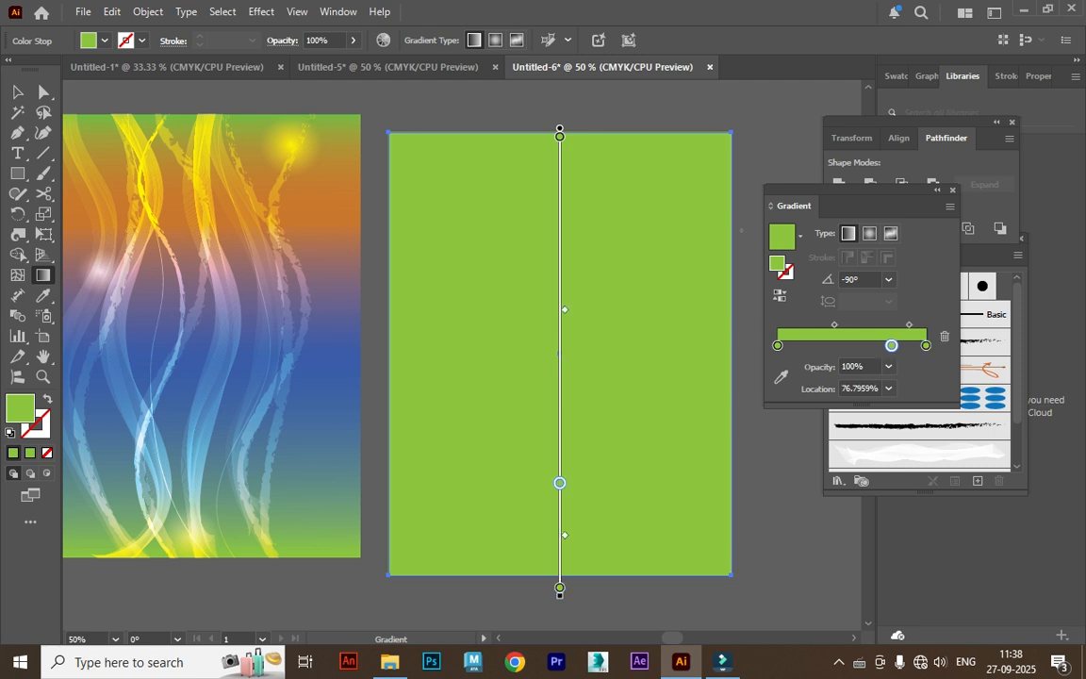
{"action": "left_click", "coordinate": [560, 378]}
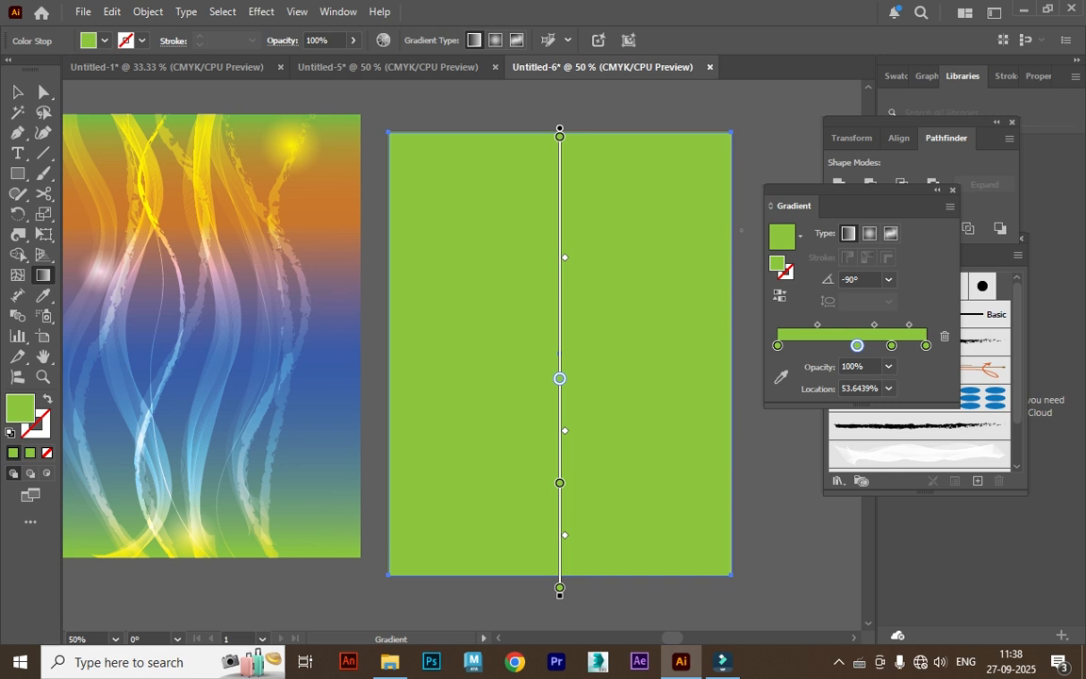
{"action": "left_click_drag", "start_coordinate": [559, 378], "coordinate": [560, 290]}
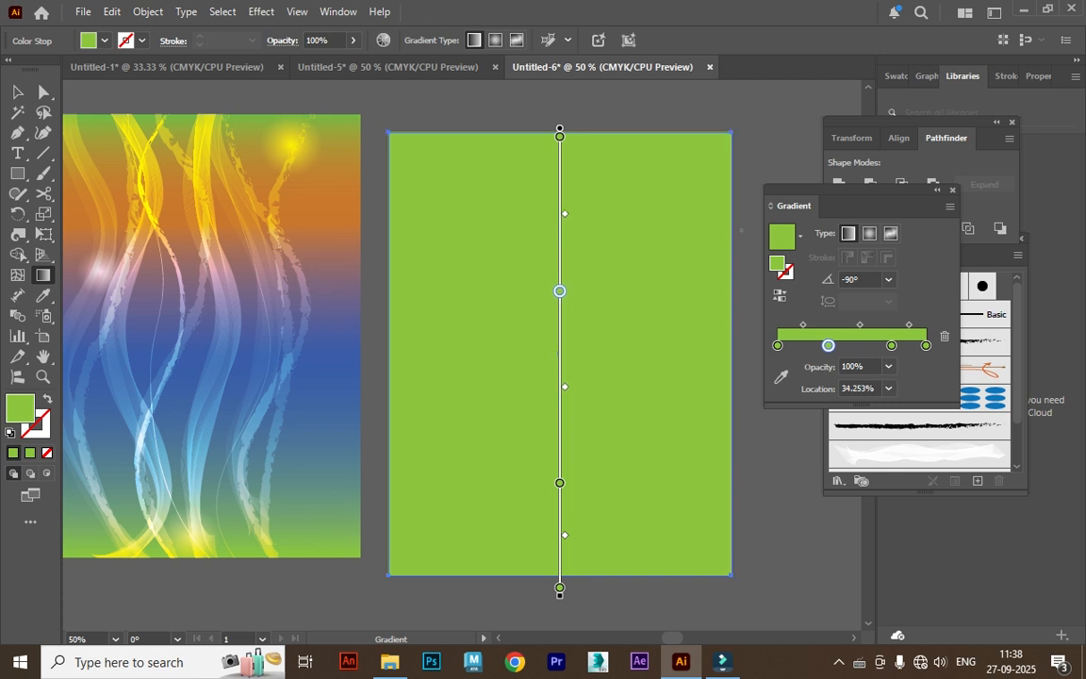
Recolour the lower intermediate gradient stop to a teal blue of C 100, M 37, Y 27, K 12
{"action": "double_click", "coordinate": [560, 482]}
{"action": "left_click", "coordinate": [439, 323]}
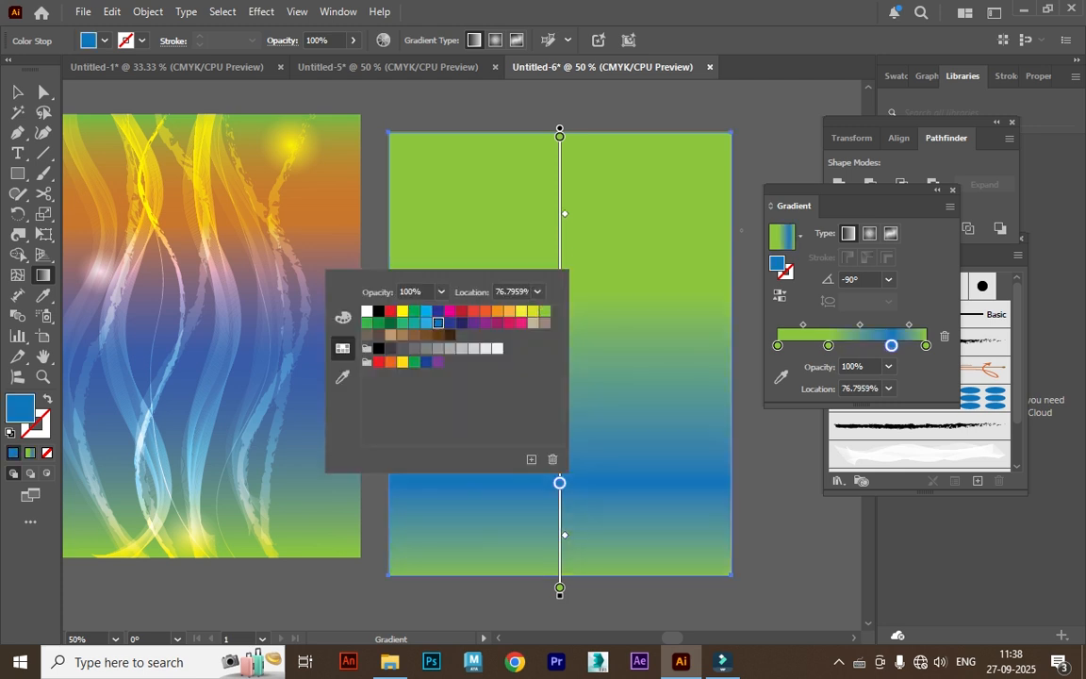
{"action": "left_click", "coordinate": [426, 322]}
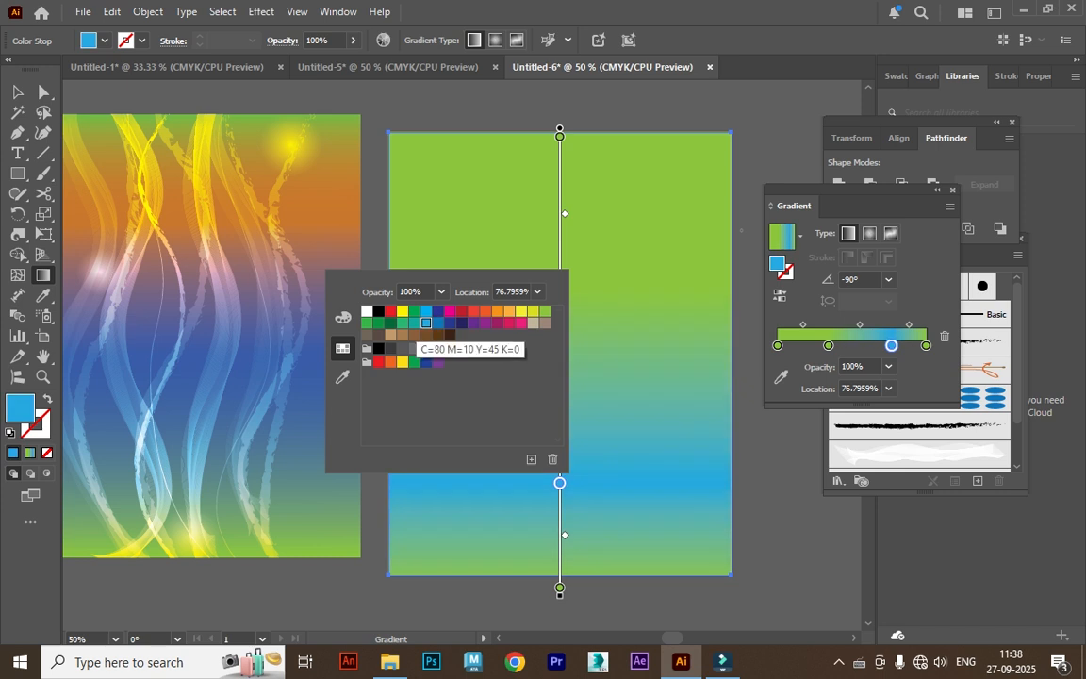
{"action": "left_click", "coordinate": [438, 323]}
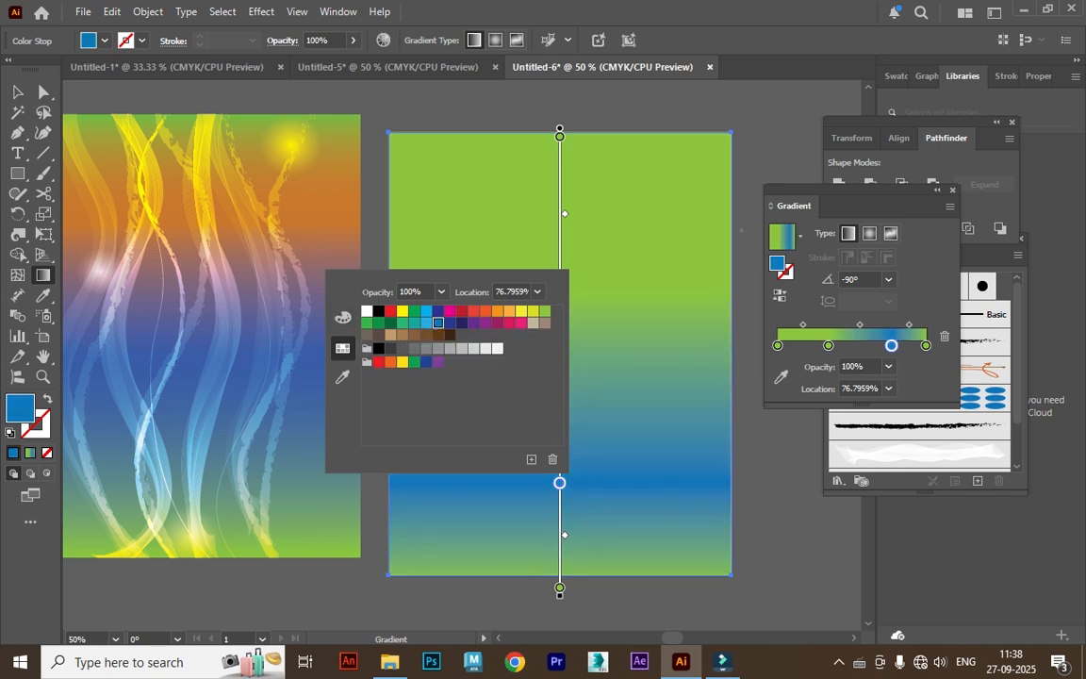
{"action": "left_click", "coordinate": [450, 322]}
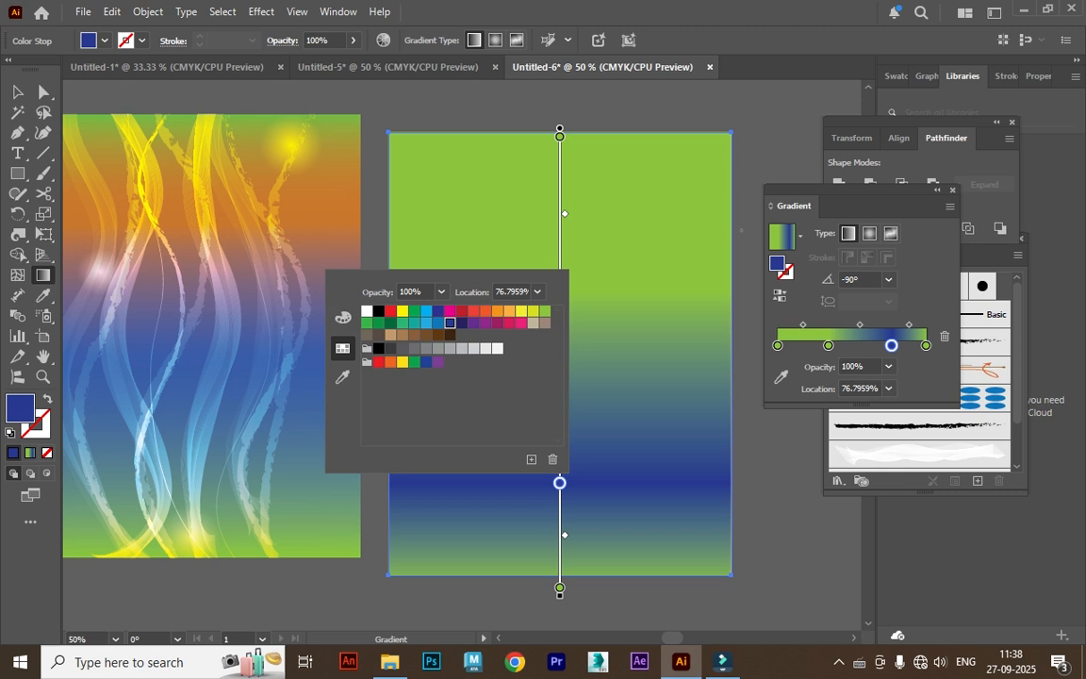
{"action": "left_click", "coordinate": [342, 318]}
{"action": "left_click", "coordinate": [474, 343]}
{"action": "left_click_drag", "start_coordinate": [470, 345], "coordinate": [452, 345]}
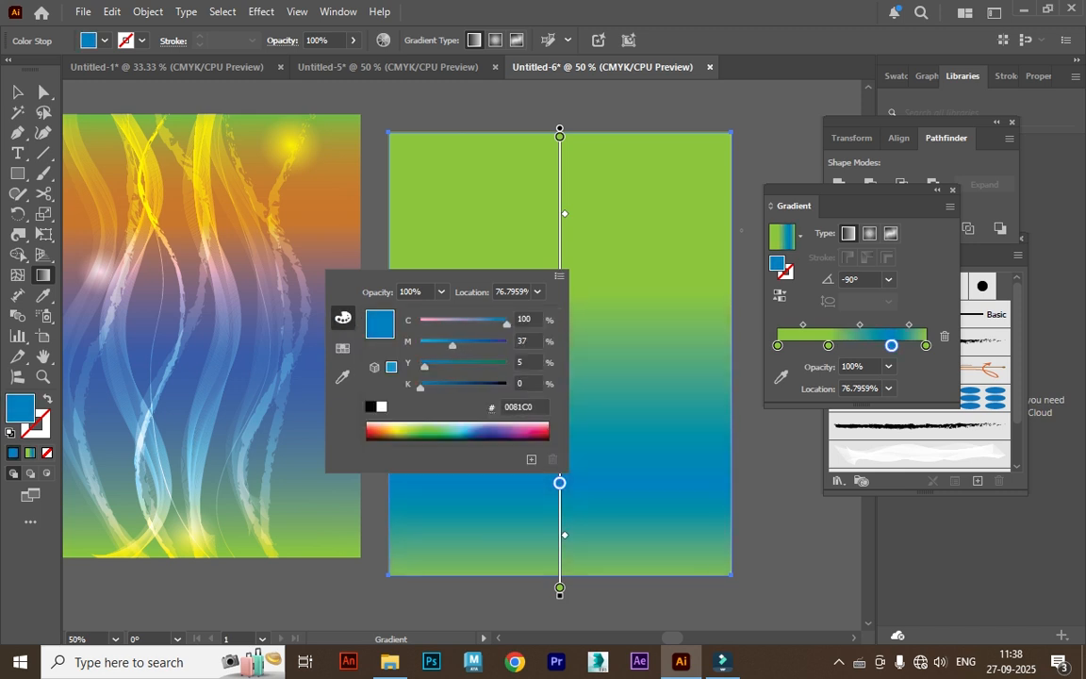
{"action": "left_click", "coordinate": [431, 385]}
{"action": "left_click", "coordinate": [741, 230]}
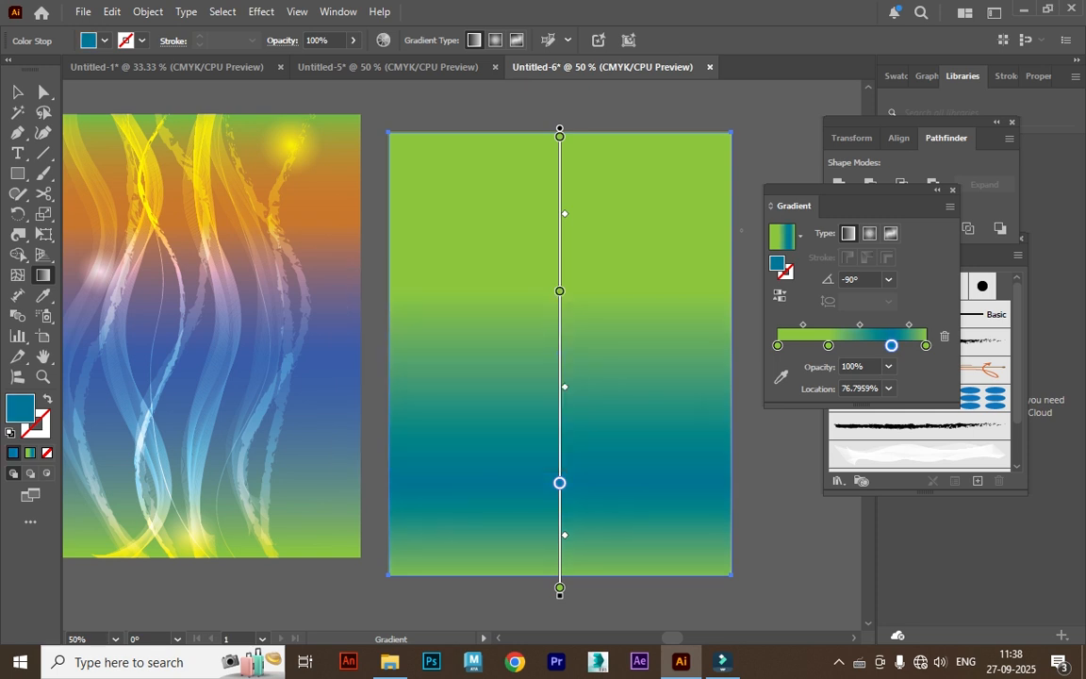
Recolour the upper intermediate gradient stop to orange with C 2, M 58, Y 100, K 0 and move it slightly upward
{"action": "double_click", "coordinate": [560, 291]}
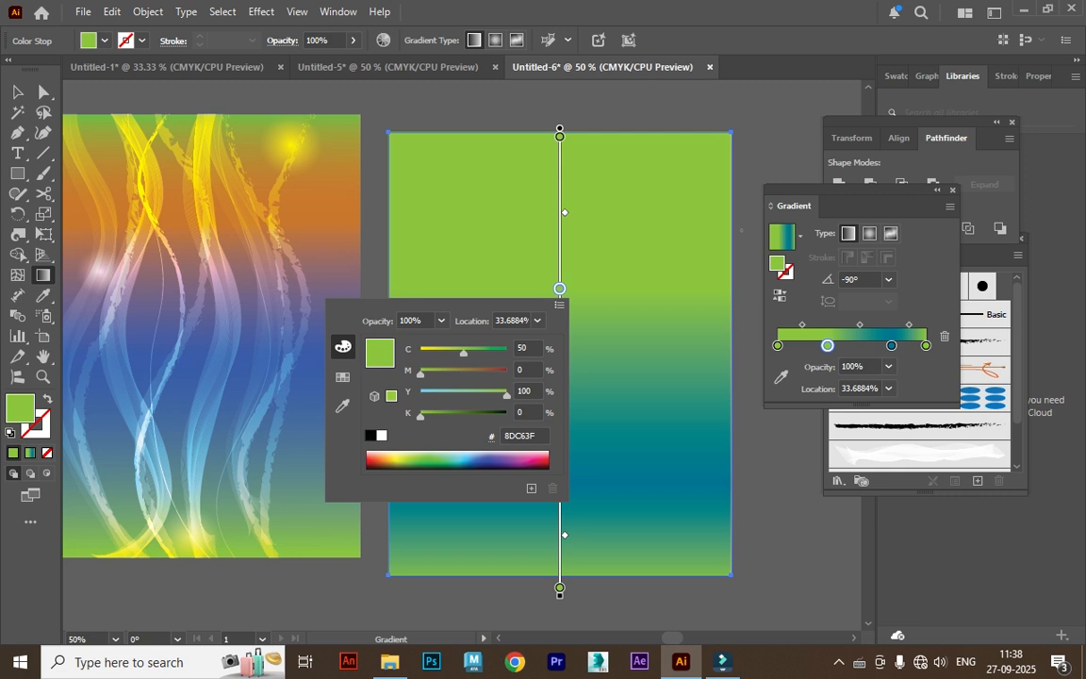
{"action": "left_click", "coordinate": [422, 350]}
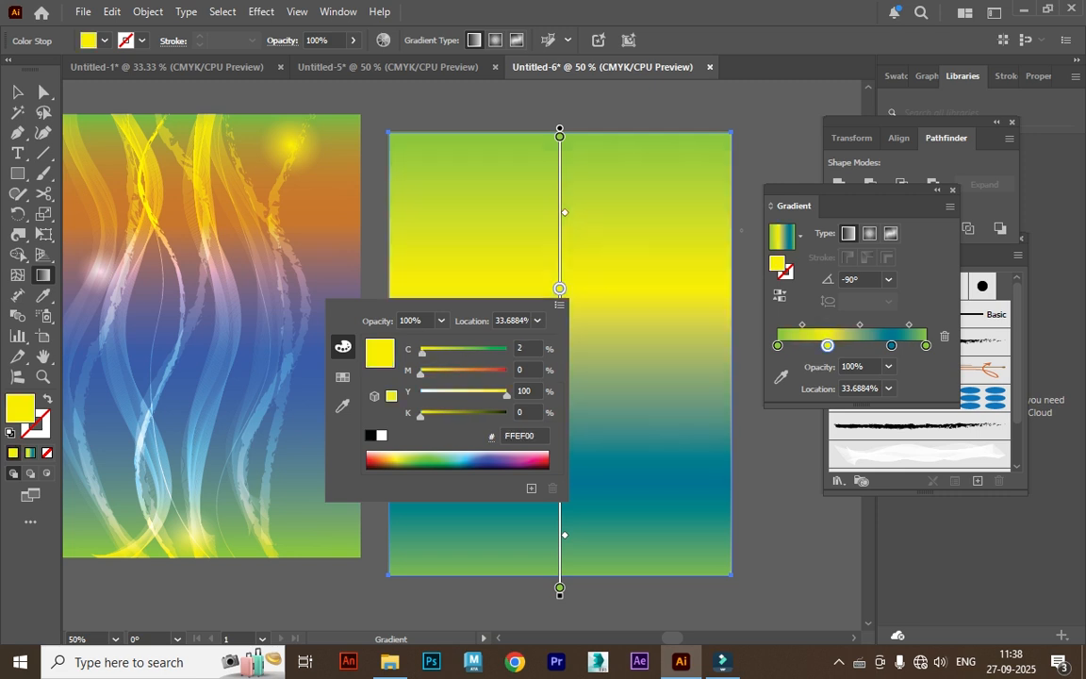
{"action": "left_click", "coordinate": [470, 373]}
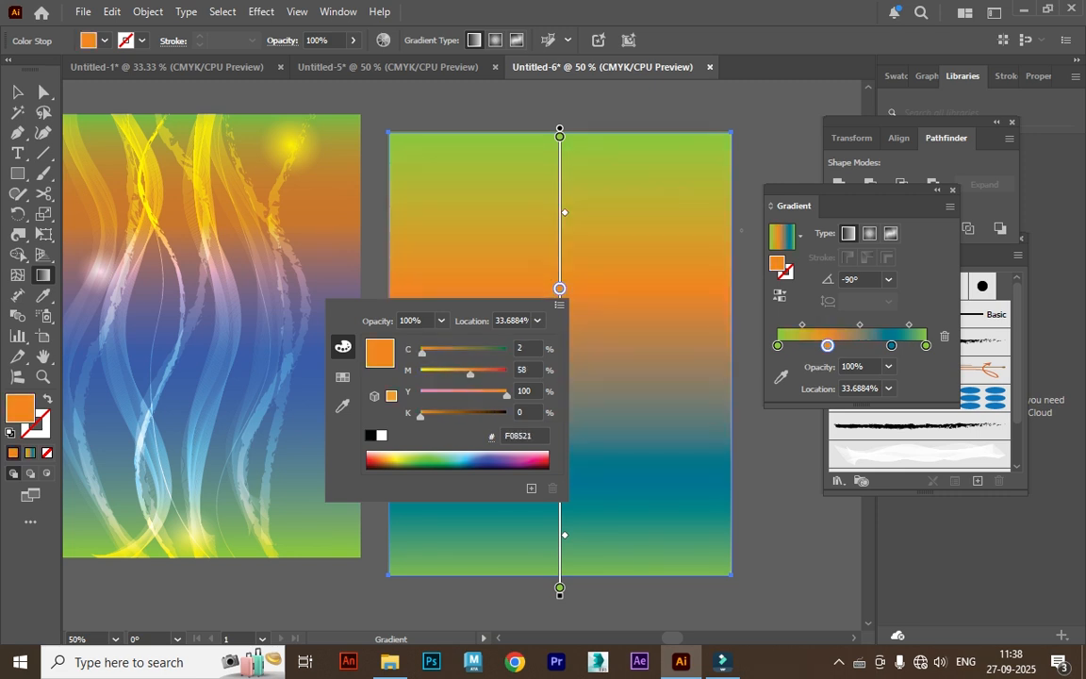
{"action": "left_click", "coordinate": [741, 230]}
{"action": "left_click_drag", "start_coordinate": [559, 288], "coordinate": [559, 252]}
Move the lower intermediate gradient stop to about 66% and recolour it a muted blue with Y 0 and K 21
{"action": "left_click_drag", "start_coordinate": [559, 482], "coordinate": [559, 433]}
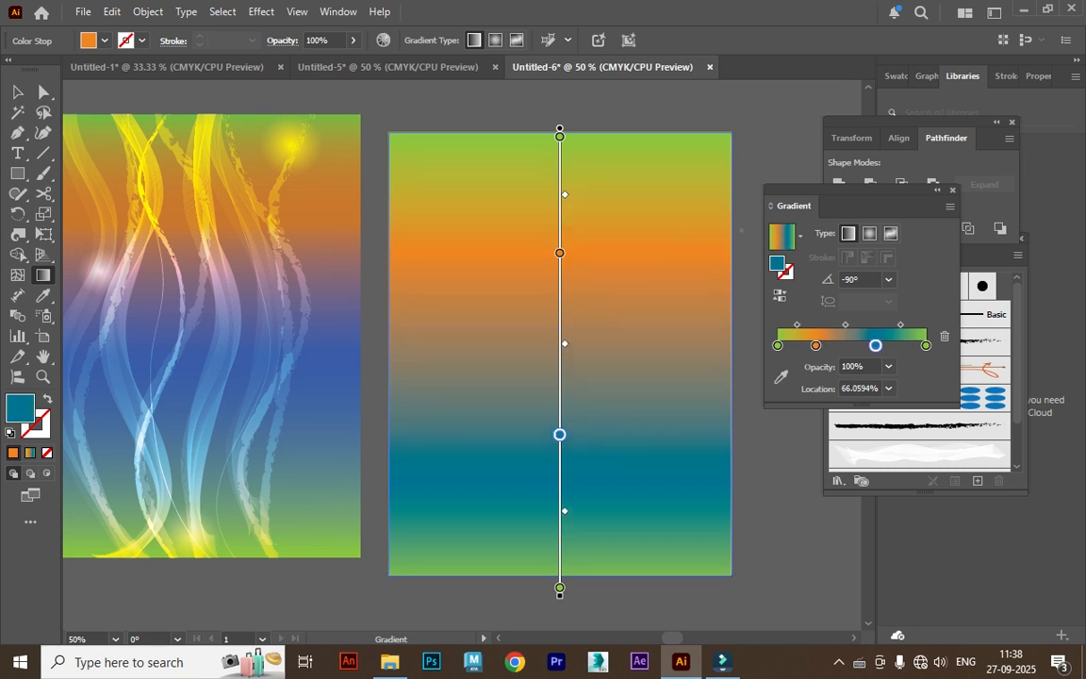
{"action": "double_click", "coordinate": [559, 434]}
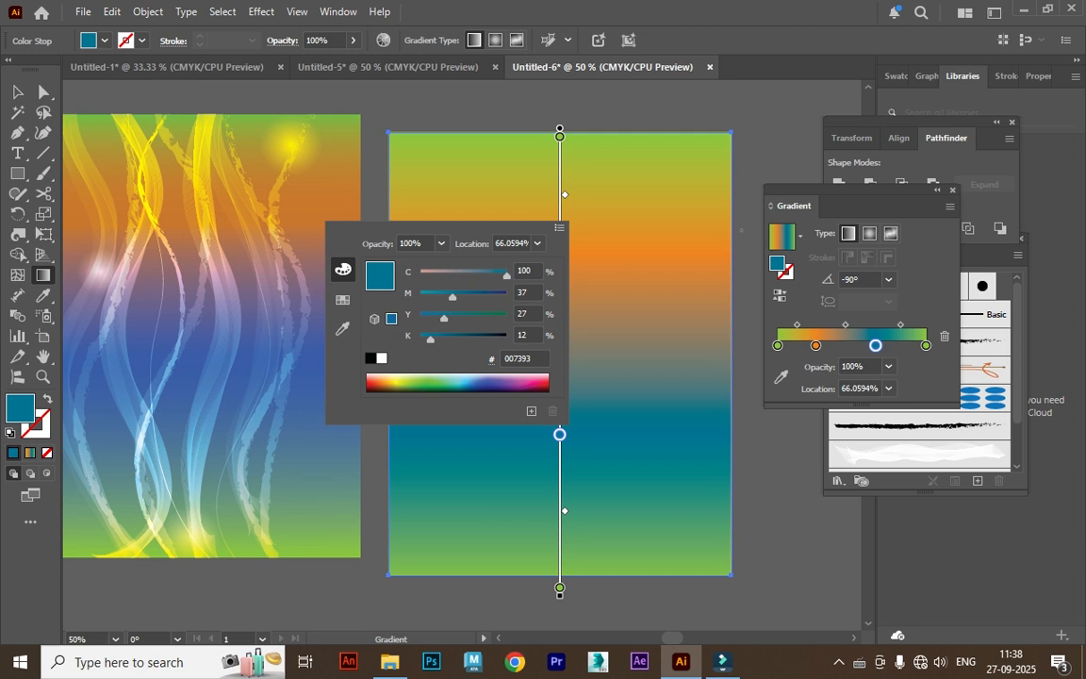
{"action": "left_click", "coordinate": [473, 379]}
{"action": "left_click", "coordinate": [438, 336]}
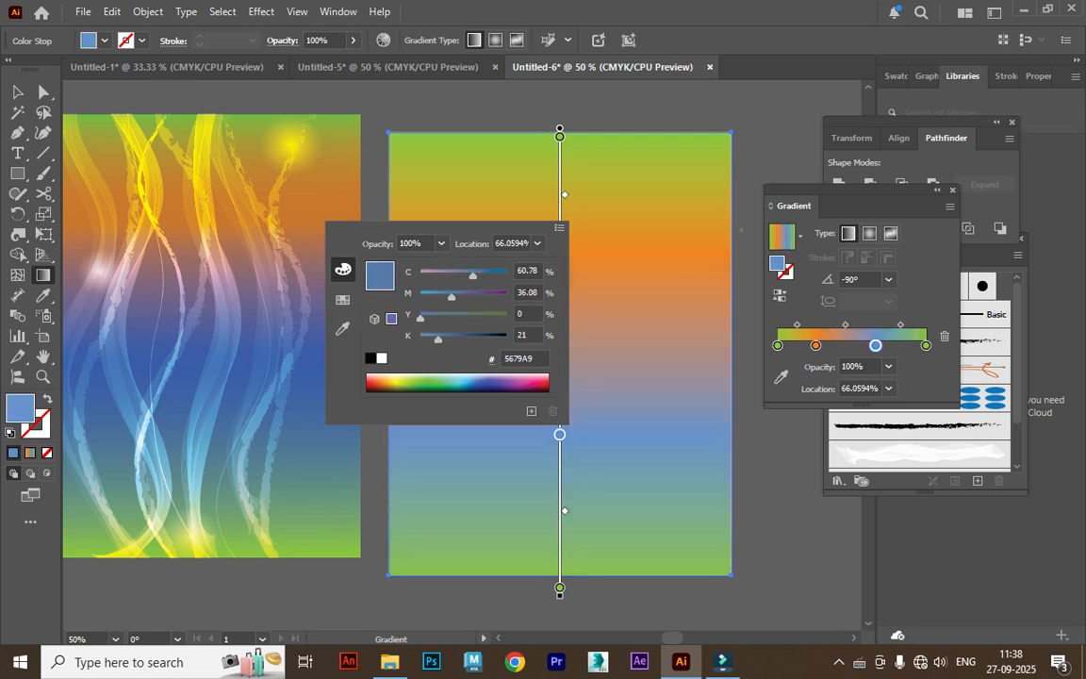
{"action": "left_click_drag", "start_coordinate": [473, 275], "coordinate": [457, 297]}
Lock the gradient rectangle in place
{"action": "left_click", "coordinate": [44, 92]}
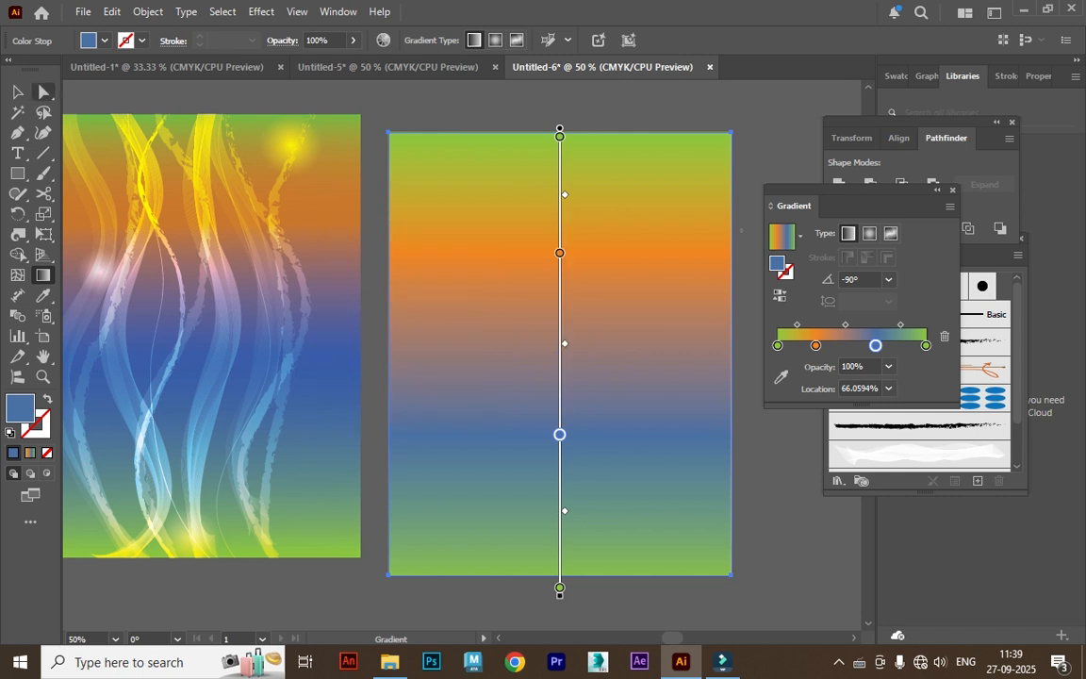
{"action": "left_click", "coordinate": [17, 92]}
{"action": "key", "text": "ctrl+2"}
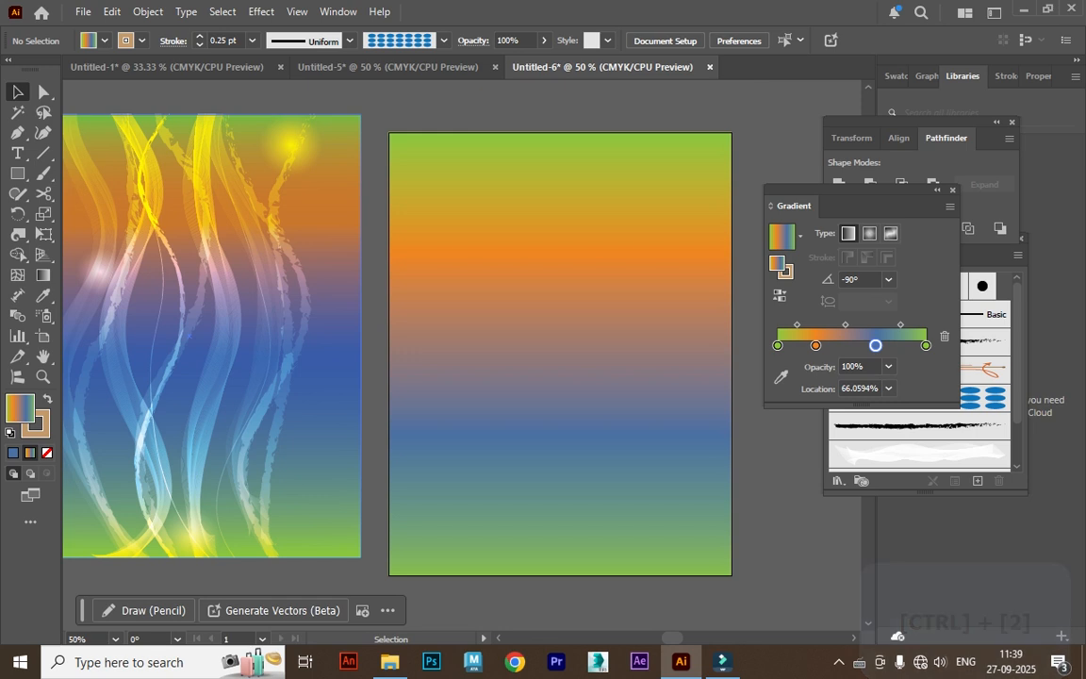
Set both the fill and the stroke to none for drawing with the Pen tool
{"action": "key", "text": "ctrl+minus"}
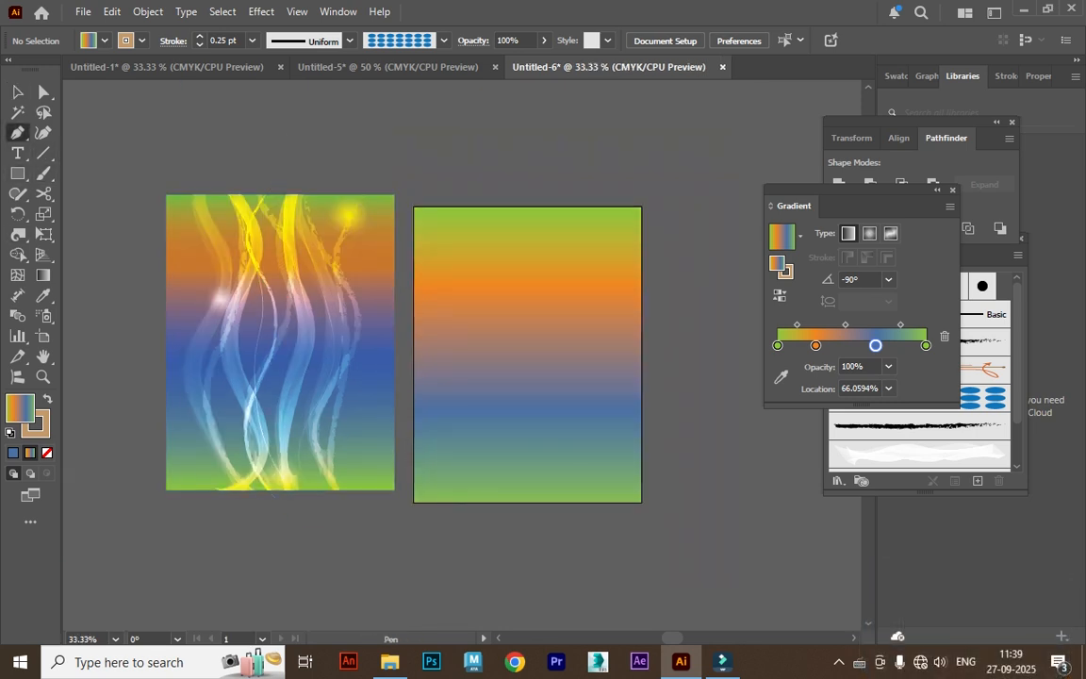
{"action": "left_click", "coordinate": [94, 39]}
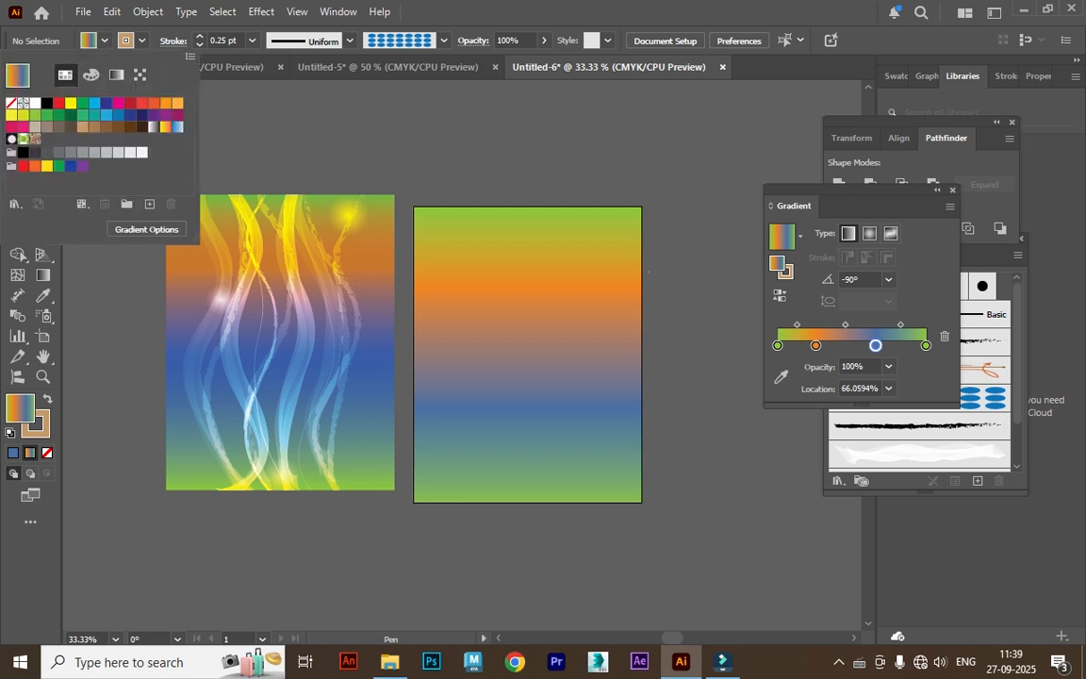
{"action": "left_click", "coordinate": [11, 102]}
{"action": "left_click", "coordinate": [143, 40]}
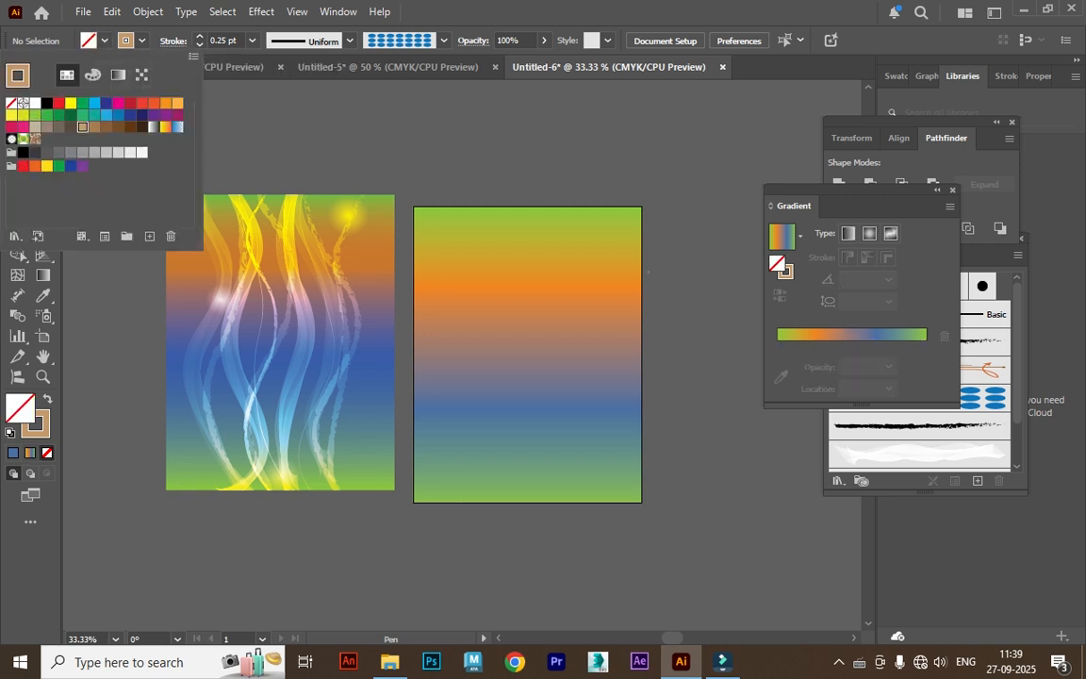
{"action": "left_click", "coordinate": [11, 103]}
{"action": "key", "text": "Escape"}
Draw a wavy open path across the poster's orange band with the Pen tool and give it a white stroke
{"action": "left_click_drag", "start_coordinate": [460, 276], "coordinate": [590, 272]}
{"action": "left_click_drag", "start_coordinate": [611, 287], "coordinate": [633, 287]}
{"action": "left_click_drag", "start_coordinate": [646, 273], "coordinate": [671, 277]}
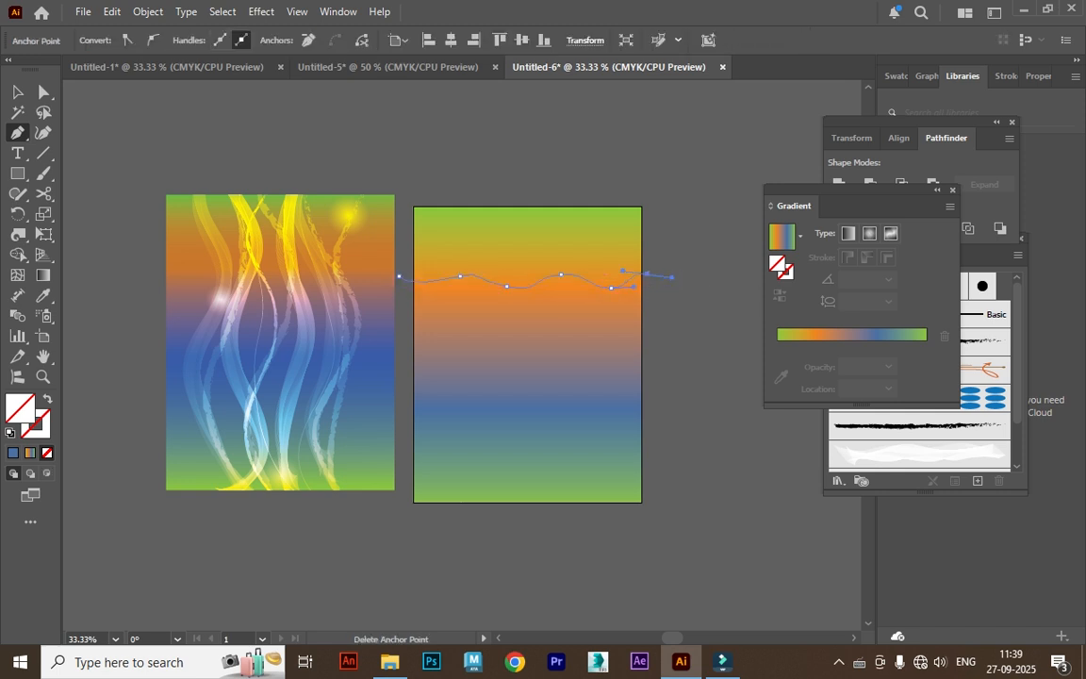
{"action": "key", "text": "v"}
{"action": "left_click", "coordinate": [143, 41]}
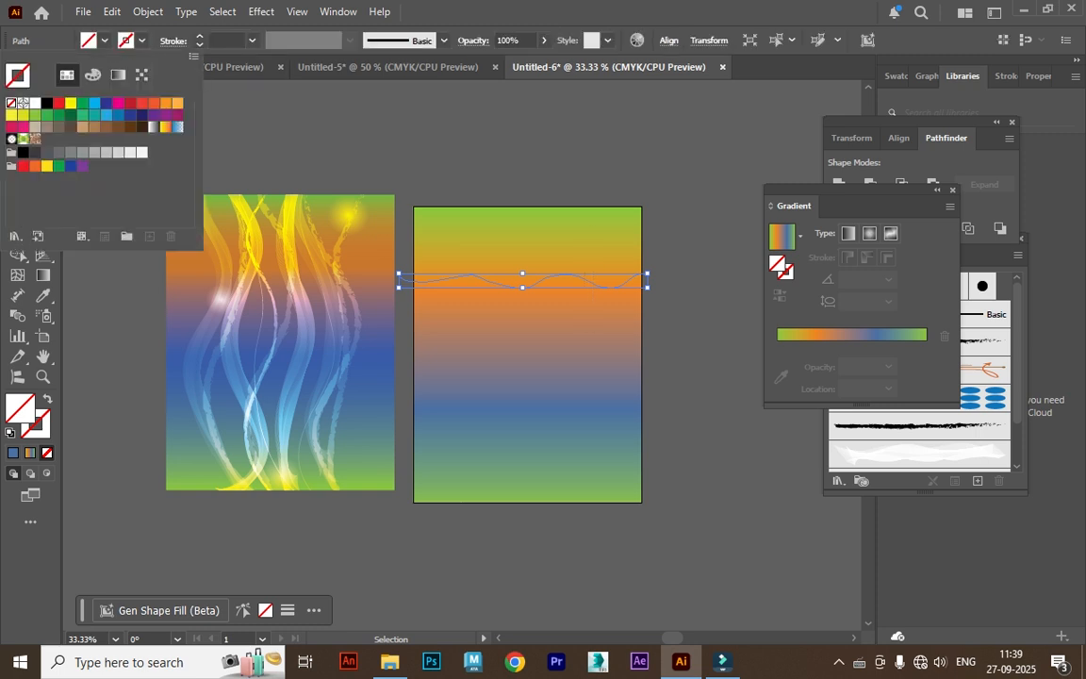
{"action": "left_click", "coordinate": [35, 103]}
{"action": "left_click", "coordinate": [701, 261]}
{"action": "left_click", "coordinate": [702, 261]}
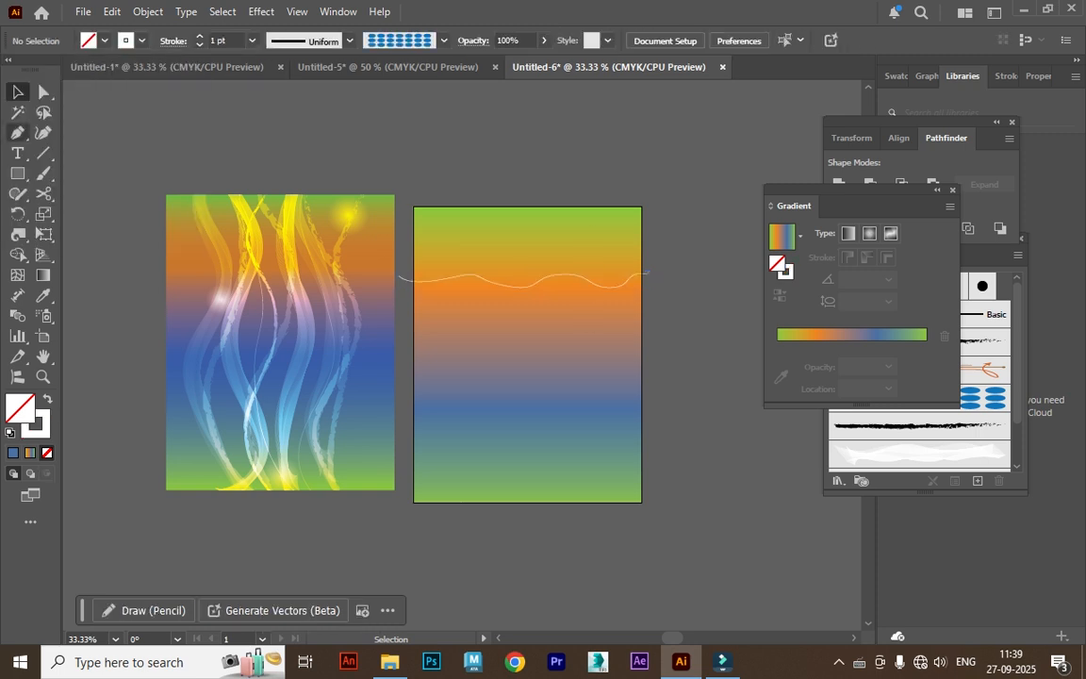
Draw two more white wavy paths across the poster below the first one
{"action": "key", "text": "p"}
{"action": "left_click_drag", "start_coordinate": [443, 298], "coordinate": [679, 314]}
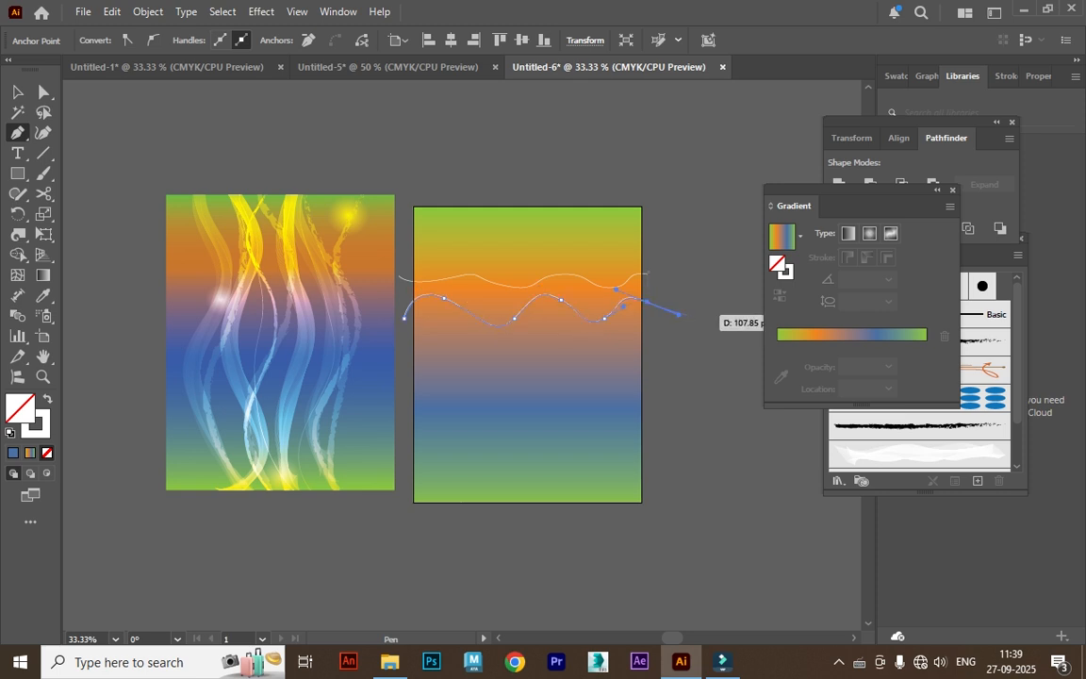
{"action": "left_click_drag", "start_coordinate": [458, 340], "coordinate": [491, 352]}
{"action": "left_click_drag", "start_coordinate": [518, 343], "coordinate": [535, 331]}
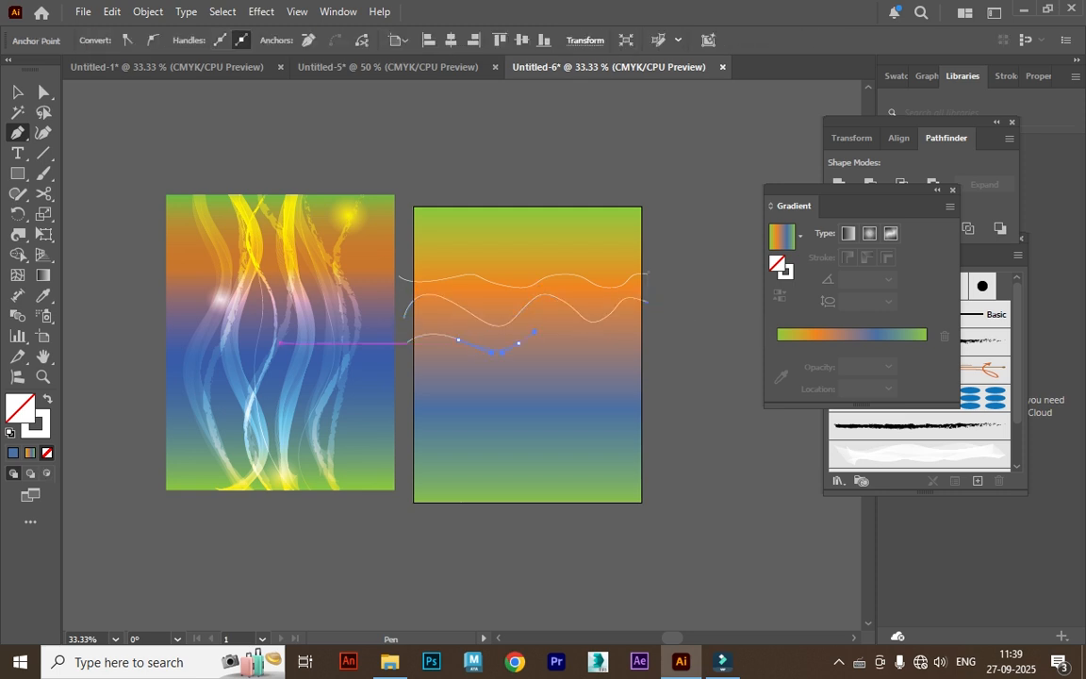
{"action": "mouse_move", "coordinate": [604, 343]}
{"action": "left_mouse_down"}
{"action": "mouse_move", "coordinate": [629, 331]}
{"action": "mouse_move", "coordinate": [688, 348]}
{"action": "left_mouse_up"}
{"action": "key", "text": "Escape"}
Draw two additional white wavy paths that cross over the existing waves in the orange band
{"action": "mouse_move", "coordinate": [394, 286]}
{"action": "left_mouse_down"}
{"action": "mouse_move", "coordinate": [437, 316]}
{"action": "mouse_move", "coordinate": [484, 301]}
{"action": "mouse_move", "coordinate": [521, 316]}
{"action": "mouse_move", "coordinate": [556, 296]}
{"action": "mouse_move", "coordinate": [628, 310]}
{"action": "left_mouse_up"}
{"action": "left_click_drag", "start_coordinate": [638, 310], "coordinate": [664, 294]}
{"action": "left_click_drag", "start_coordinate": [404, 261], "coordinate": [407, 292]}
{"action": "mouse_move", "coordinate": [441, 298]}
{"action": "left_mouse_down"}
{"action": "mouse_move", "coordinate": [479, 280]}
{"action": "mouse_move", "coordinate": [569, 295]}
{"action": "mouse_move", "coordinate": [617, 270]}
{"action": "mouse_move", "coordinate": [687, 280]}
{"action": "left_mouse_up"}
{"action": "key", "text": "v"}
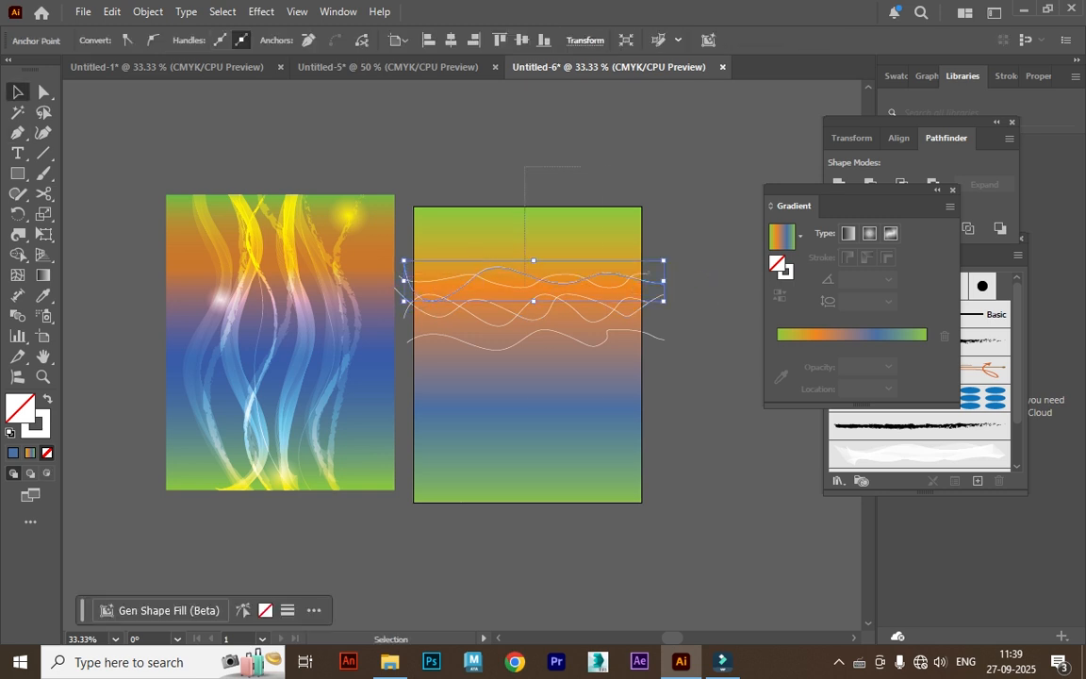
Select all five white wavy paths on the poster and blend them using 30 specified steps
{"action": "left_click_drag", "start_coordinate": [525, 167], "coordinate": [587, 368]}
{"action": "left_click", "coordinate": [148, 12]}
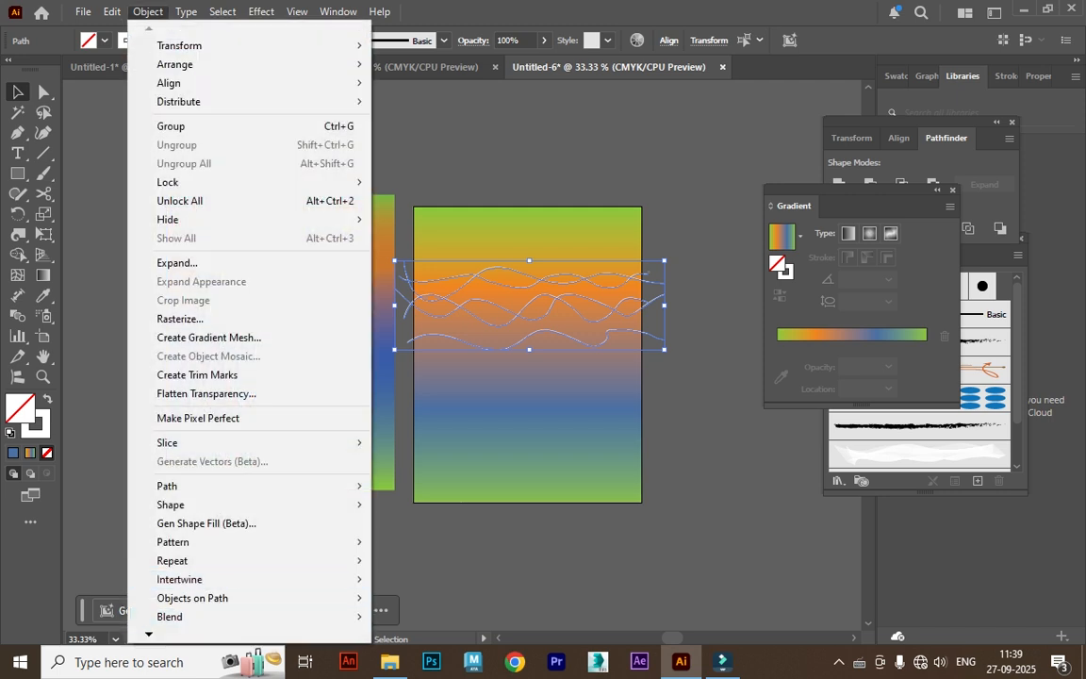
{"action": "mouse_move", "coordinate": [170, 616]}
{"action": "left_click", "coordinate": [434, 526]}
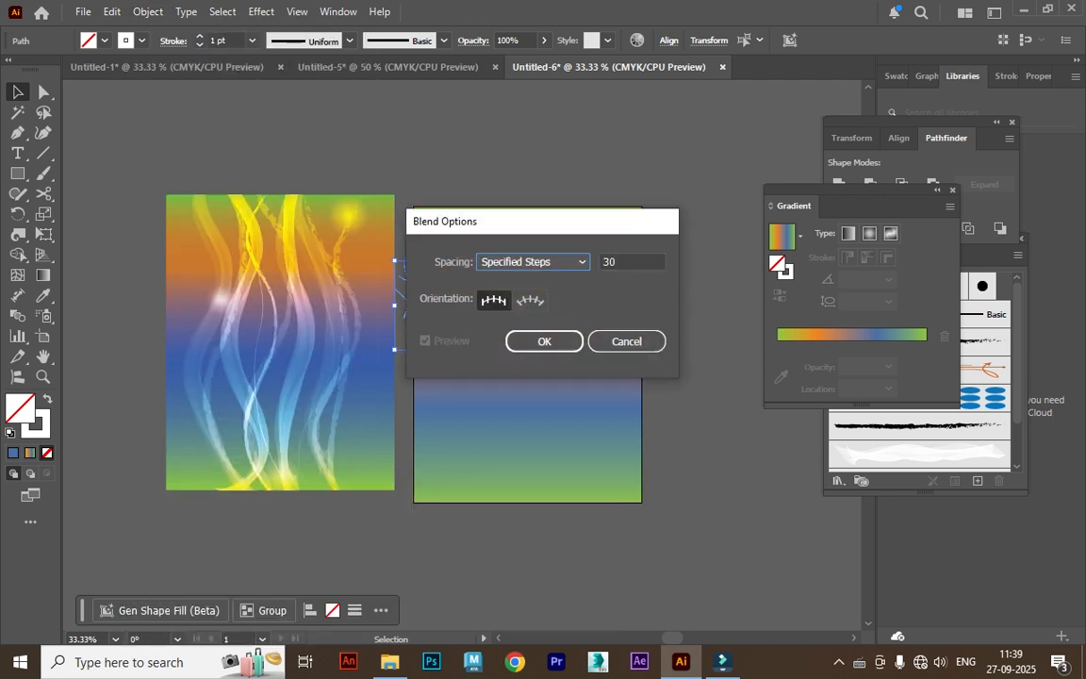
{"action": "key", "text": "Return"}
{"action": "left_click", "coordinate": [148, 12]}
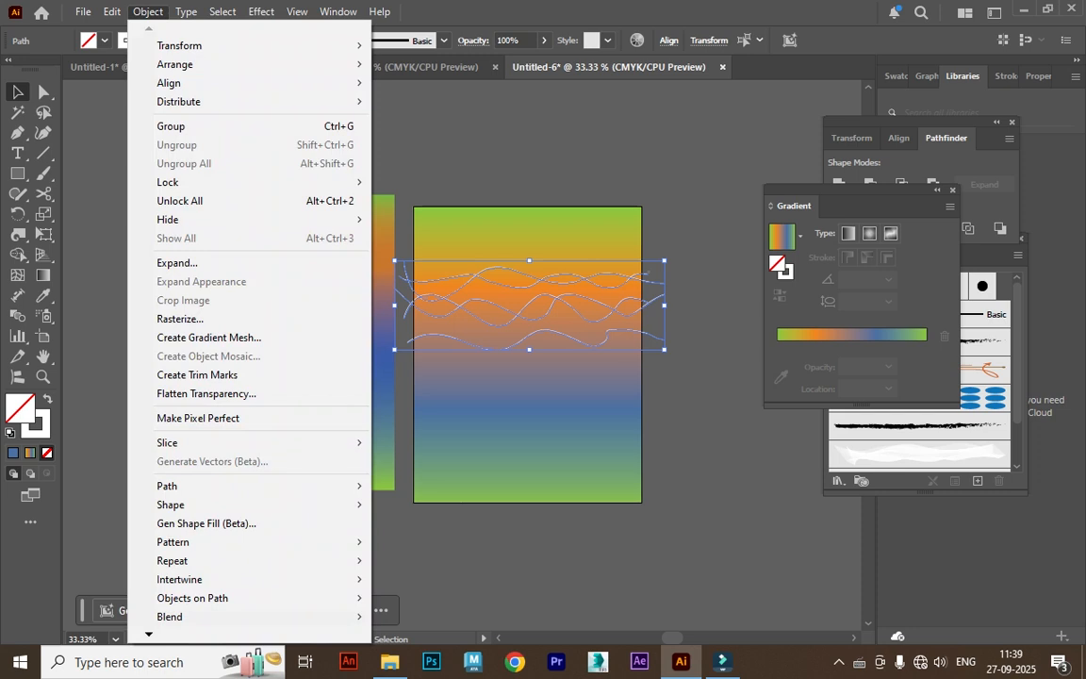
{"action": "mouse_move", "coordinate": [170, 617]}
{"action": "left_click", "coordinate": [408, 486]}
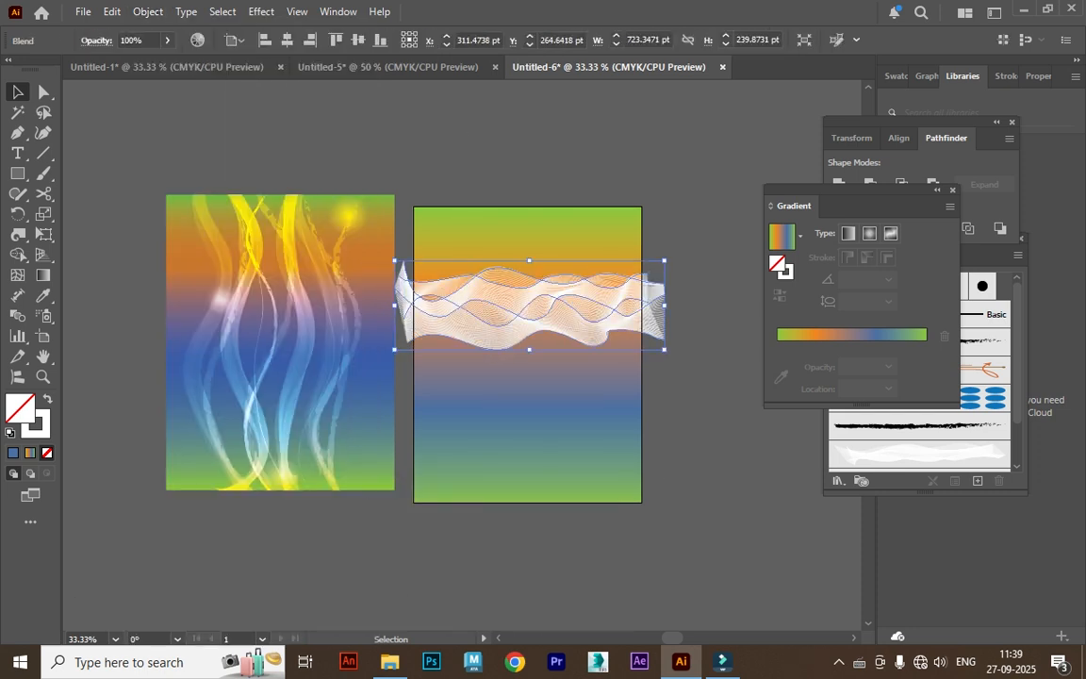
Save the wavy line blend as a new art brush with the default brush options
{"action": "left_click", "coordinate": [986, 254]}
{"action": "left_click_drag", "start_coordinate": [561, 301], "coordinate": [834, 445]}
{"action": "left_click", "coordinate": [477, 372]}
{"action": "left_click", "coordinate": [501, 452]}
{"action": "key", "text": "Return"}
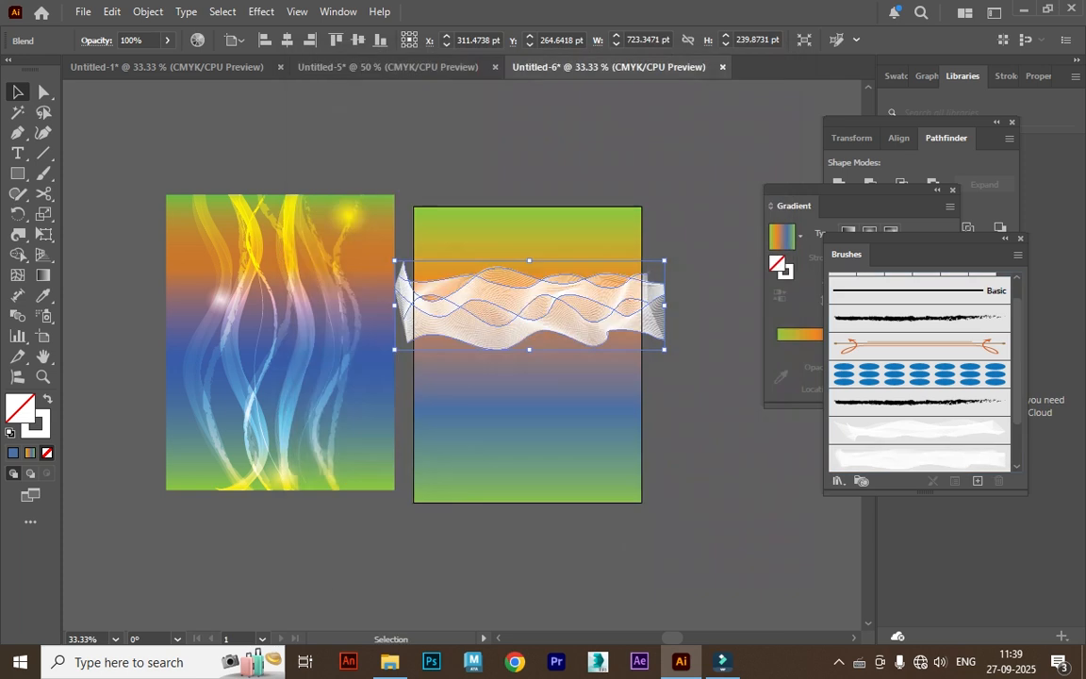
Delete the blend from the poster and paint a wavy vertical stroke along its left part with the new art brush
{"action": "key", "text": "Delete"}
{"action": "key", "text": "b"}
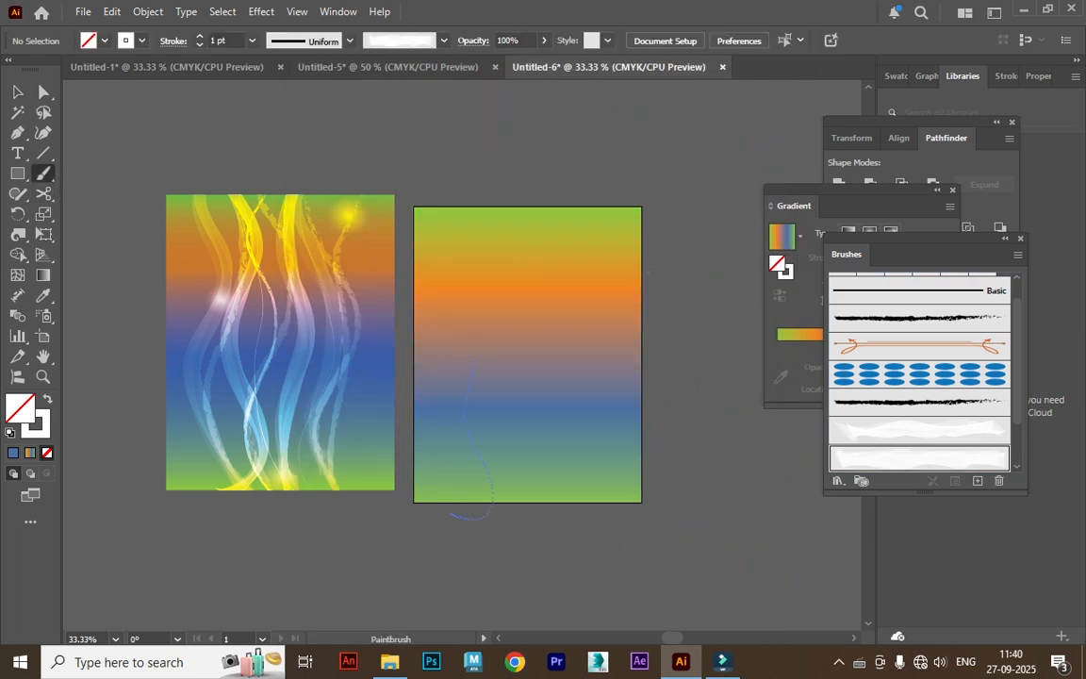
{"action": "left_click_drag", "start_coordinate": [463, 164], "coordinate": [450, 514]}
{"action": "key", "text": "v"}
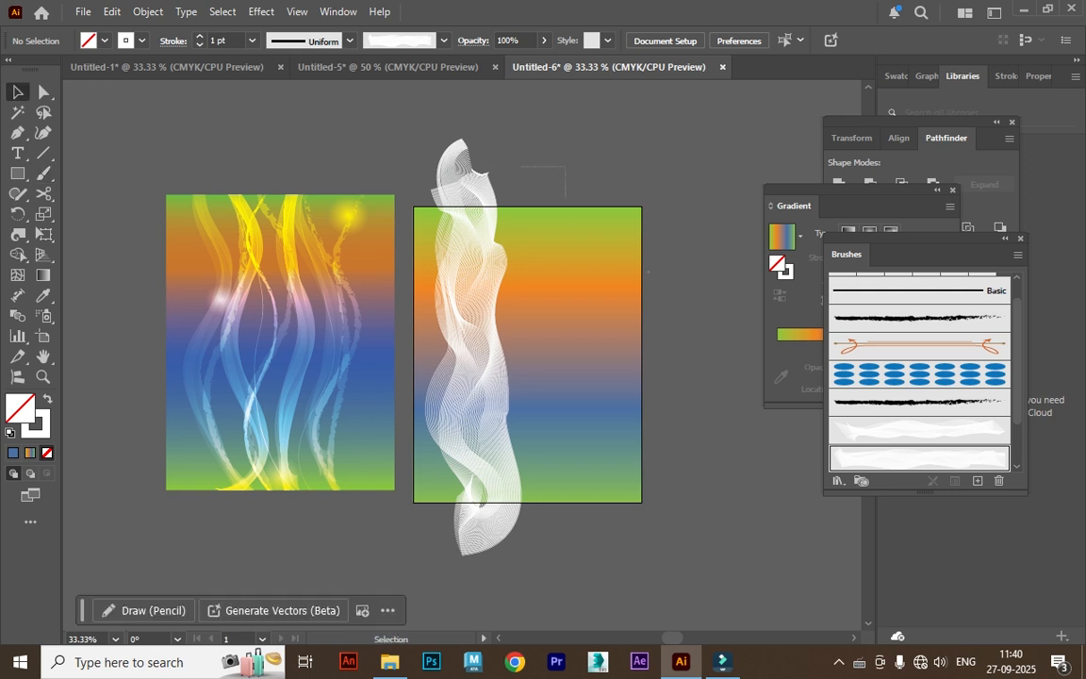
Set the painted wave stroke's weight to 0.25 pt and its opacity to 61%
{"action": "left_click", "coordinate": [428, 358]}
{"action": "left_click", "coordinate": [252, 39]}
{"action": "left_click", "coordinate": [240, 56]}
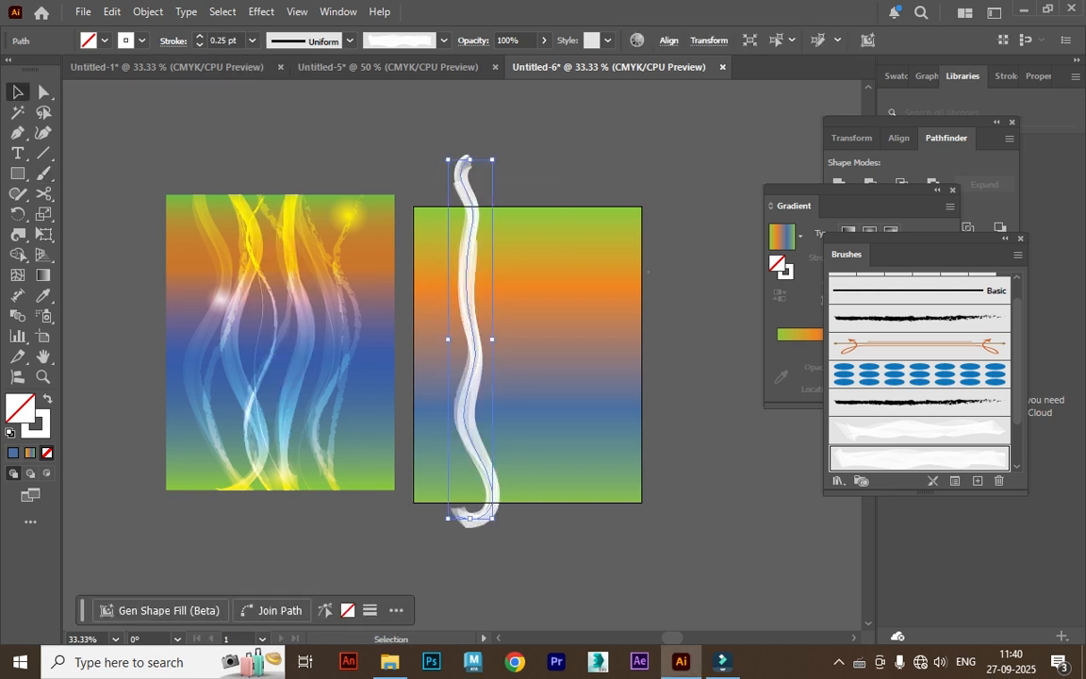
{"action": "left_click", "coordinate": [702, 282]}
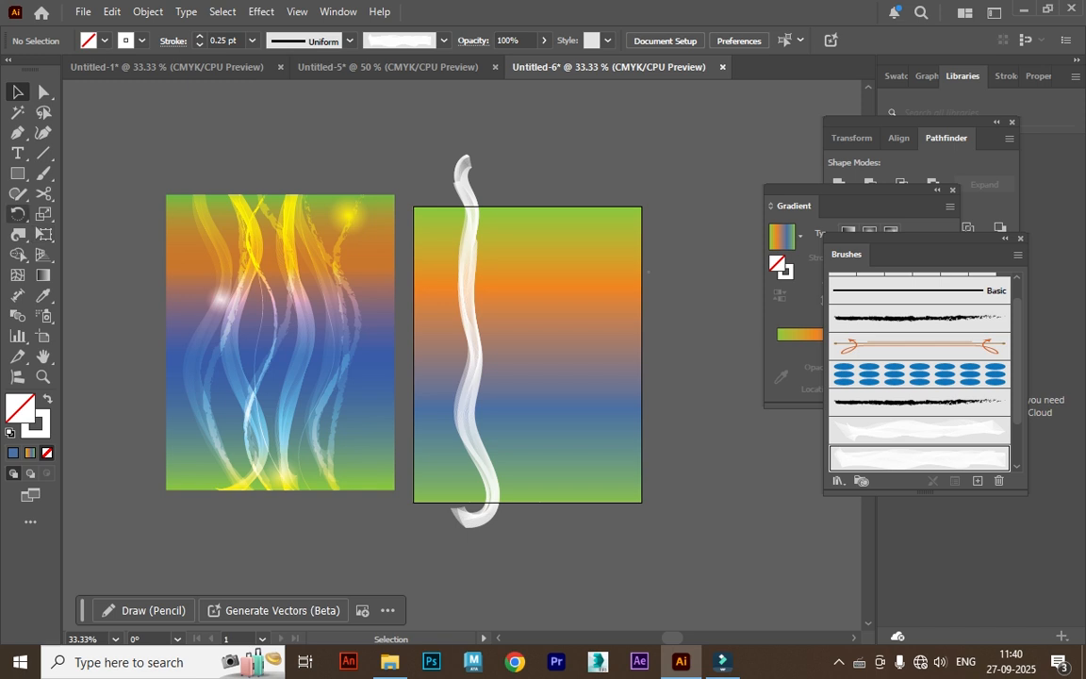
{"action": "left_click", "coordinate": [474, 349]}
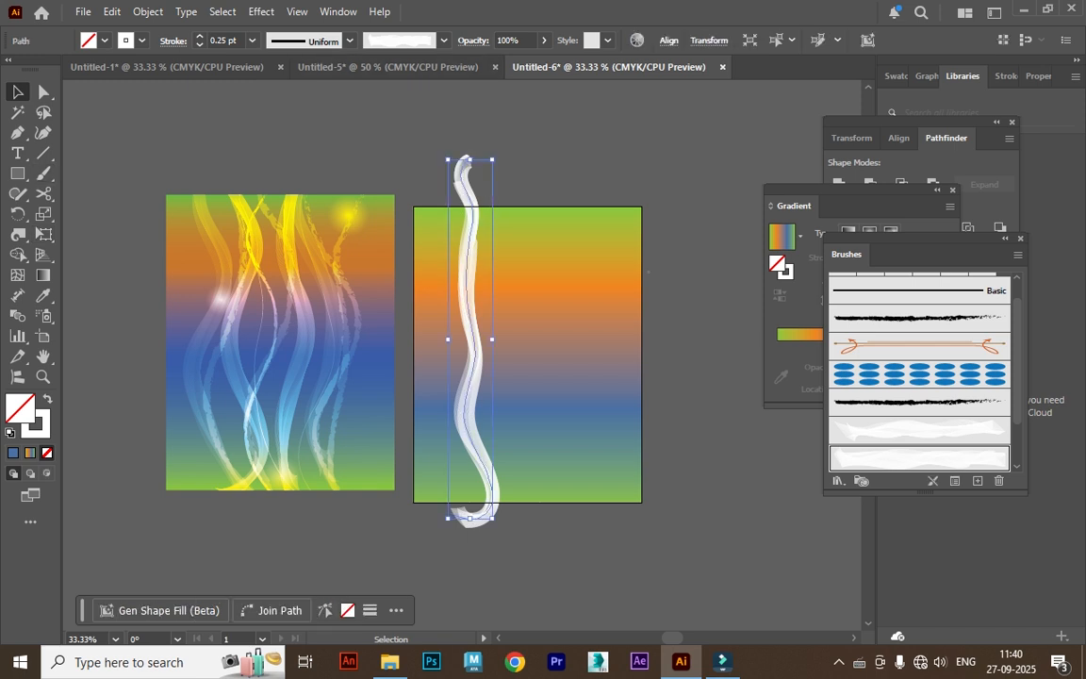
{"action": "left_click", "coordinate": [543, 40]}
{"action": "left_click_drag", "start_coordinate": [542, 61], "coordinate": [517, 61]}
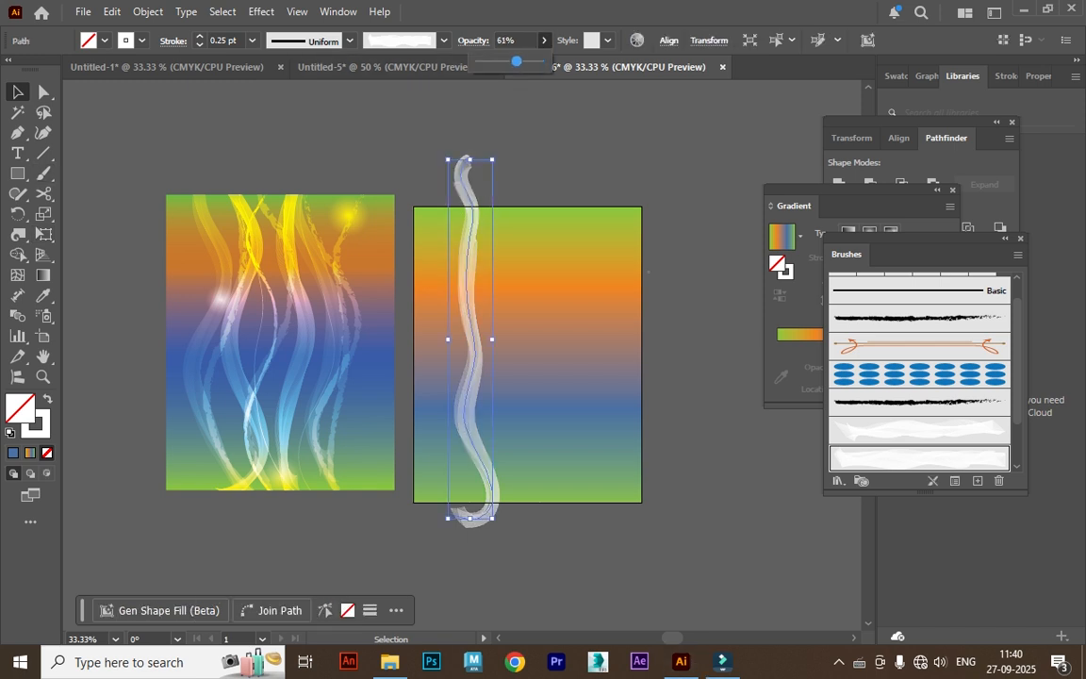
{"action": "left_click", "coordinate": [368, 137]}
Paint two more wavy vertical strokes across the poster, one at 61% opacity and one further right at 100%
{"action": "left_click", "coordinate": [43, 174]}
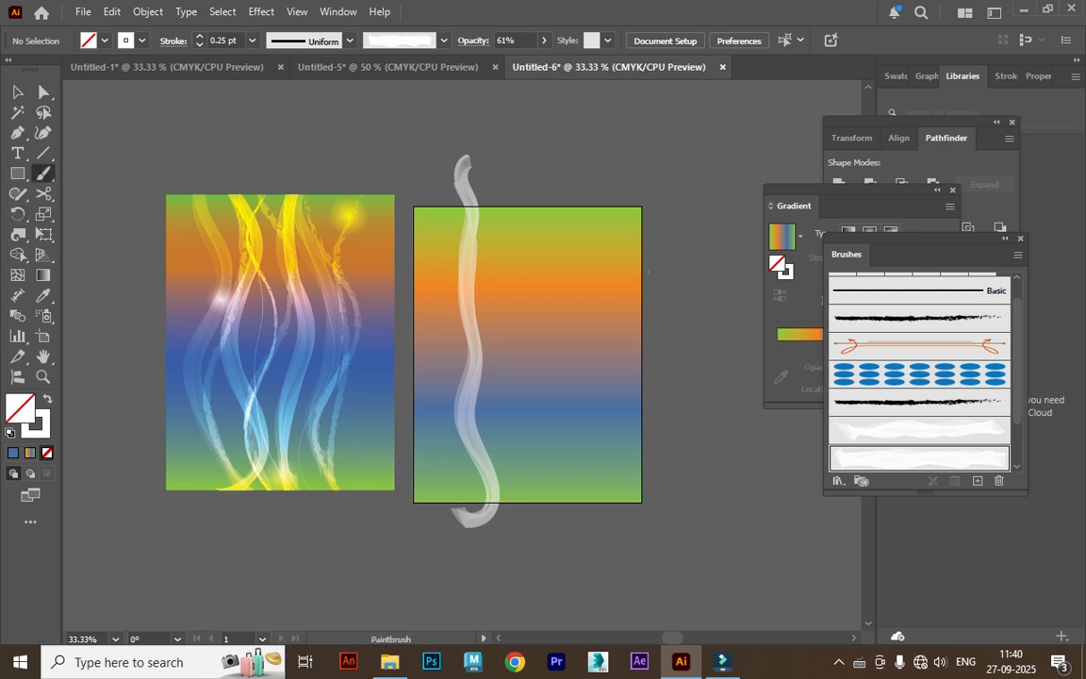
{"action": "left_click_drag", "start_coordinate": [542, 517], "coordinate": [542, 518]}
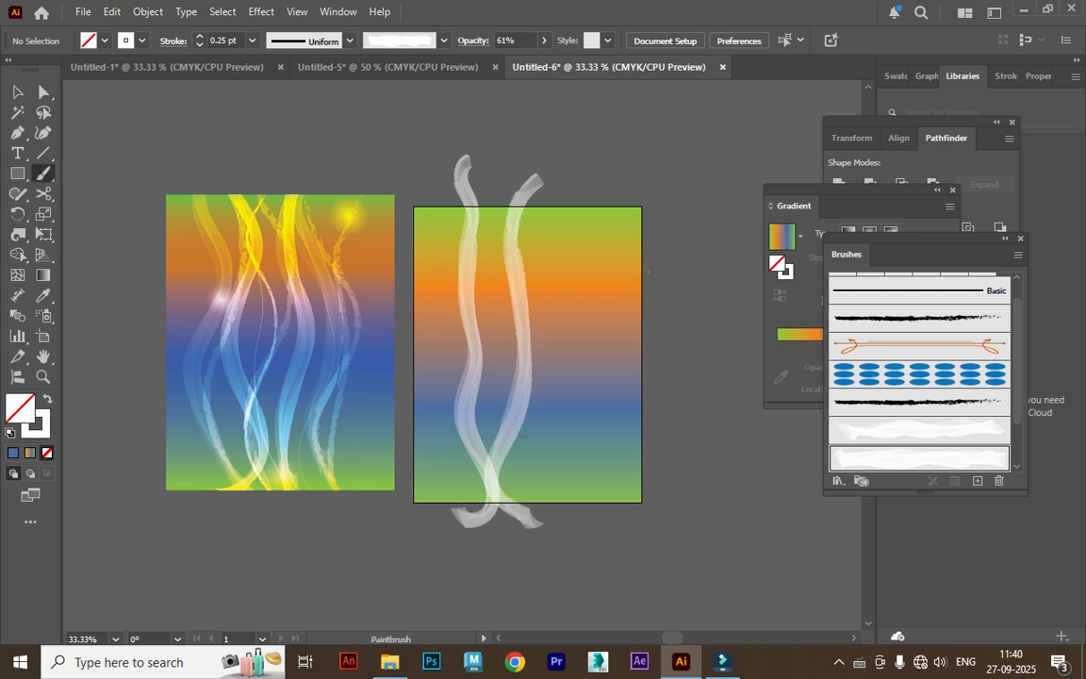
{"action": "left_click", "coordinate": [544, 41]}
{"action": "left_click_drag", "start_coordinate": [516, 61], "coordinate": [542, 61]}
{"action": "left_click", "coordinate": [575, 132]}
{"action": "left_click_drag", "start_coordinate": [585, 527], "coordinate": [585, 528]}
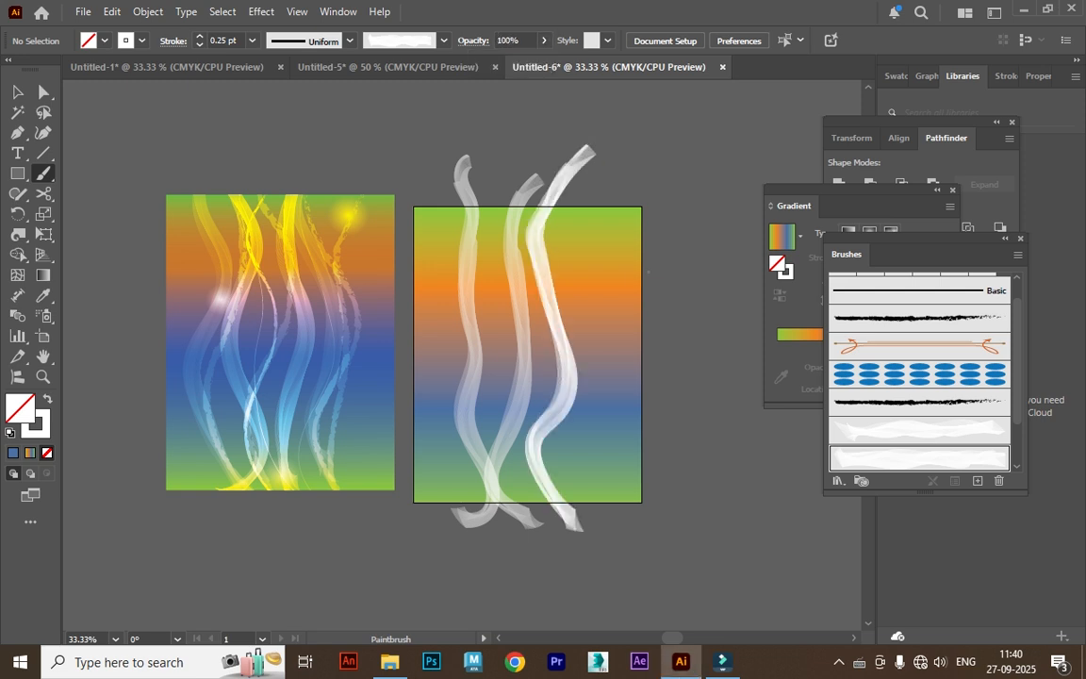
Paint rough white wavy lines down the poster with the upper charcoal-like brush, one at 0.25 pt and two at 2 pt
{"action": "left_click", "coordinate": [919, 318]}
{"action": "left_click_drag", "start_coordinate": [601, 514], "coordinate": [601, 514]}
{"action": "left_click", "coordinate": [251, 41]}
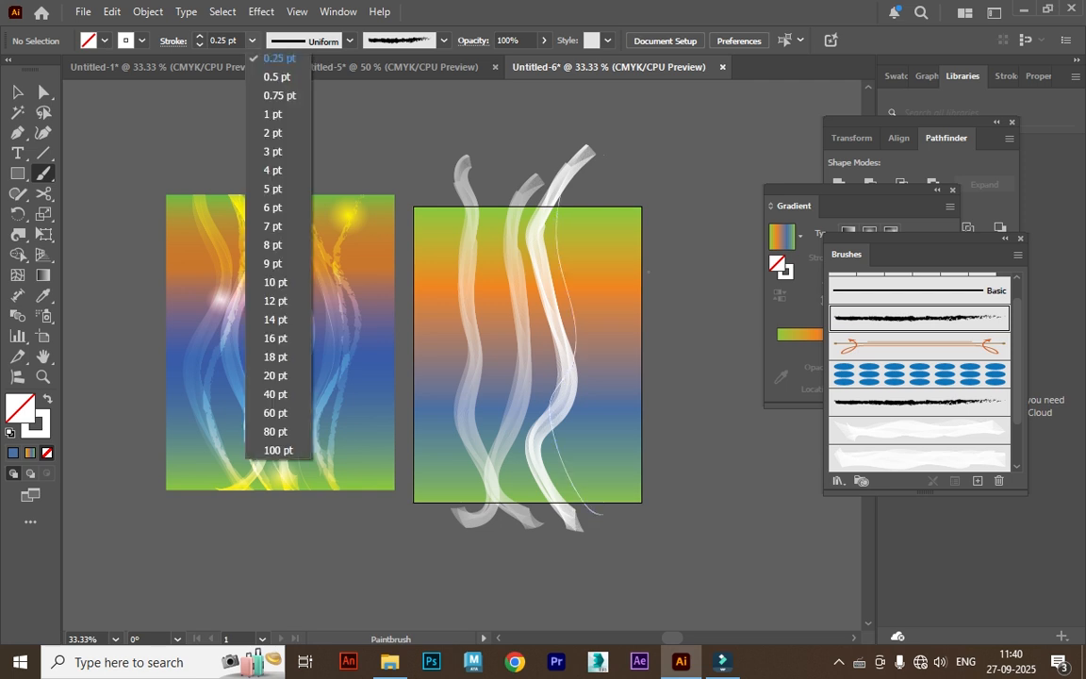
{"action": "left_click", "coordinate": [273, 132]}
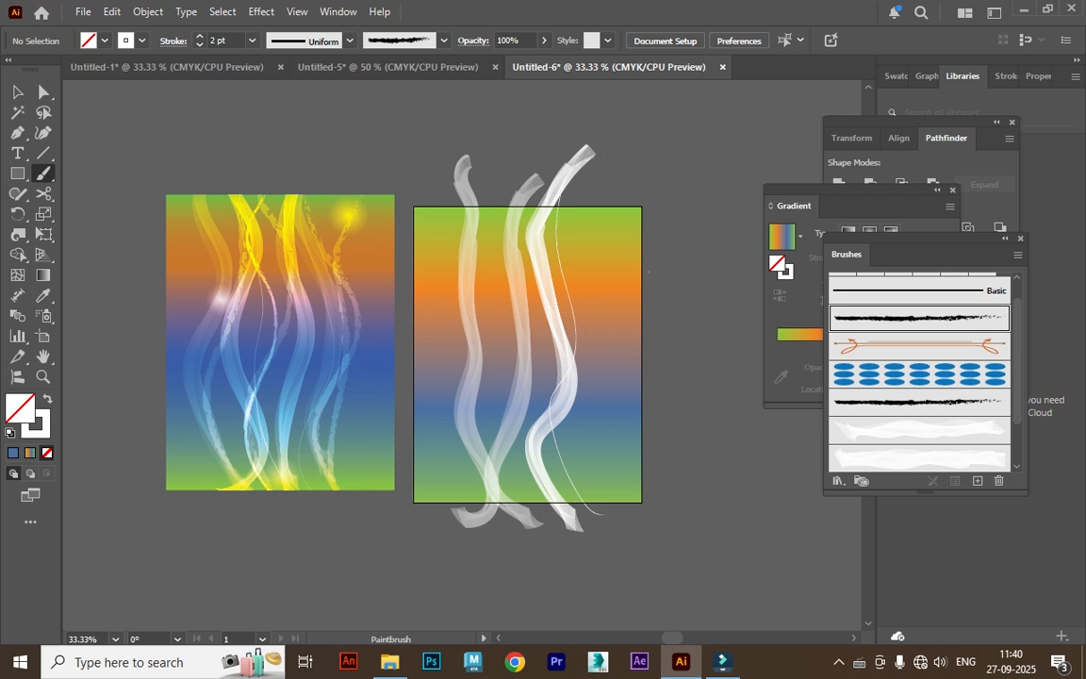
{"action": "left_click_drag", "start_coordinate": [487, 281], "coordinate": [539, 89]}
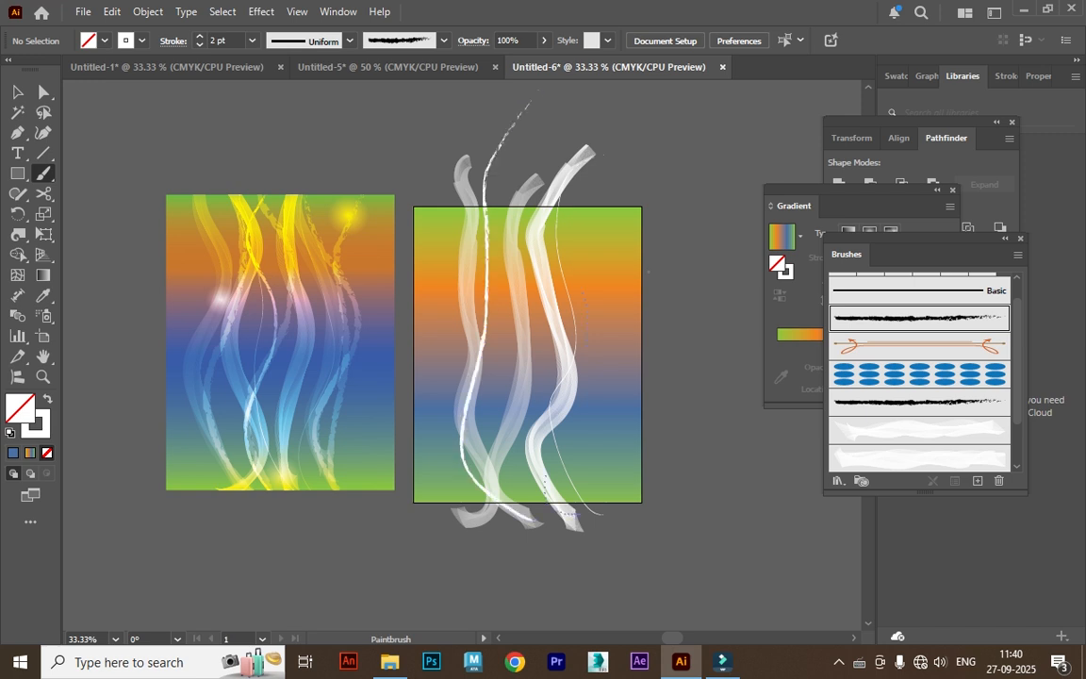
{"action": "left_click_drag", "start_coordinate": [567, 514], "coordinate": [590, 151]}
Lower the opacity to 49% and paint another rough wavy line through the poster's left half
{"action": "left_click", "coordinate": [544, 41]}
{"action": "left_click_drag", "start_coordinate": [541, 61], "coordinate": [508, 61]}
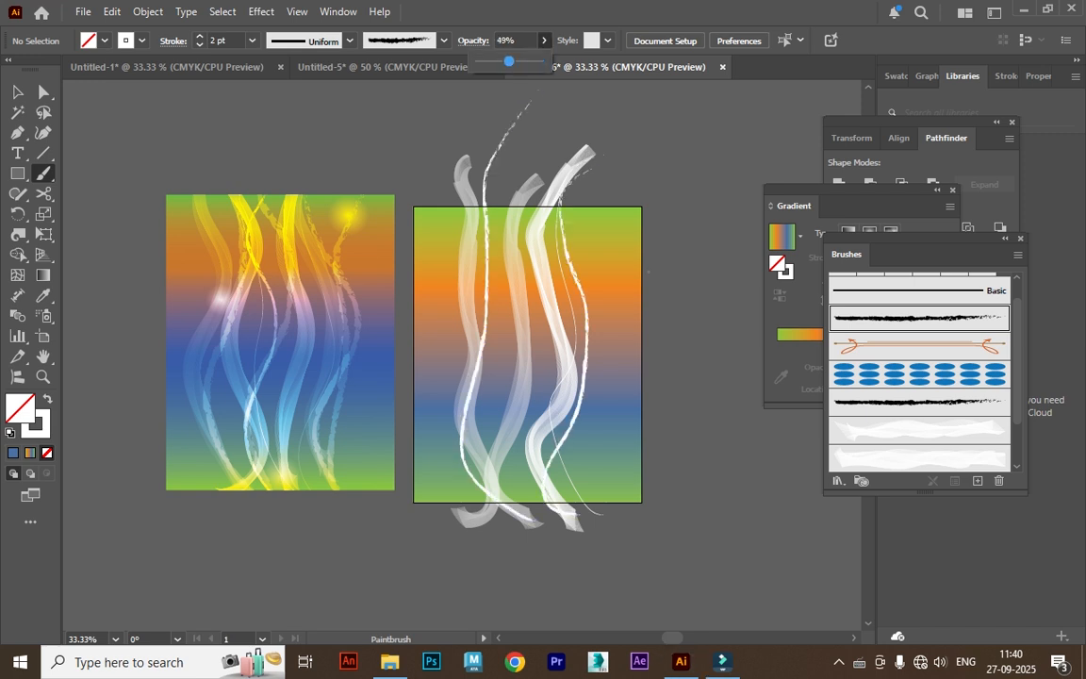
{"action": "left_click", "coordinate": [612, 596]}
{"action": "left_click_drag", "start_coordinate": [516, 519], "coordinate": [545, 162]}
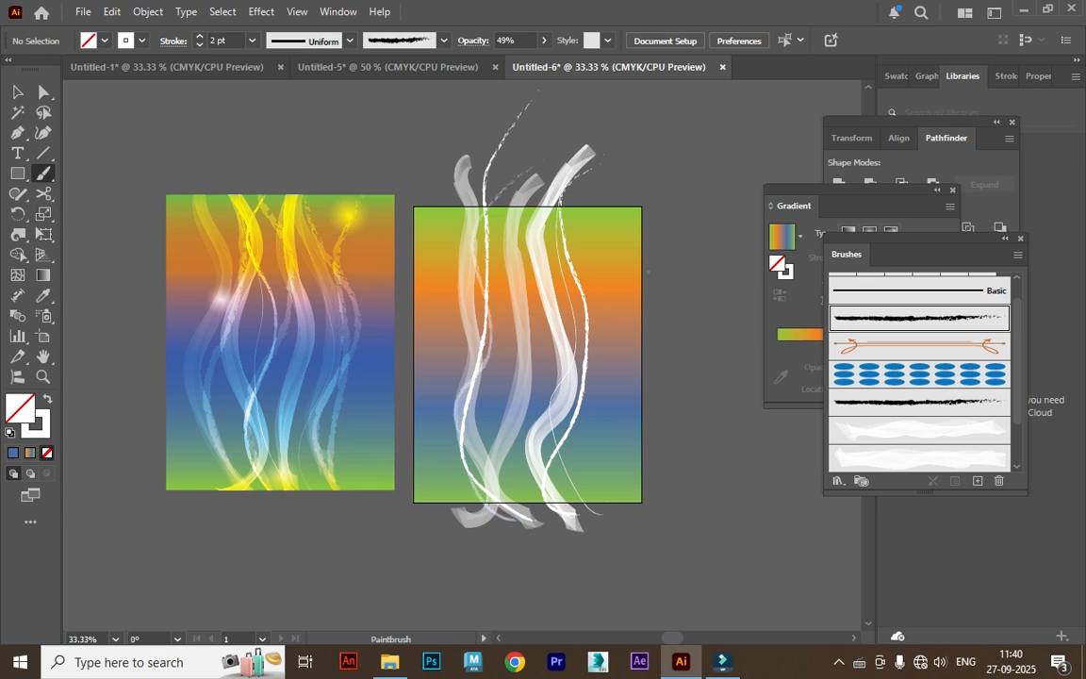
Paint two 49% opacity strokes with the new wave brush at 0.25 pt, one near each side of the poster
{"action": "left_click", "coordinate": [875, 431]}
{"action": "left_click", "coordinate": [869, 458]}
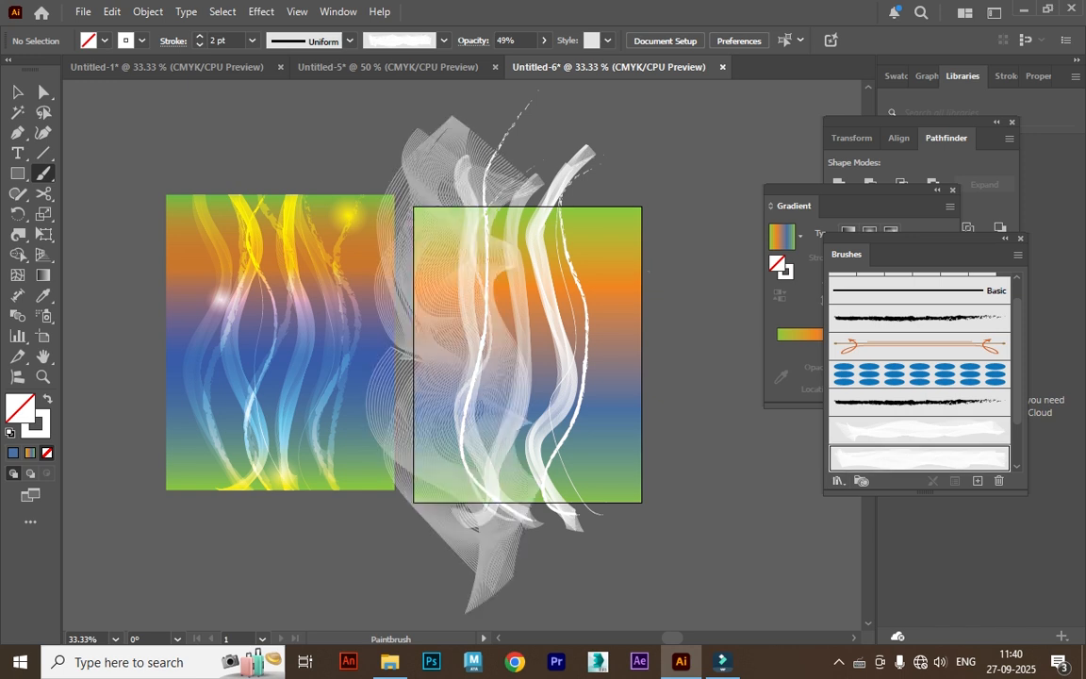
{"action": "key", "text": "v"}
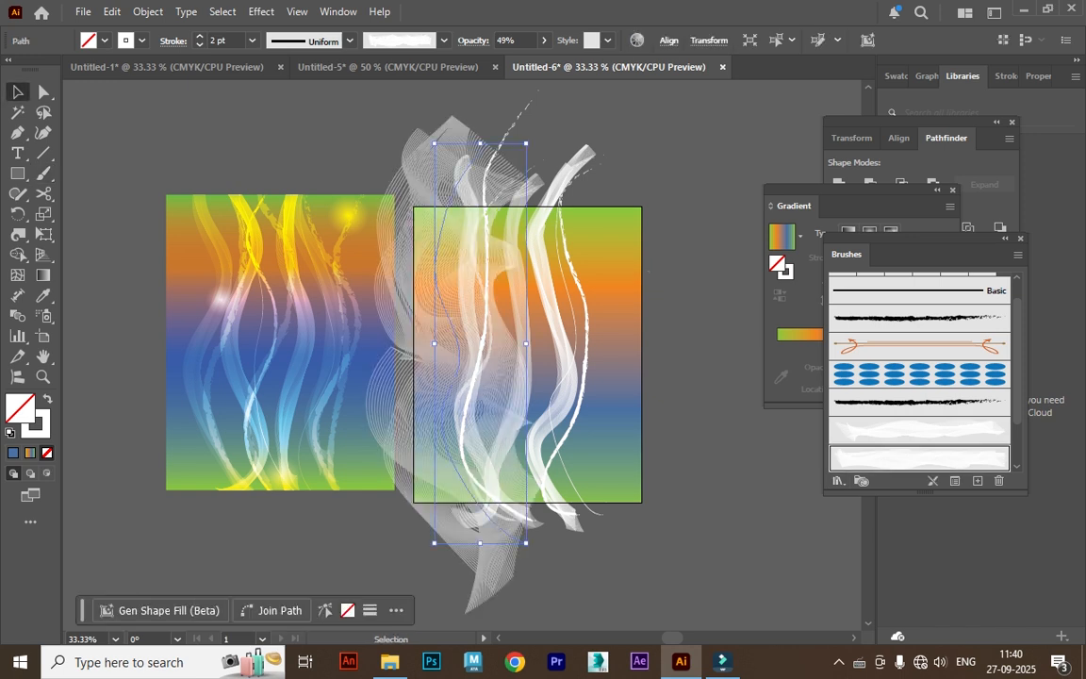
{"action": "left_click", "coordinate": [252, 40]}
{"action": "left_click", "coordinate": [273, 56]}
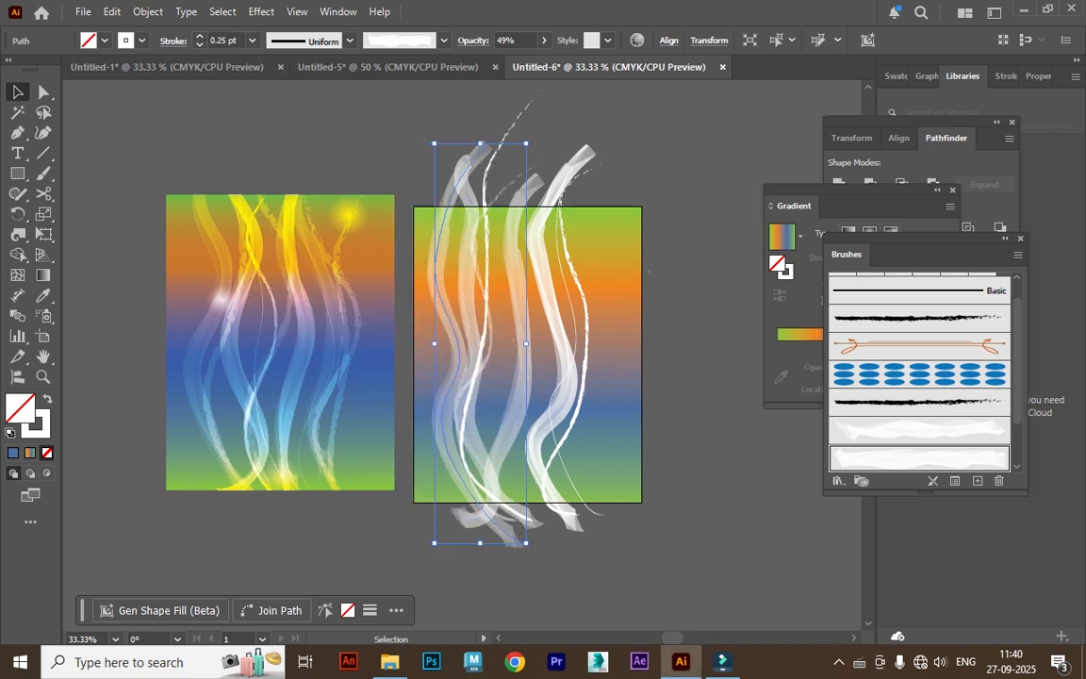
{"action": "key", "text": "ctrl+shift+a"}
{"action": "key", "text": "b"}
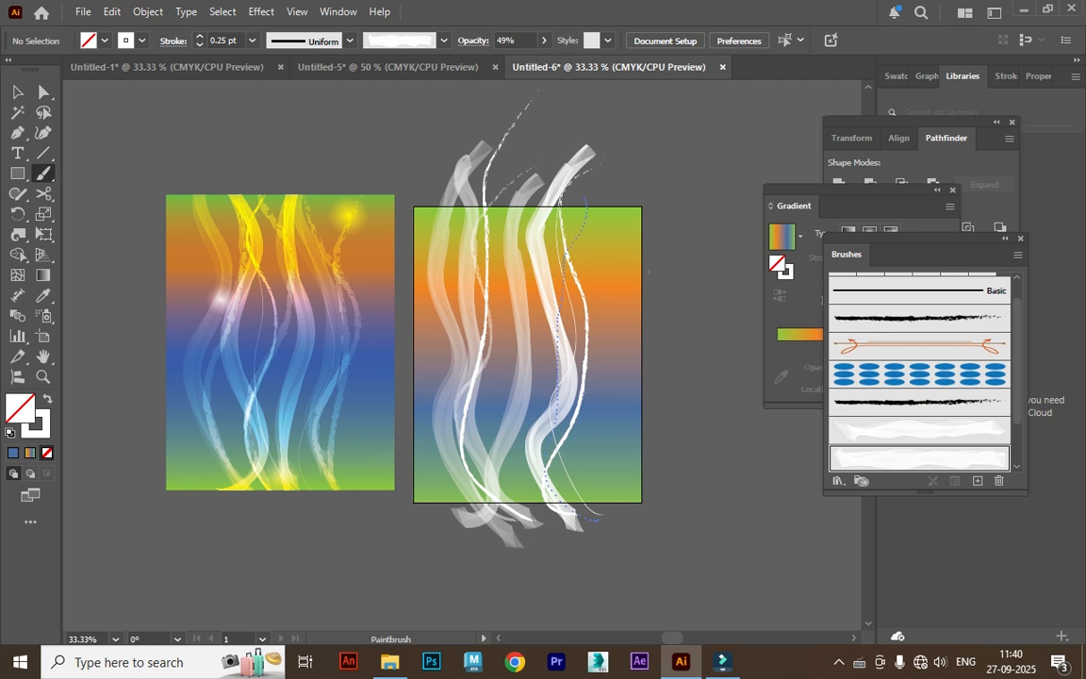
{"action": "key", "text": "v"}
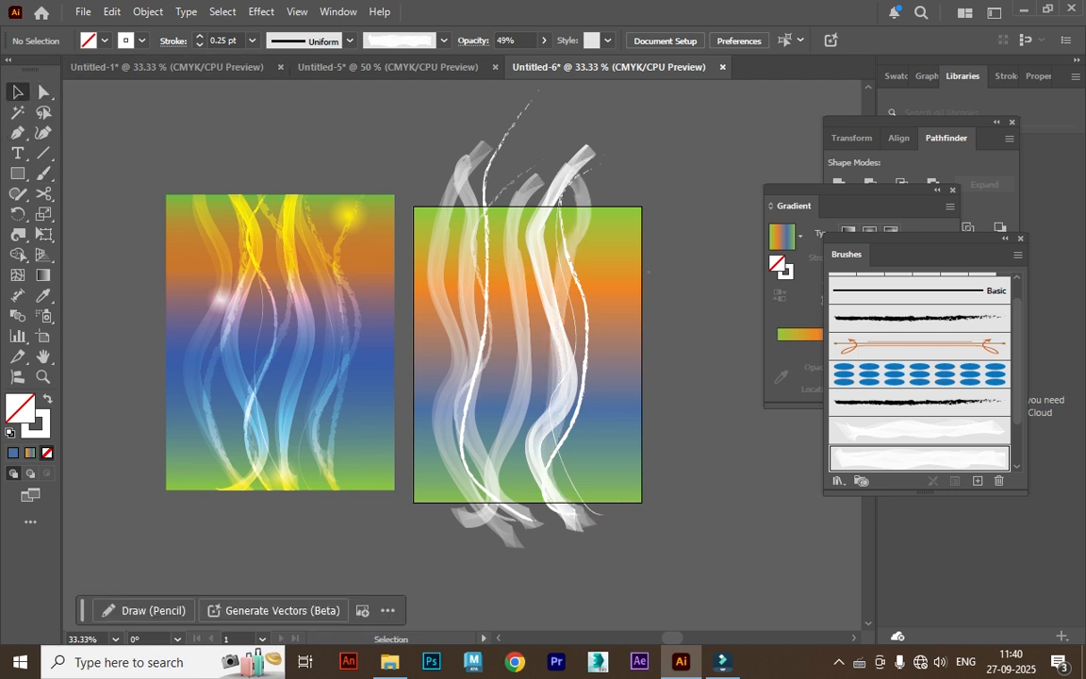
Paint further rough wavy lines at 49% opacity with the lower charcoal-like brush, using 0.25 pt and 3 pt weights
{"action": "key", "text": "b"}
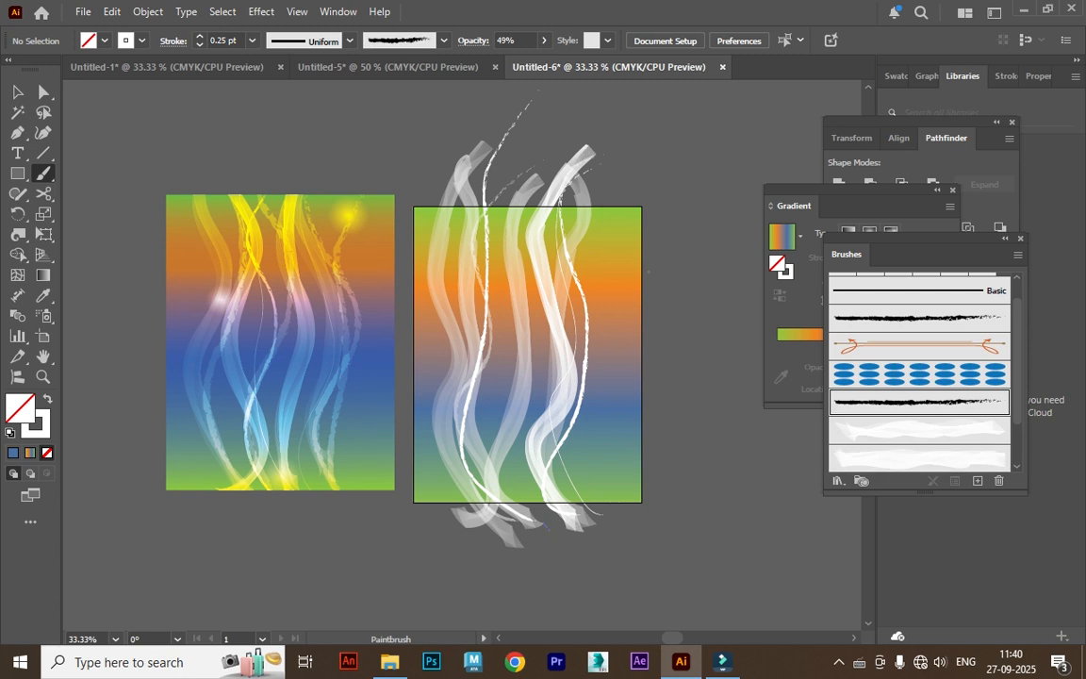
{"action": "left_click", "coordinate": [252, 39]}
{"action": "left_click", "coordinate": [274, 120]}
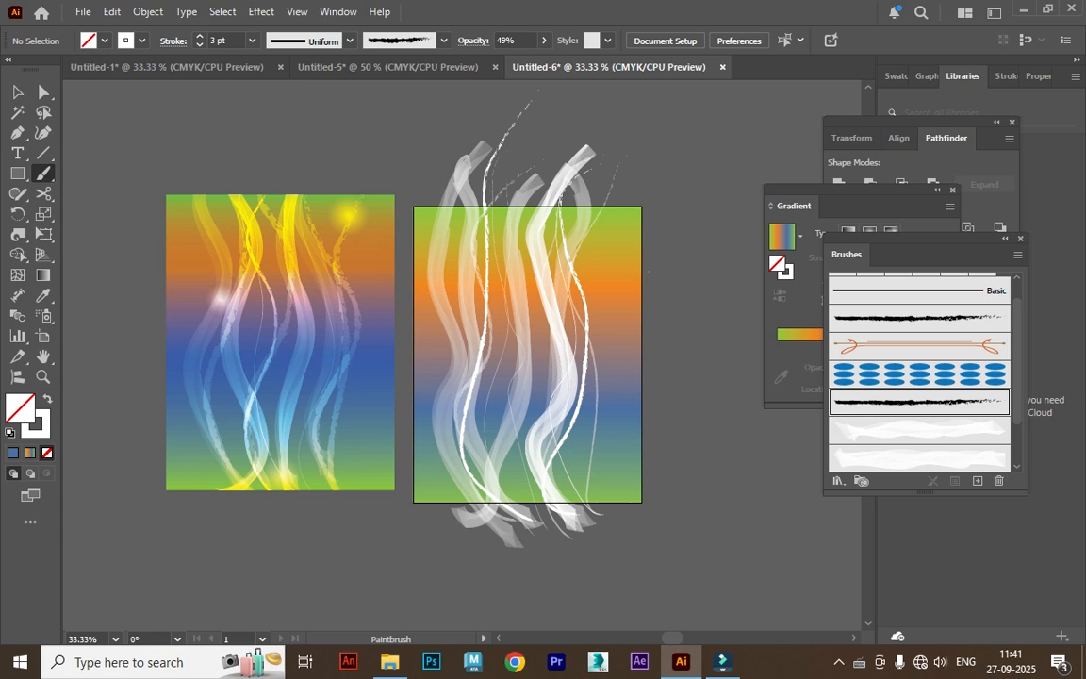
{"action": "key", "text": "v"}
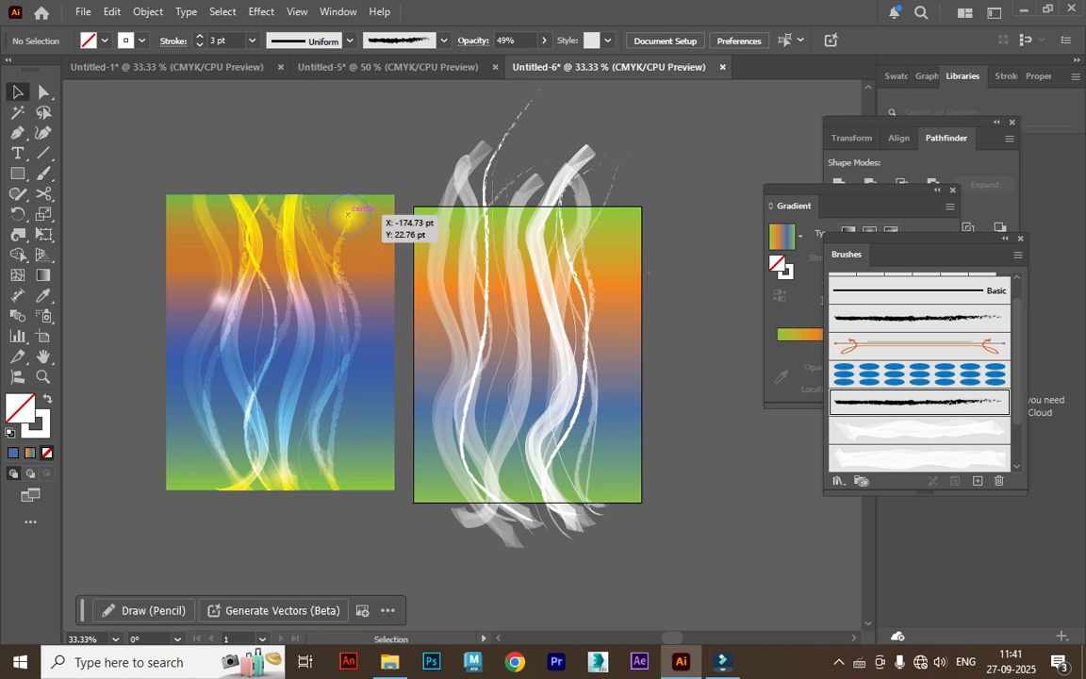
Draw a circle over the poster's upper-left area with a radial gradient fill and remove the gradient's orange and blue stops
{"action": "right_click", "coordinate": [19, 174]}
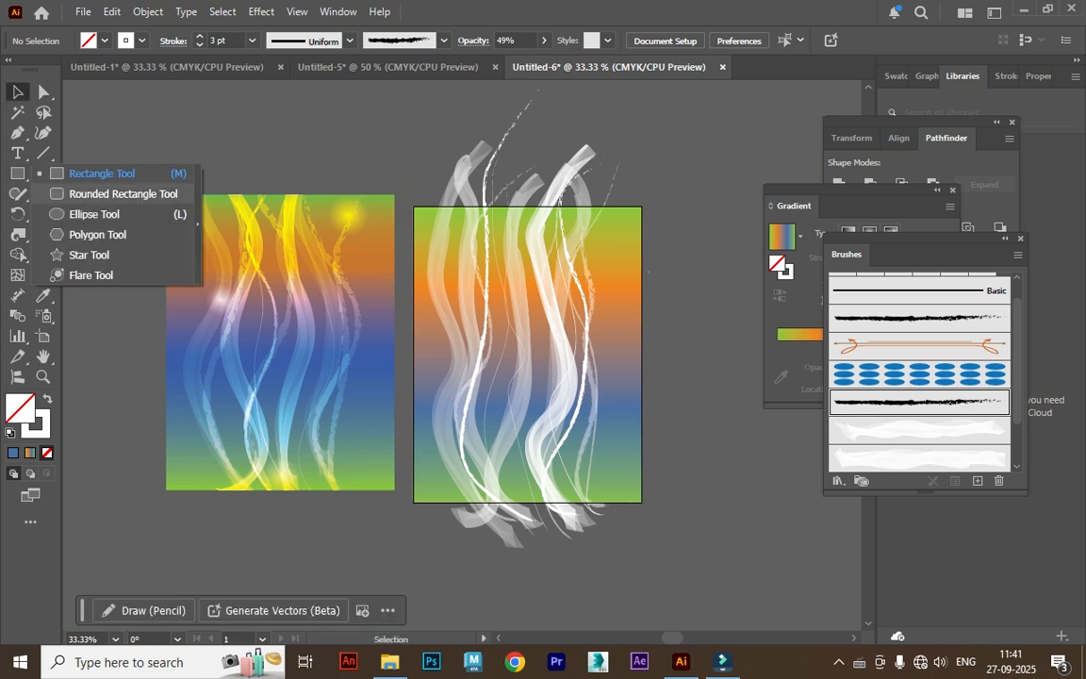
{"action": "left_click", "coordinate": [102, 213]}
{"action": "left_click_drag", "start_coordinate": [436, 250], "coordinate": [491, 304]}
{"action": "left_click", "coordinate": [869, 233]}
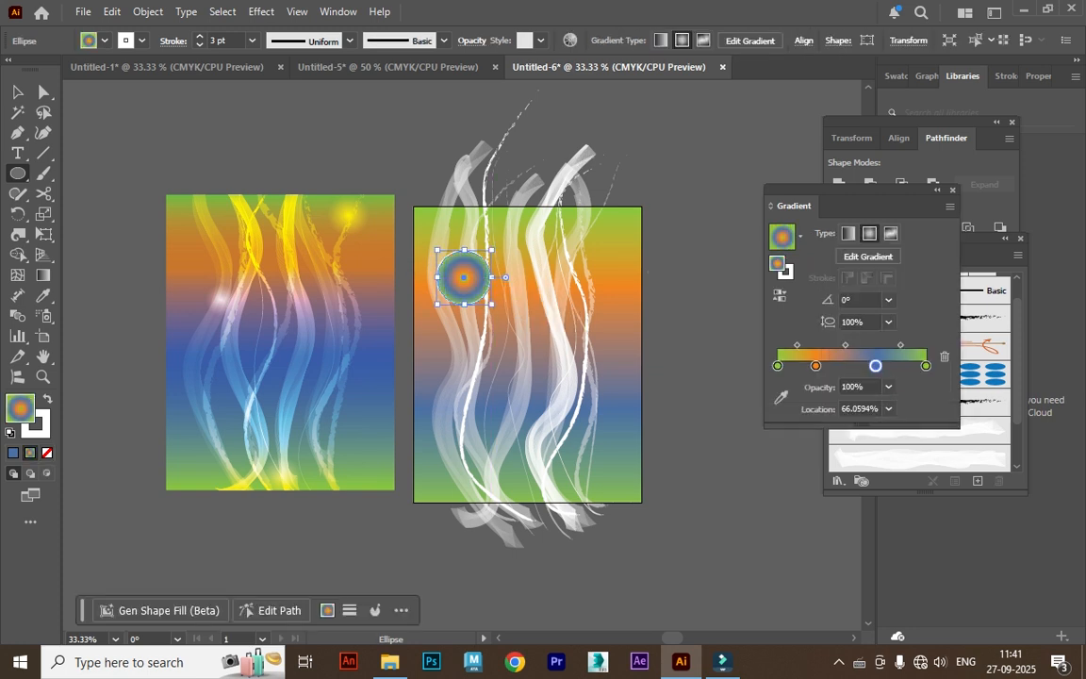
{"action": "left_click_drag", "start_coordinate": [815, 365], "coordinate": [816, 404]}
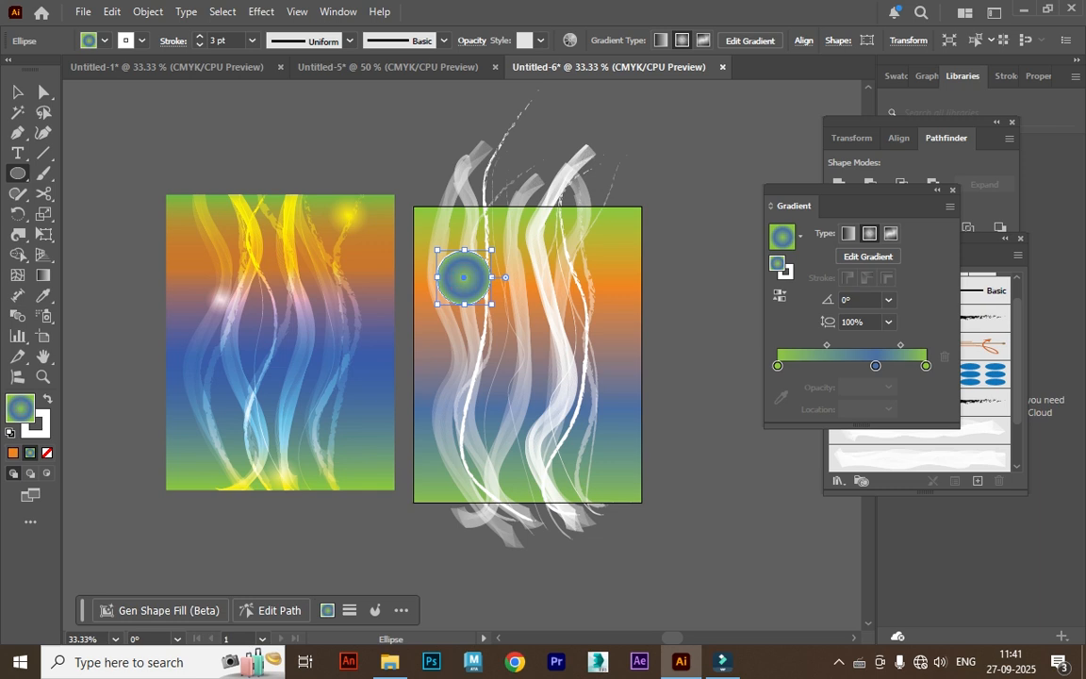
{"action": "left_click_drag", "start_coordinate": [875, 365], "coordinate": [875, 403]}
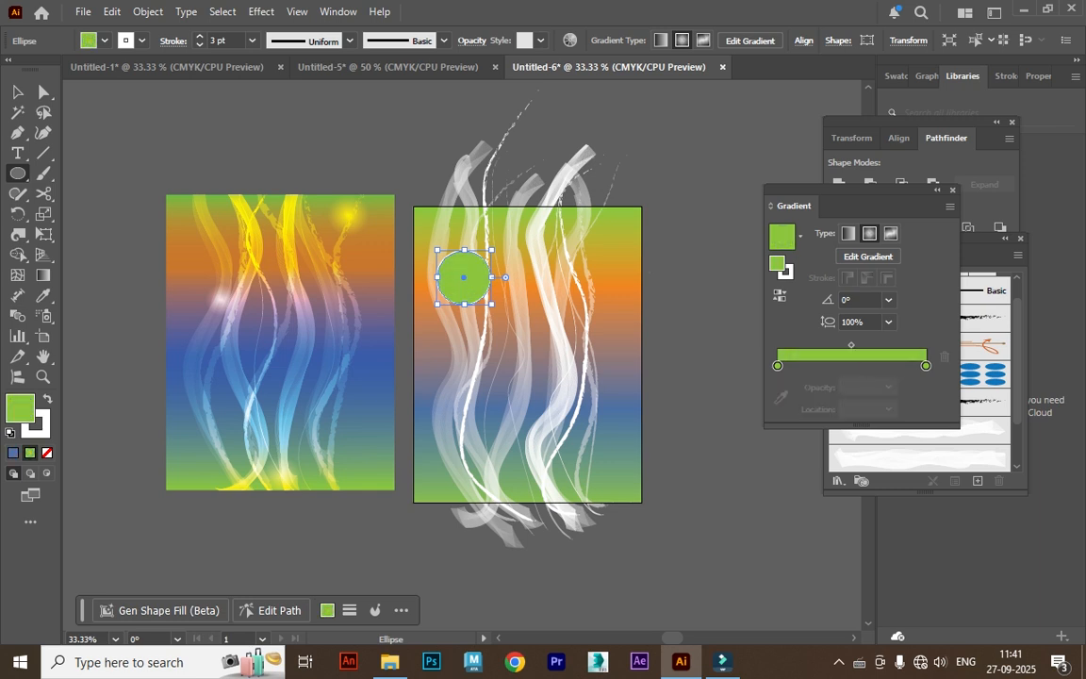
Move the circle gradient's inner color stop slightly outward and make it white
{"action": "double_click", "coordinate": [777, 366]}
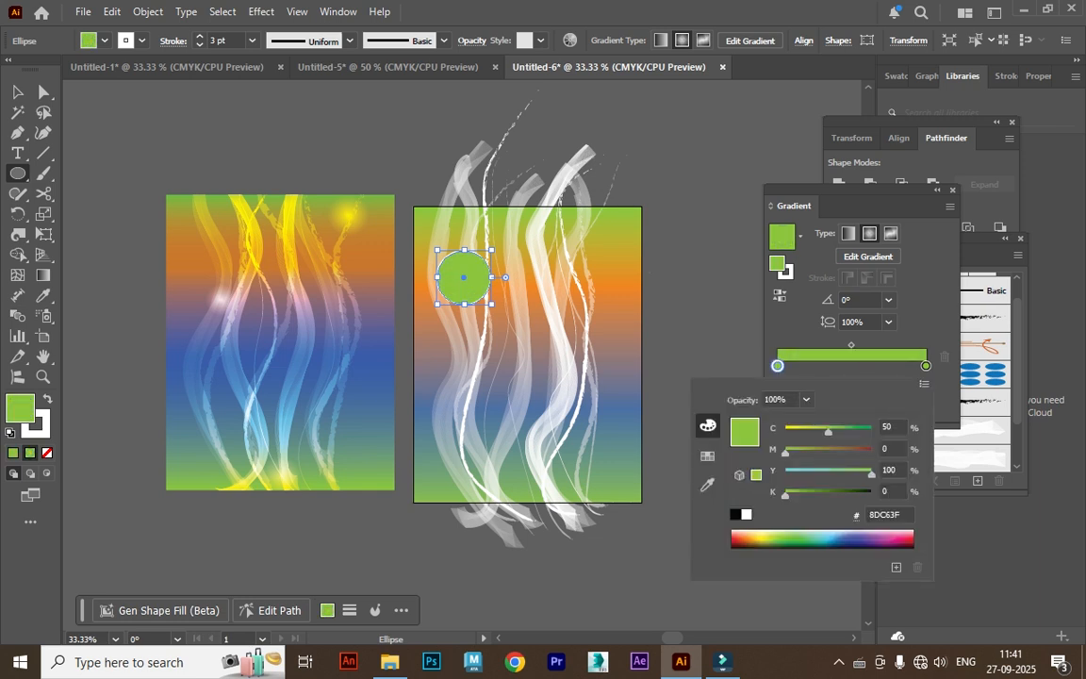
{"action": "left_click", "coordinate": [707, 456]}
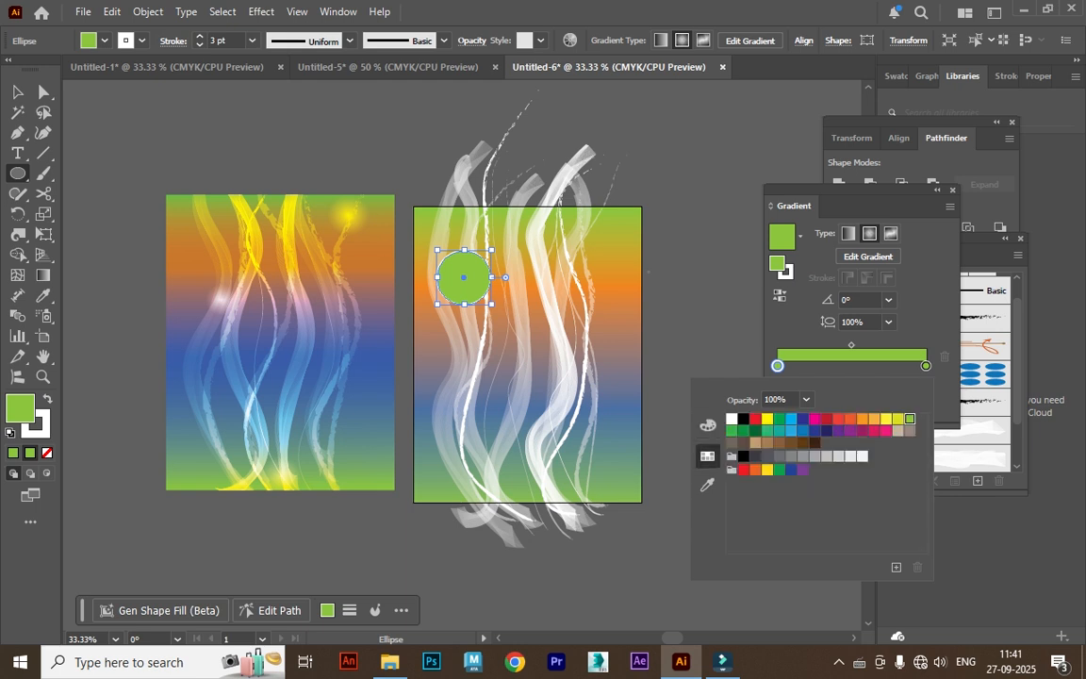
{"action": "left_click_drag", "start_coordinate": [778, 365], "coordinate": [798, 366]}
{"action": "double_click", "coordinate": [798, 366]}
{"action": "left_click", "coordinate": [708, 426]}
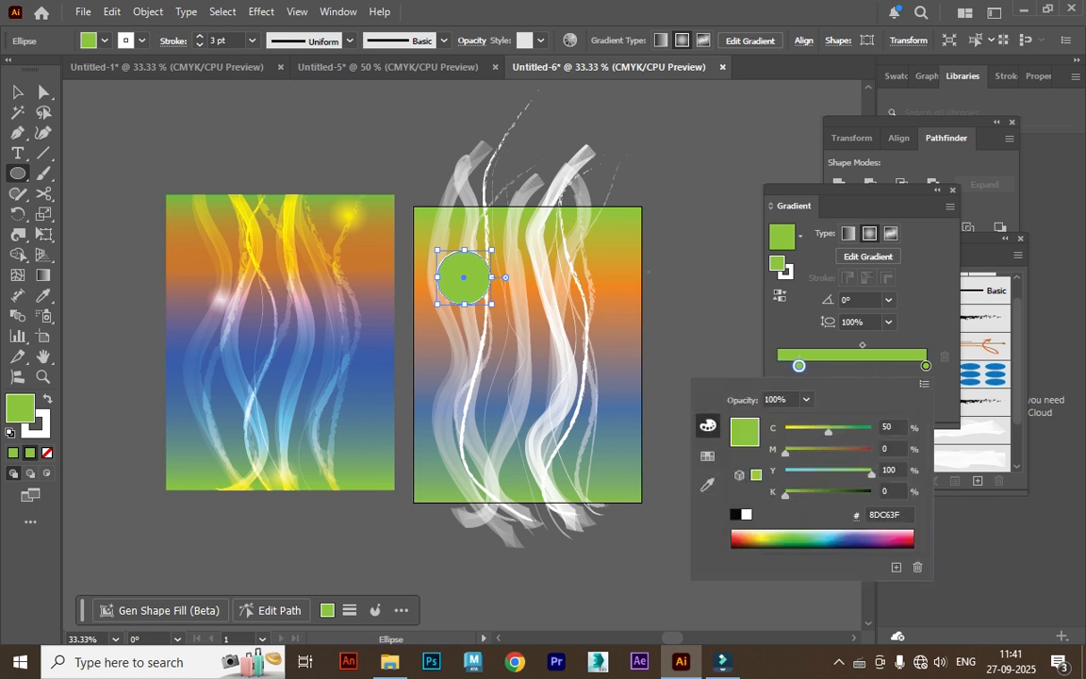
{"action": "left_click", "coordinate": [746, 514]}
Make the circle gradient's outer color stop white and set its opacity to 0%
{"action": "double_click", "coordinate": [926, 366]}
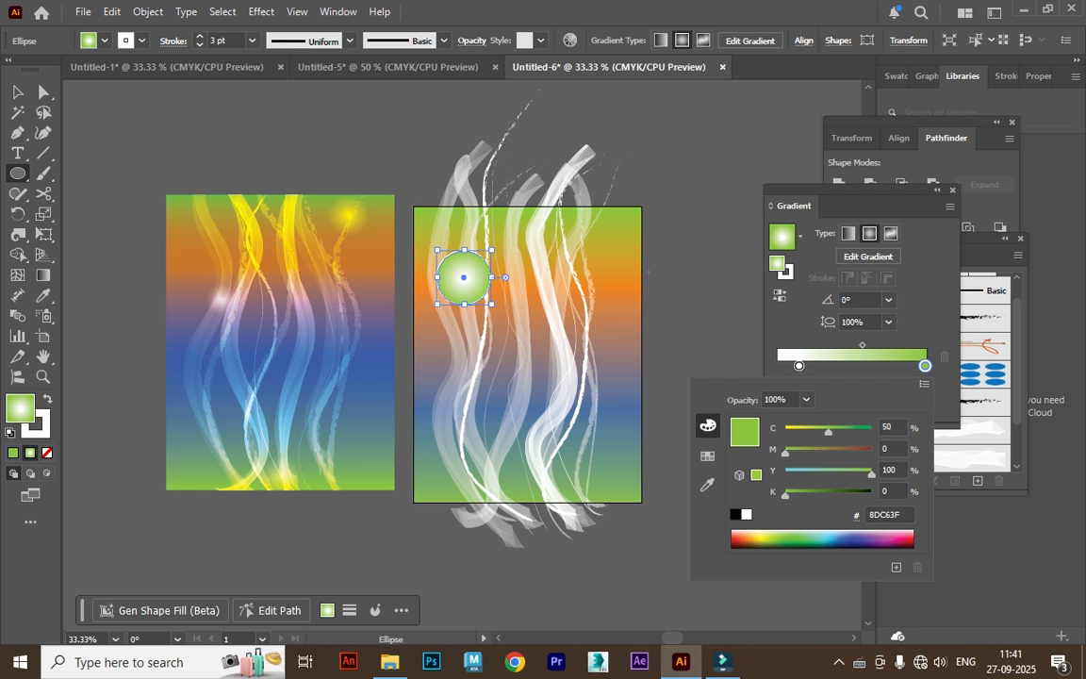
{"action": "left_click", "coordinate": [747, 514]}
{"action": "left_click", "coordinate": [922, 292]}
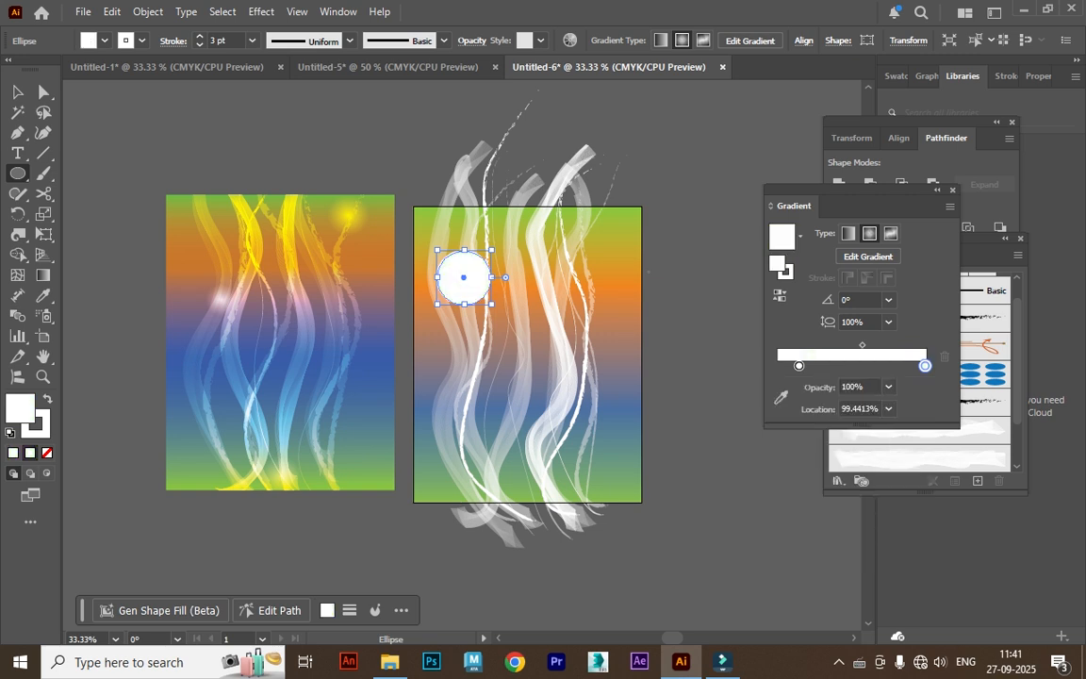
{"action": "left_click", "coordinate": [888, 386]}
{"action": "left_click", "coordinate": [909, 374]}
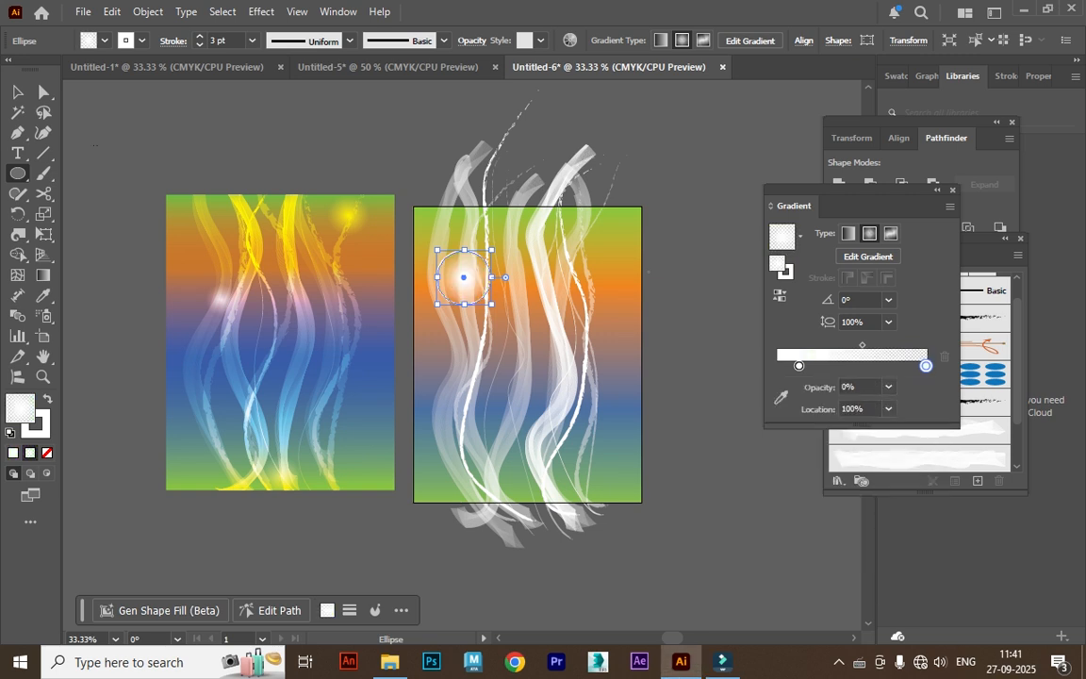
Remove the stroke from the white radial-gradient circle
{"action": "left_click", "coordinate": [17, 92]}
{"action": "left_click", "coordinate": [292, 151]}
{"action": "left_click", "coordinate": [464, 277]}
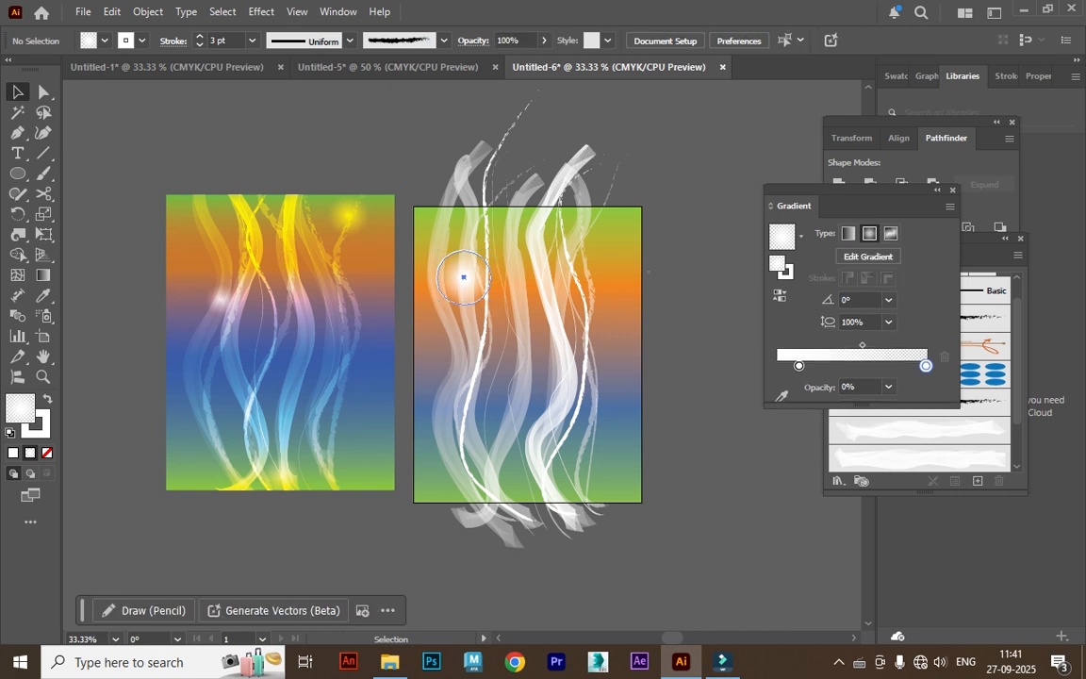
{"action": "left_click", "coordinate": [127, 40]}
{"action": "left_click", "coordinate": [11, 102]}
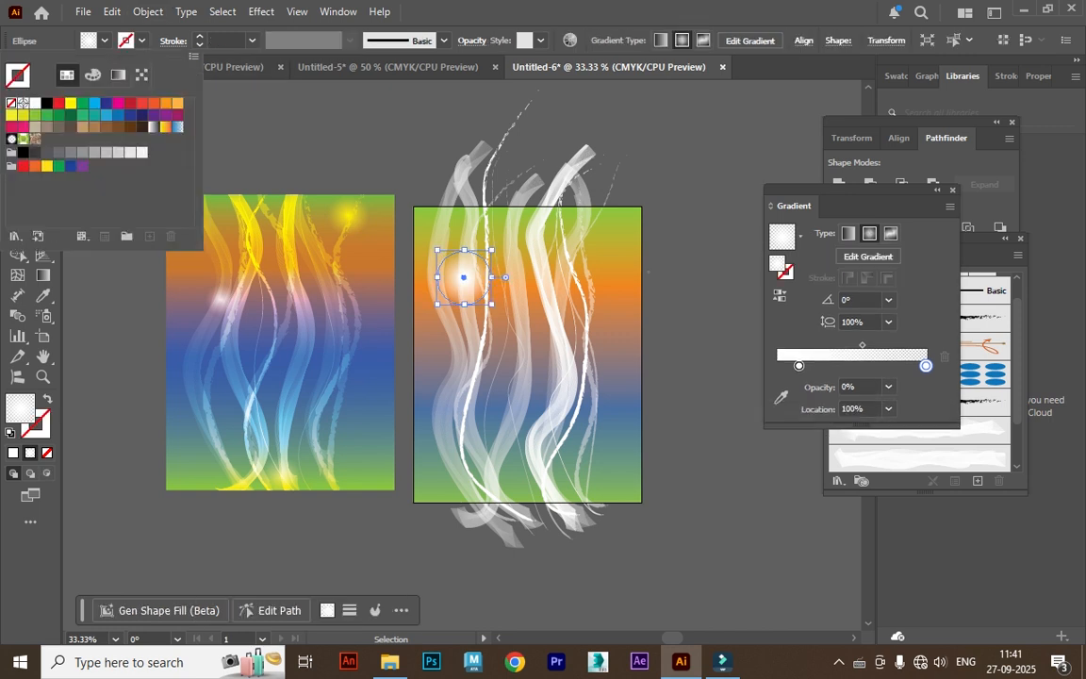
Move the glowing circle to the poster's upper-left corner area and place five copies of it across the wavy strokes
{"action": "left_click", "coordinate": [464, 277]}
{"action": "left_click_drag", "start_coordinate": [464, 277], "coordinate": [439, 232]}
{"action": "mouse_move", "coordinate": [439, 232]}
{"action": "left_mouse_down", "text": "alt"}
{"action": "mouse_move", "coordinate": [484, 348]}
{"action": "mouse_move", "coordinate": [482, 481]}
{"action": "mouse_move", "coordinate": [561, 407]}
{"action": "mouse_move", "coordinate": [592, 294]}
{"action": "mouse_move", "coordinate": [560, 222]}
{"action": "mouse_move", "coordinate": [447, 334]}
{"action": "left_mouse_up", "text": "alt"}
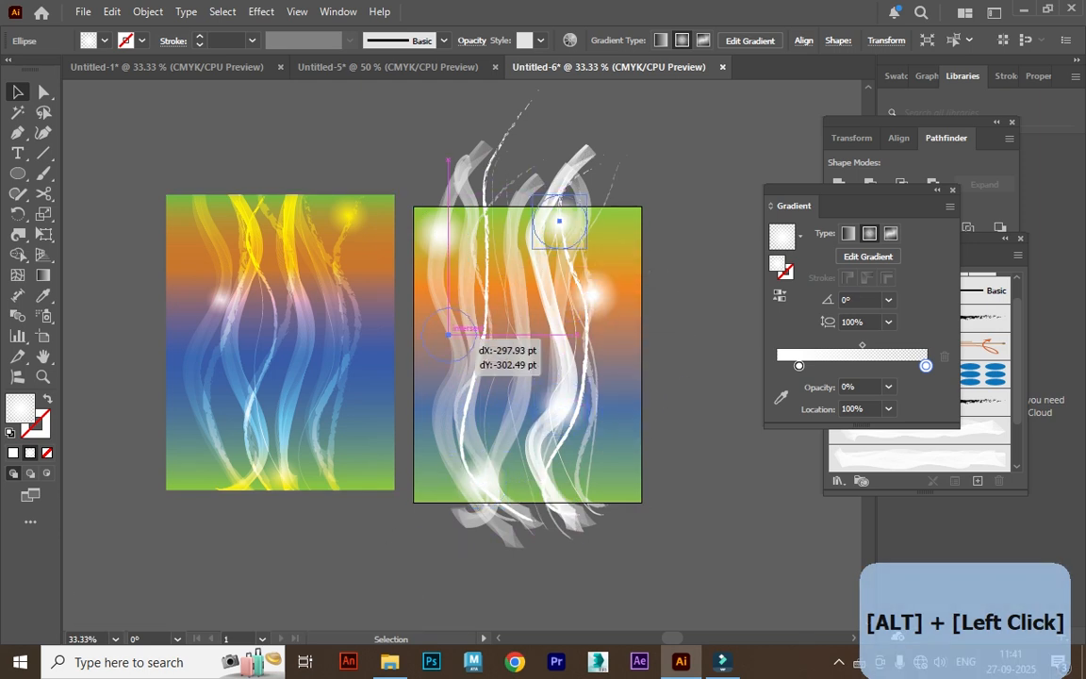
Apply a brightening blending mode to all wavy strokes and glowing circles on the poster, then deselect them
{"action": "left_click", "coordinate": [421, 133]}
{"action": "left_click_drag", "start_coordinate": [422, 132], "coordinate": [618, 509]}
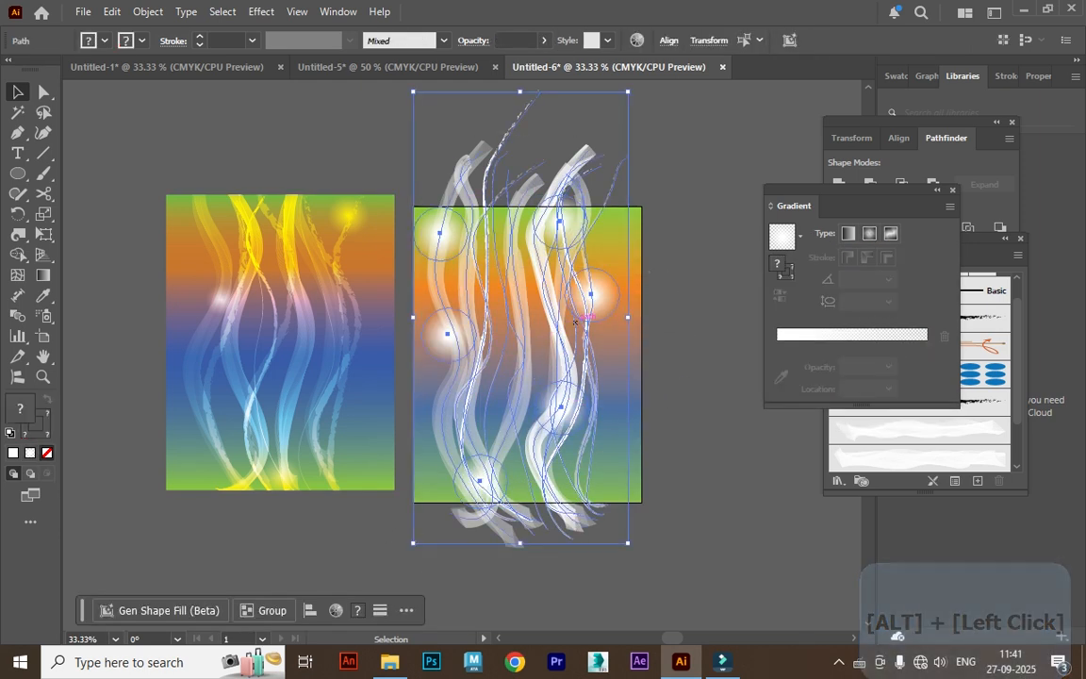
{"action": "left_click", "coordinate": [473, 41]}
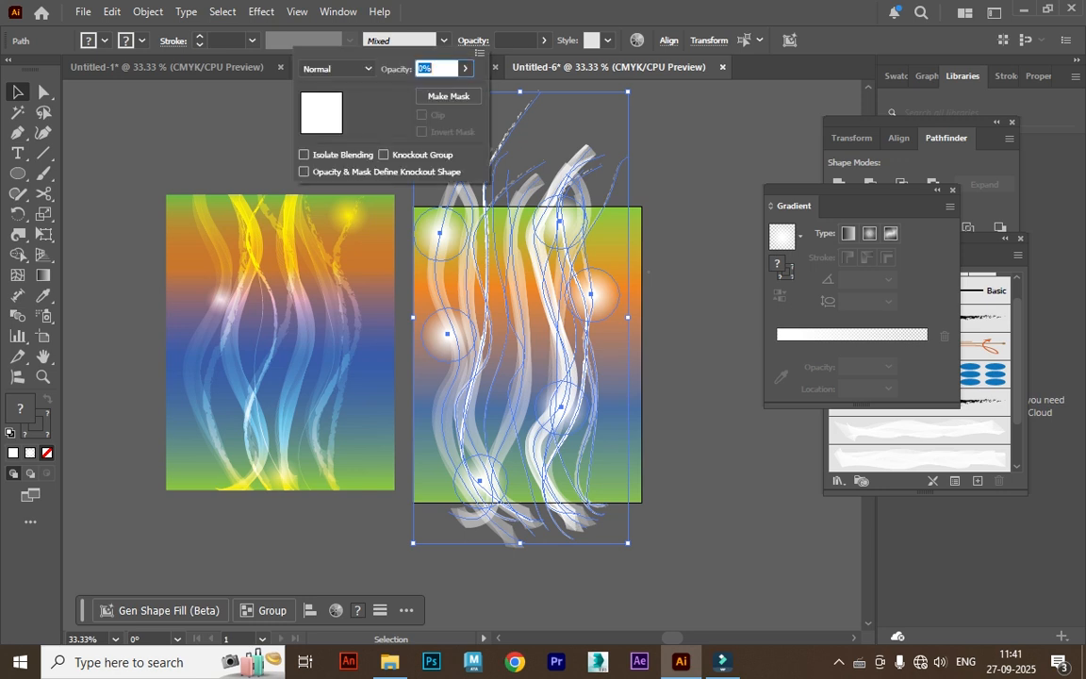
{"action": "left_click", "coordinate": [337, 68]}
{"action": "left_click", "coordinate": [332, 230]}
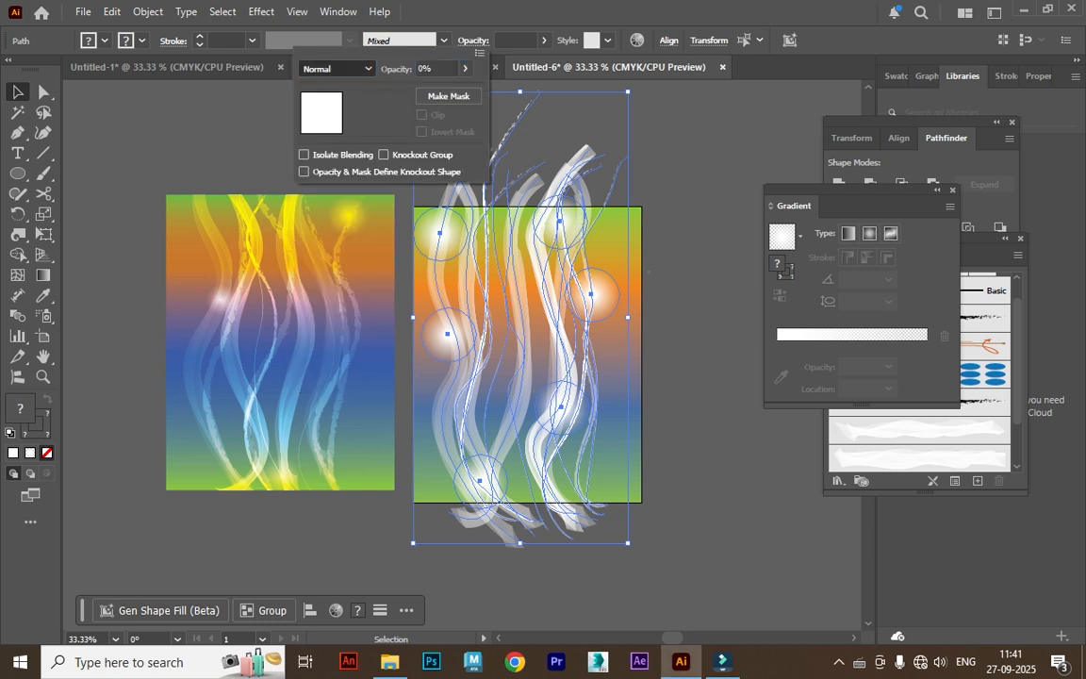
{"action": "key", "text": "Escape"}
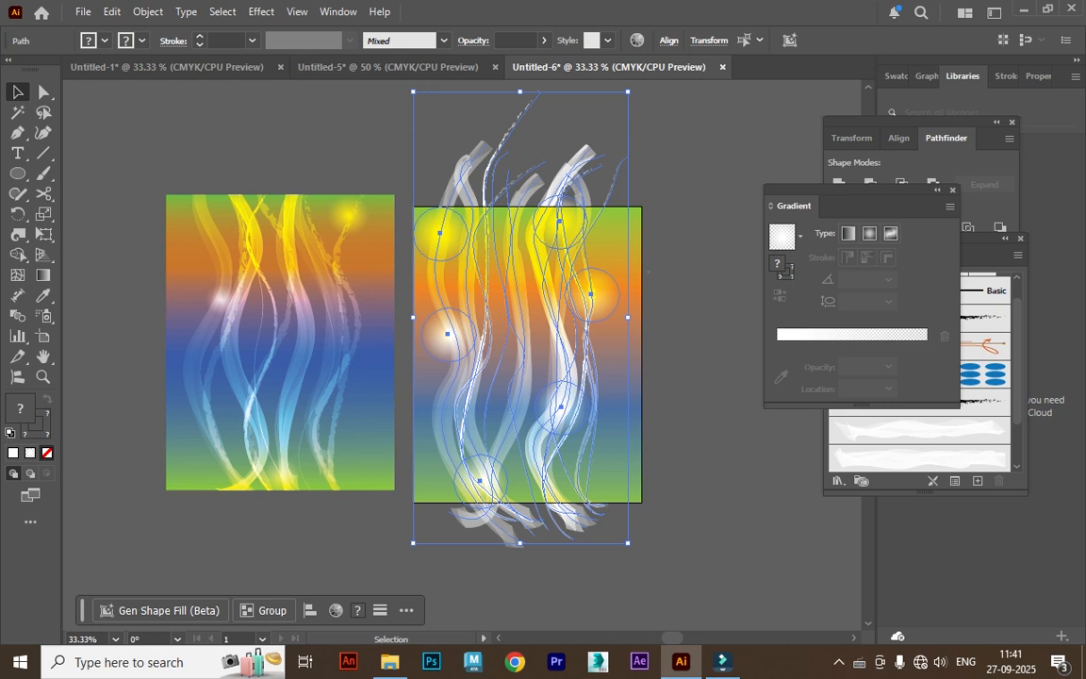
{"action": "key", "text": "ctrl+shift+a"}
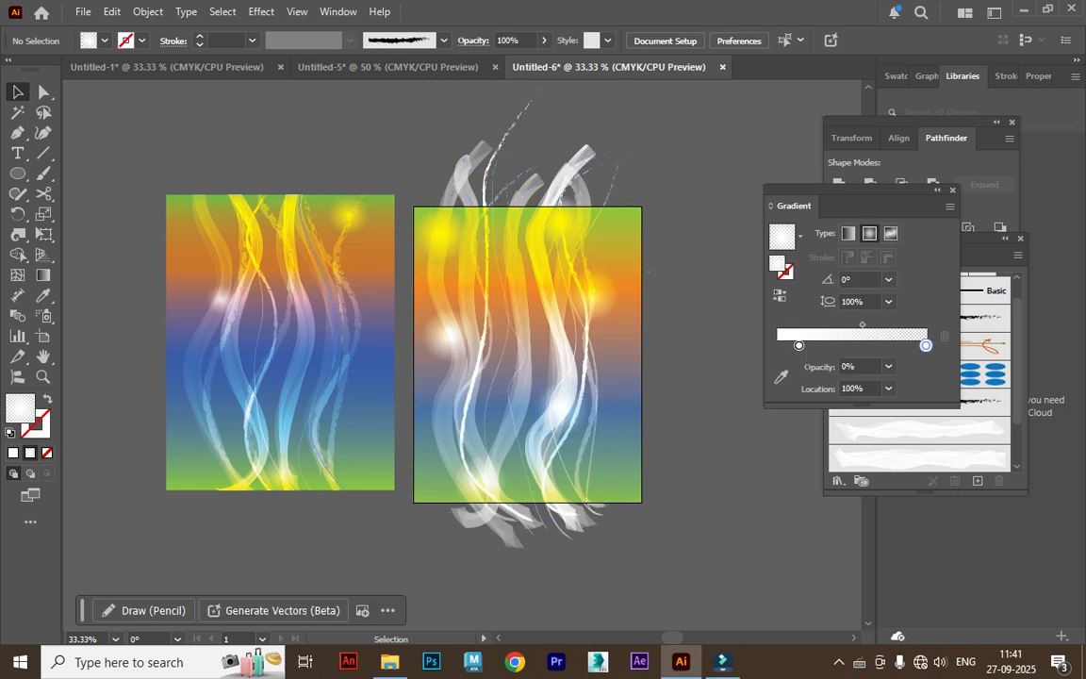
Draw a rectangle covering the artboard and use it as a clipping mask for the wavy strokes and circles
{"action": "left_click", "coordinate": [17, 173]}
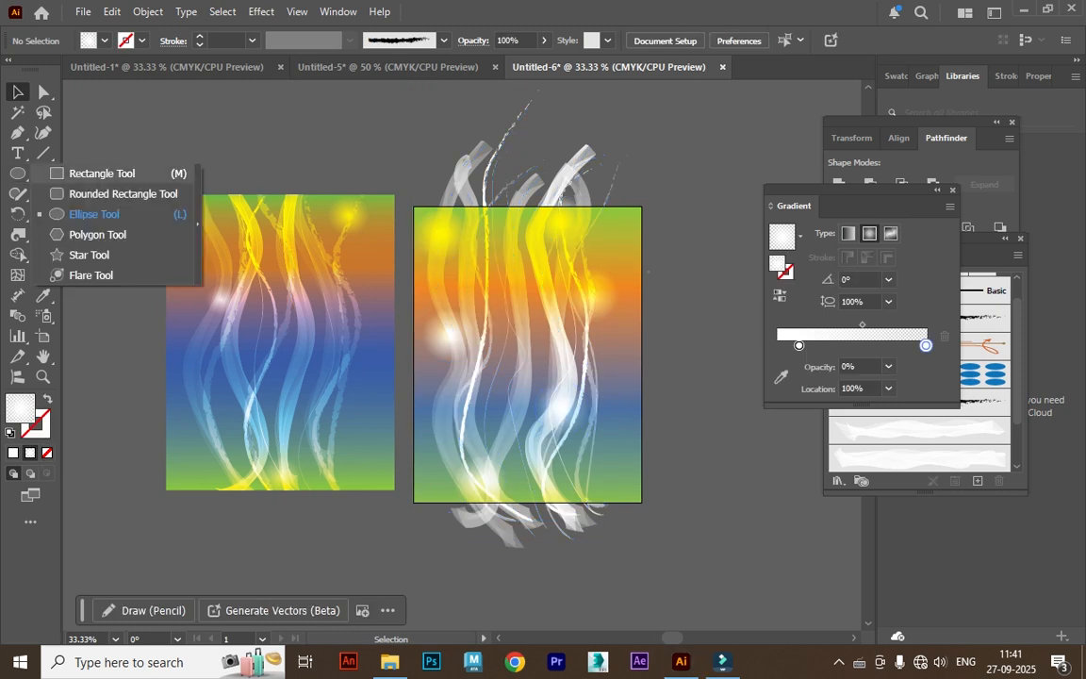
{"action": "left_click", "coordinate": [102, 173]}
{"action": "mouse_move", "coordinate": [413, 206]}
{"action": "left_mouse_down"}
{"action": "mouse_move", "coordinate": [649, 497]}
{"action": "mouse_move", "coordinate": [642, 502]}
{"action": "left_mouse_up"}
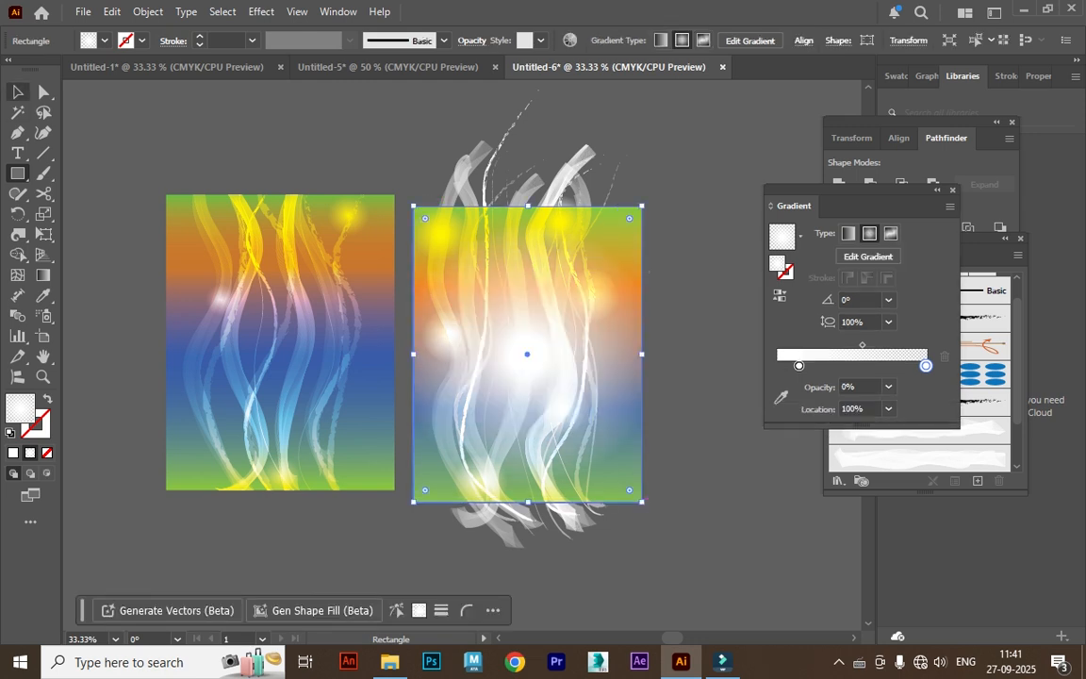
{"action": "key", "text": "v"}
{"action": "left_click_drag", "start_coordinate": [428, 410], "coordinate": [427, 411]}
{"action": "right_click", "coordinate": [494, 421]}
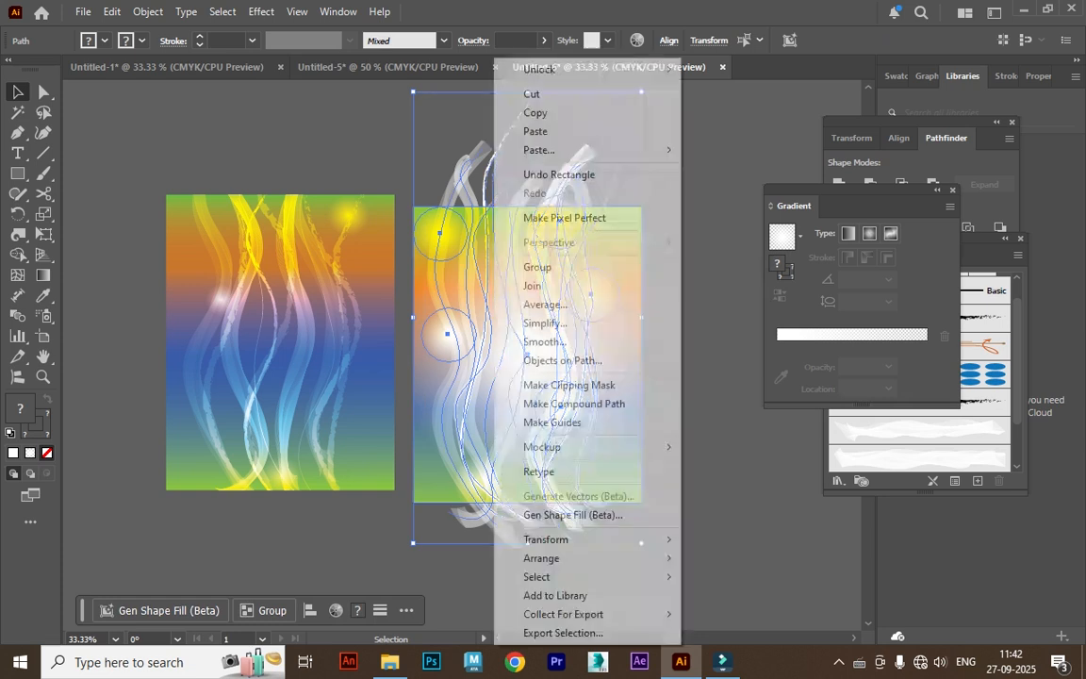
{"action": "left_click", "coordinate": [511, 385]}
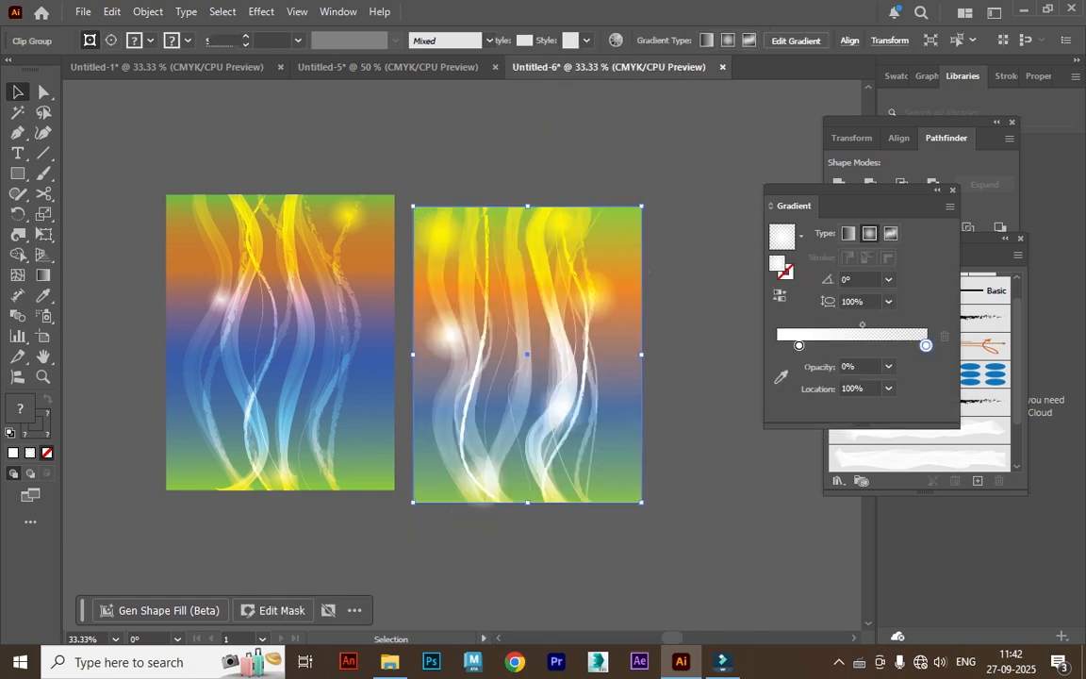
{"action": "left_click", "coordinate": [437, 545]}
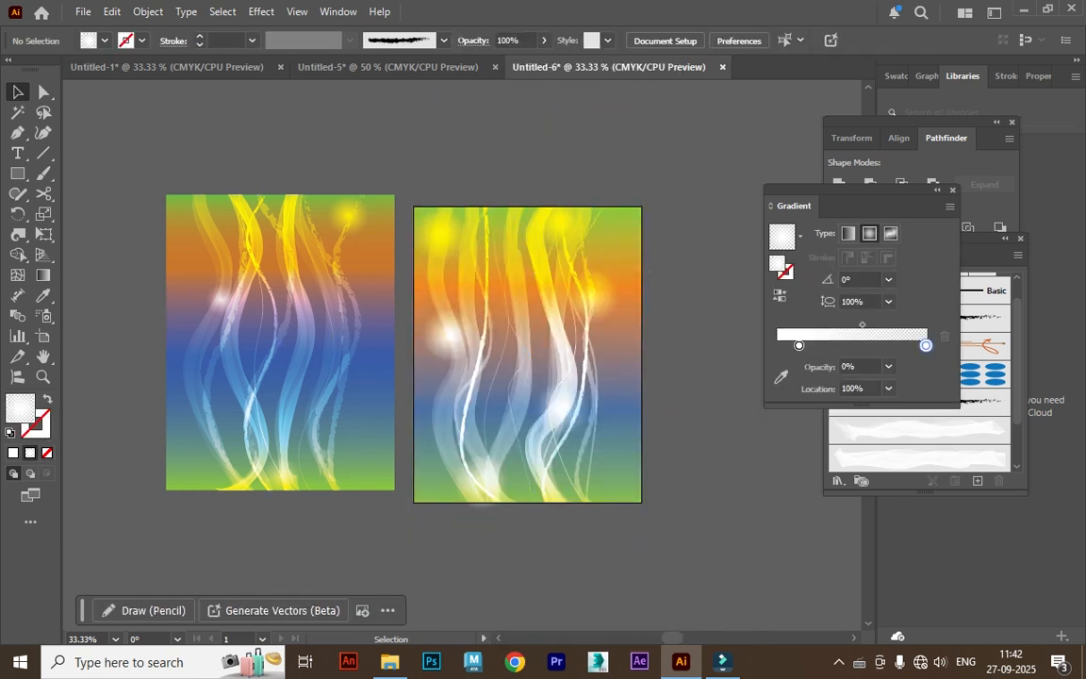
Clear the artboard by removing the clipped artwork, unlocking the gradient background, and deleting it with the leftover circle; check the reference posters
{"action": "left_click", "coordinate": [548, 228]}
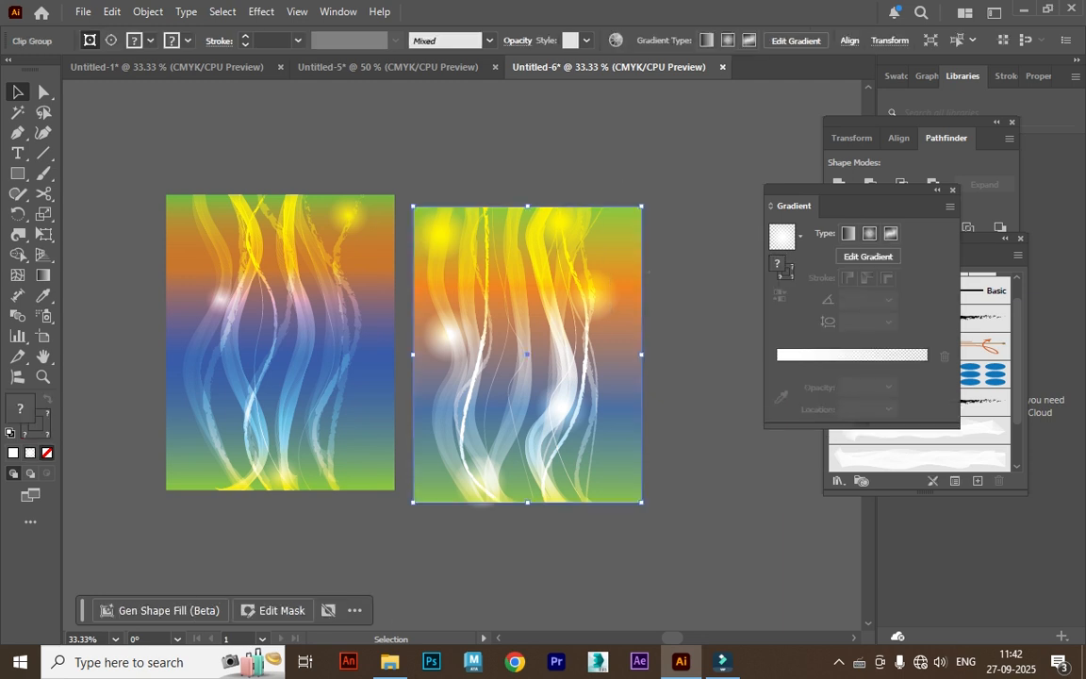
{"action": "key", "text": "ctrl+x"}
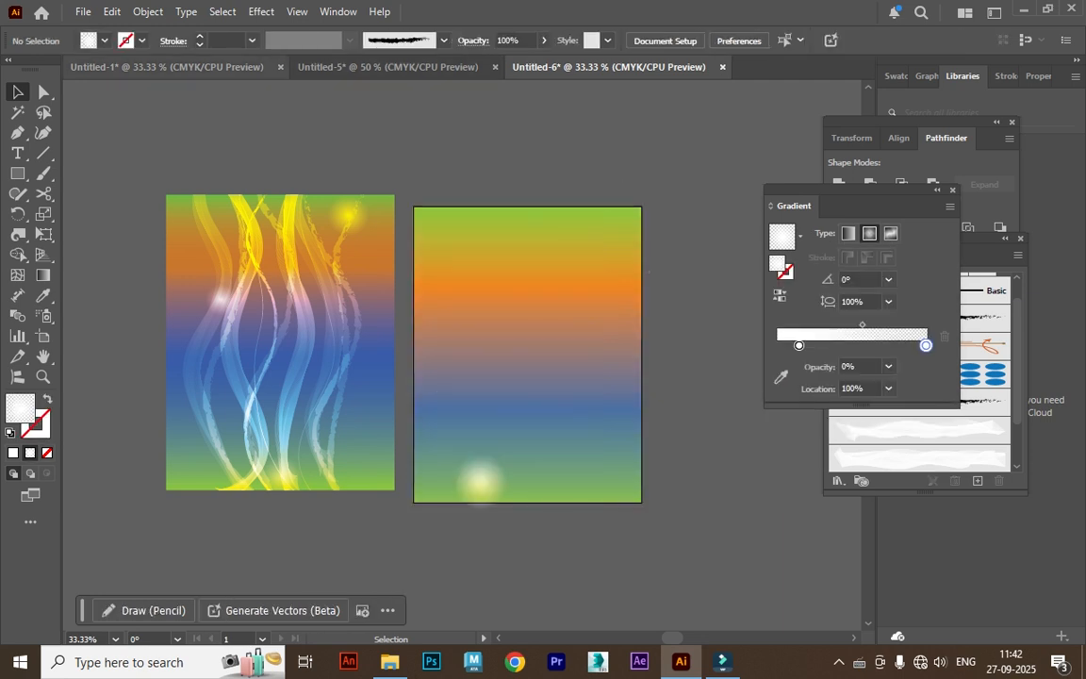
{"action": "left_click", "coordinate": [166, 66]}
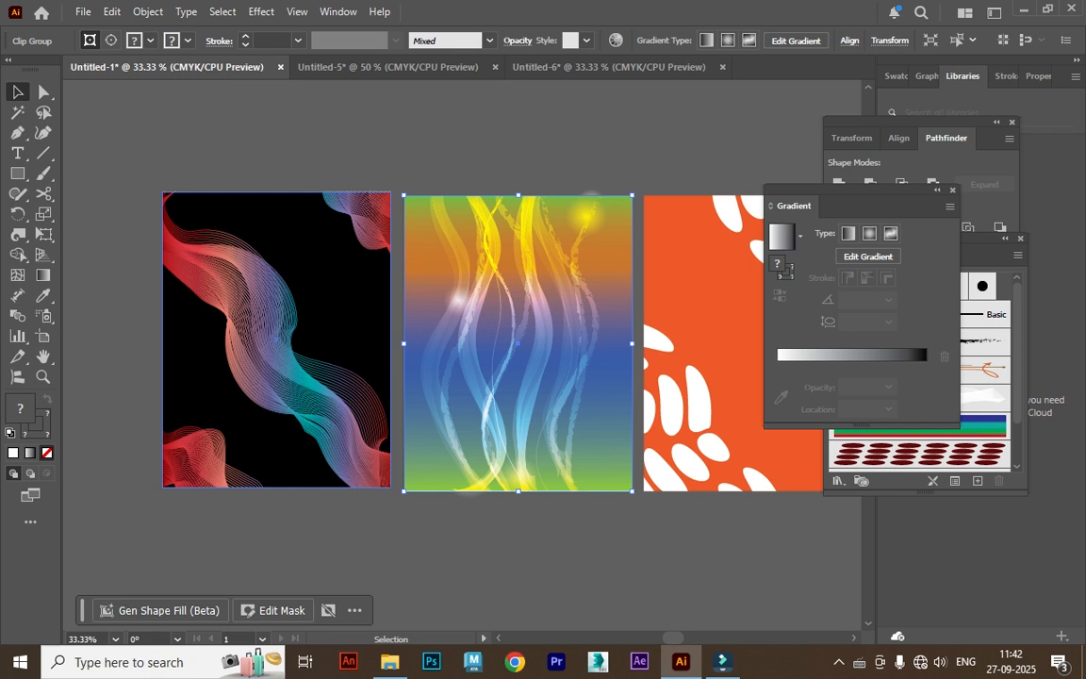
{"action": "left_click", "coordinate": [386, 67]}
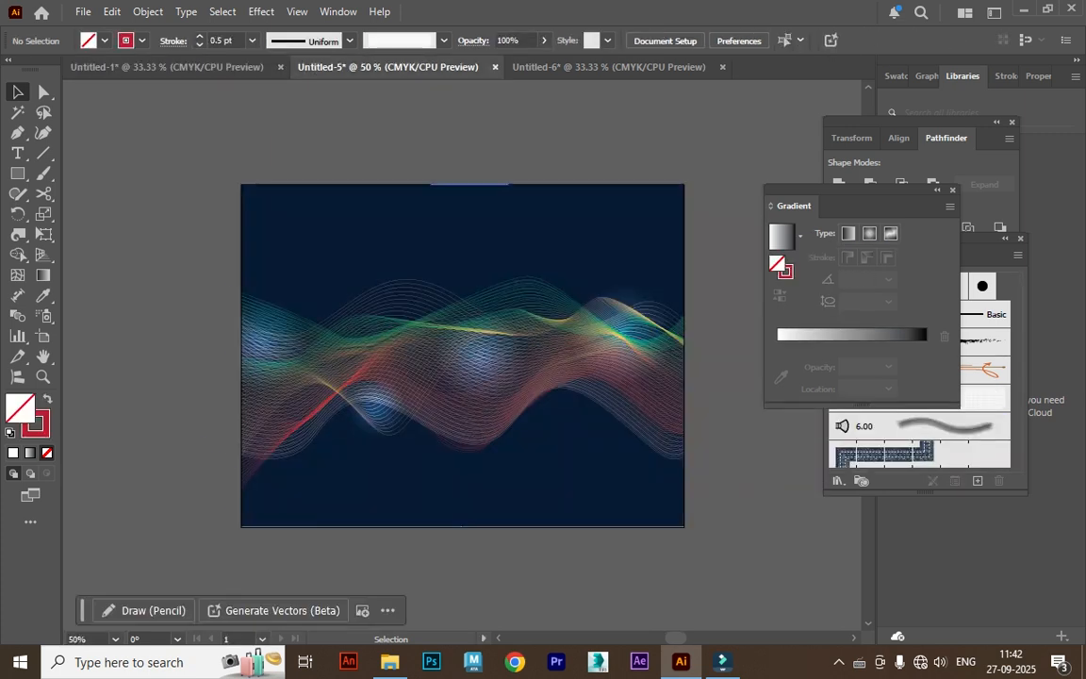
{"action": "left_click", "coordinate": [167, 67]}
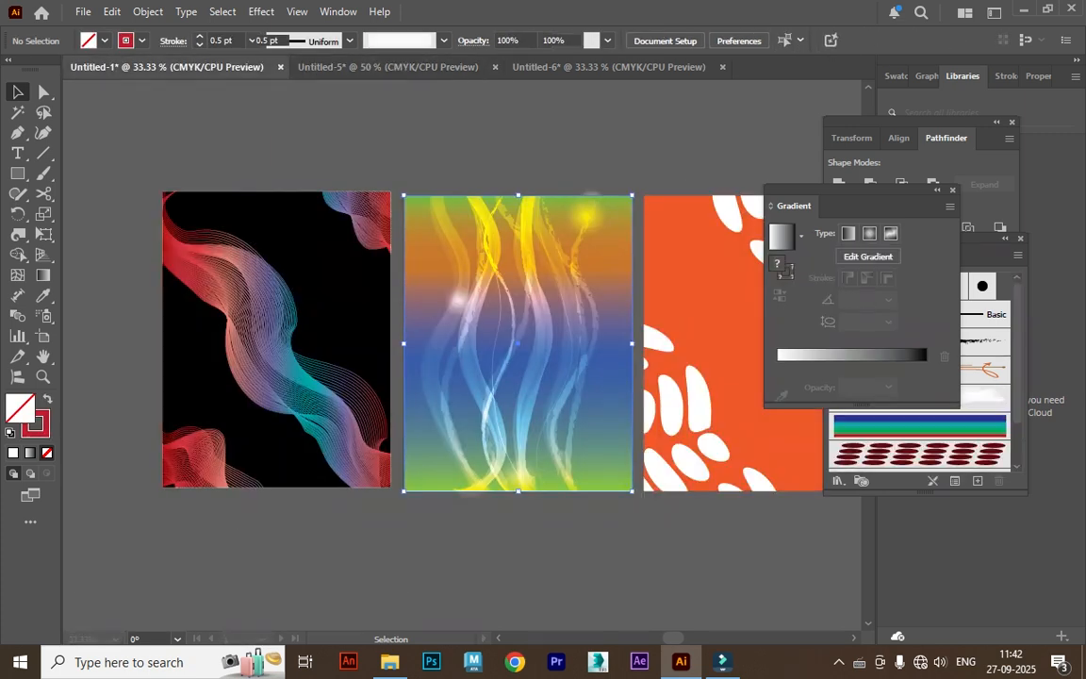
{"action": "left_click", "coordinate": [607, 67]}
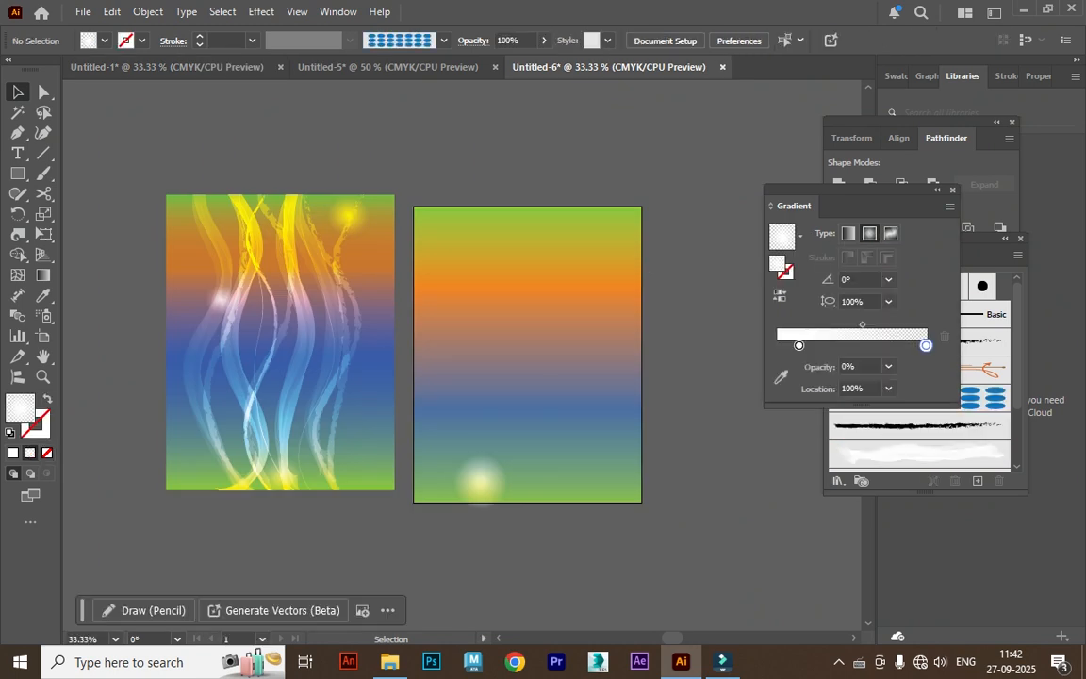
{"action": "key", "text": "ctrl+alt+2"}
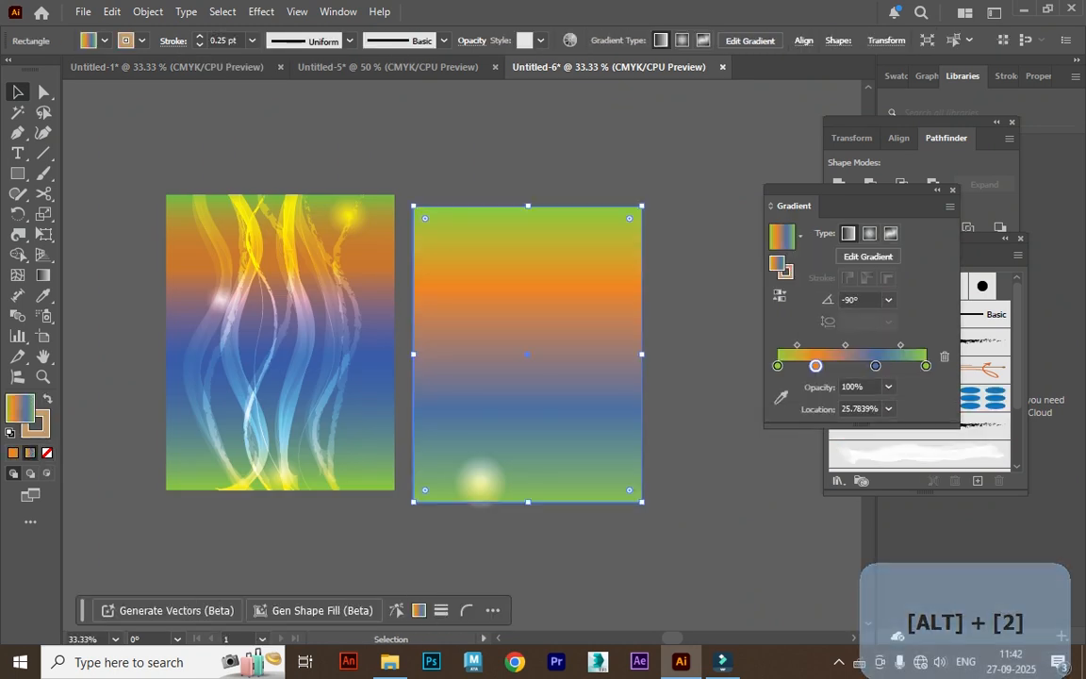
{"action": "key", "text": "Delete"}
{"action": "key", "text": "ctrl+Tab"}
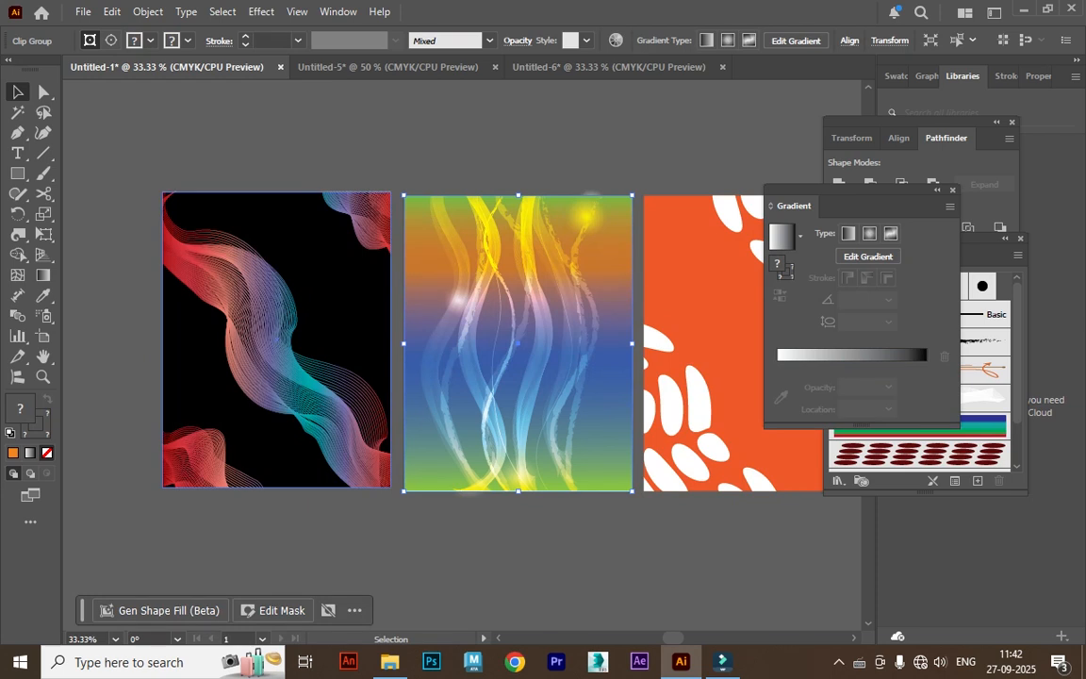
{"action": "left_click", "coordinate": [608, 67]}
{"action": "left_click", "coordinate": [18, 132]}
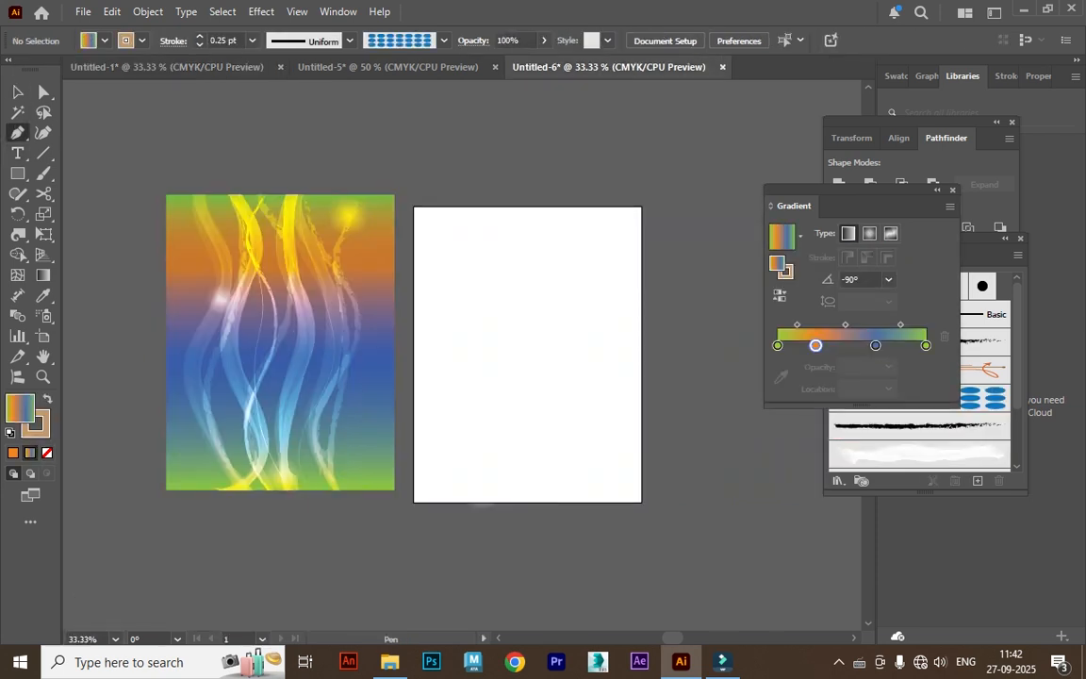
{"action": "left_click", "coordinate": [395, 339]}
{"action": "left_click", "coordinate": [438, 283]}
{"action": "left_click", "coordinate": [497, 356]}
{"action": "left_click", "coordinate": [516, 270]}
{"action": "key", "text": "shift+x"}
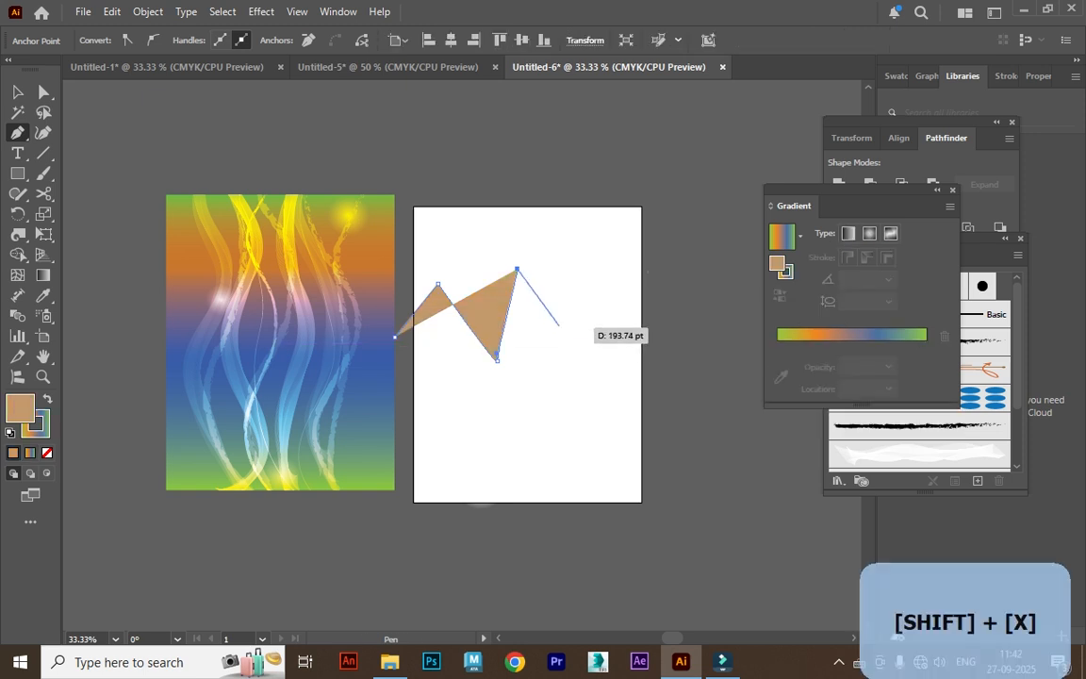
{"action": "key", "text": "shift+x"}
{"action": "key", "text": "v"}
{"action": "key", "text": "Return"}
{"action": "left_click", "coordinate": [626, 457]}
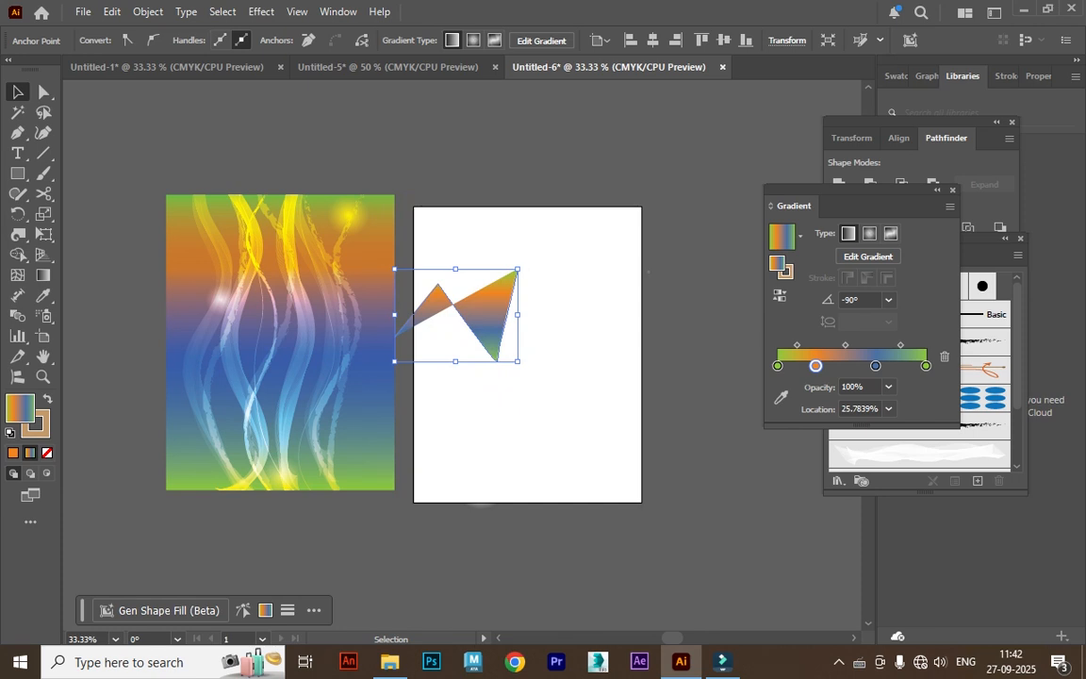
{"action": "key", "text": "Delete"}
{"action": "key", "text": "Delete"}
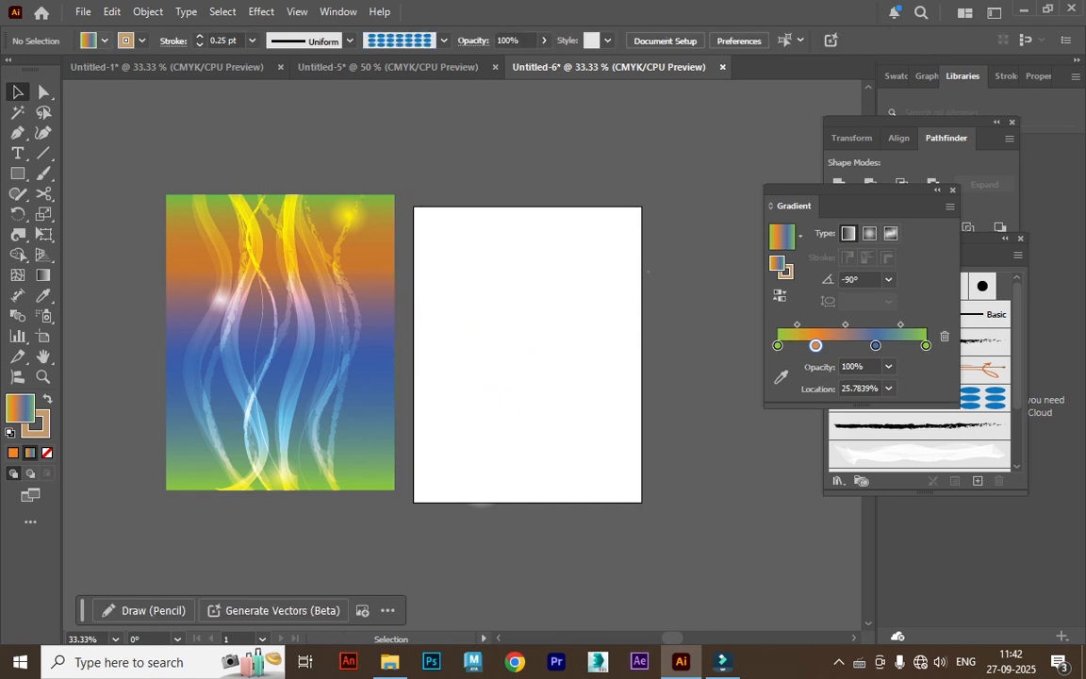
Set the default fill to none and the stroke color to white
{"action": "left_click", "coordinate": [103, 39]}
{"action": "left_click", "coordinate": [12, 102]}
{"action": "left_click", "coordinate": [141, 41]}
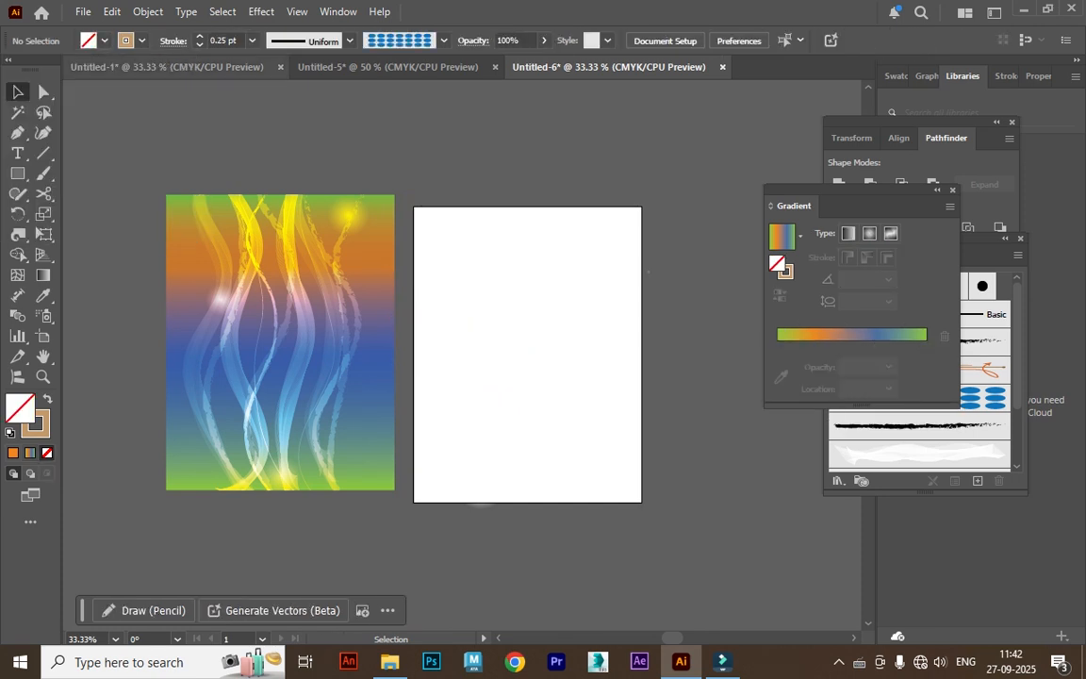
{"action": "left_click", "coordinate": [141, 40]}
{"action": "left_click", "coordinate": [35, 103]}
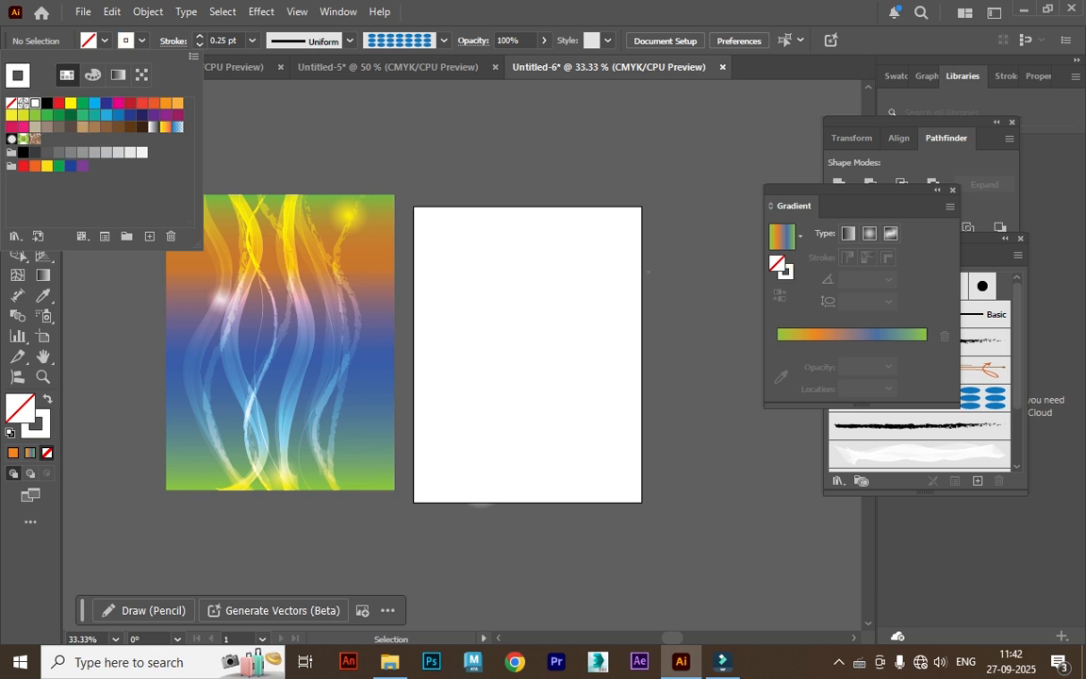
{"action": "left_click", "coordinate": [44, 274]}
Draw a rectangle covering the whole artboard, give it a black fill with no stroke, and lock it
{"action": "right_click", "coordinate": [18, 173]}
{"action": "left_click", "coordinate": [102, 173]}
{"action": "left_click_drag", "start_coordinate": [415, 207], "coordinate": [641, 502]}
{"action": "key", "text": "v"}
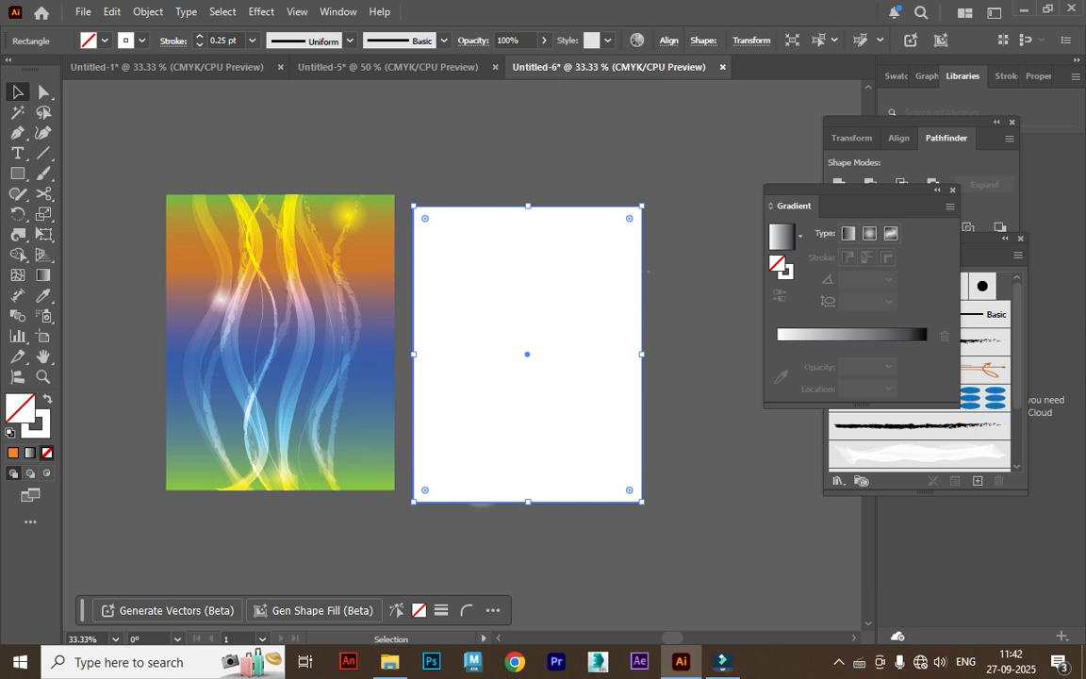
{"action": "key", "text": "shift+x"}
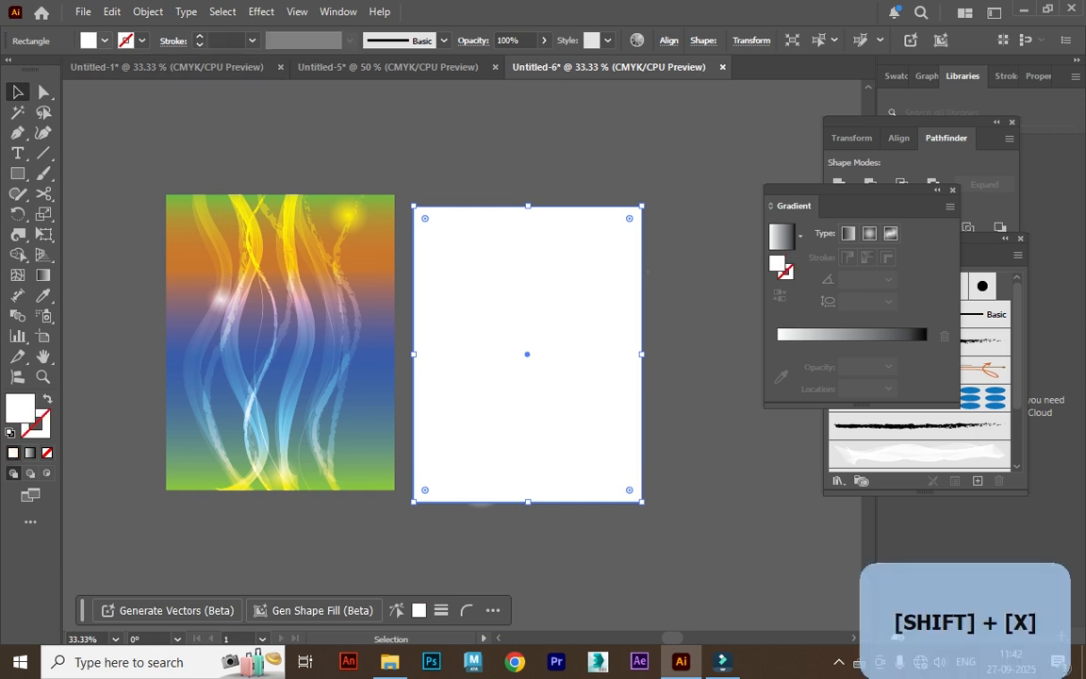
{"action": "left_click", "coordinate": [91, 40]}
{"action": "left_click", "coordinate": [47, 103]}
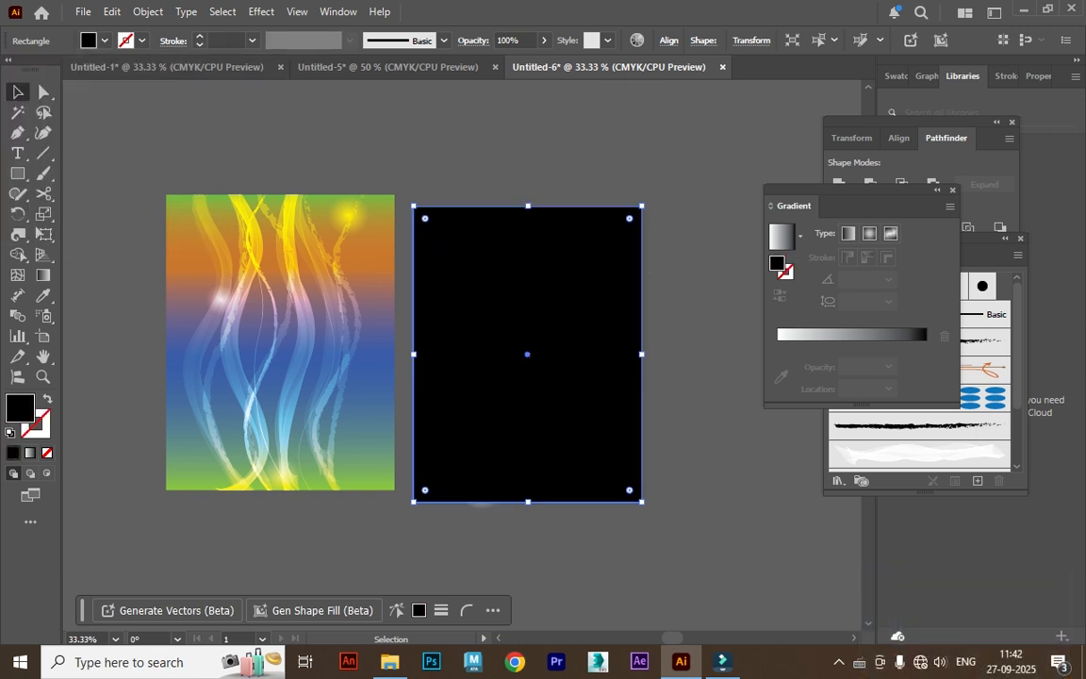
{"action": "key", "text": "ctrl+2"}
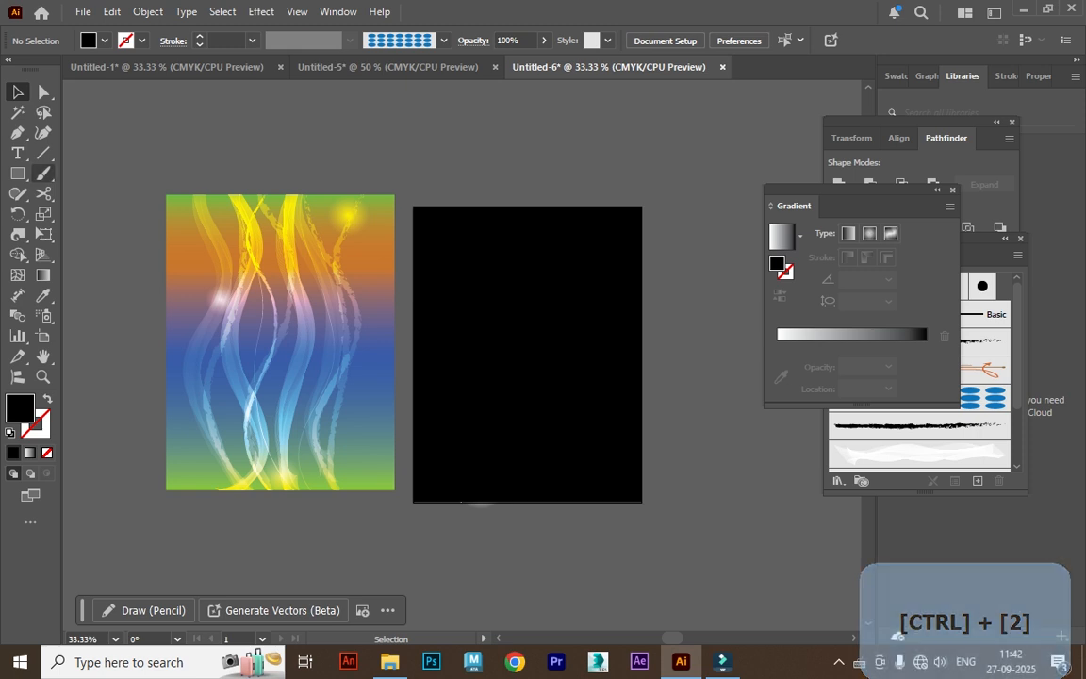
Draw an open zigzag path across the upper part of the black poster with the Pen tool, extending past both sides
{"action": "key", "text": "p"}
{"action": "left_click_drag", "start_coordinate": [428, 289], "coordinate": [457, 265]}
{"action": "left_click", "coordinate": [460, 262]}
{"action": "left_click", "coordinate": [499, 323]}
{"action": "left_click", "coordinate": [554, 262]}
{"action": "left_click", "coordinate": [587, 323]}
{"action": "left_click", "coordinate": [614, 275]}
{"action": "left_click", "coordinate": [667, 337]}
{"action": "key", "text": "v"}
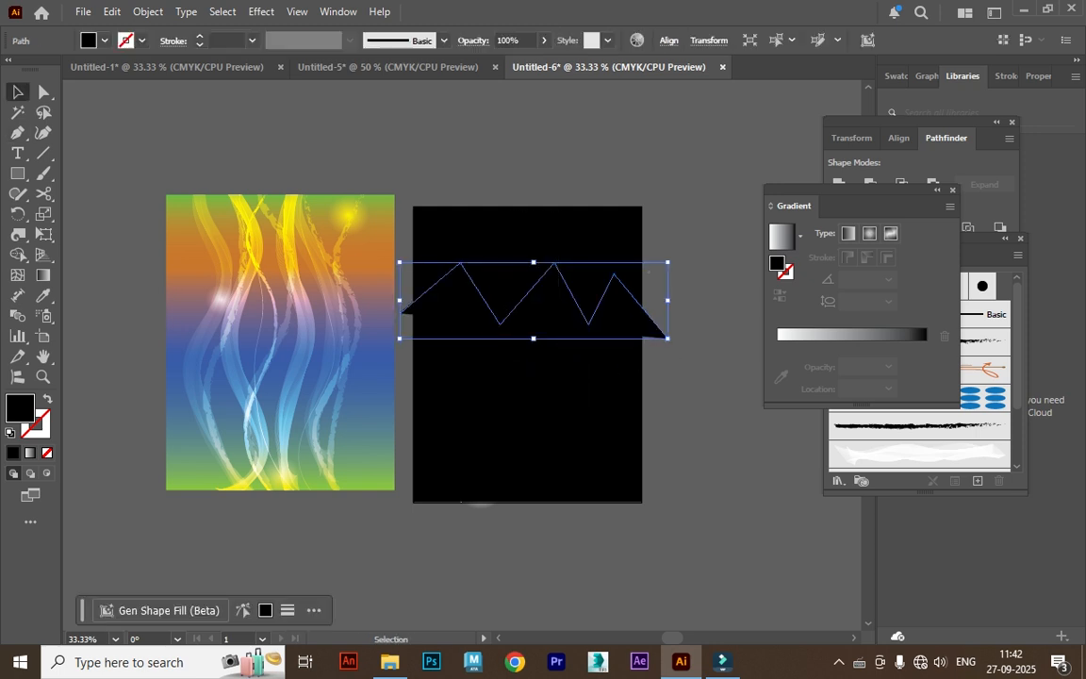
Give the zigzag path no fill and a white stroke with a weight of 0.75 pt
{"action": "key", "text": "shift+x"}
{"action": "left_click", "coordinate": [141, 41]}
{"action": "left_click", "coordinate": [37, 101]}
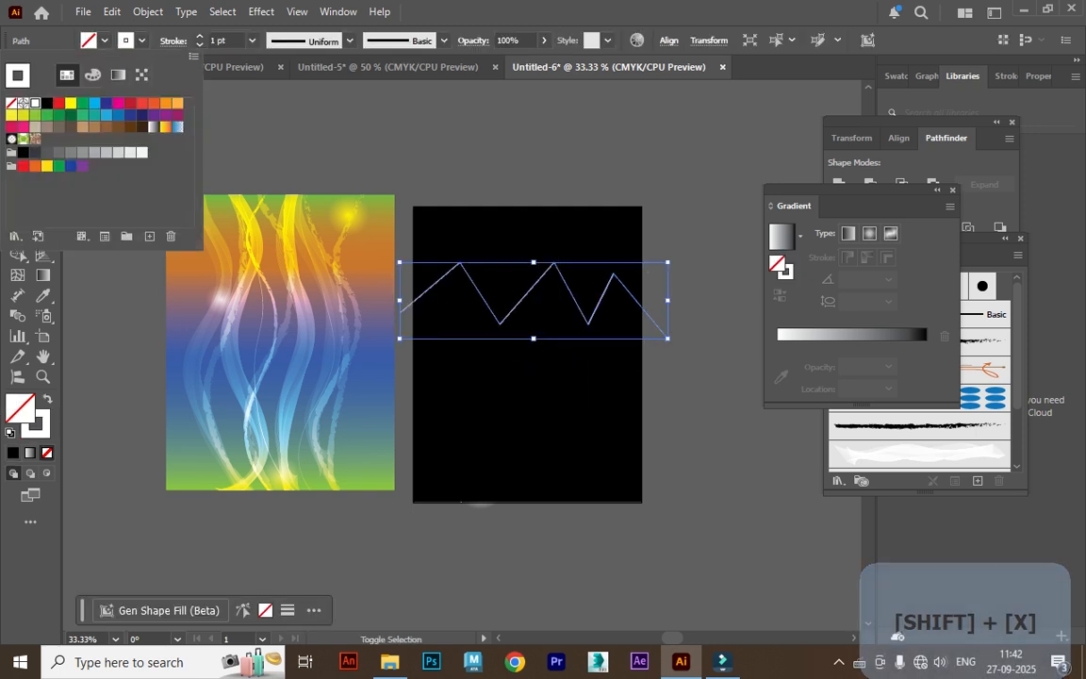
{"action": "left_click", "coordinate": [283, 141]}
{"action": "left_click", "coordinate": [282, 141]}
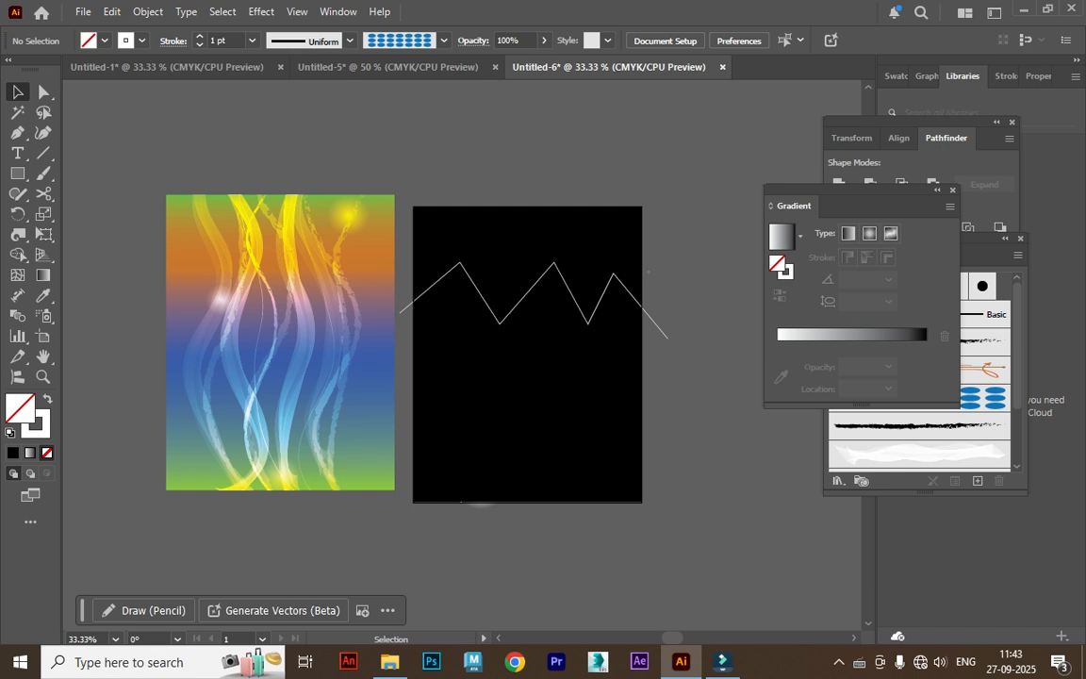
{"action": "left_click", "coordinate": [476, 287]}
{"action": "left_click", "coordinate": [253, 41]}
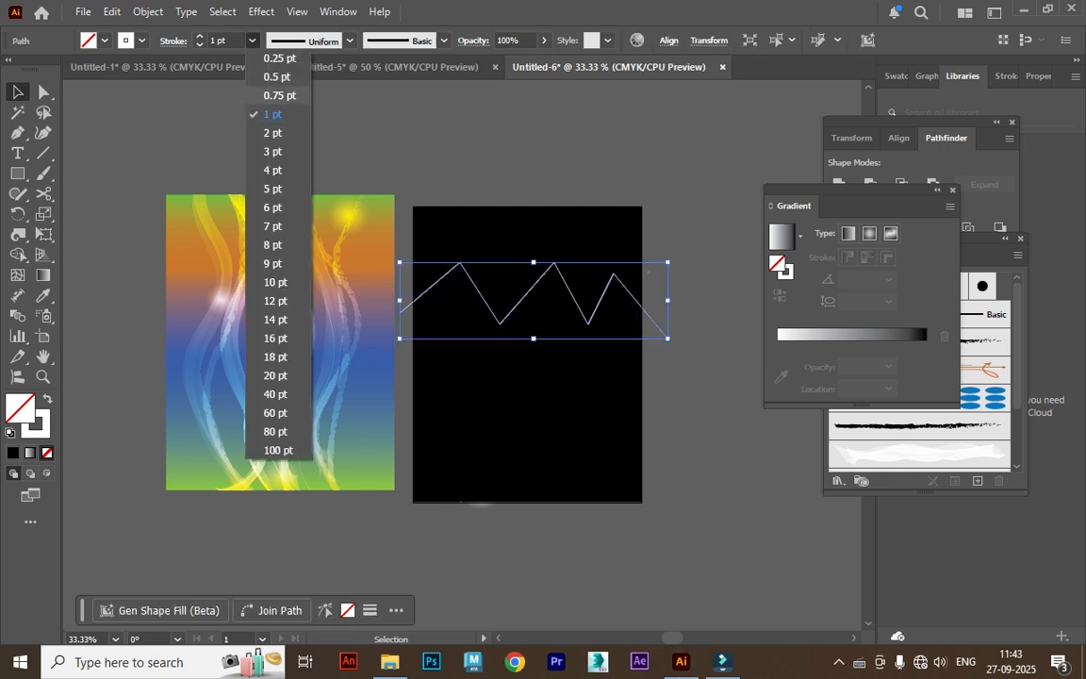
{"action": "left_click", "coordinate": [279, 95]}
{"action": "left_click", "coordinate": [292, 141]}
Draw a second open zigzag path across the middle of the black poster with the Pen tool, extending past both sides
{"action": "key", "text": "p"}
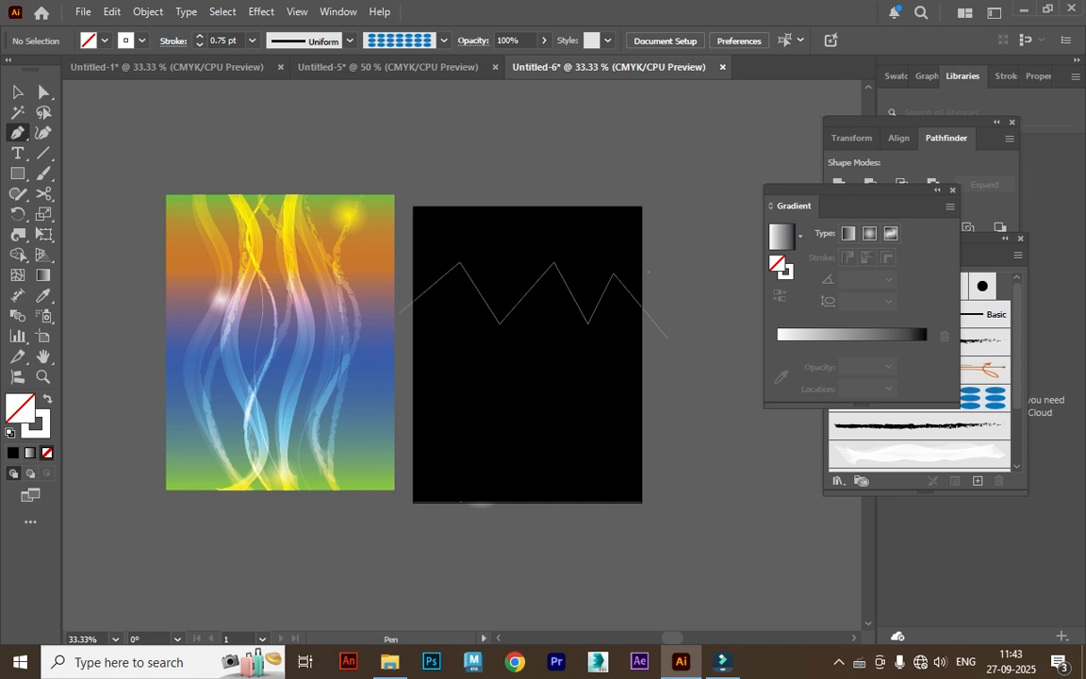
{"action": "left_click", "coordinate": [399, 318]}
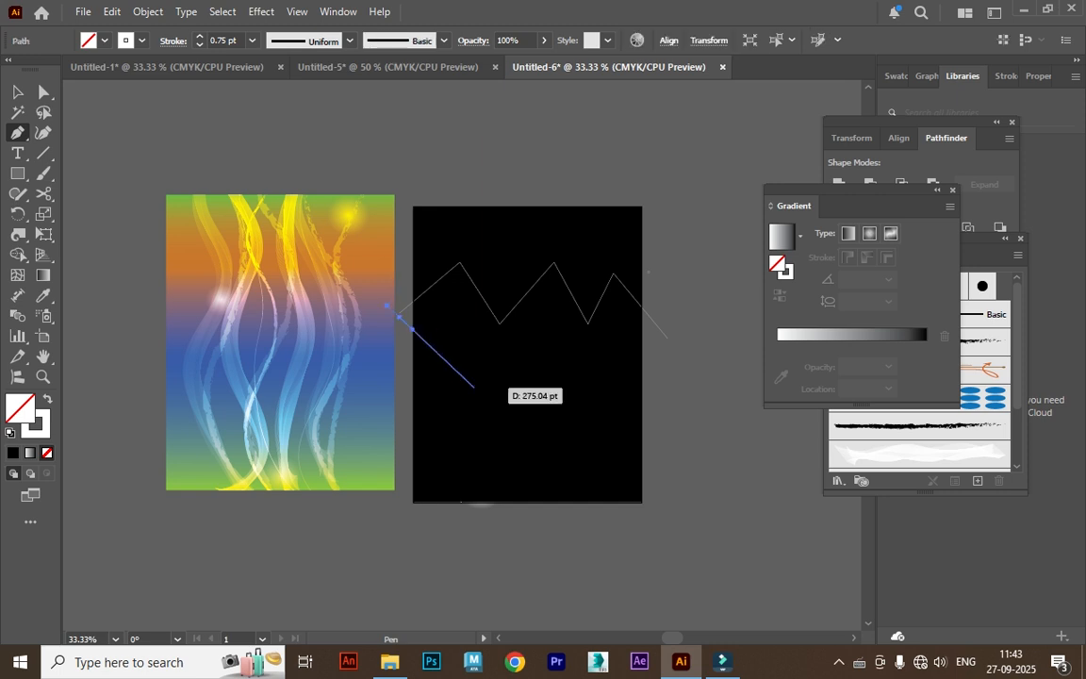
{"action": "left_click", "coordinate": [465, 388]}
{"action": "left_click", "coordinate": [507, 334]}
{"action": "left_click", "coordinate": [564, 397]}
{"action": "left_click", "coordinate": [603, 332]}
{"action": "left_click", "coordinate": [641, 387]}
{"action": "left_click", "coordinate": [682, 302]}
{"action": "key", "text": "Escape"}
Draw a third zigzag path over the first one, offset so that its peaks and valleys cross it
{"action": "left_click", "coordinate": [399, 263]}
{"action": "left_click", "coordinate": [446, 319]}
{"action": "left_click", "coordinate": [488, 262]}
{"action": "left_click", "coordinate": [534, 328]}
{"action": "left_click", "coordinate": [574, 258]}
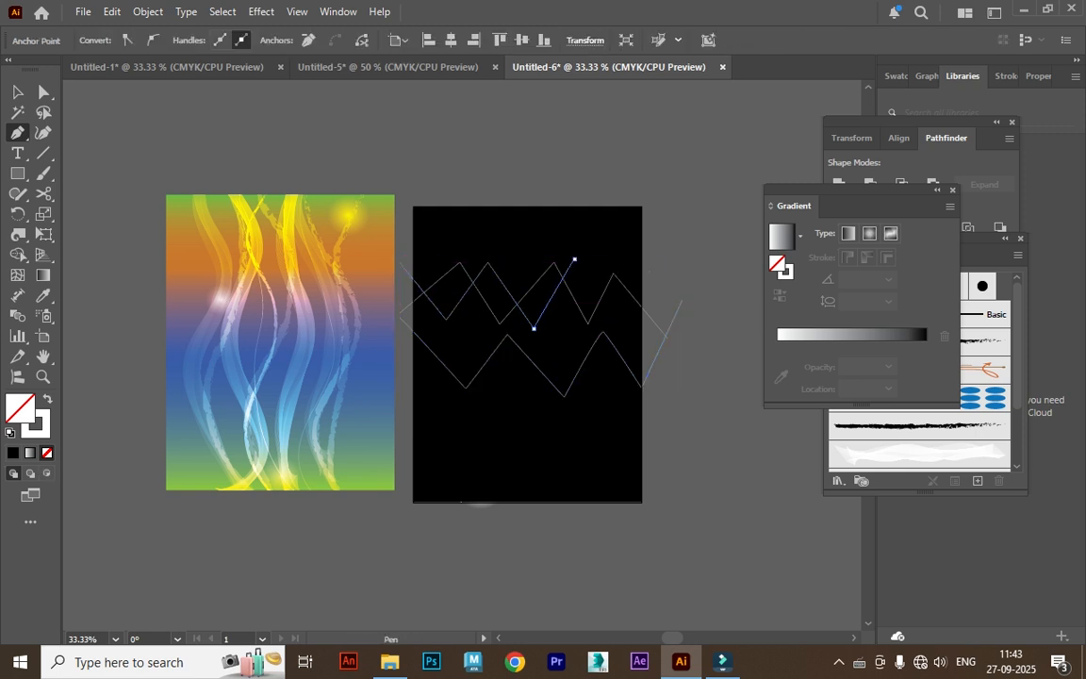
{"action": "key", "text": "Escape"}
Draw a fourth zigzag path across the middle of the poster so that it crosses the second one
{"action": "left_click", "coordinate": [407, 383]}
{"action": "left_click", "coordinate": [473, 329]}
{"action": "left_click", "coordinate": [513, 384]}
{"action": "left_click", "coordinate": [552, 329]}
{"action": "left_click", "coordinate": [605, 391]}
{"action": "left_click", "coordinate": [632, 333]}
{"action": "left_click", "coordinate": [678, 396]}
Draw a fifth zigzag path through the middle of the other lines, sloping down past the poster's right side
{"action": "left_click", "coordinate": [447, 338]}
{"action": "left_click", "coordinate": [495, 273]}
{"action": "left_click", "coordinate": [527, 338]}
{"action": "left_click", "coordinate": [533, 266]}
{"action": "left_click", "coordinate": [578, 355]}
{"action": "left_click", "coordinate": [604, 272]}
{"action": "left_click", "coordinate": [668, 381]}
{"action": "key", "text": "Escape"}
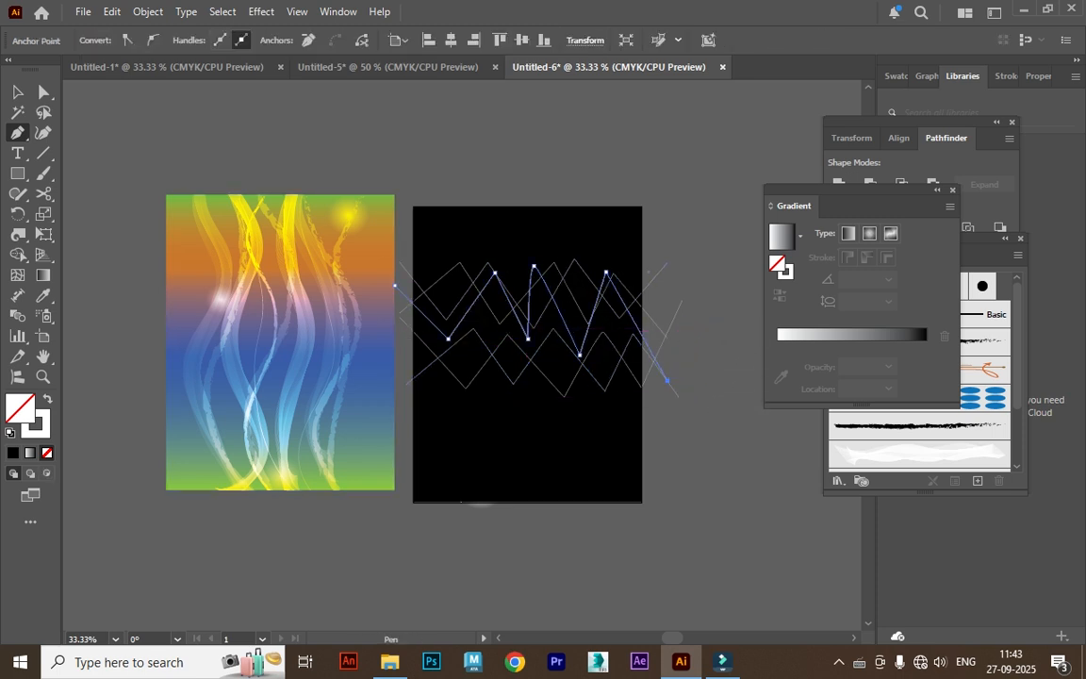
Select all the zigzag paths and blend them into one mesh of fine lines
{"action": "key", "text": "v"}
{"action": "left_click_drag", "start_coordinate": [571, 208], "coordinate": [514, 422]}
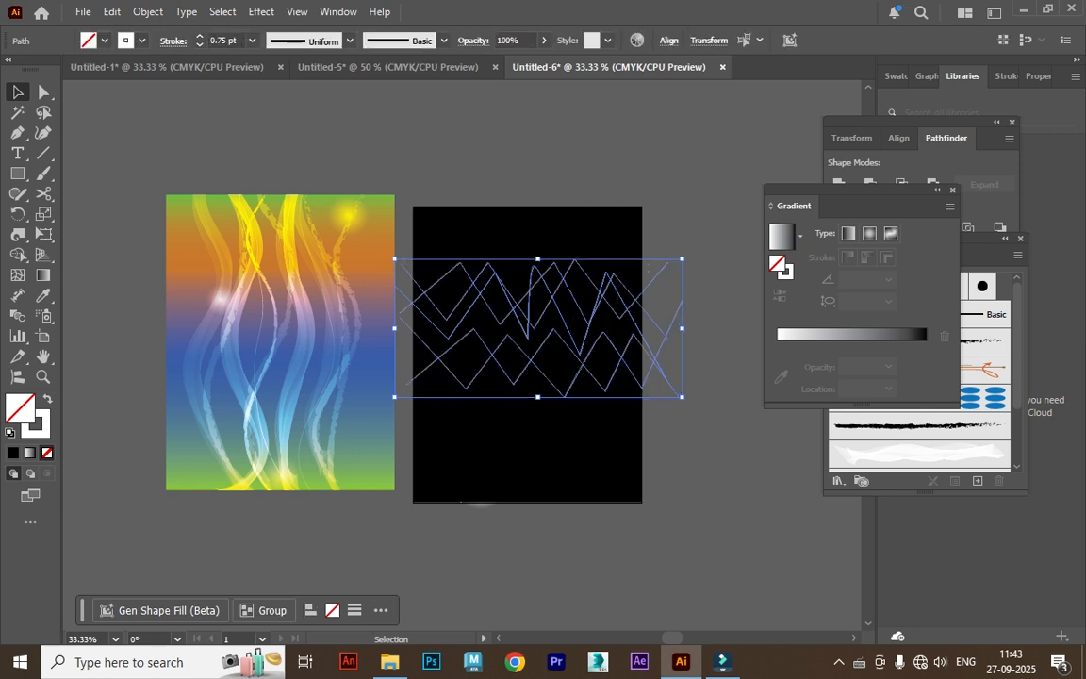
{"action": "key", "text": "ctrl+alt+b"}
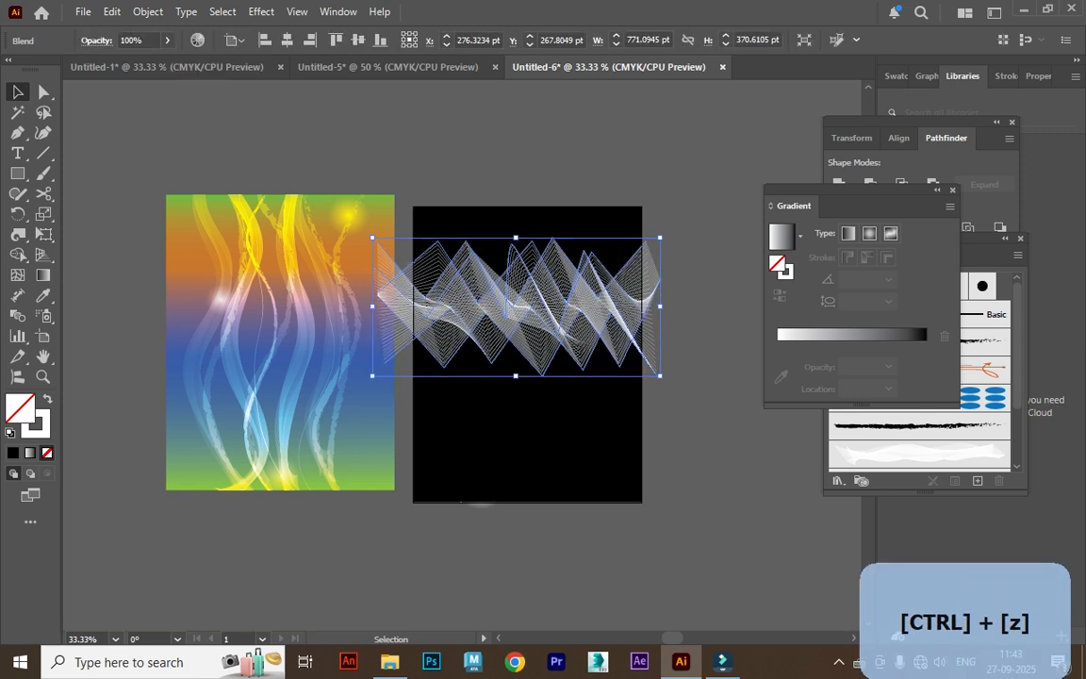
Save the blended lines as a new art brush, keeping the default name and Stretch to Fit Stroke Length
{"action": "mouse_move", "coordinate": [603, 301]}
{"action": "left_mouse_down"}
{"action": "mouse_move", "coordinate": [660, 436]}
{"action": "mouse_move", "coordinate": [1004, 490]}
{"action": "mouse_move", "coordinate": [839, 500]}
{"action": "mouse_move", "coordinate": [843, 471]}
{"action": "left_mouse_up"}
{"action": "left_click", "coordinate": [477, 373]}
{"action": "left_click", "coordinate": [501, 451]}
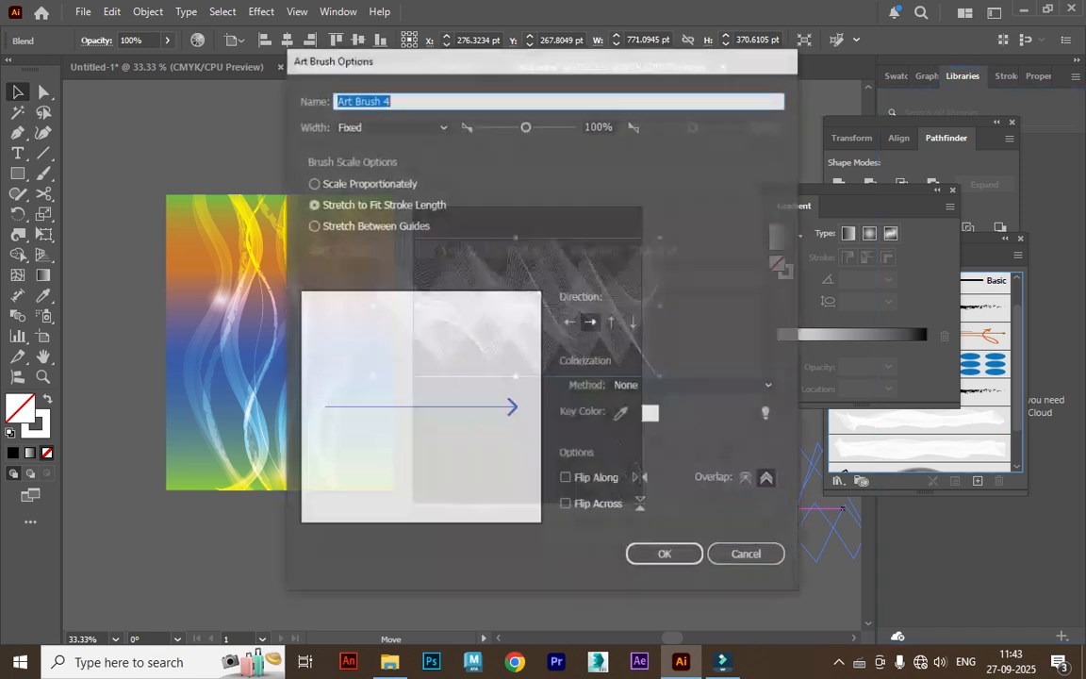
{"action": "left_click", "coordinate": [647, 553]}
Paint a diagonal stroke across the poster and shorter strokes at the upper-right and lower-left corners with the new brush, following the reference
{"action": "left_click", "coordinate": [167, 67]}
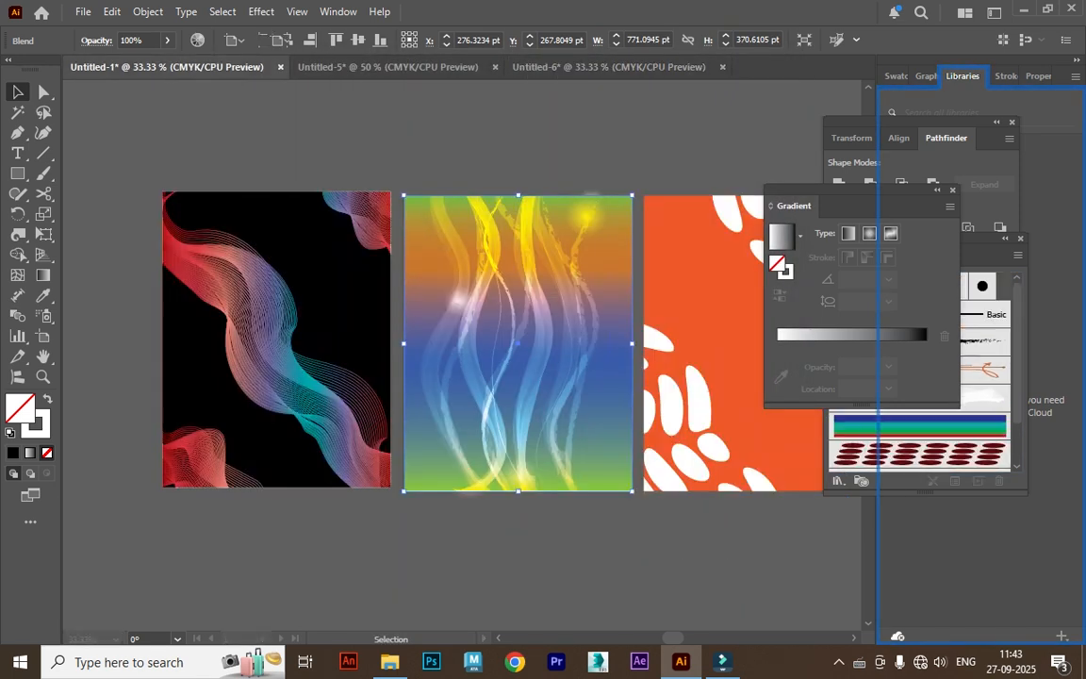
{"action": "left_click", "coordinate": [608, 67]}
{"action": "left_click", "coordinate": [44, 173]}
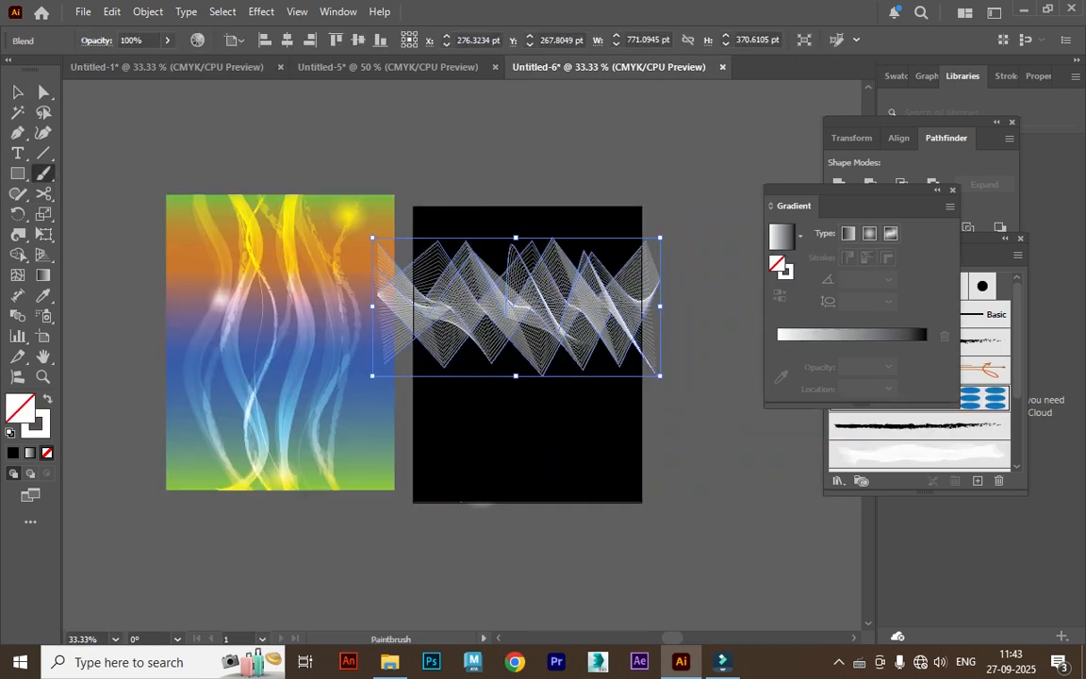
{"action": "left_click", "coordinate": [18, 92]}
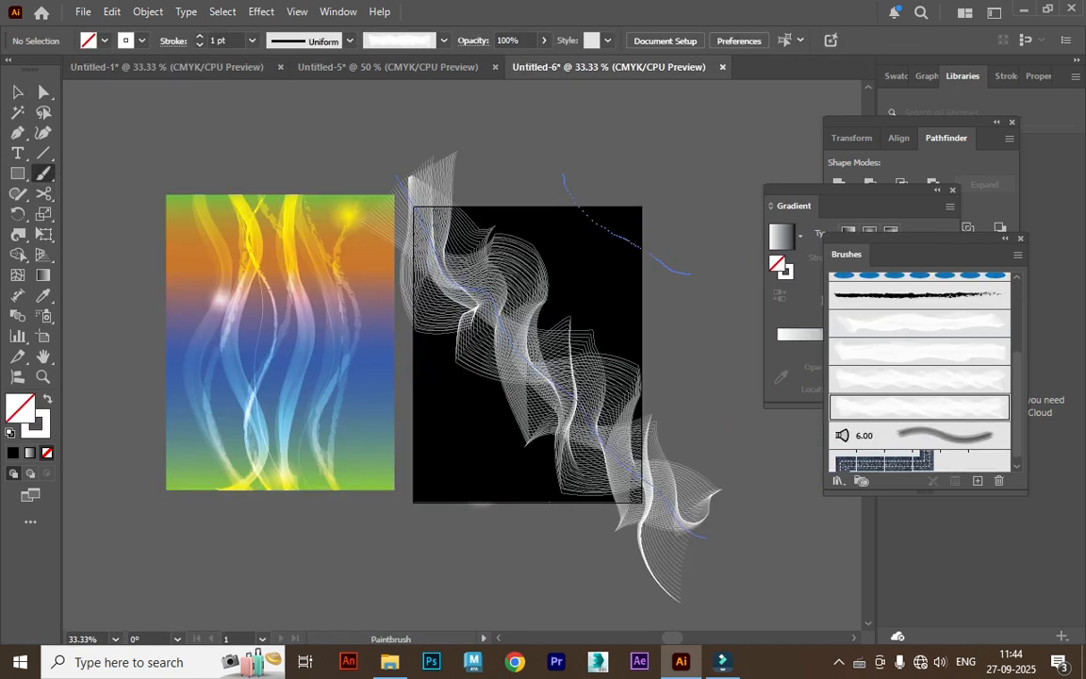
{"action": "left_click_drag", "start_coordinate": [469, 565], "coordinate": [468, 569]}
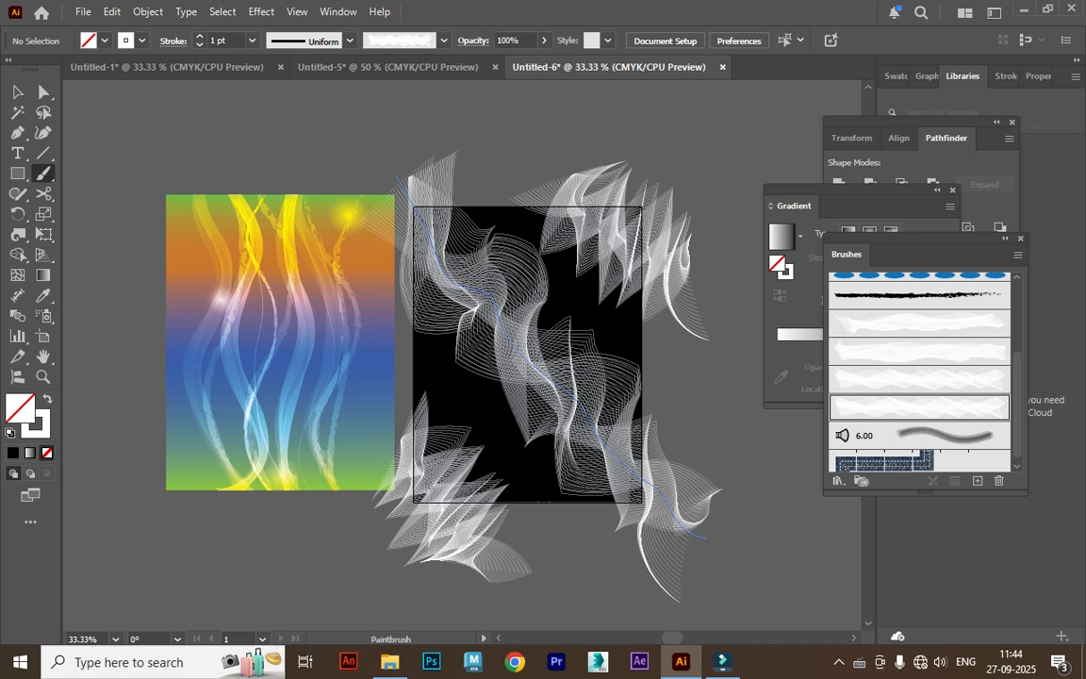
Try a stroke weight of 0.25 pt on the two corner brush strokes and undo it
{"action": "key", "text": "v"}
{"action": "left_click", "coordinate": [597, 228]}
{"action": "left_click", "coordinate": [444, 509], "text": "shift"}
{"action": "left_click", "coordinate": [251, 40]}
{"action": "left_click", "coordinate": [275, 61]}
{"action": "key", "text": "ctrl+shift+a"}
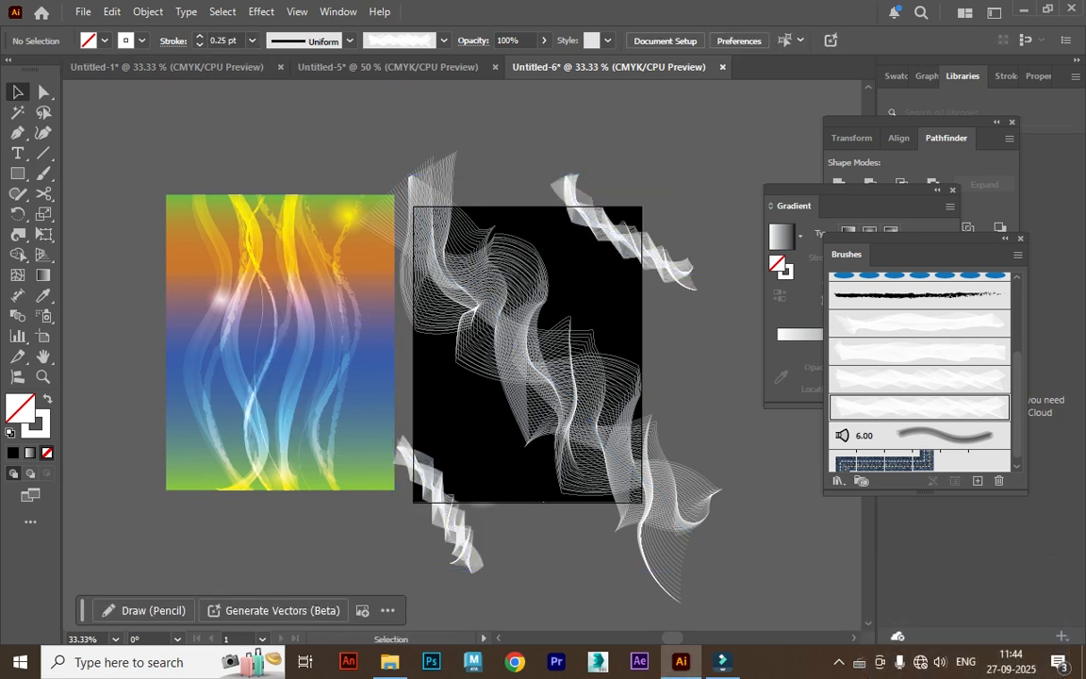
{"action": "key", "text": "ctrl+z"}
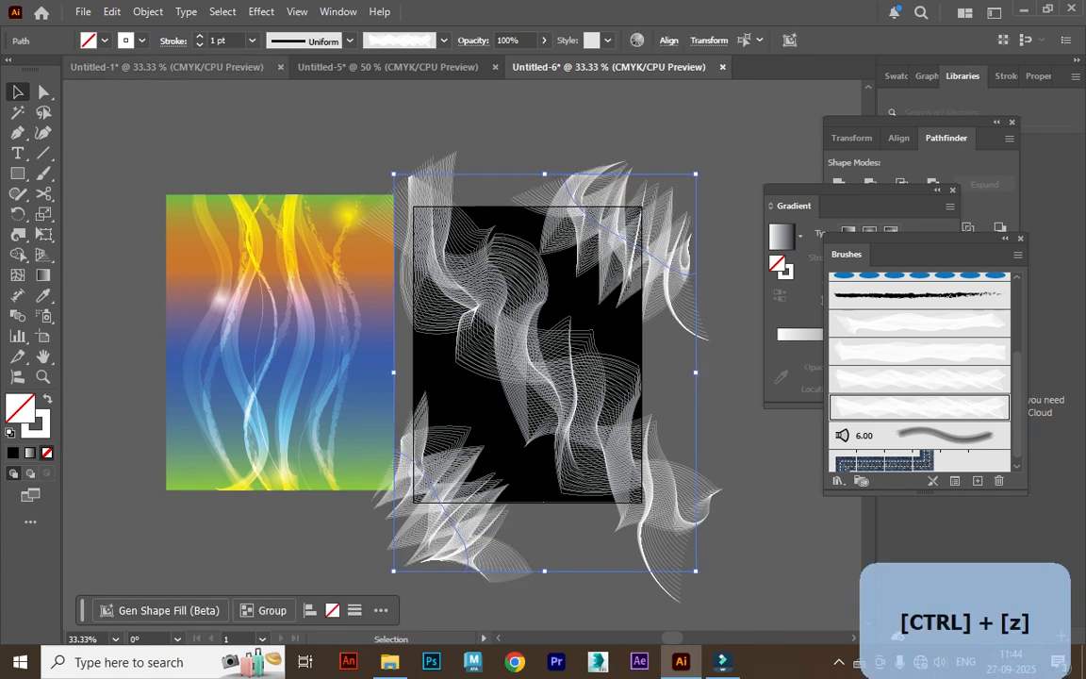
Compare with the reference poster and move the two corner brush strokes outward, away from the poster's centre
{"action": "left_click", "coordinate": [165, 67]}
{"action": "left_click", "coordinate": [608, 67]}
{"action": "left_click_drag", "start_coordinate": [670, 231], "coordinate": [677, 216]}
{"action": "left_click_drag", "start_coordinate": [485, 464], "coordinate": [471, 470]}
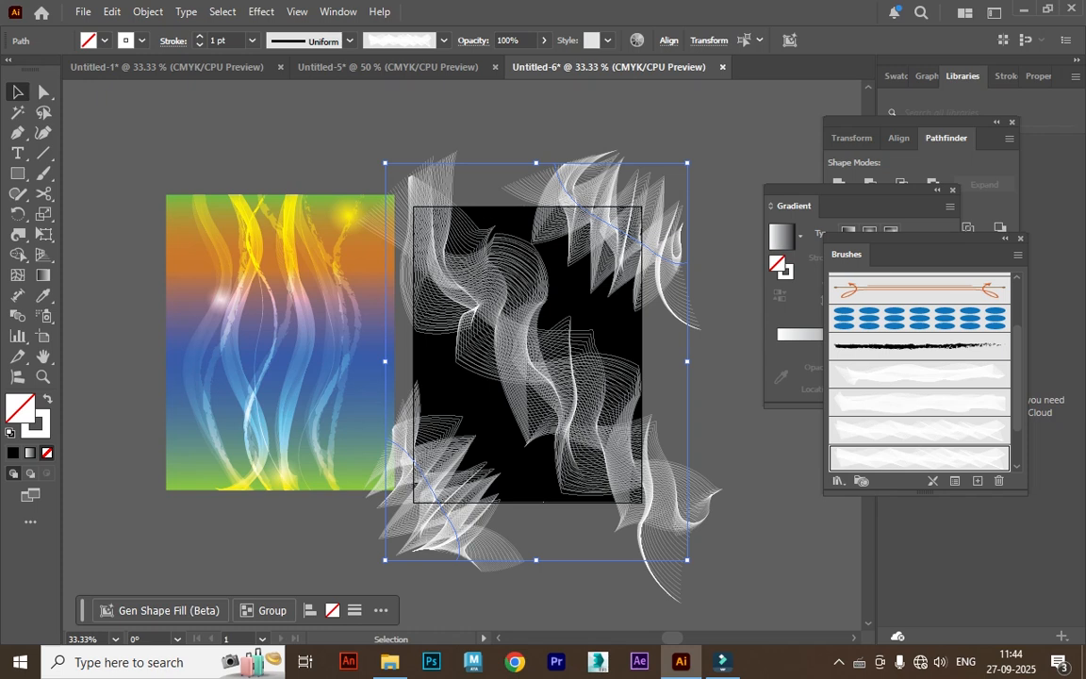
{"action": "left_click", "coordinate": [734, 232]}
{"action": "left_click_drag", "start_coordinate": [664, 227], "coordinate": [676, 215]}
{"action": "left_click_drag", "start_coordinate": [475, 498], "coordinate": [466, 521]}
Set the stroke weight of the diagonal brush stroke to 0.75 pt
{"action": "left_click", "coordinate": [547, 377]}
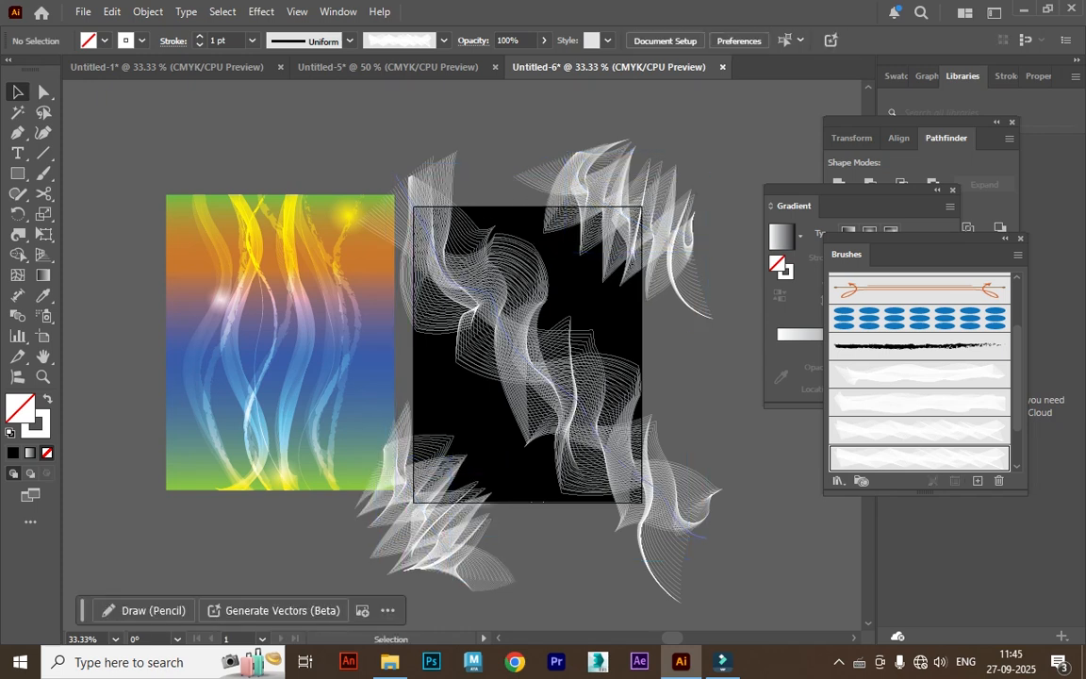
{"action": "left_click", "coordinate": [252, 39]}
{"action": "left_click", "coordinate": [279, 95]}
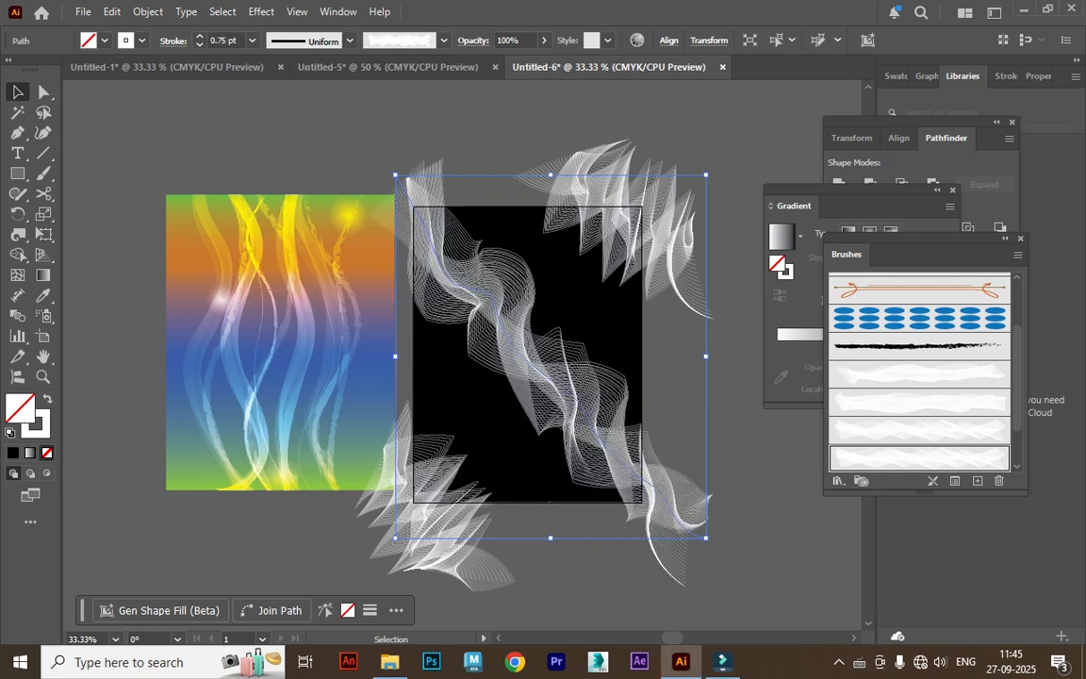
{"action": "key", "text": "ctrl+shift+a"}
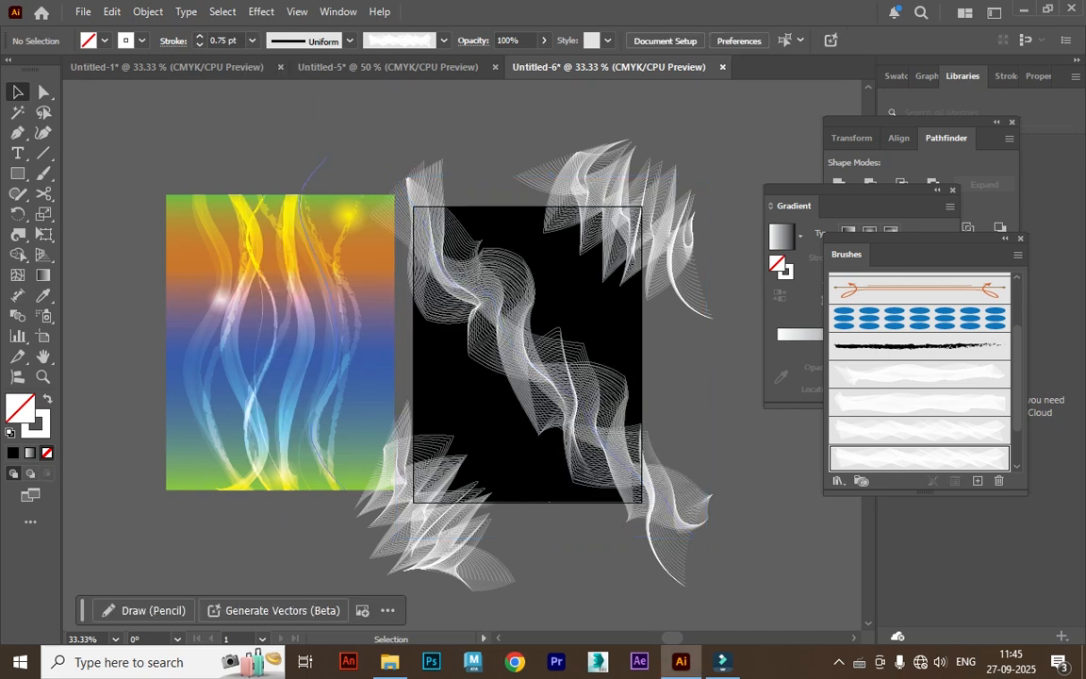
Move the finished colorful poster farther aside and draw a white rectangle with no stroke covering the black artboard
{"action": "left_click_drag", "start_coordinate": [380, 305], "coordinate": [253, 270]}
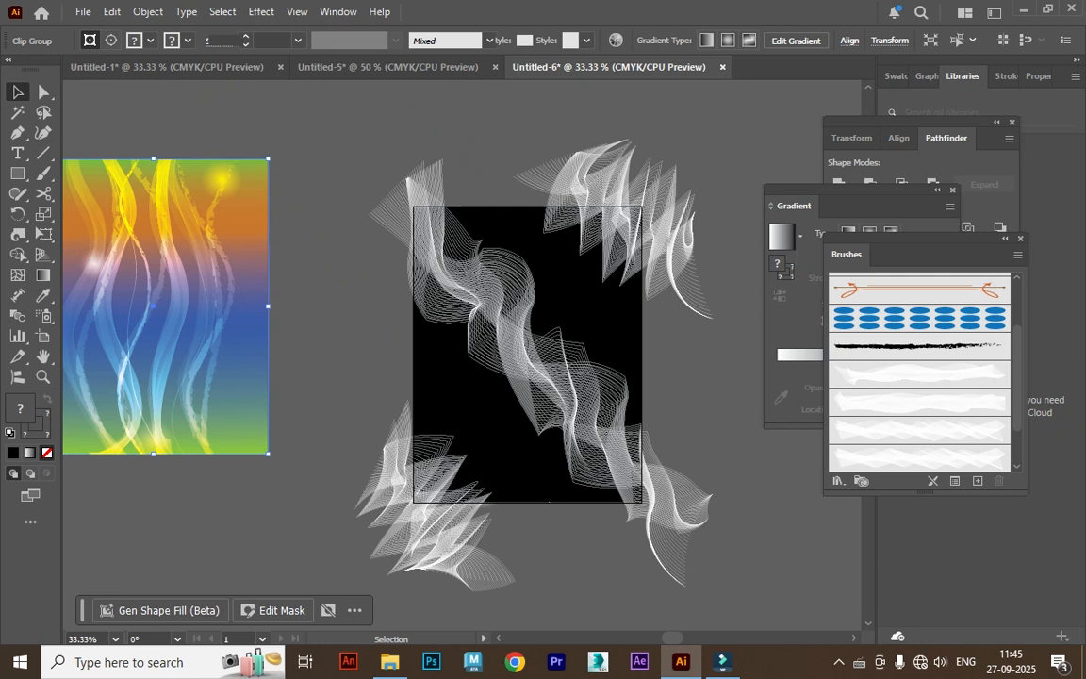
{"action": "left_click", "coordinate": [325, 179]}
{"action": "key", "text": "m"}
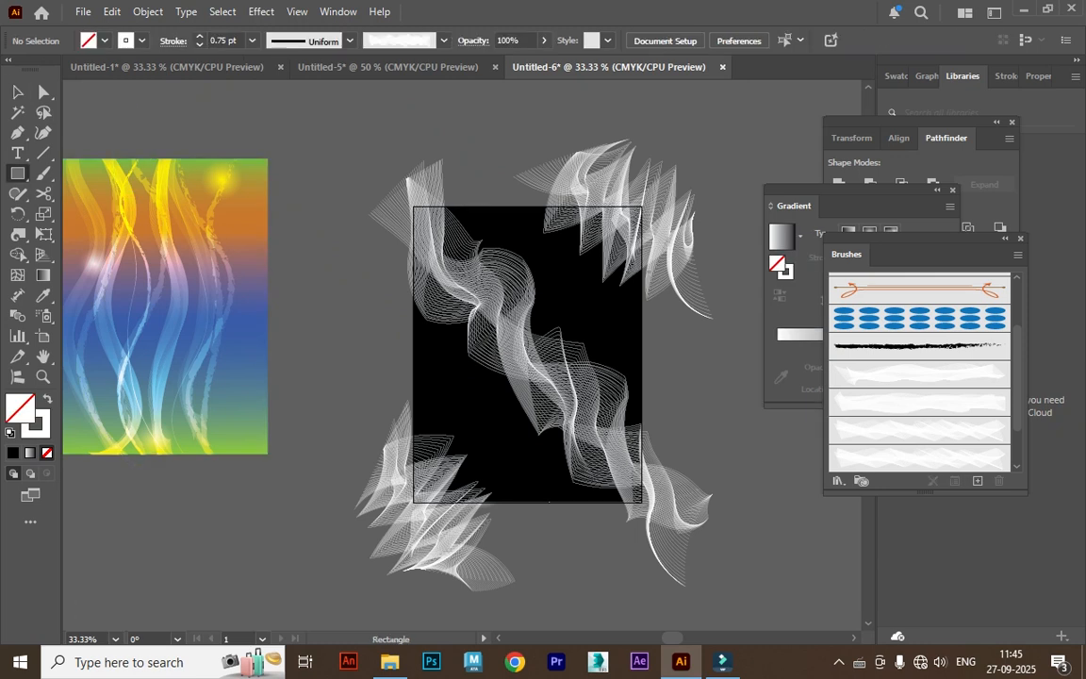
{"action": "left_click_drag", "start_coordinate": [414, 205], "coordinate": [642, 501]}
{"action": "key", "text": "ctrl"}
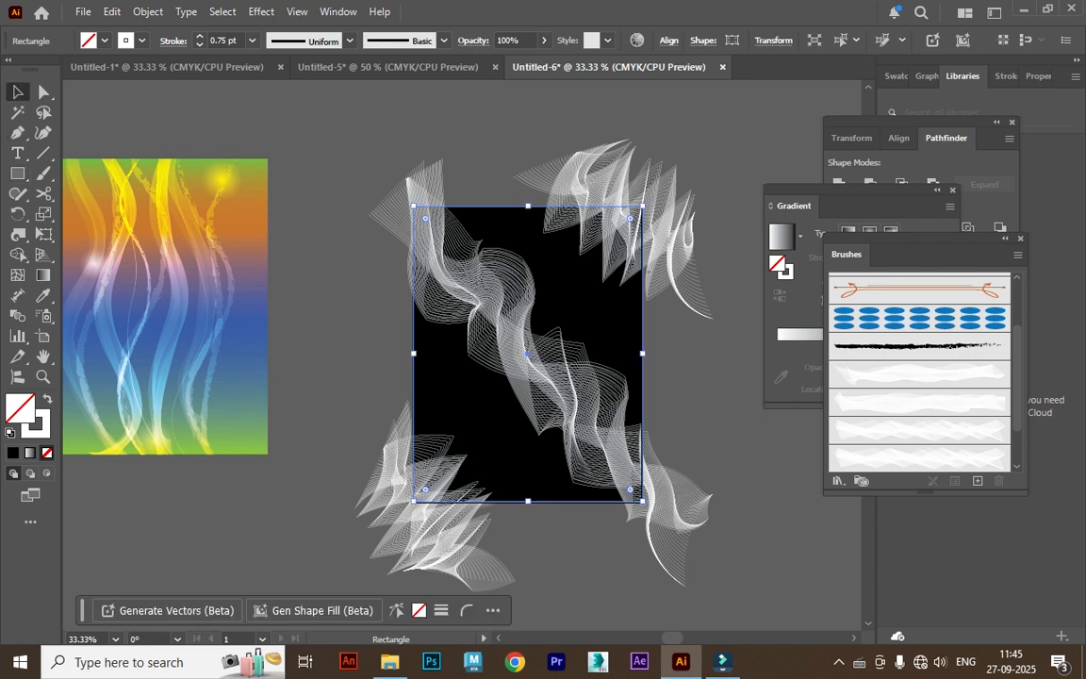
{"action": "key", "text": "shift+x"}
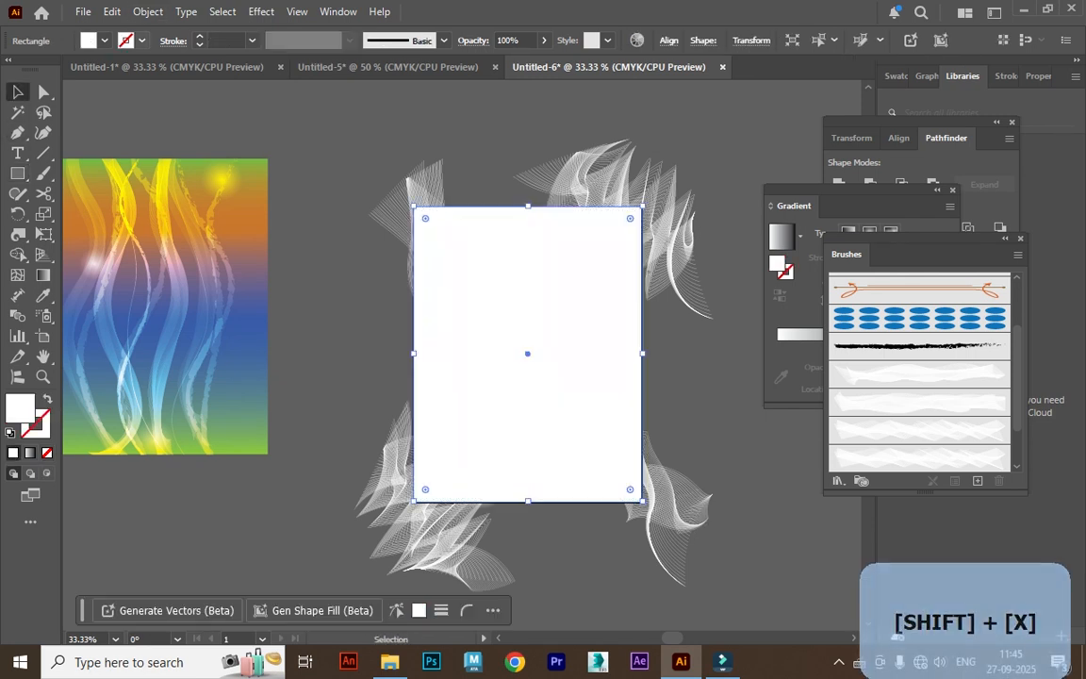
Fill the rectangle with the teal gradient from the Brights gradient library
{"action": "left_click", "coordinate": [103, 40]}
{"action": "left_click", "coordinate": [15, 235]}
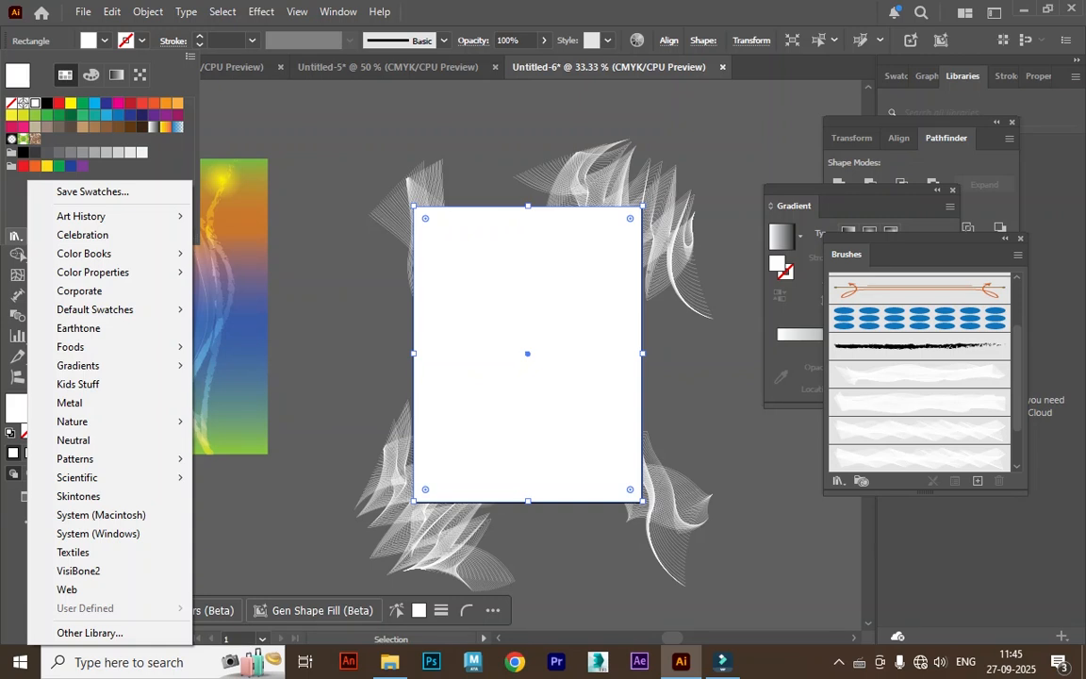
{"action": "mouse_move", "coordinate": [79, 365]}
{"action": "left_click", "coordinate": [234, 293]}
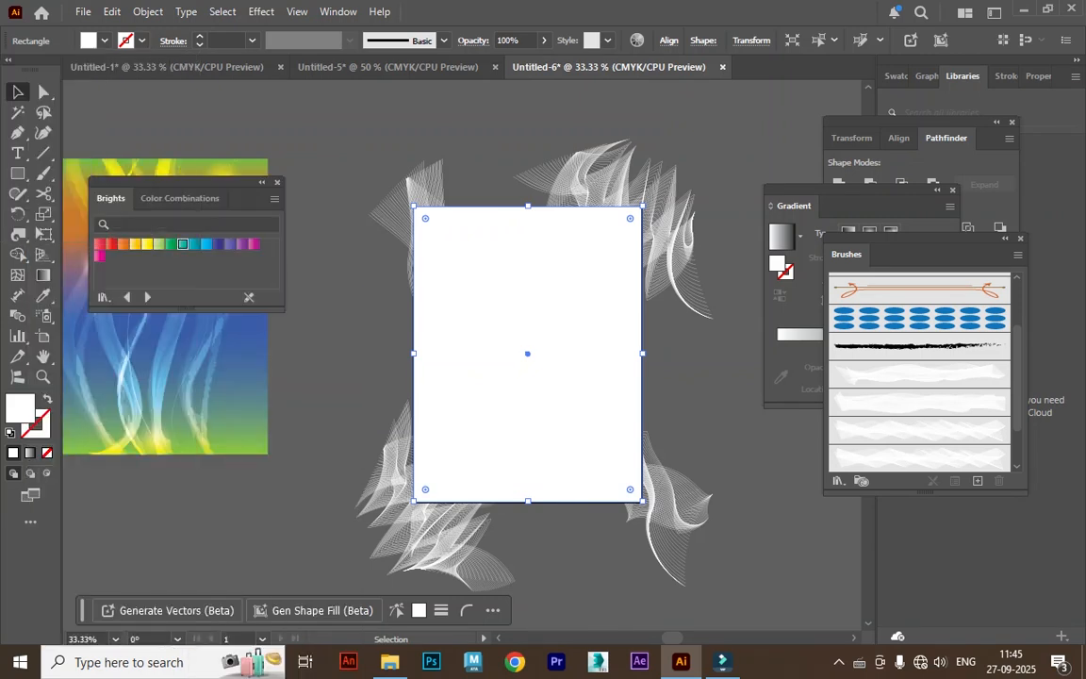
{"action": "left_click", "coordinate": [182, 244]}
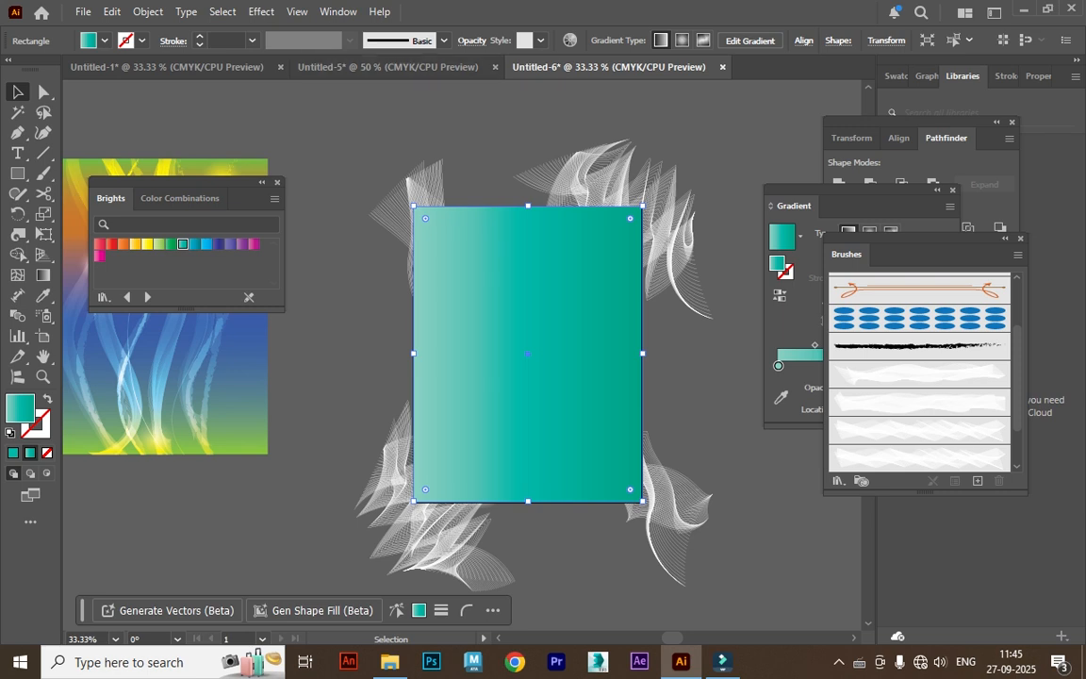
Set the gradient rectangle's blending mode to Multiply so it tints the white lines
{"action": "left_click", "coordinate": [472, 40]}
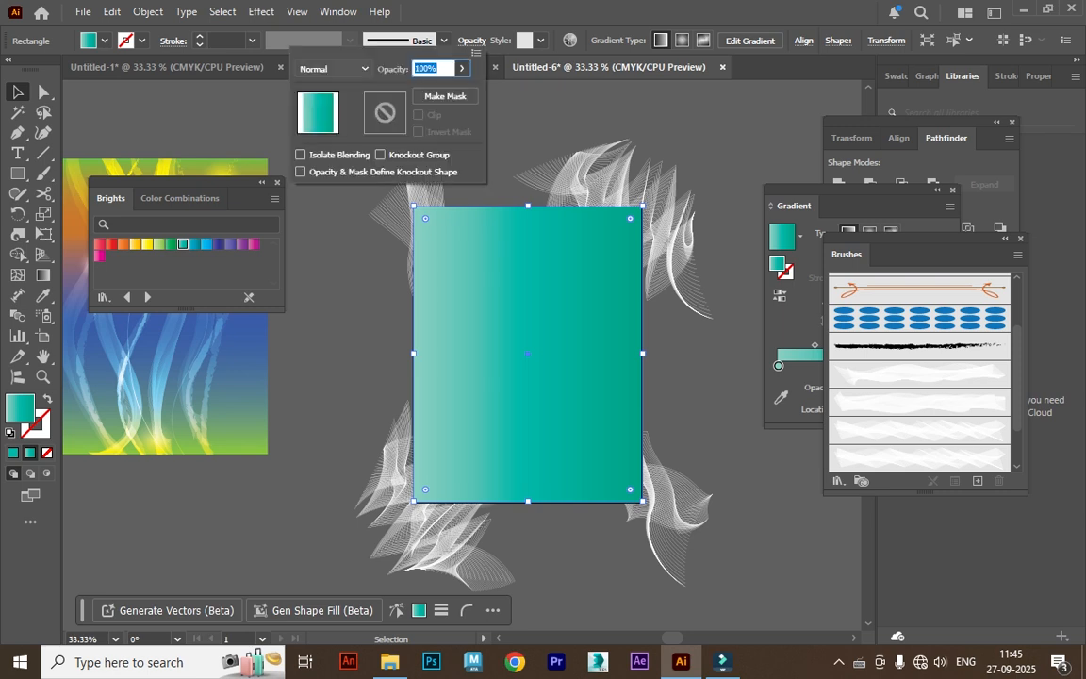
{"action": "left_click", "coordinate": [335, 69]}
{"action": "left_click", "coordinate": [330, 128]}
{"action": "key", "text": "Escape"}
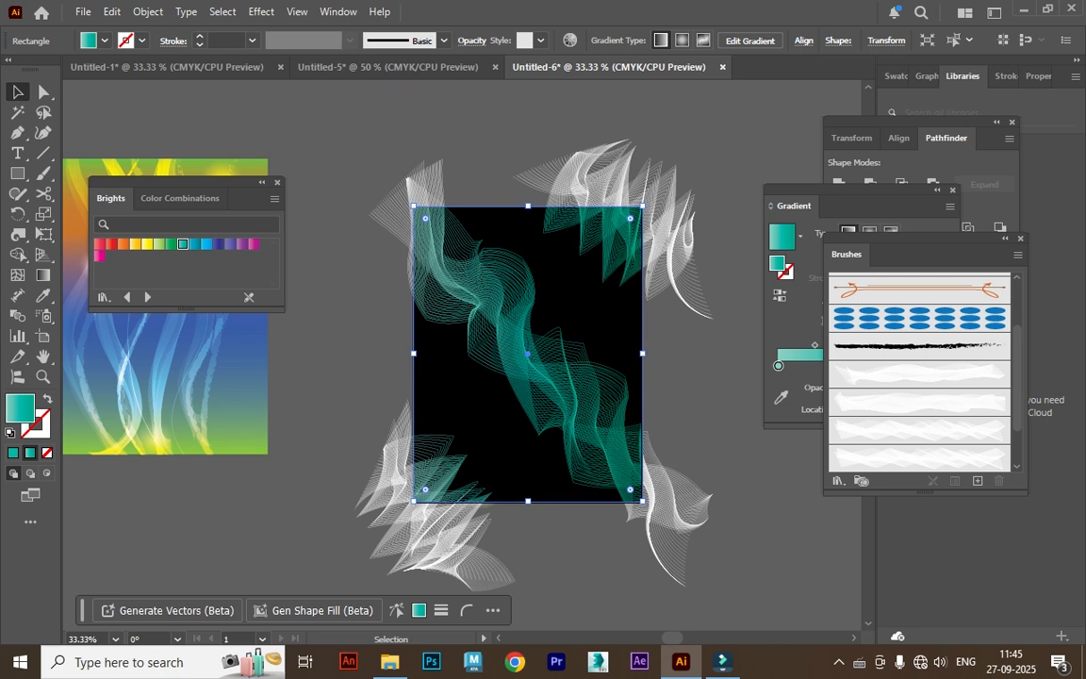
Try several Color Combinations gradients on the rectangle and apply the red, purple and teal one
{"action": "left_click", "coordinate": [148, 296]}
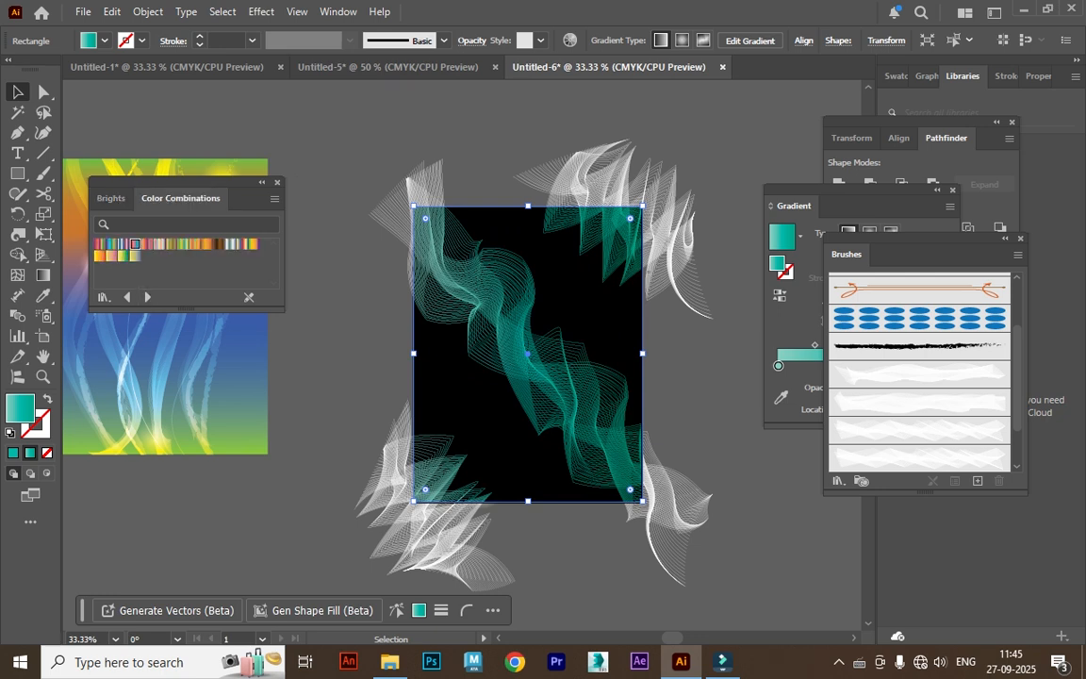
{"action": "left_click", "coordinate": [100, 244]}
{"action": "left_click", "coordinate": [135, 244]}
{"action": "left_click", "coordinate": [147, 244]}
{"action": "left_click", "coordinate": [159, 244]}
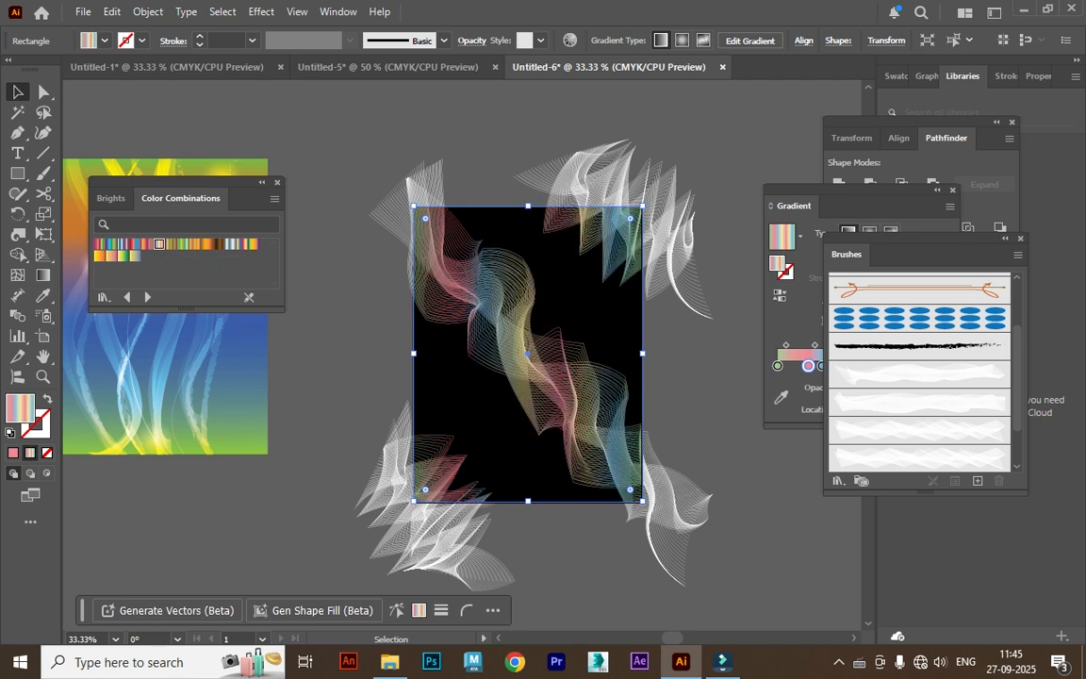
{"action": "left_click", "coordinate": [135, 244]}
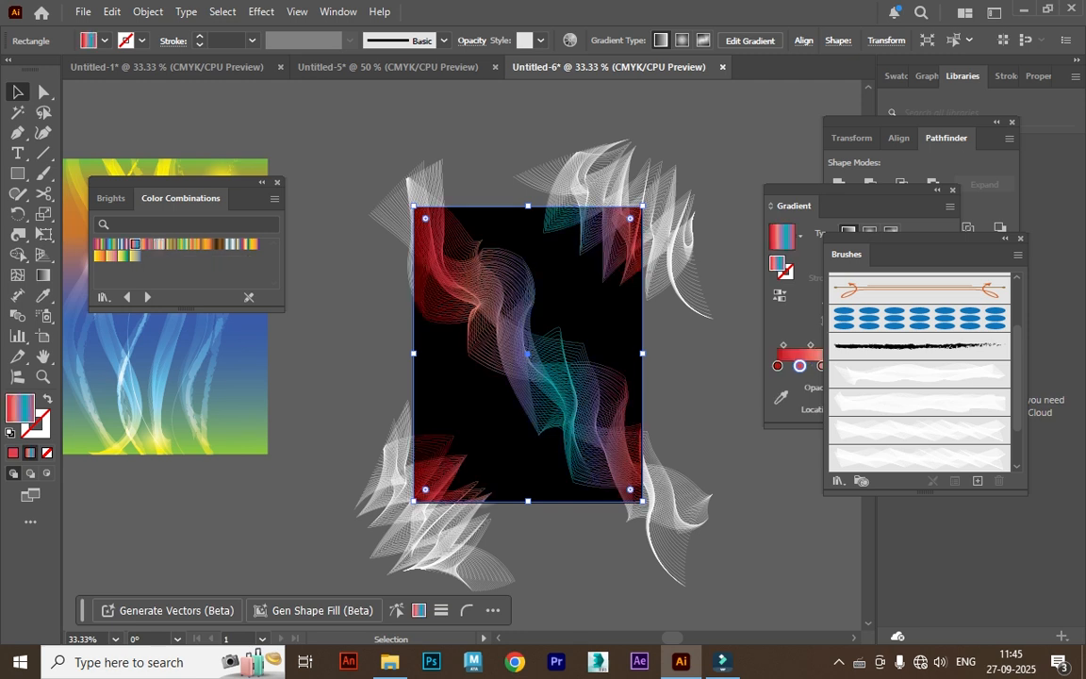
{"action": "left_click", "coordinate": [720, 355]}
{"action": "left_click", "coordinate": [642, 271]}
{"action": "left_click_drag", "start_coordinate": [642, 271], "coordinate": [594, 252]}
{"action": "key", "text": "ctrl+z"}
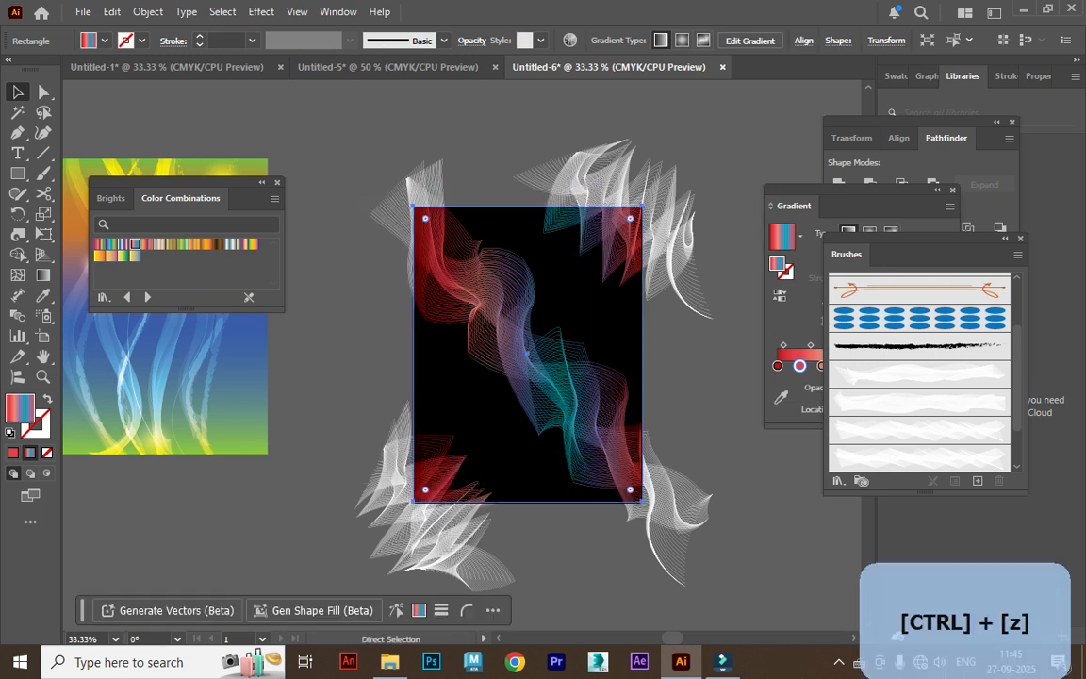
Duplicate the gradient rectangle in place, and make a clipping mask from all the artwork over the black poster
{"action": "key", "text": "ctrl+f"}
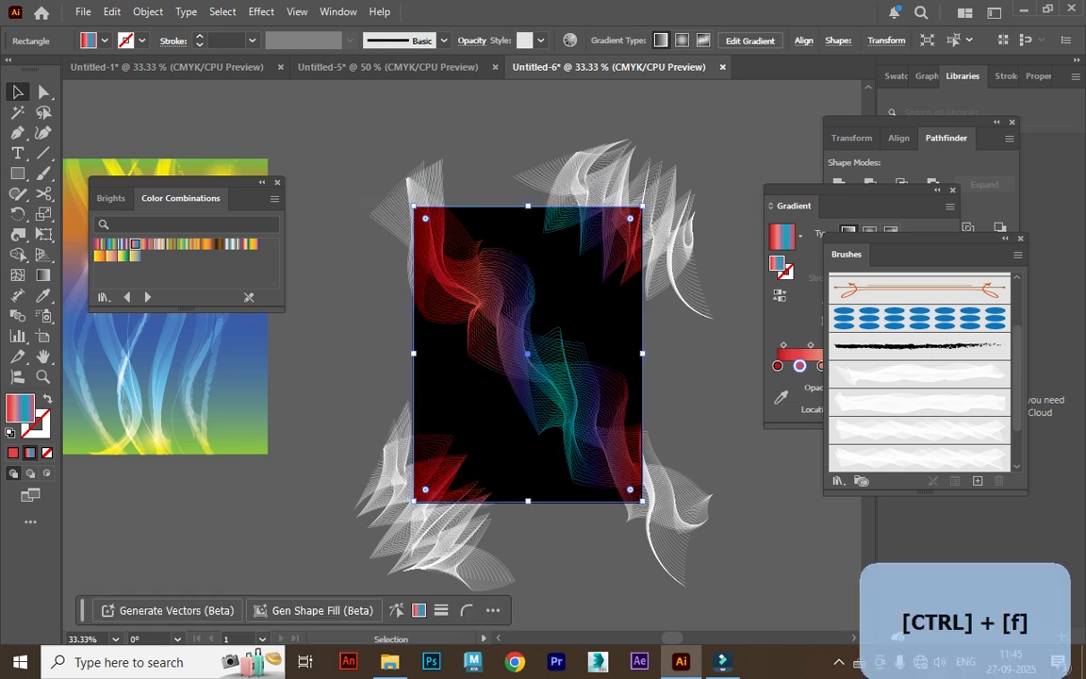
{"action": "left_click_drag", "start_coordinate": [373, 131], "coordinate": [703, 528]}
{"action": "right_click", "coordinate": [572, 304]}
{"action": "left_click", "coordinate": [646, 385]}
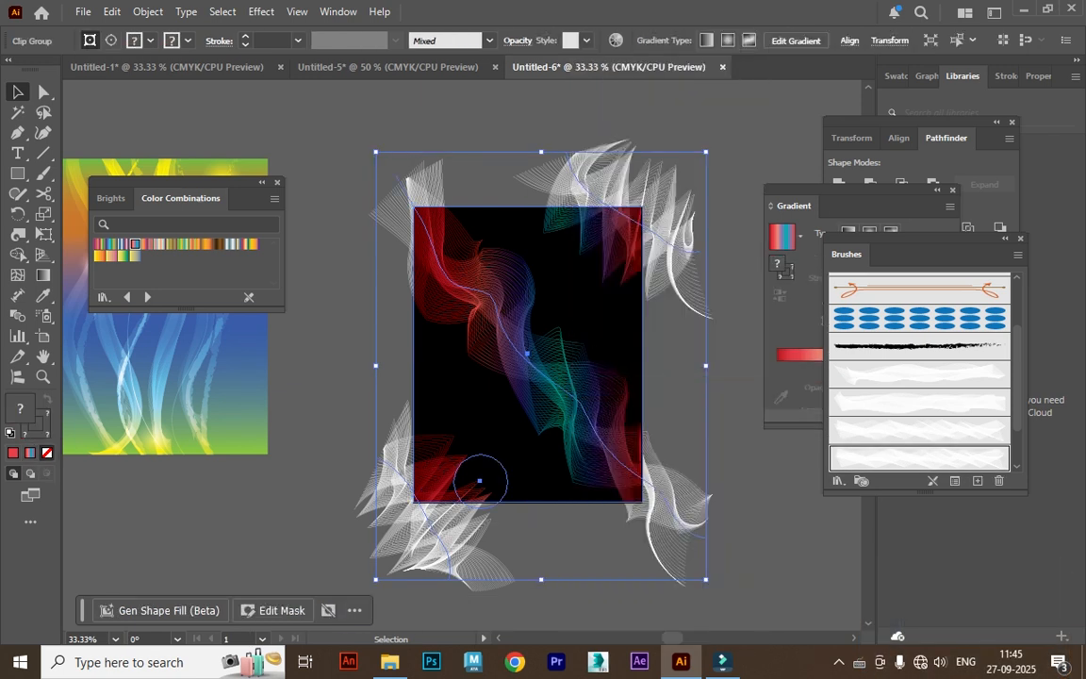
Cut the clipped line artwork away from the black poster
{"action": "key", "text": "ctrl+shift+a"}
{"action": "left_click_drag", "start_coordinate": [388, 159], "coordinate": [749, 417]}
{"action": "key", "text": "ctrl+x"}
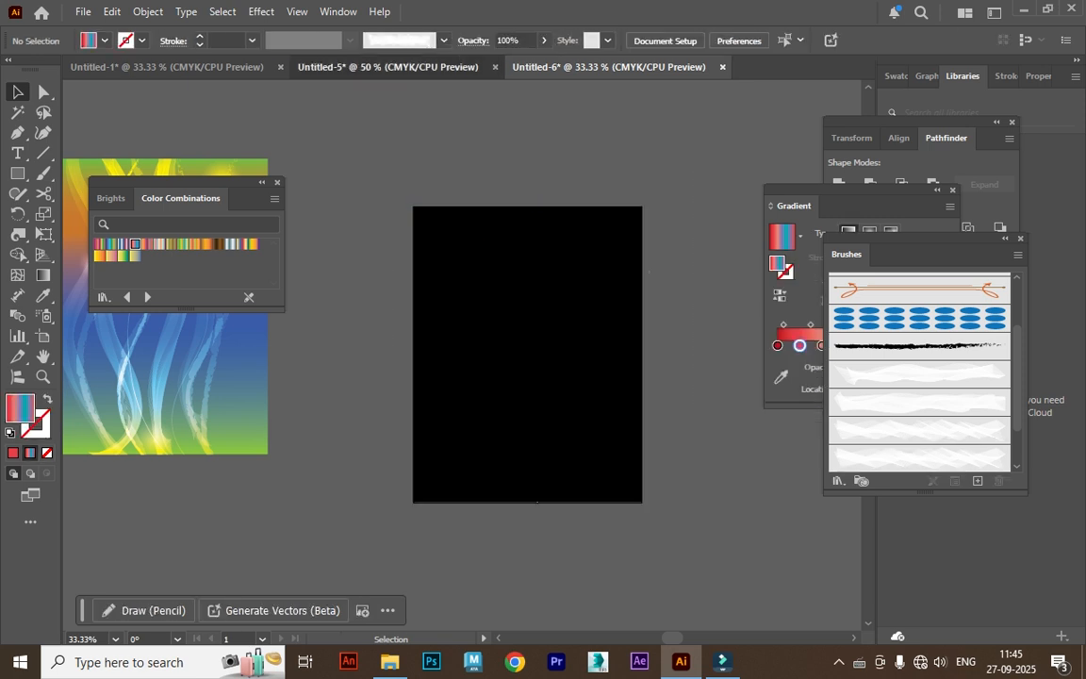
Close the Untitled-6 document without saving its changes
{"action": "left_click", "coordinate": [387, 66]}
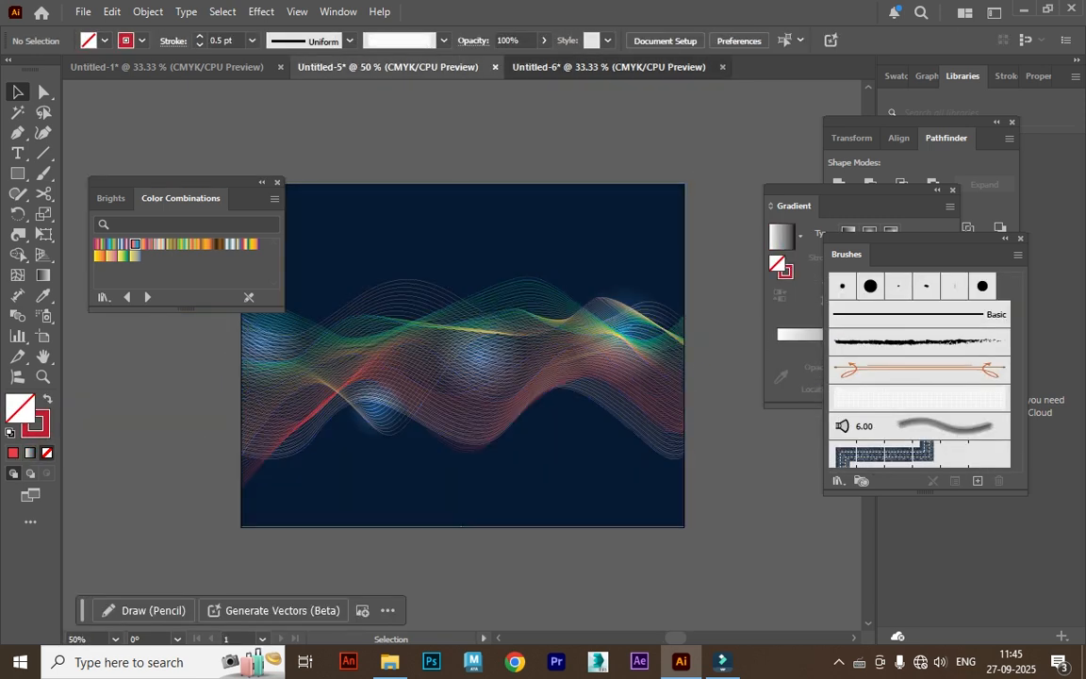
{"action": "left_click", "coordinate": [608, 67]}
{"action": "left_click", "coordinate": [723, 67]}
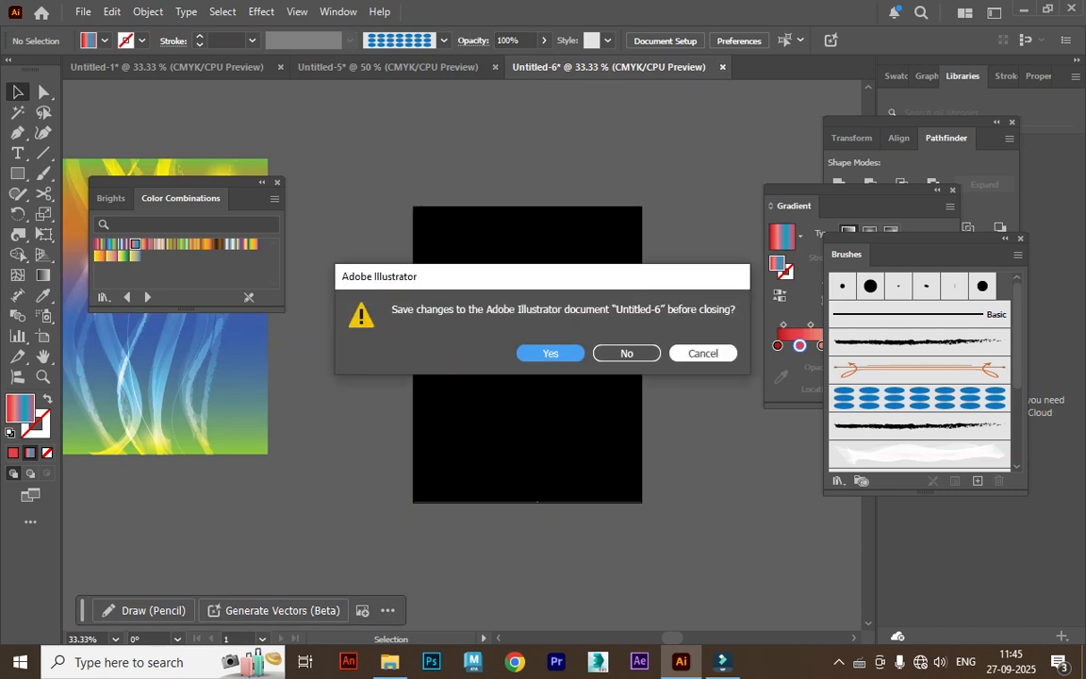
{"action": "left_click", "coordinate": [626, 353]}
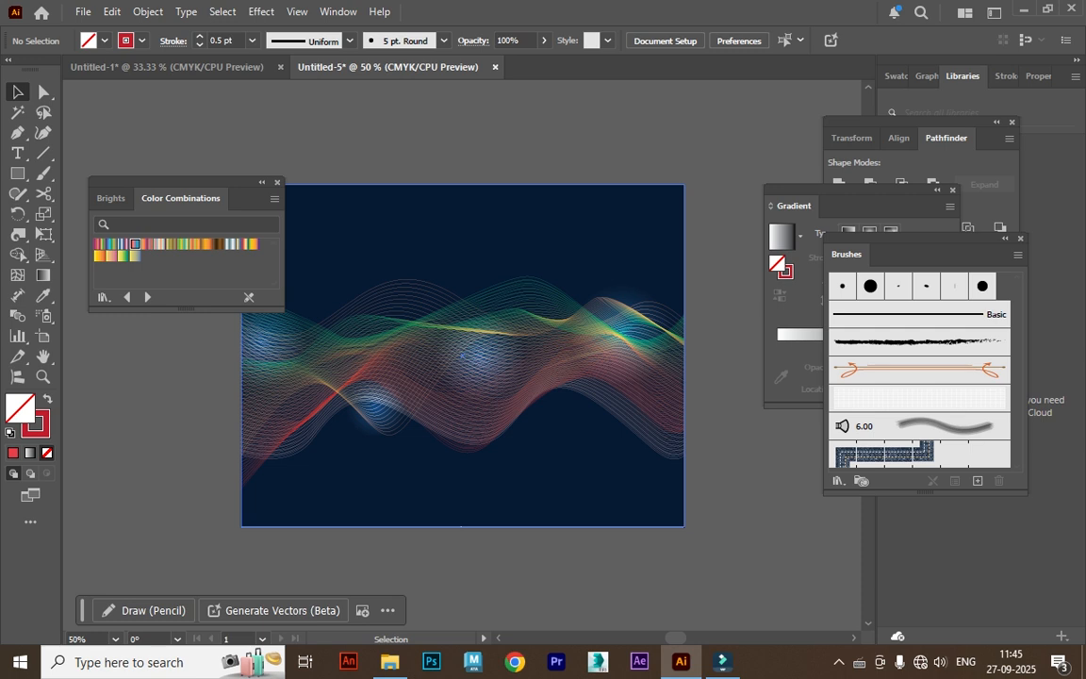
Create a new blank document
{"action": "left_click", "coordinate": [83, 12]}
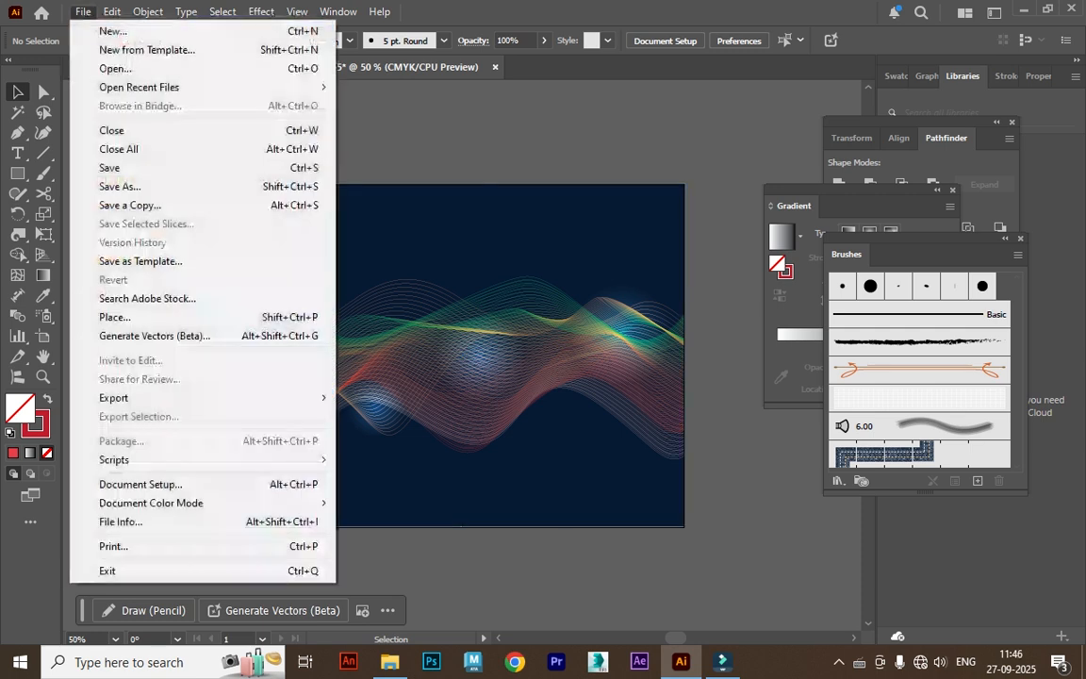
{"action": "left_click", "coordinate": [106, 30]}
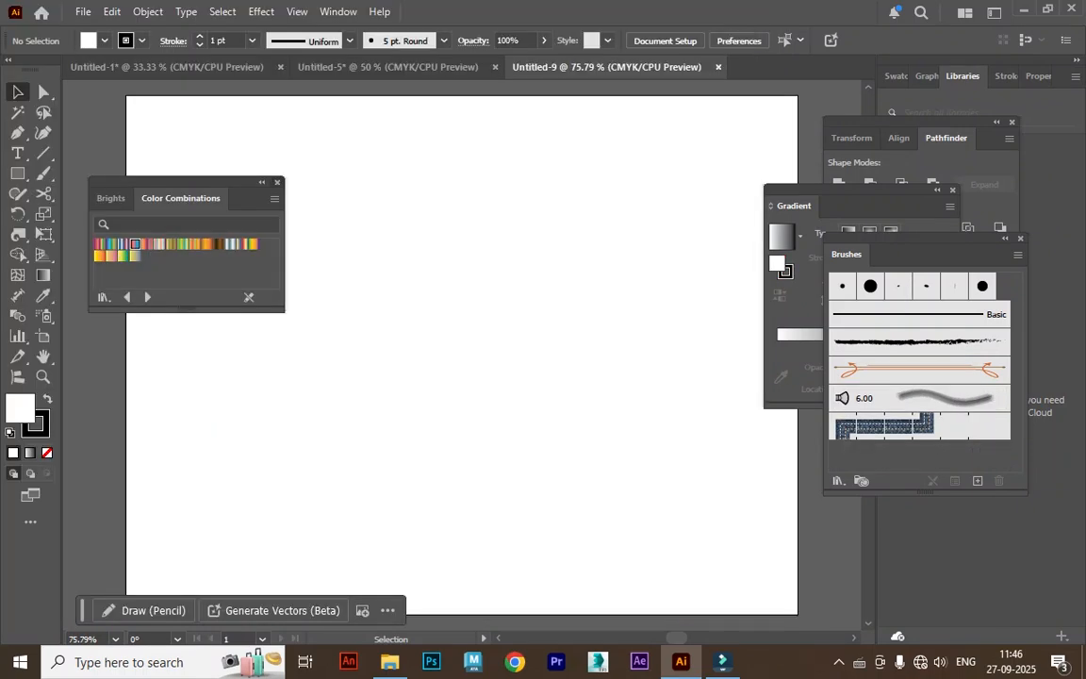
{"action": "key", "text": "ctrl+minus"}
{"action": "left_click_drag", "start_coordinate": [461, 354], "coordinate": [412, 350]}
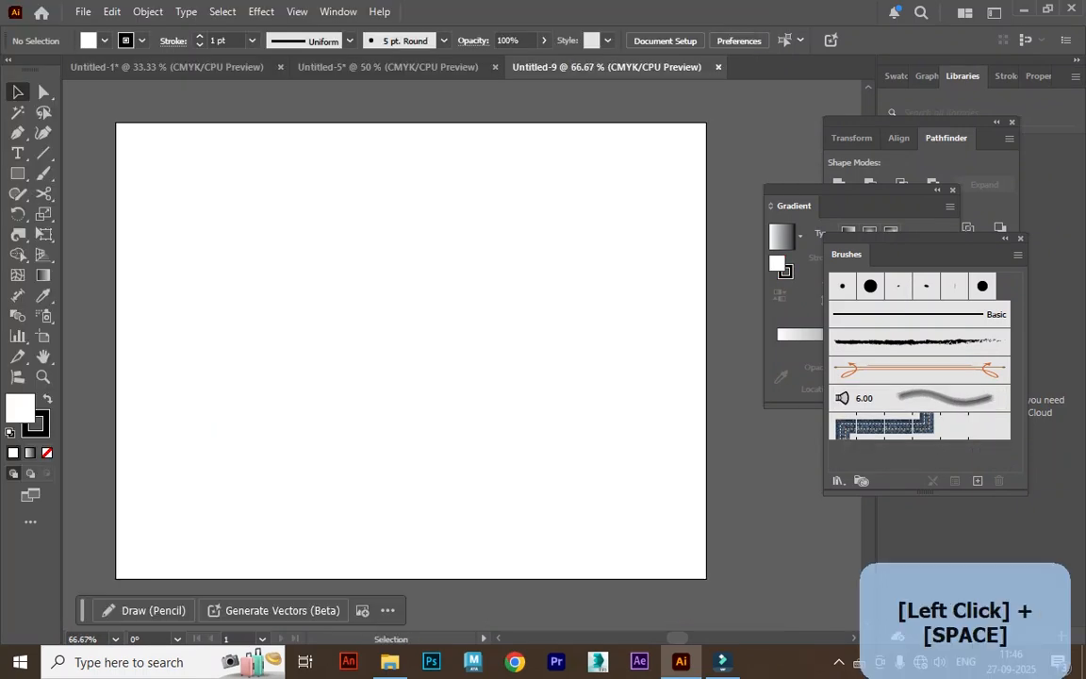
Draw a rectangle covering the whole artboard and fill it with dark blue 03233A
{"action": "key", "text": "m"}
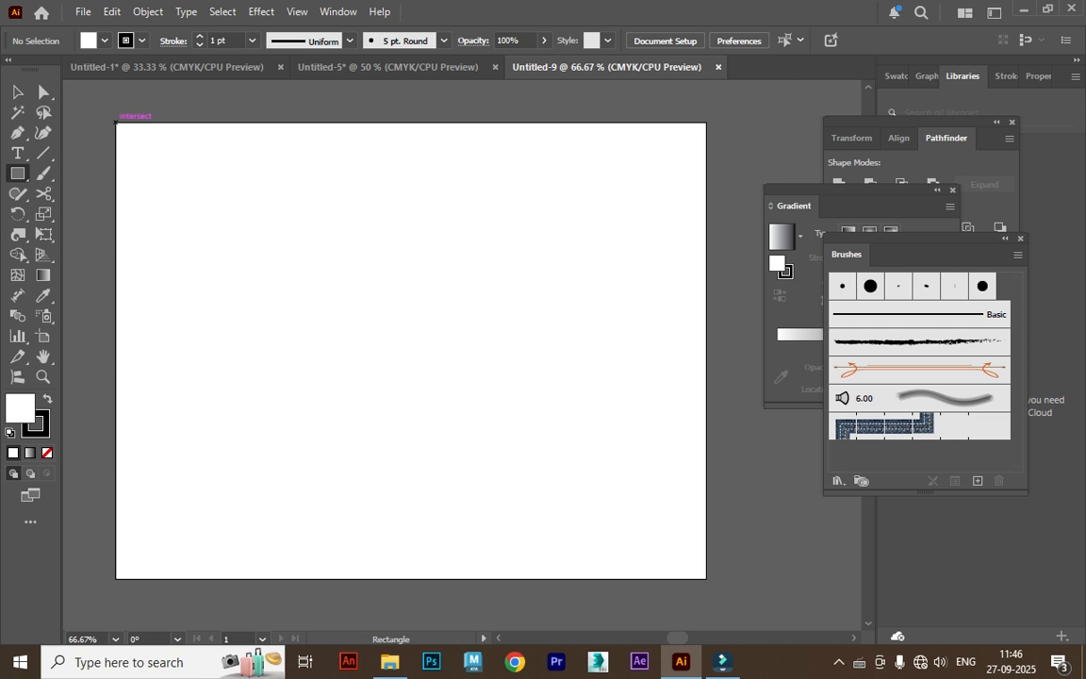
{"action": "left_click_drag", "start_coordinate": [116, 122], "coordinate": [706, 578]}
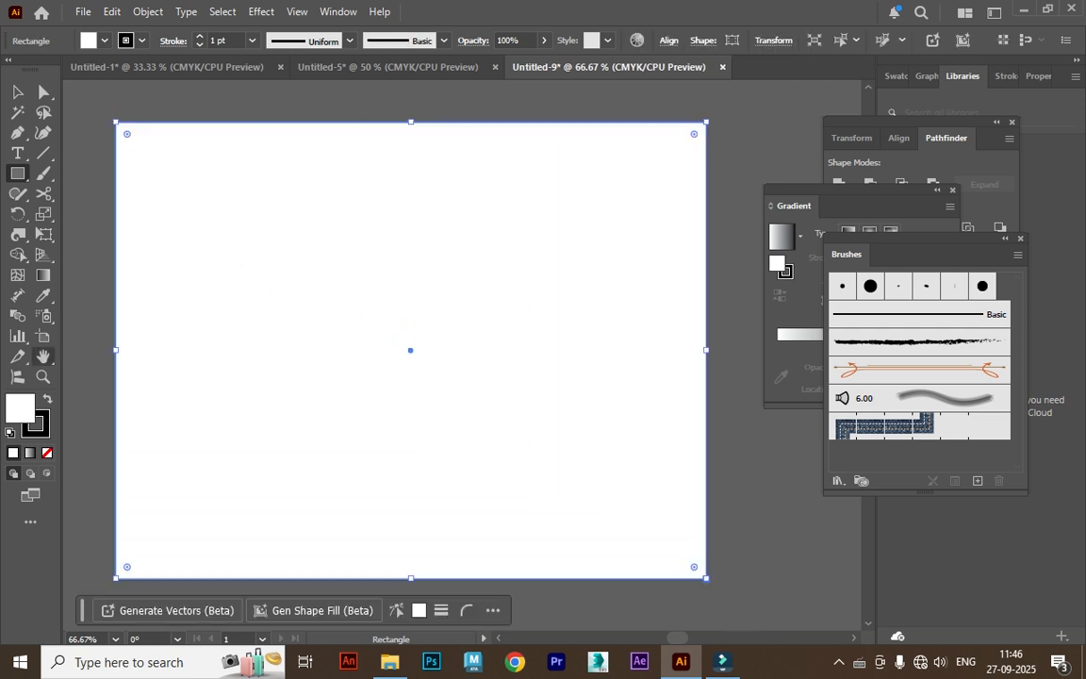
{"action": "double_click", "coordinate": [20, 408]}
{"action": "left_click_drag", "start_coordinate": [790, 288], "coordinate": [793, 291]}
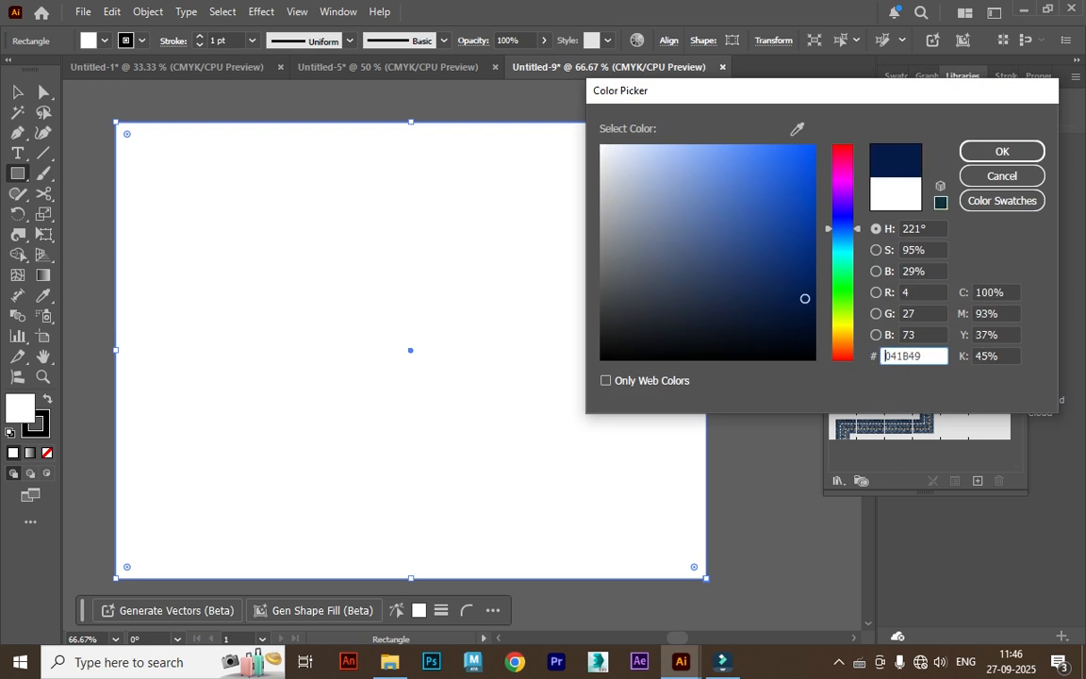
{"action": "left_click", "coordinate": [842, 237]}
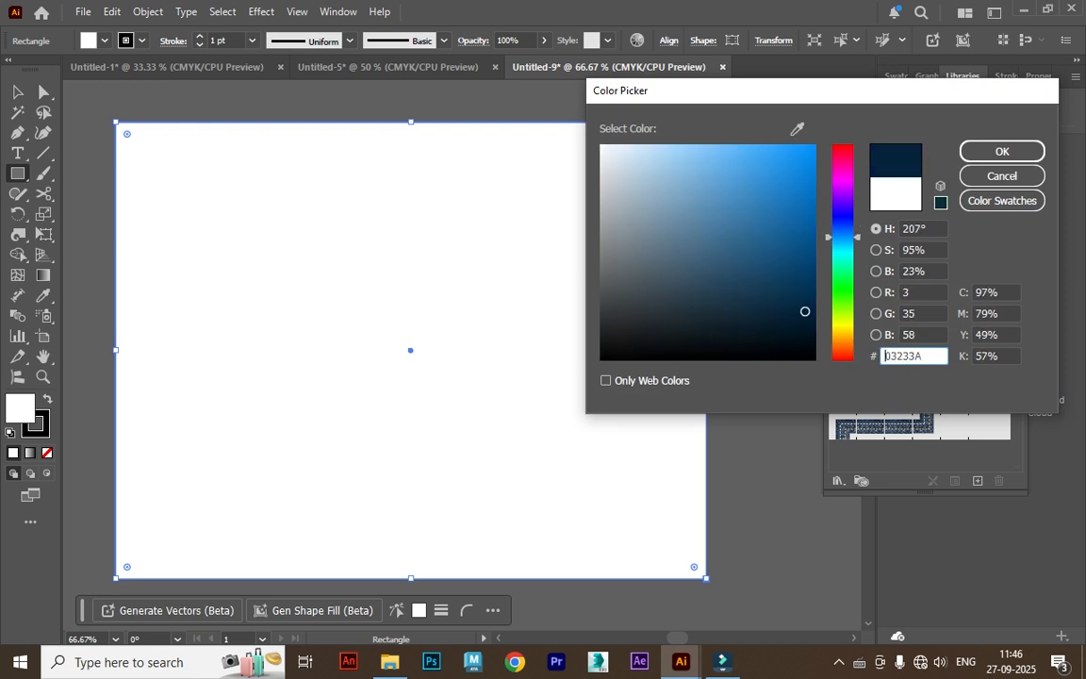
{"action": "key", "text": "Return"}
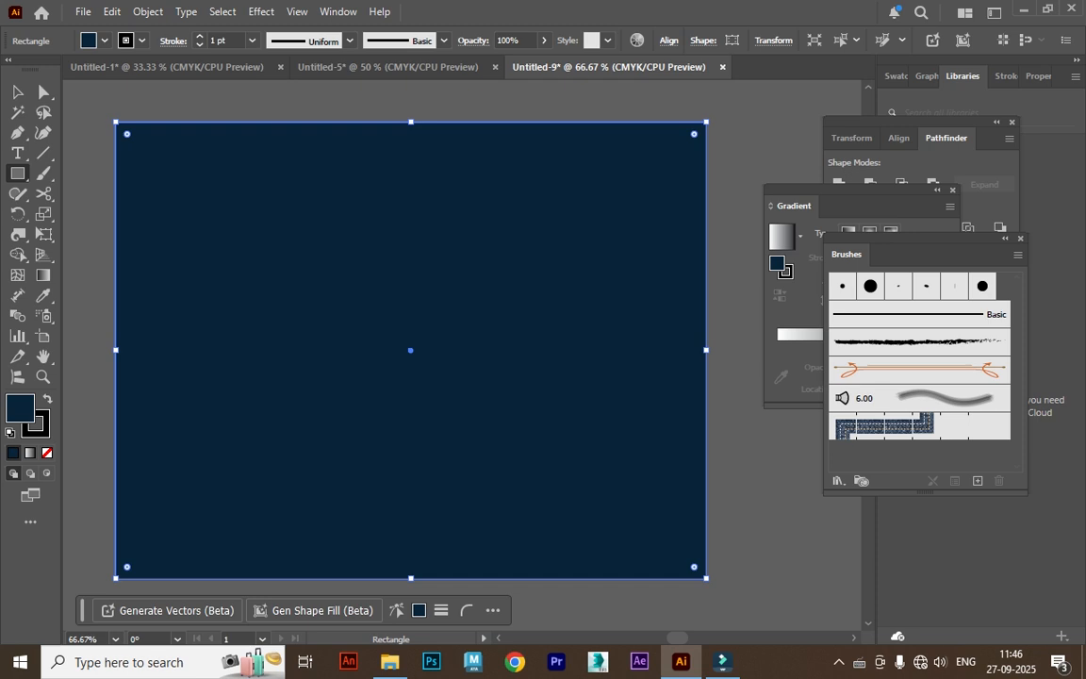
Draw a gentle wavy path with the Pen tool across the upper part of the blue rectangle, starting outside its left edge
{"action": "key", "text": "ctrl+shift+a"}
{"action": "key", "text": "ctrl+minus"}
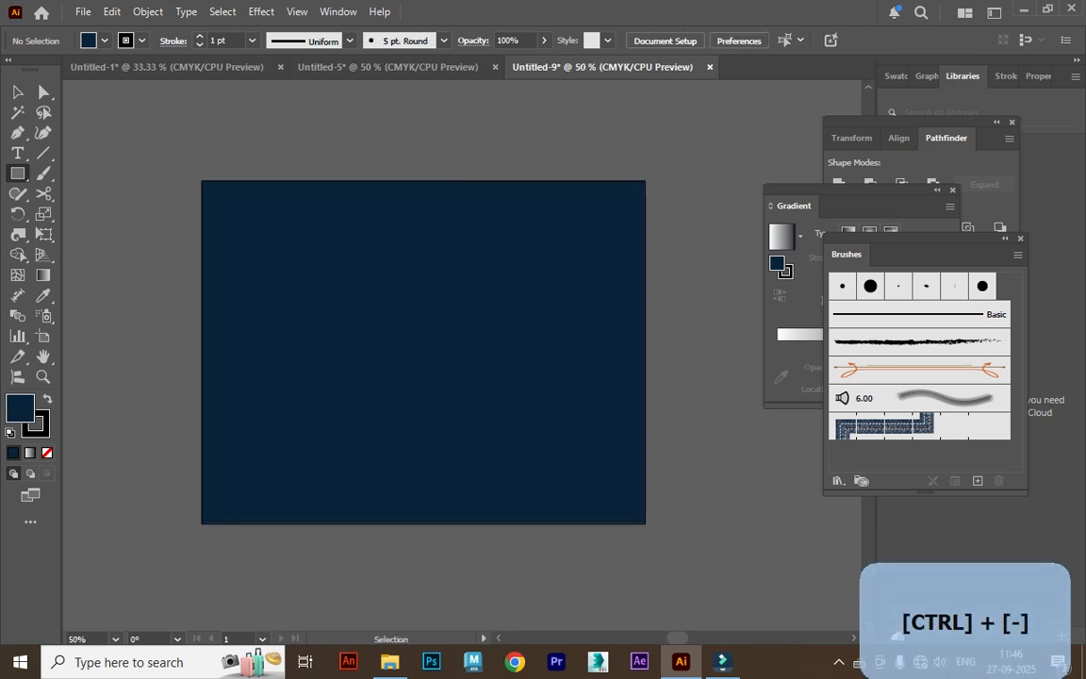
{"action": "key", "text": "p"}
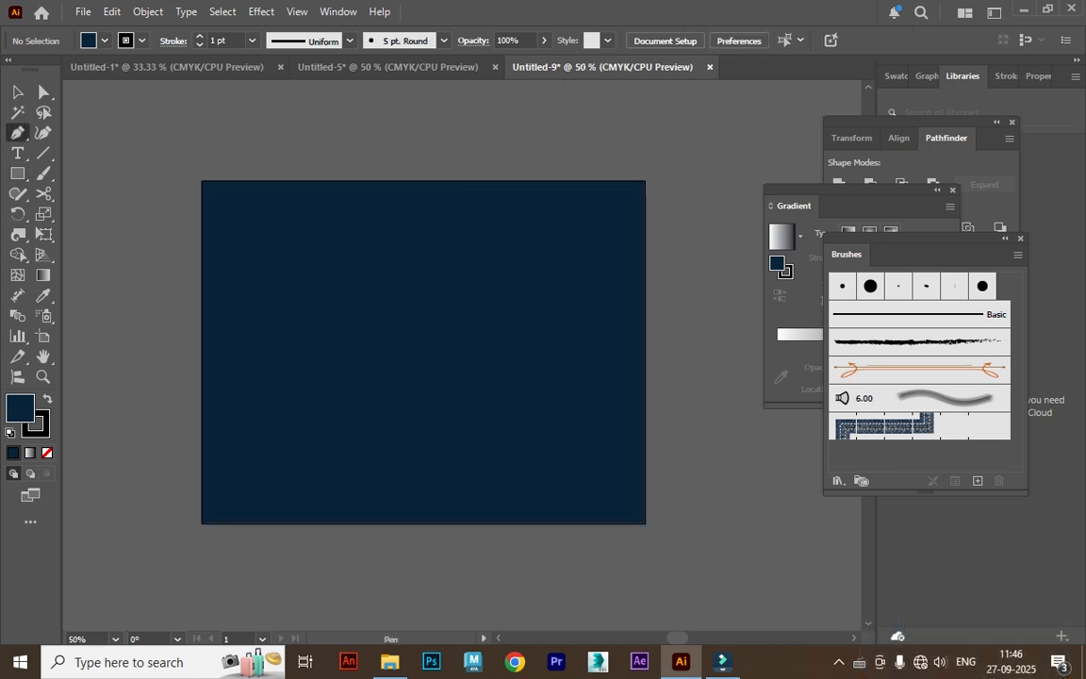
{"action": "left_click", "coordinate": [177, 257]}
{"action": "mouse_move", "coordinate": [259, 288]}
{"action": "left_mouse_down"}
{"action": "mouse_move", "coordinate": [285, 277]}
{"action": "mouse_move", "coordinate": [388, 301]}
{"action": "mouse_move", "coordinate": [488, 279]}
{"action": "mouse_move", "coordinate": [552, 305]}
{"action": "mouse_move", "coordinate": [592, 281]}
{"action": "mouse_move", "coordinate": [680, 325]}
{"action": "left_mouse_up"}
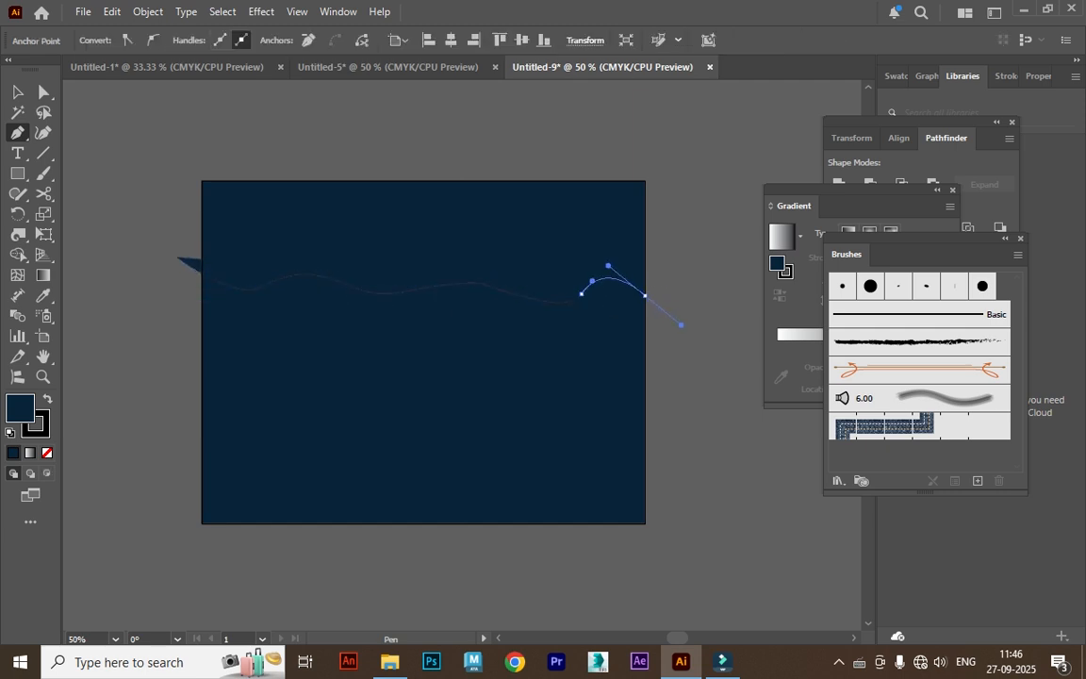
{"action": "key", "text": "v"}
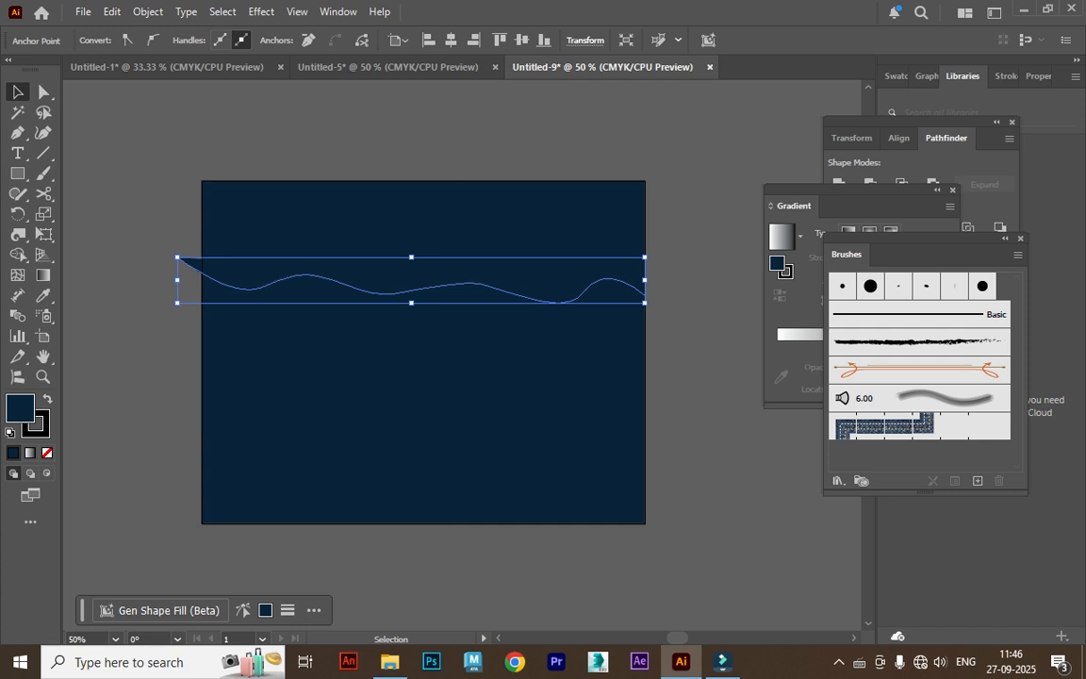
Remove the wavy path's fill and give it a 0.5 pt orange stroke
{"action": "left_click", "coordinate": [94, 40]}
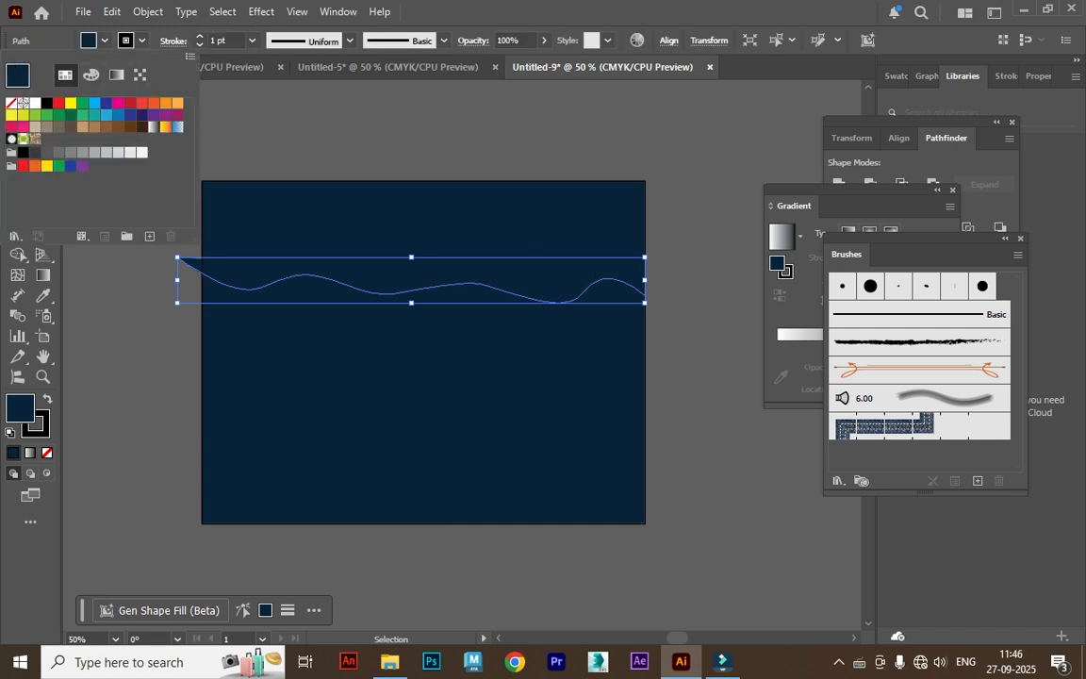
{"action": "left_click", "coordinate": [19, 101]}
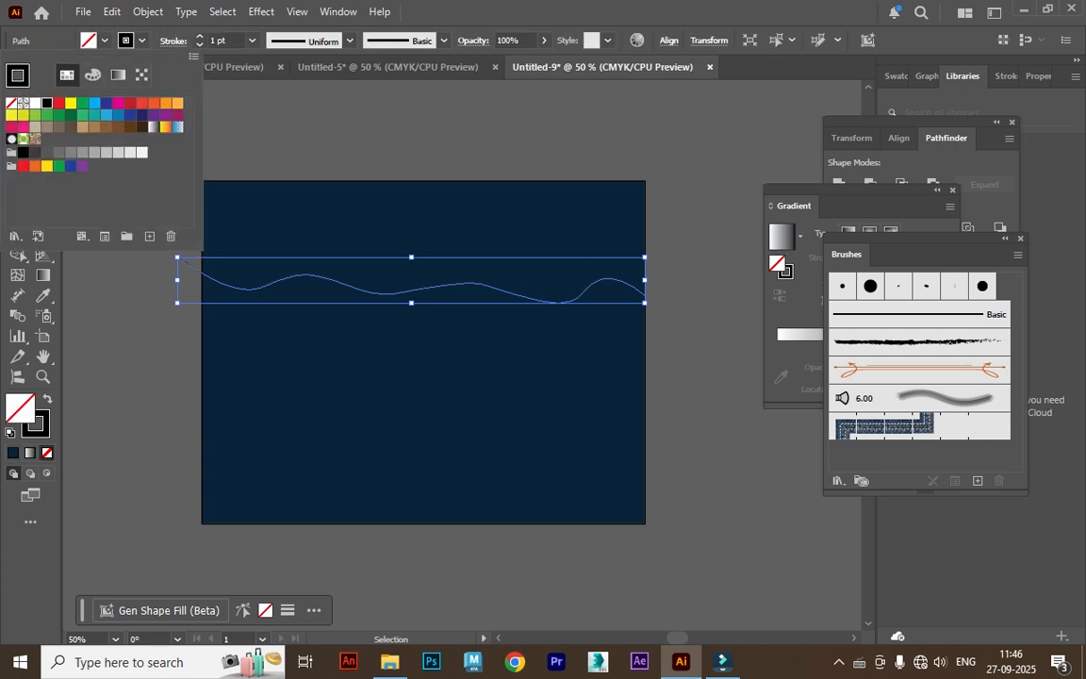
{"action": "left_click", "coordinate": [35, 102]}
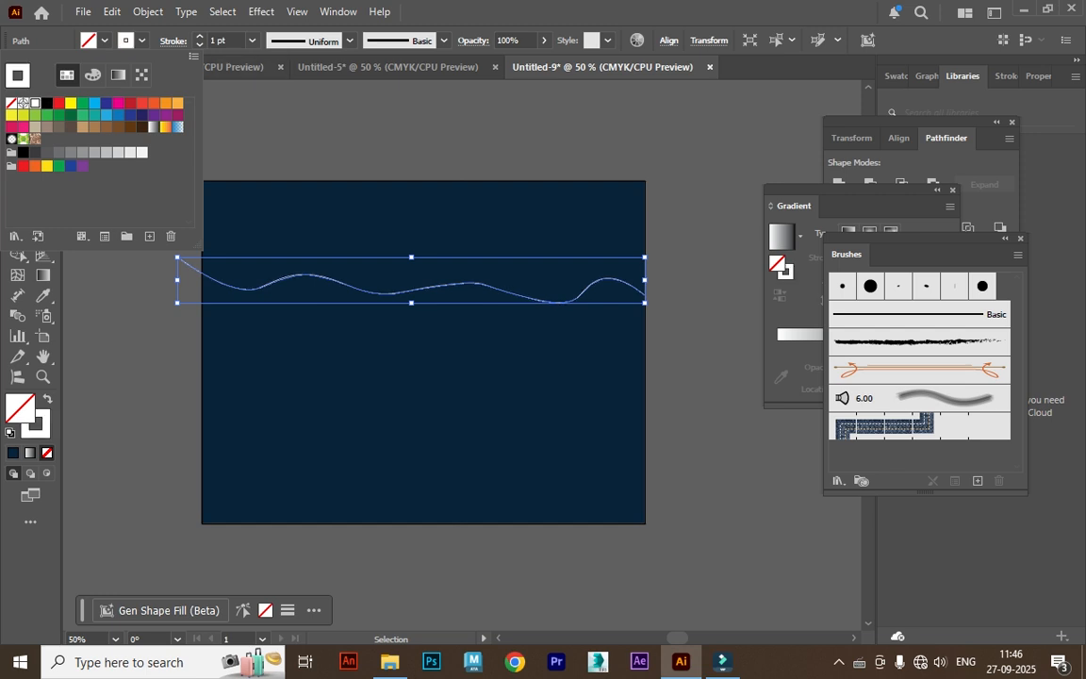
{"action": "left_click", "coordinate": [178, 101]}
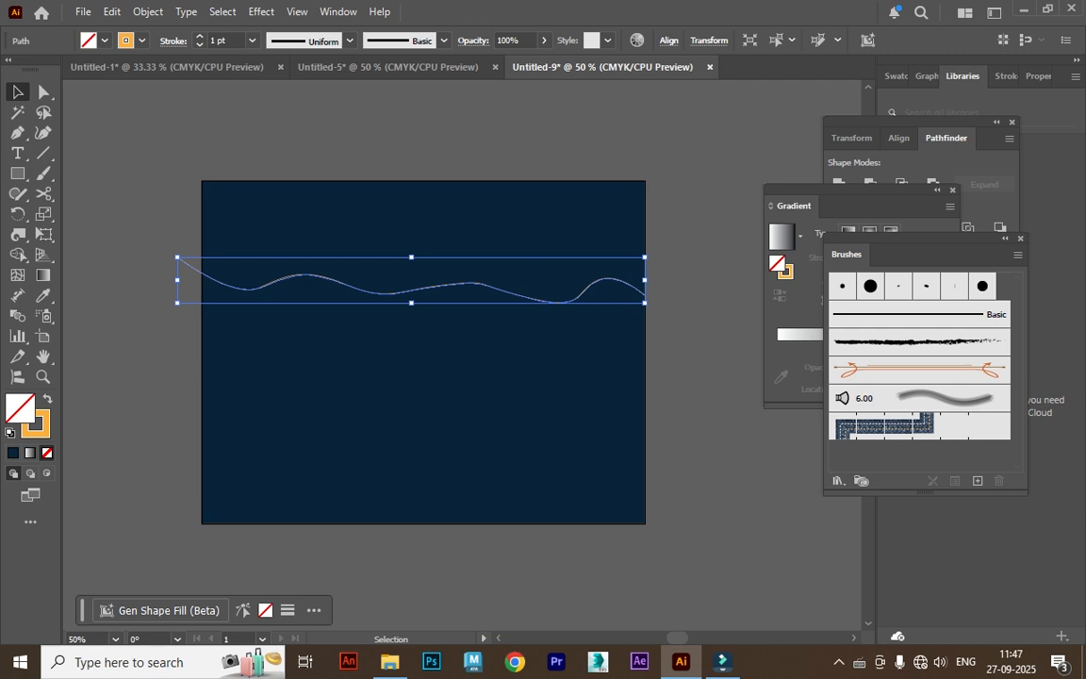
{"action": "left_click", "coordinate": [251, 40]}
{"action": "left_click", "coordinate": [255, 71]}
Draw a second wavy line below the first, extending past both sides of the rectangle
{"action": "key", "text": "ctrl+shift+a"}
{"action": "key", "text": "p"}
{"action": "left_click", "coordinate": [190, 346]}
{"action": "left_click_drag", "start_coordinate": [300, 318], "coordinate": [324, 332]}
{"action": "left_click_drag", "start_coordinate": [411, 328], "coordinate": [601, 320]}
{"action": "left_click_drag", "start_coordinate": [625, 312], "coordinate": [649, 321]}
{"action": "left_click", "coordinate": [673, 341]}
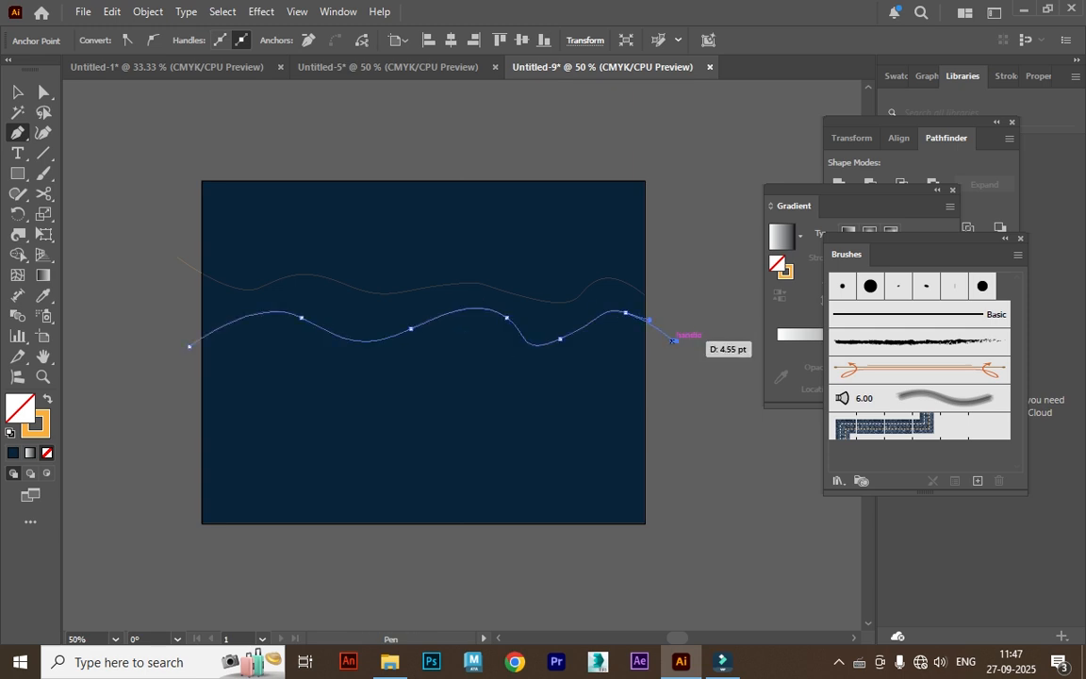
Draw a third wavy line with deeper curves below the second, ending outside the rectangle's right edge
{"action": "left_click", "coordinate": [198, 396]}
{"action": "left_click_drag", "start_coordinate": [271, 366], "coordinate": [336, 398]}
{"action": "left_click_drag", "start_coordinate": [386, 383], "coordinate": [420, 357]}
{"action": "left_click_drag", "start_coordinate": [480, 356], "coordinate": [524, 388]}
{"action": "mouse_move", "coordinate": [558, 387]}
{"action": "left_mouse_down"}
{"action": "mouse_move", "coordinate": [595, 364]}
{"action": "mouse_move", "coordinate": [657, 377]}
{"action": "left_mouse_up"}
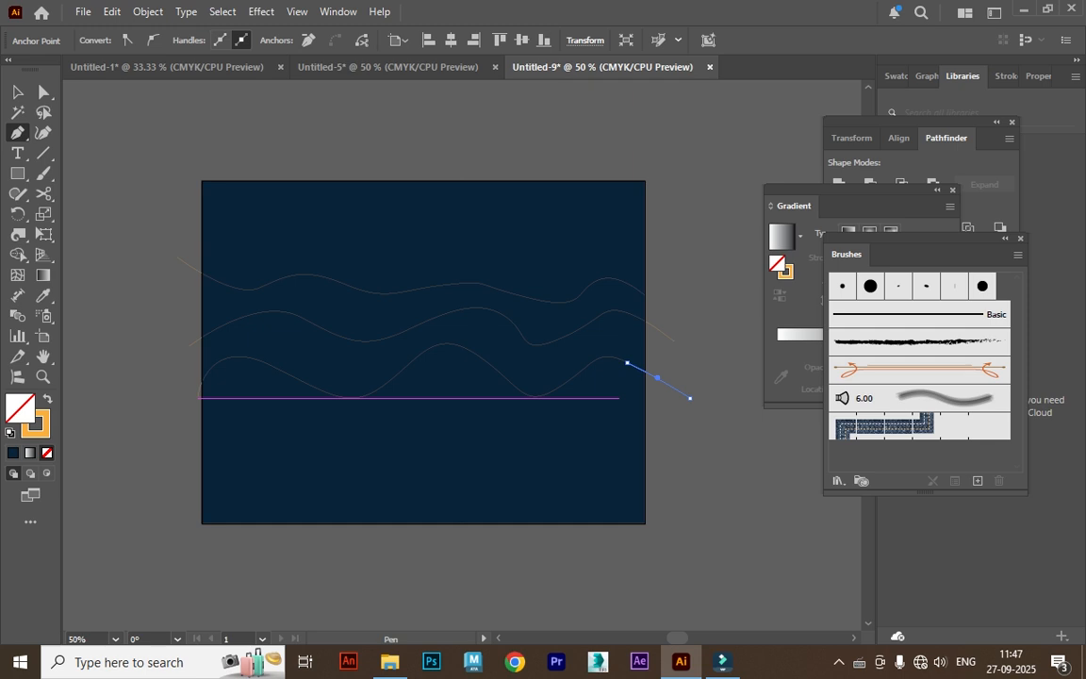
{"action": "key", "text": "Escape"}
Draw a fourth wavy line that crosses back and forth over the lowest wave
{"action": "left_click", "coordinate": [183, 361]}
{"action": "left_click_drag", "start_coordinate": [266, 410], "coordinate": [301, 381]}
{"action": "left_click_drag", "start_coordinate": [366, 356], "coordinate": [497, 366]}
{"action": "left_click_drag", "start_coordinate": [514, 352], "coordinate": [515, 352]}
{"action": "left_click_drag", "start_coordinate": [638, 389], "coordinate": [696, 374]}
Draw a fifth wavy line weaving through the second wave, undoing the misdrawn segments and redrawing them as smoother curves
{"action": "left_click", "coordinate": [183, 297]}
{"action": "left_click_drag", "start_coordinate": [262, 340], "coordinate": [504, 314]}
{"action": "left_click", "coordinate": [535, 335]}
{"action": "left_click_drag", "start_coordinate": [572, 345], "coordinate": [584, 334]}
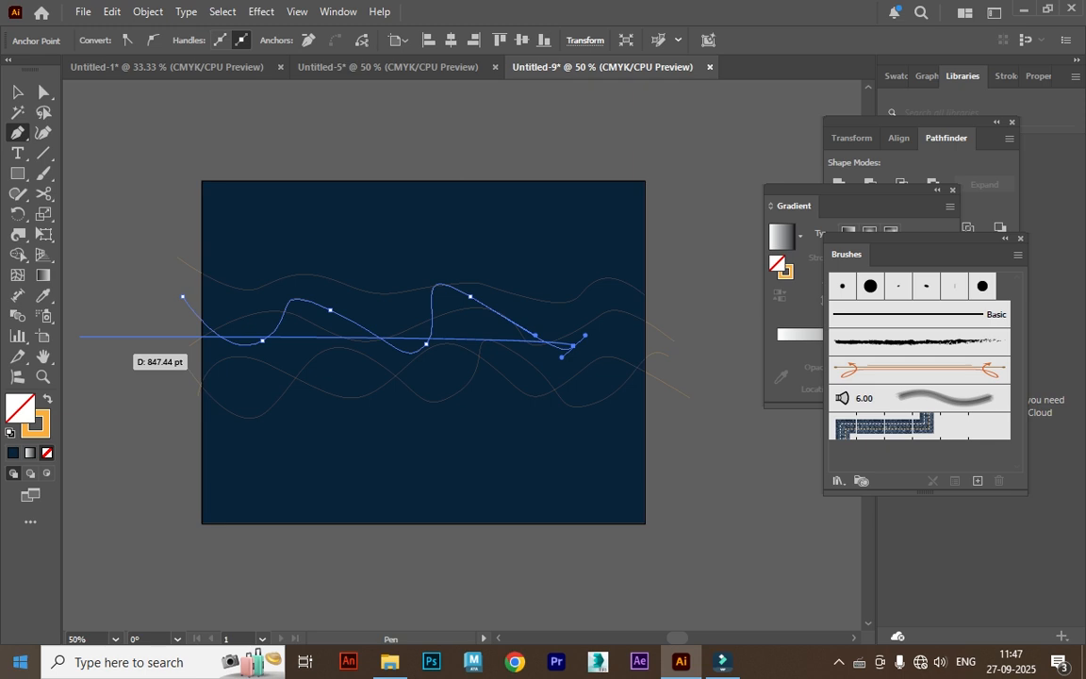
{"action": "key", "text": "ctrl+z"}
{"action": "key", "text": "ctrl+z"}
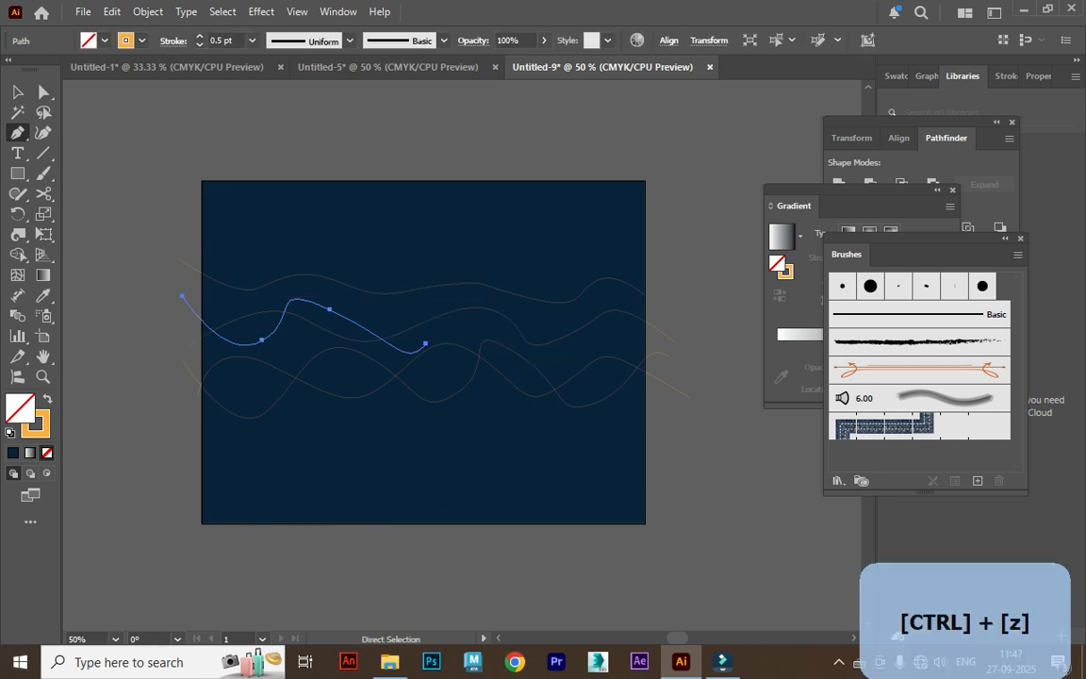
{"action": "key", "text": "ctrl+z"}
{"action": "left_click_drag", "start_coordinate": [274, 340], "coordinate": [312, 318]}
{"action": "left_click_drag", "start_coordinate": [412, 332], "coordinate": [447, 354]}
{"action": "left_click_drag", "start_coordinate": [529, 316], "coordinate": [560, 312]}
{"action": "left_click_drag", "start_coordinate": [627, 340], "coordinate": [682, 345]}
{"action": "left_click", "coordinate": [689, 316]}
Draw a sixth wavy line crossing the topmost wave, ending near the rectangle's right edge
{"action": "left_click_drag", "start_coordinate": [209, 258], "coordinate": [219, 262]}
{"action": "left_click_drag", "start_coordinate": [283, 303], "coordinate": [316, 283]}
{"action": "mouse_move", "coordinate": [404, 277]}
{"action": "left_mouse_down"}
{"action": "mouse_move", "coordinate": [431, 306]}
{"action": "mouse_move", "coordinate": [461, 313]}
{"action": "left_mouse_up"}
{"action": "mouse_move", "coordinate": [549, 263]}
{"action": "left_mouse_down"}
{"action": "mouse_move", "coordinate": [605, 296]}
{"action": "mouse_move", "coordinate": [664, 270]}
{"action": "mouse_move", "coordinate": [676, 249]}
{"action": "left_mouse_up"}
Draw a seventh wavy line between the middle and lowest waves, extending well past both sides, and undo the stray extra anchor
{"action": "left_click", "coordinate": [153, 321]}
{"action": "left_click_drag", "start_coordinate": [262, 388], "coordinate": [303, 352]}
{"action": "left_click_drag", "start_coordinate": [325, 347], "coordinate": [358, 371]}
{"action": "left_click_drag", "start_coordinate": [388, 362], "coordinate": [437, 330]}
{"action": "left_click_drag", "start_coordinate": [475, 347], "coordinate": [517, 365]}
{"action": "left_click_drag", "start_coordinate": [571, 354], "coordinate": [611, 327]}
{"action": "left_click_drag", "start_coordinate": [651, 345], "coordinate": [713, 379]}
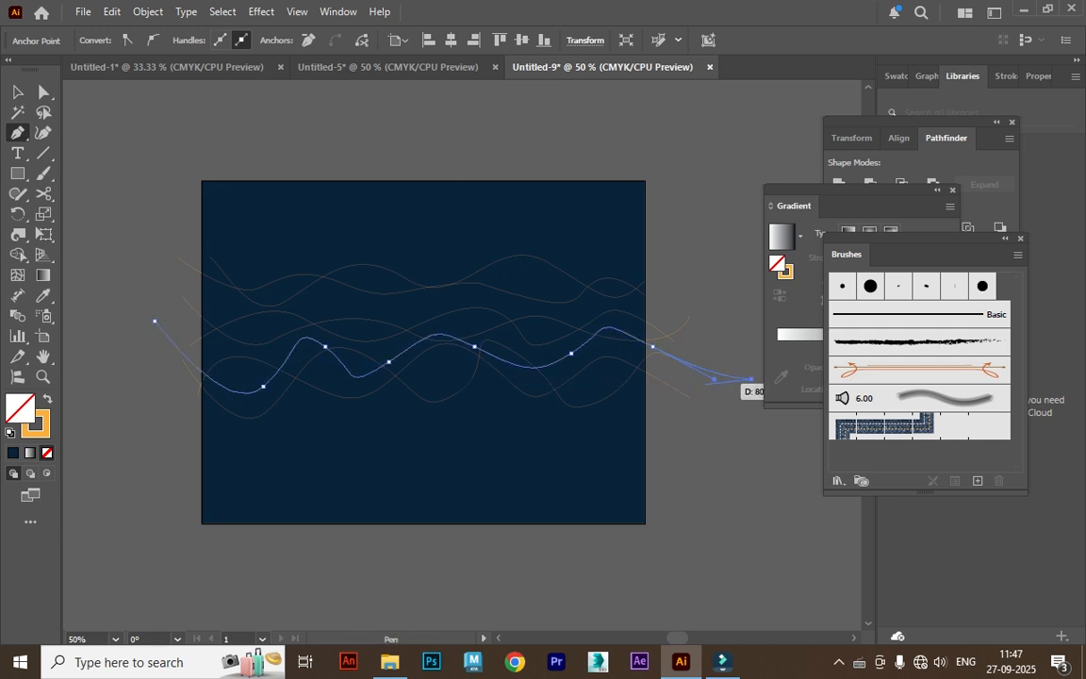
{"action": "left_click", "coordinate": [197, 423]}
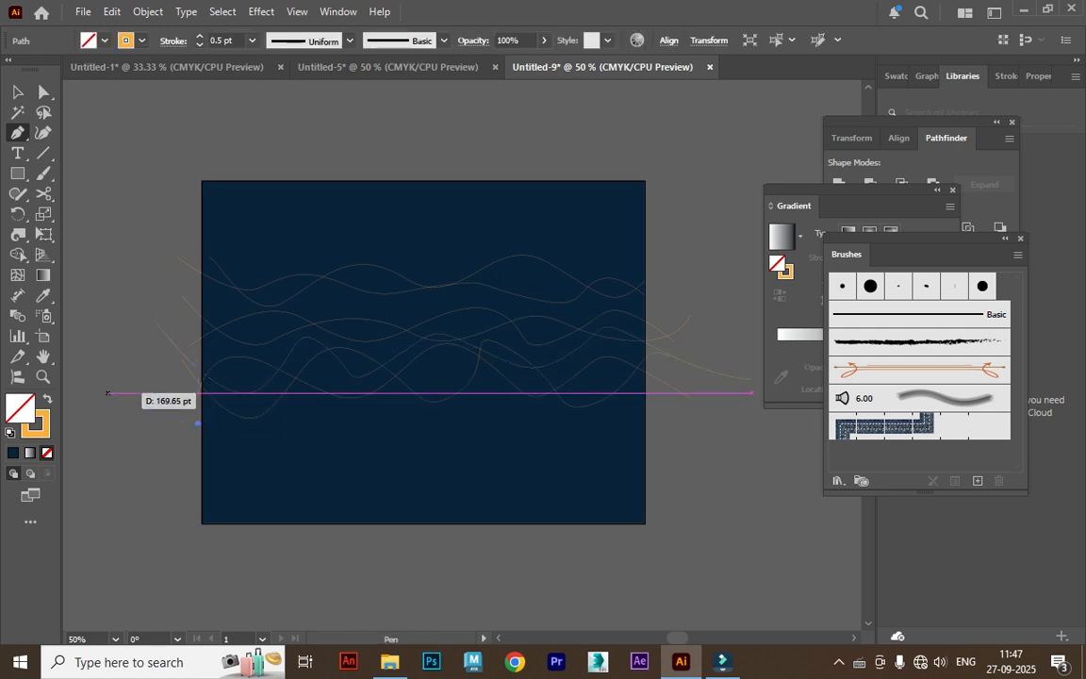
{"action": "key", "text": "ctrl+z"}
{"action": "key", "text": "v"}
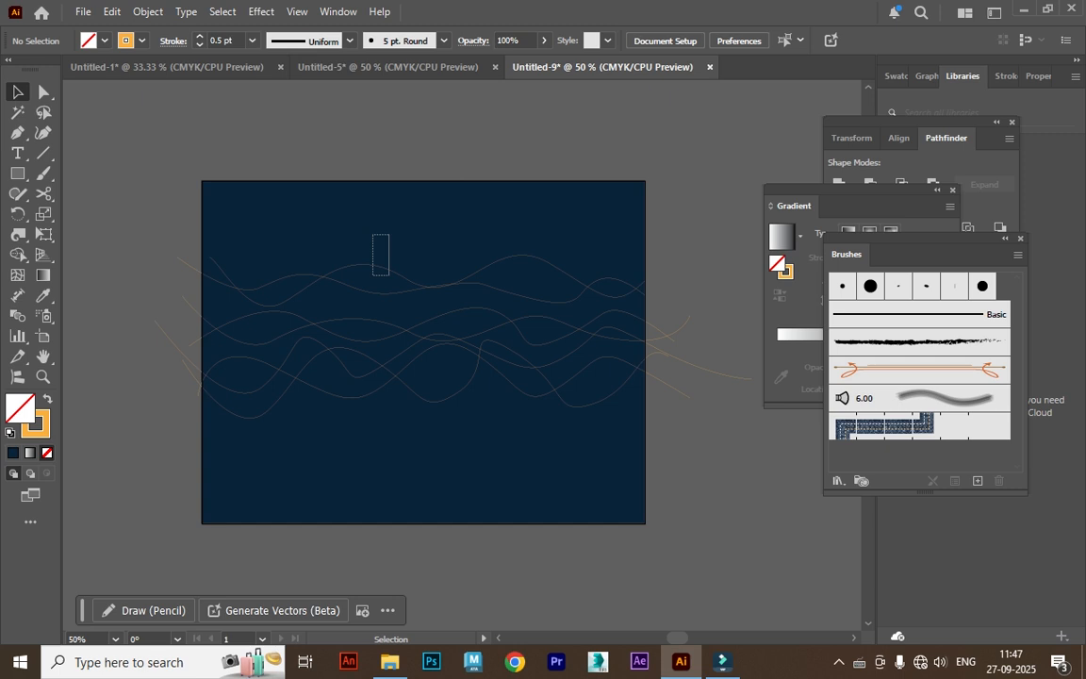
Change the stroke of the first wavy line, near the top of the rectangle, to red
{"action": "left_click_drag", "start_coordinate": [372, 233], "coordinate": [388, 275]}
{"action": "left_click", "coordinate": [141, 41]}
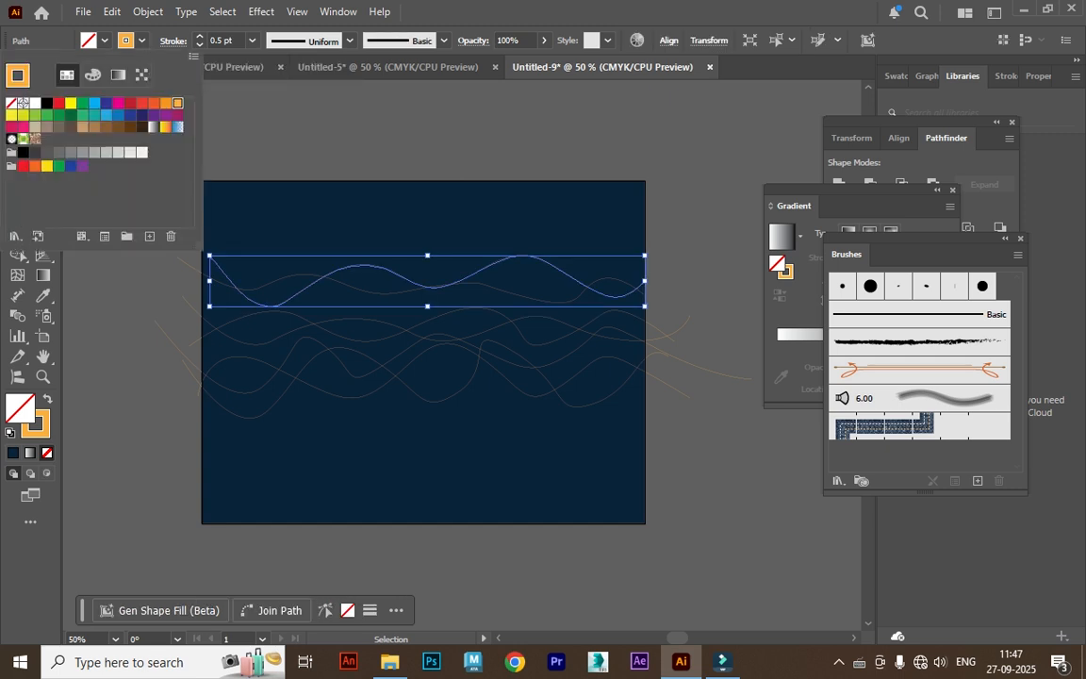
{"action": "left_click", "coordinate": [142, 41]}
{"action": "left_click", "coordinate": [330, 270], "text": "shift"}
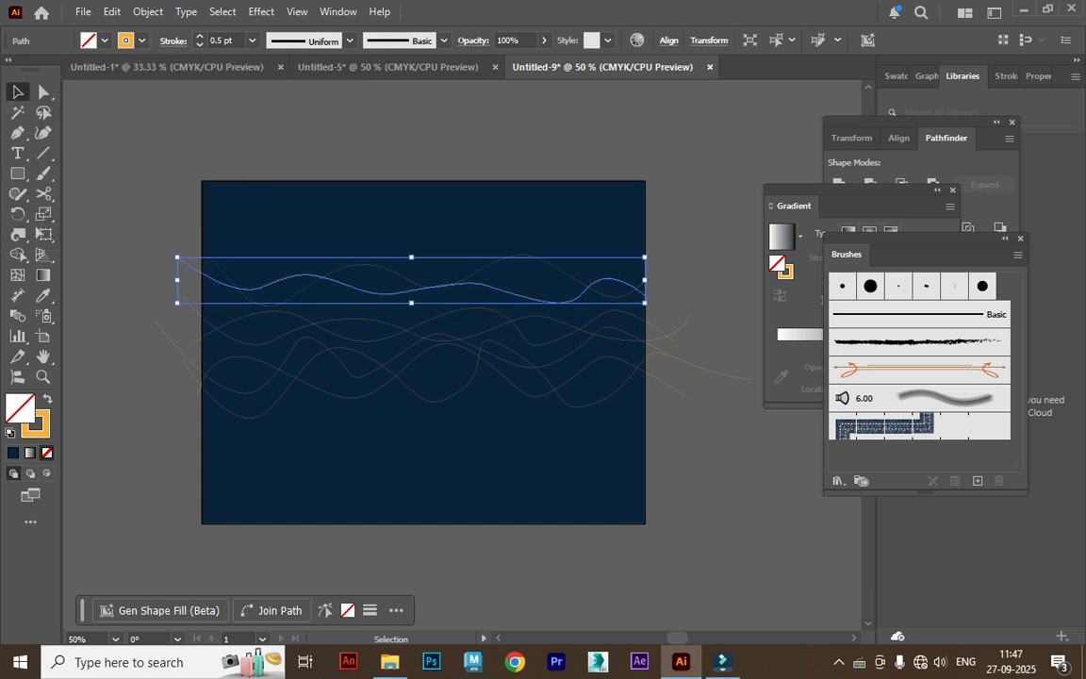
{"action": "left_click", "coordinate": [141, 41]}
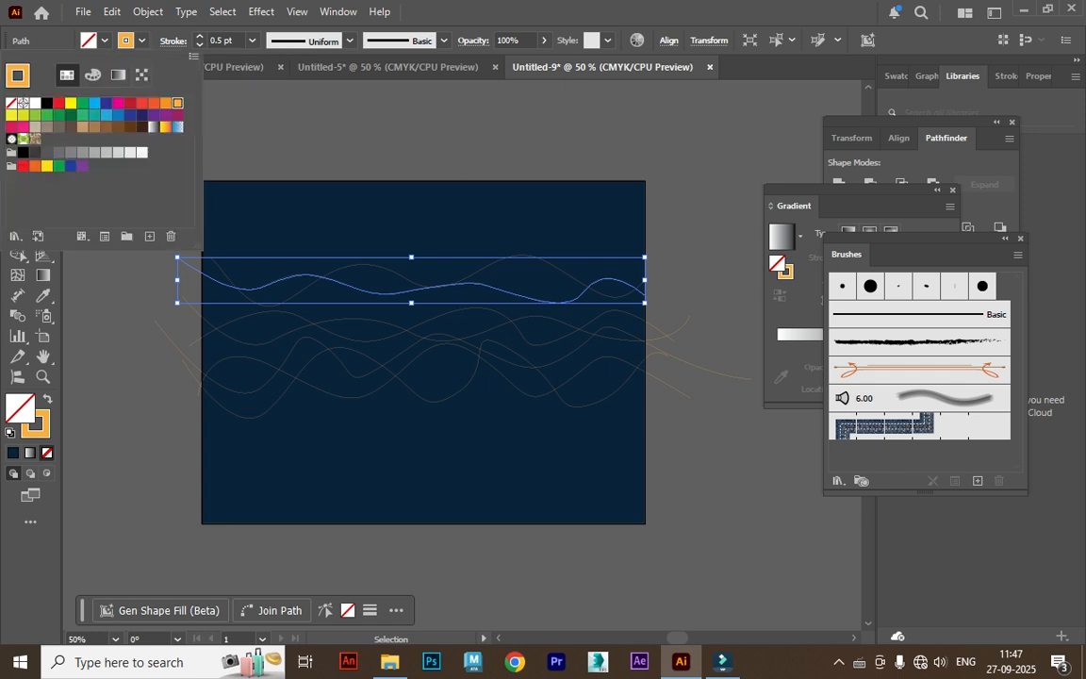
{"action": "left_click", "coordinate": [24, 102]}
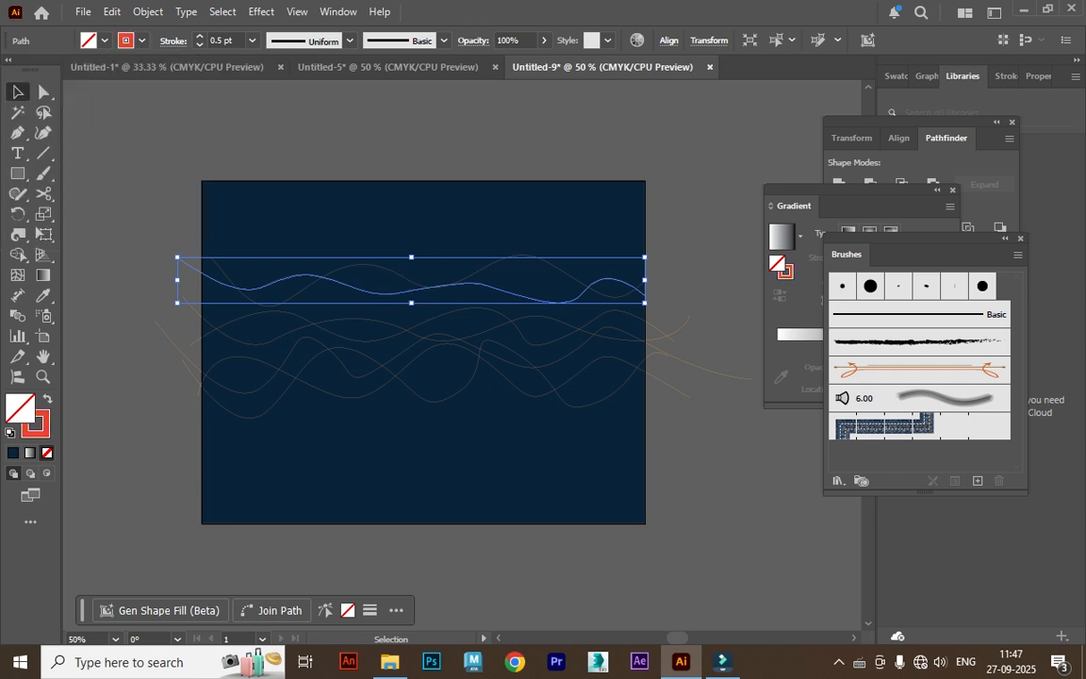
Change the strokes of the two interwoven wavy lines in the middle of the rectangle to green
{"action": "left_click", "coordinate": [339, 319]}
{"action": "left_click", "coordinate": [141, 40]}
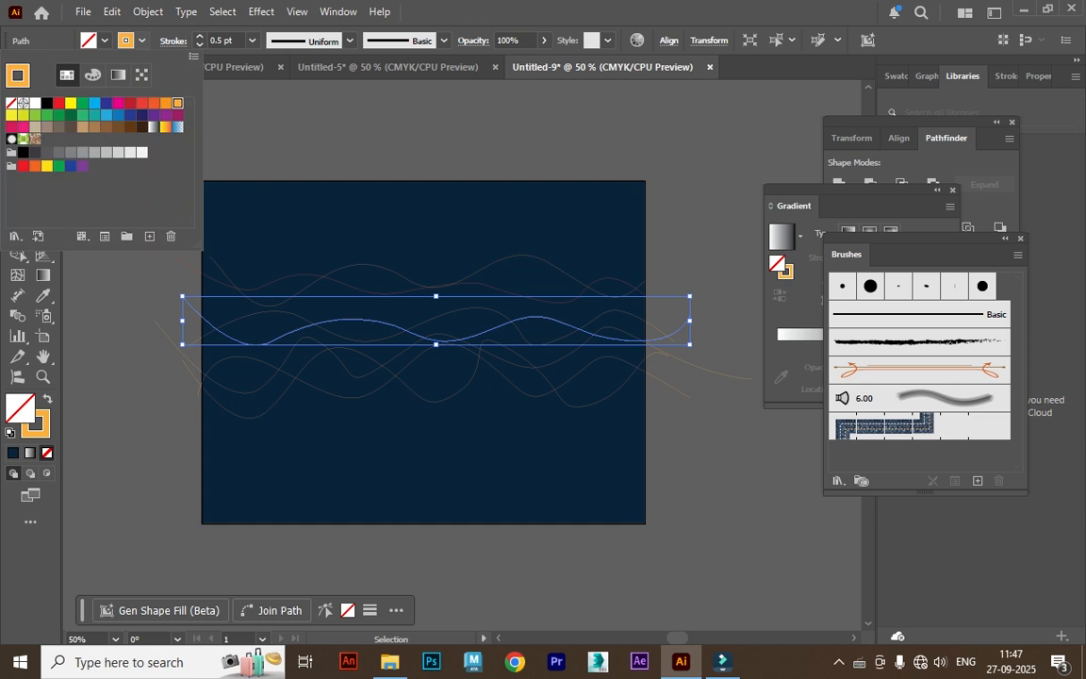
{"action": "key", "text": "Escape"}
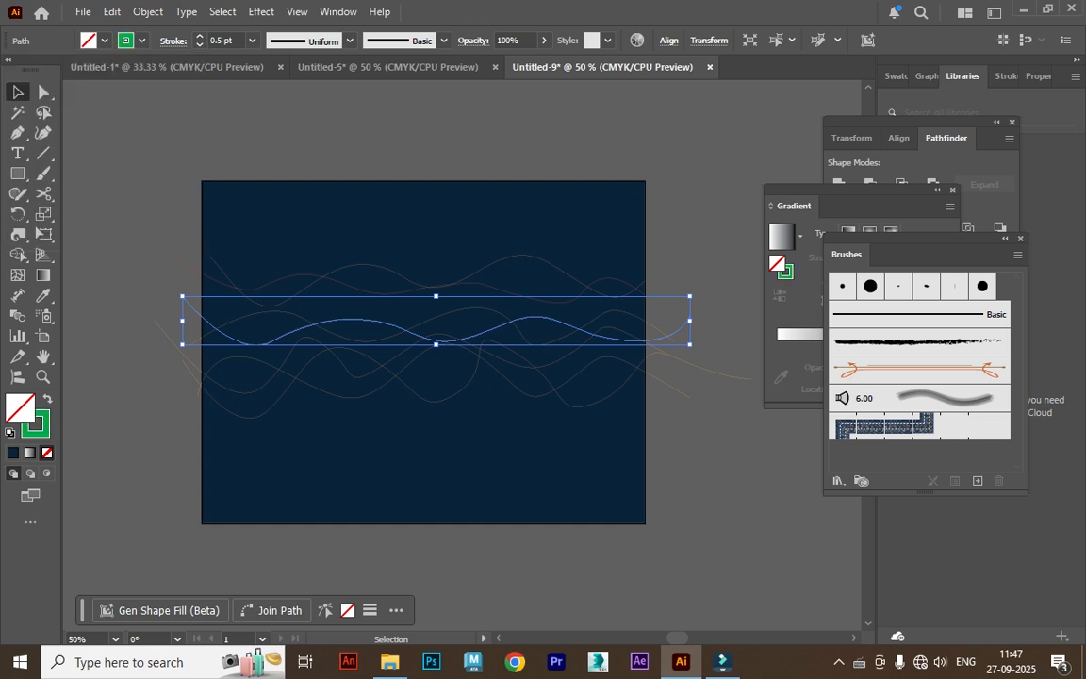
{"action": "left_click", "coordinate": [365, 335]}
{"action": "left_click", "coordinate": [142, 40]}
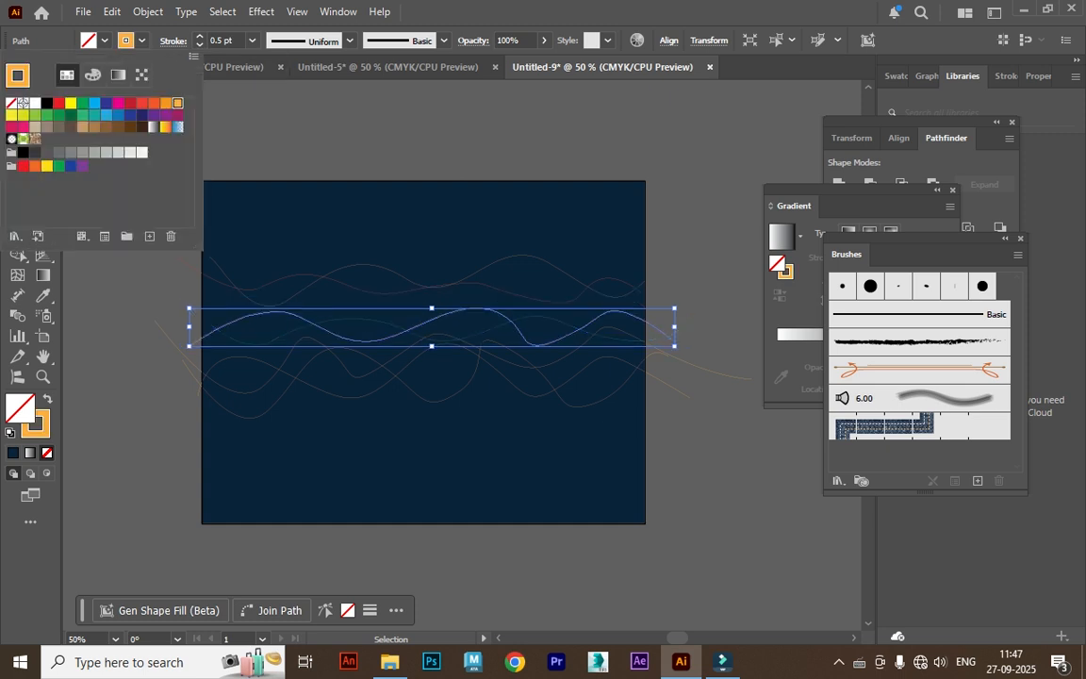
{"action": "left_click", "coordinate": [83, 102]}
{"action": "key", "text": "Escape"}
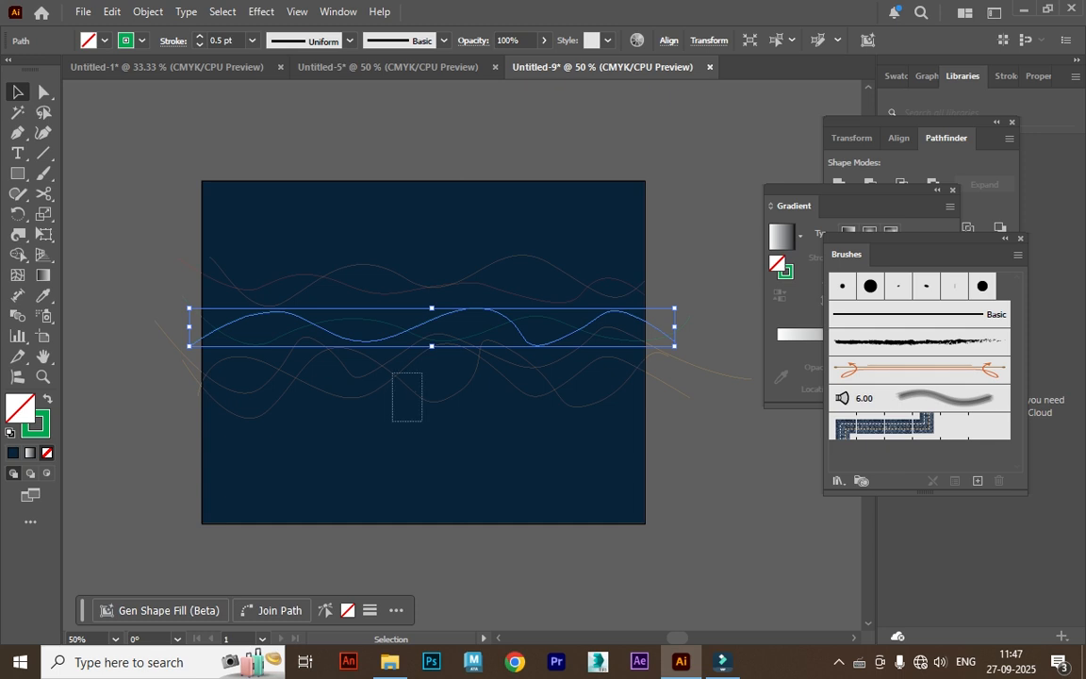
Change the strokes of the lowest wavy line and the line extending well past both sides to red
{"action": "left_click_drag", "start_coordinate": [409, 421], "coordinate": [421, 383]}
{"action": "left_click", "coordinate": [142, 40]}
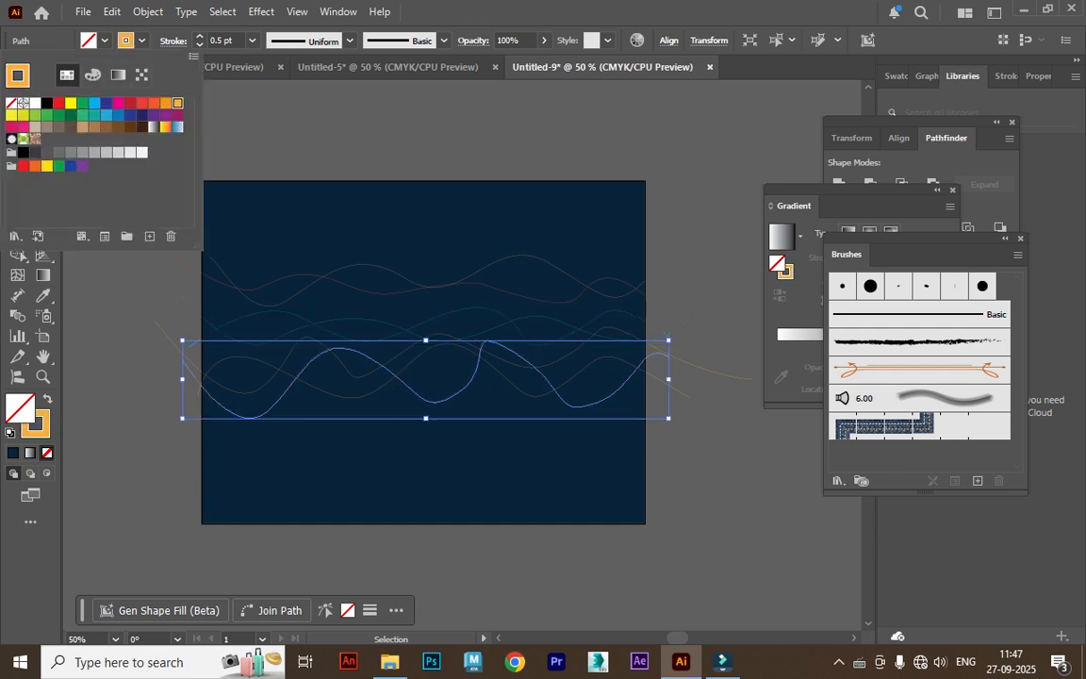
{"action": "left_click", "coordinate": [130, 103]}
{"action": "key", "text": "Escape"}
{"action": "left_click", "coordinate": [419, 464]}
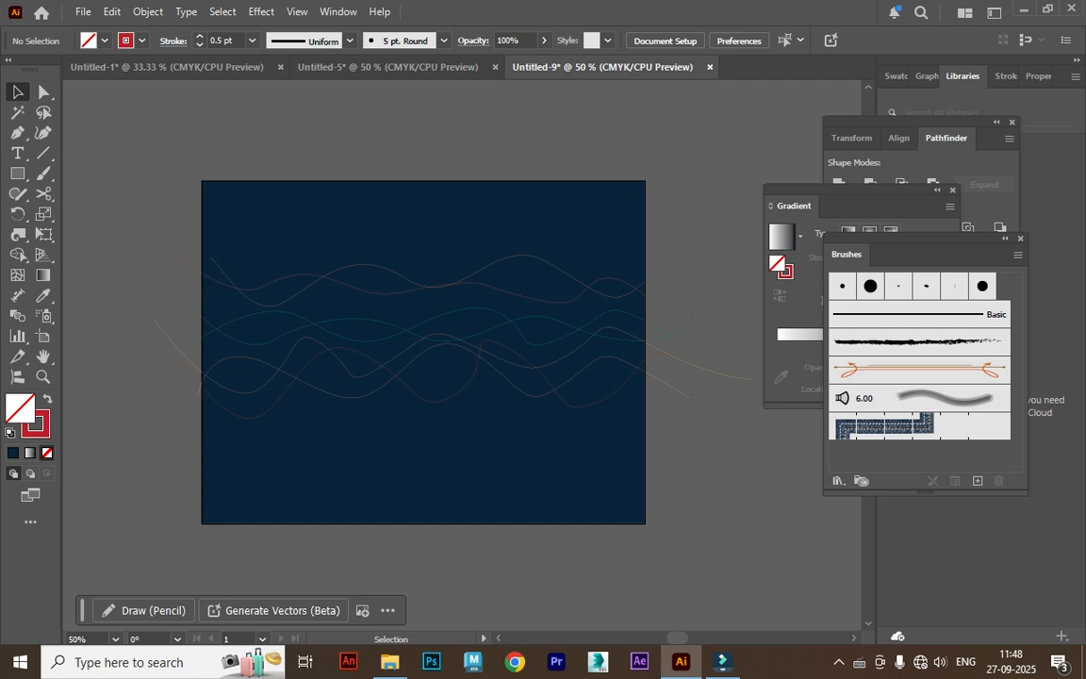
{"action": "left_click", "coordinate": [356, 375]}
{"action": "left_click", "coordinate": [129, 40]}
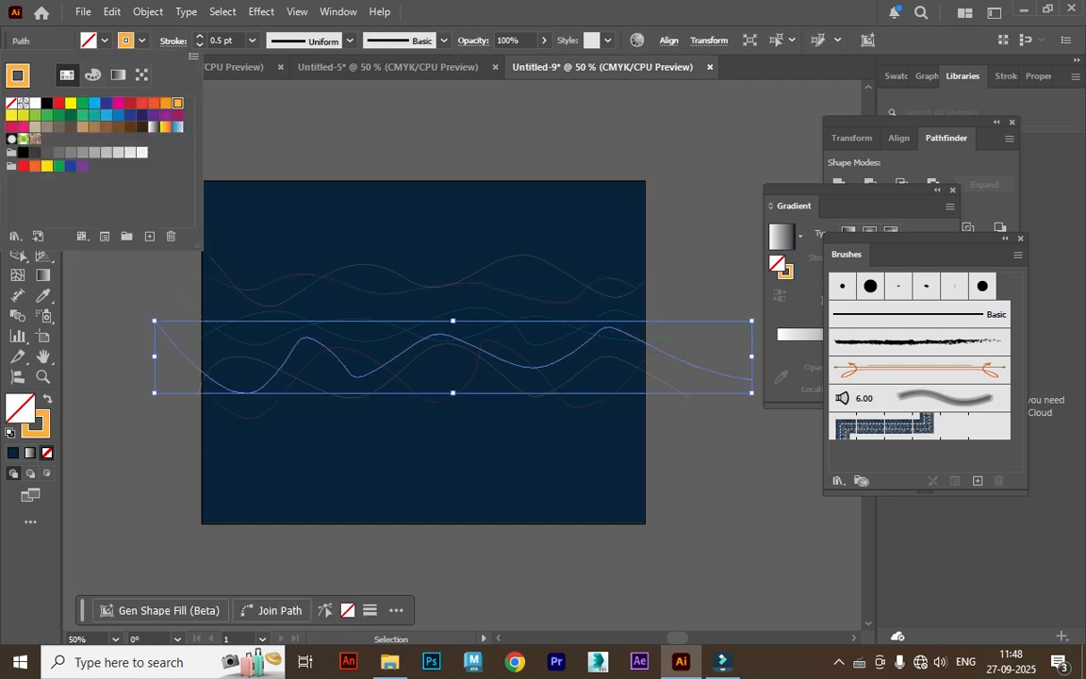
{"action": "left_click", "coordinate": [130, 103]}
{"action": "left_click", "coordinate": [396, 462]}
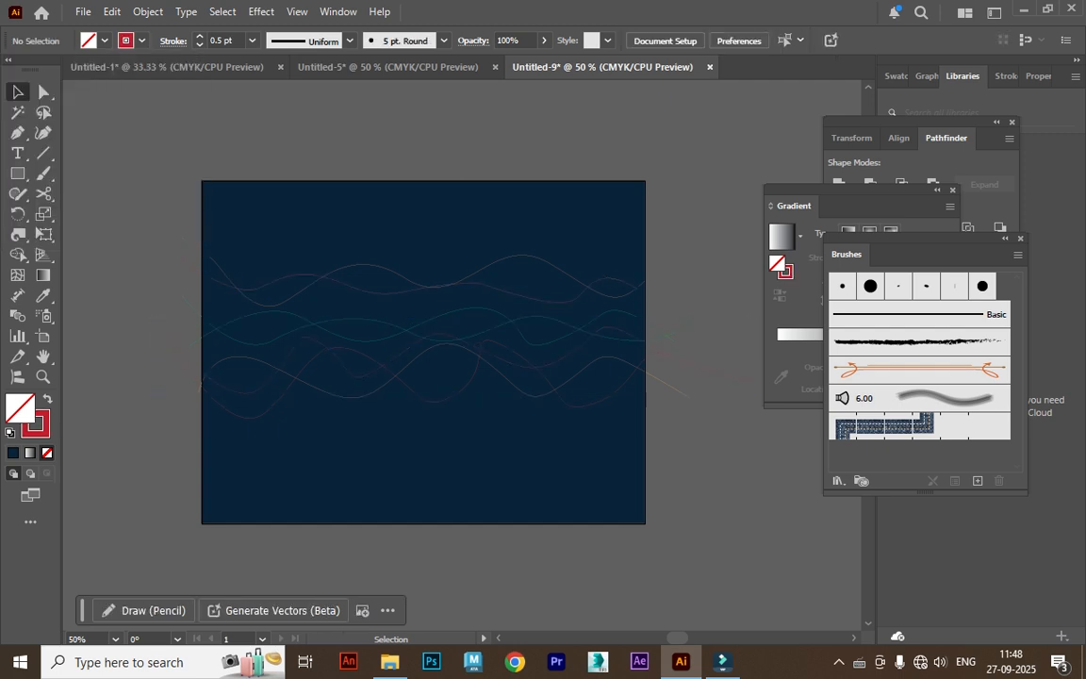
Draw an eighth wavy line from beyond the rectangle's left edge, rising through the middle waves to just past the right edge
{"action": "left_click", "coordinate": [17, 133]}
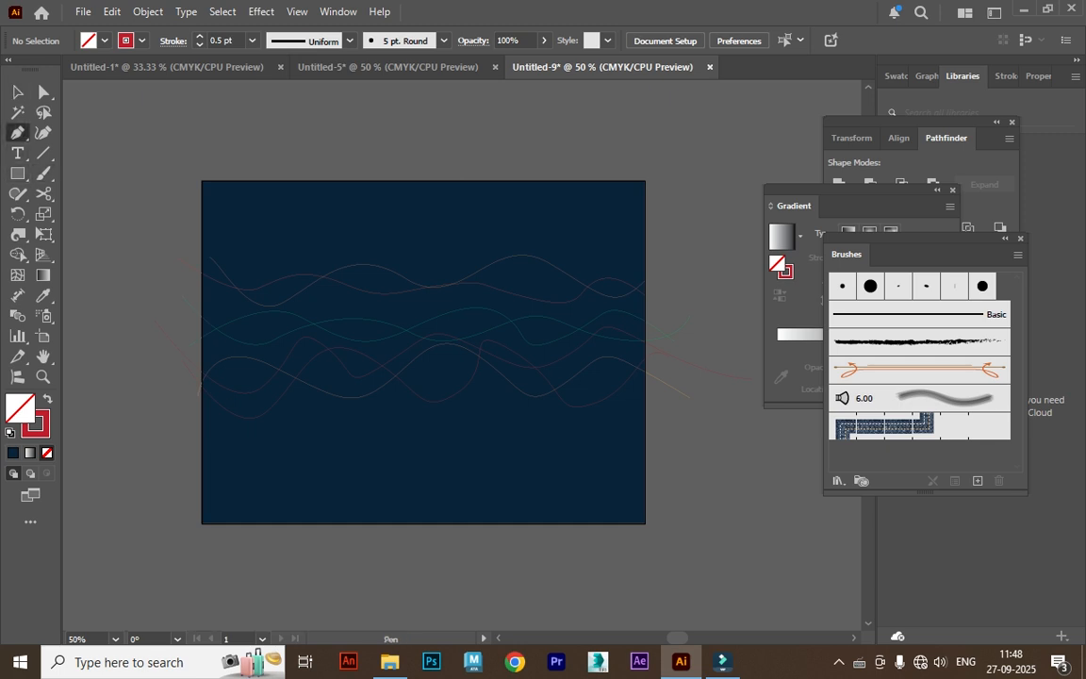
{"action": "left_click", "coordinate": [167, 336]}
{"action": "left_click_drag", "start_coordinate": [246, 356], "coordinate": [328, 312]}
{"action": "left_click_drag", "start_coordinate": [392, 312], "coordinate": [397, 315]}
{"action": "left_click_drag", "start_coordinate": [482, 330], "coordinate": [502, 320]}
{"action": "left_click_drag", "start_coordinate": [565, 297], "coordinate": [677, 318]}
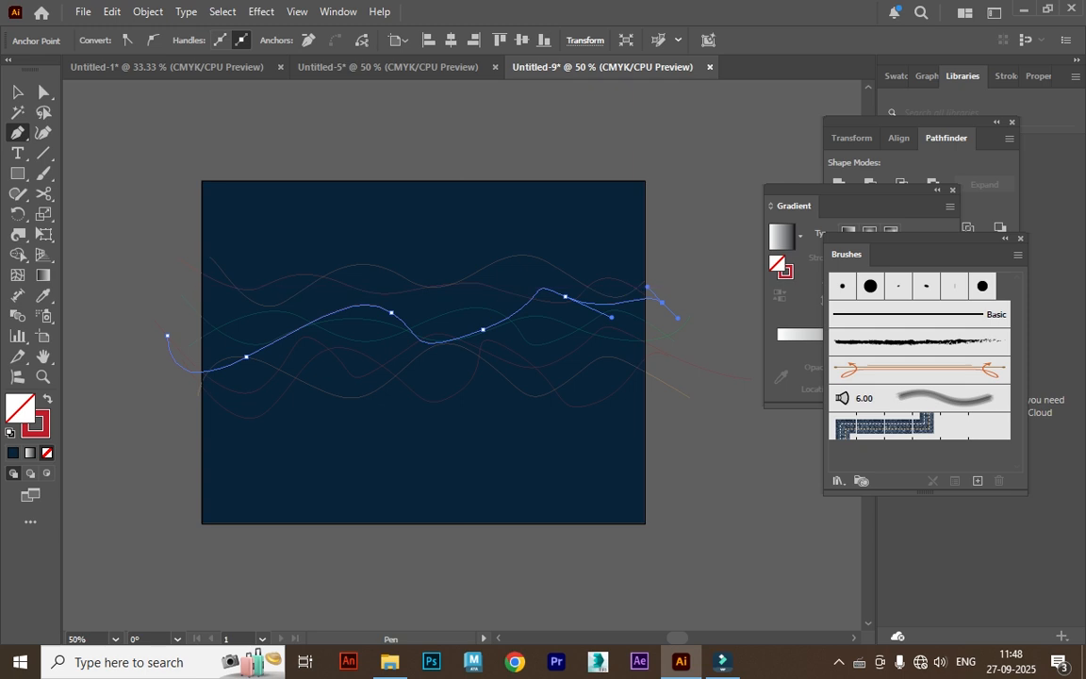
{"action": "key", "text": "v"}
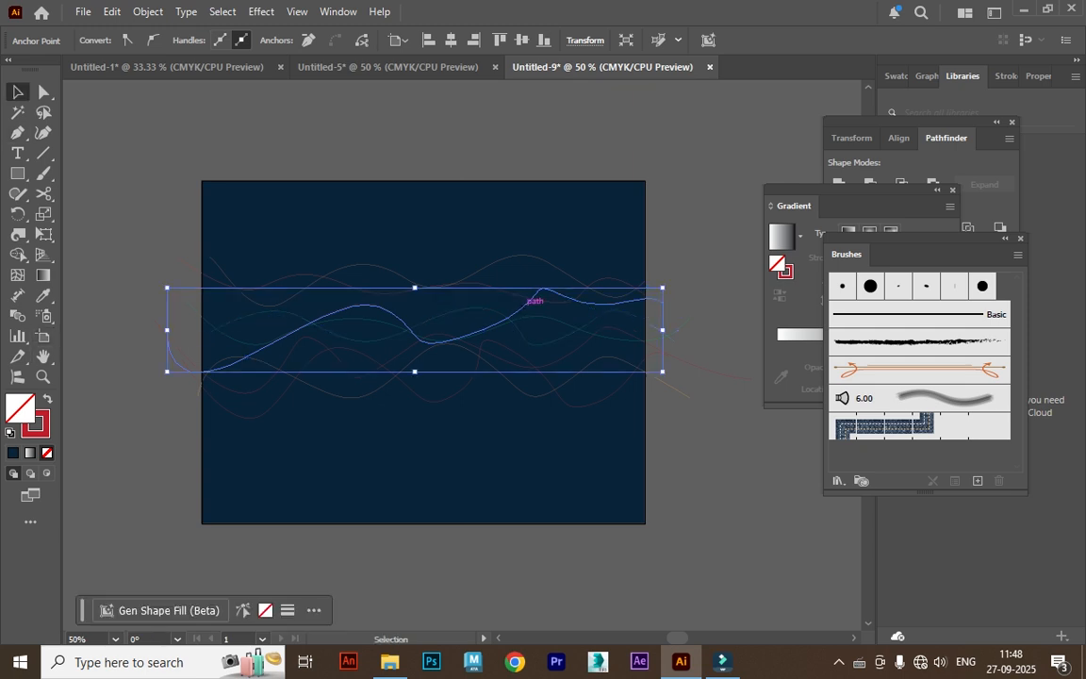
{"action": "left_click", "coordinate": [462, 152]}
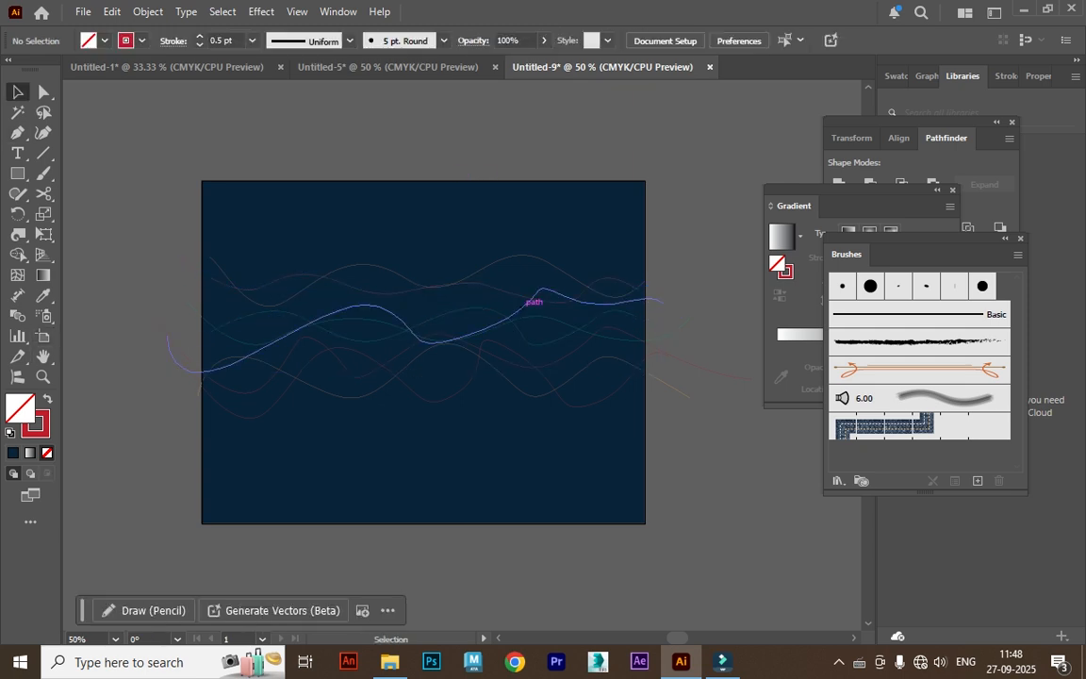
{"action": "left_click", "coordinate": [528, 297]}
{"action": "key", "text": "Delete"}
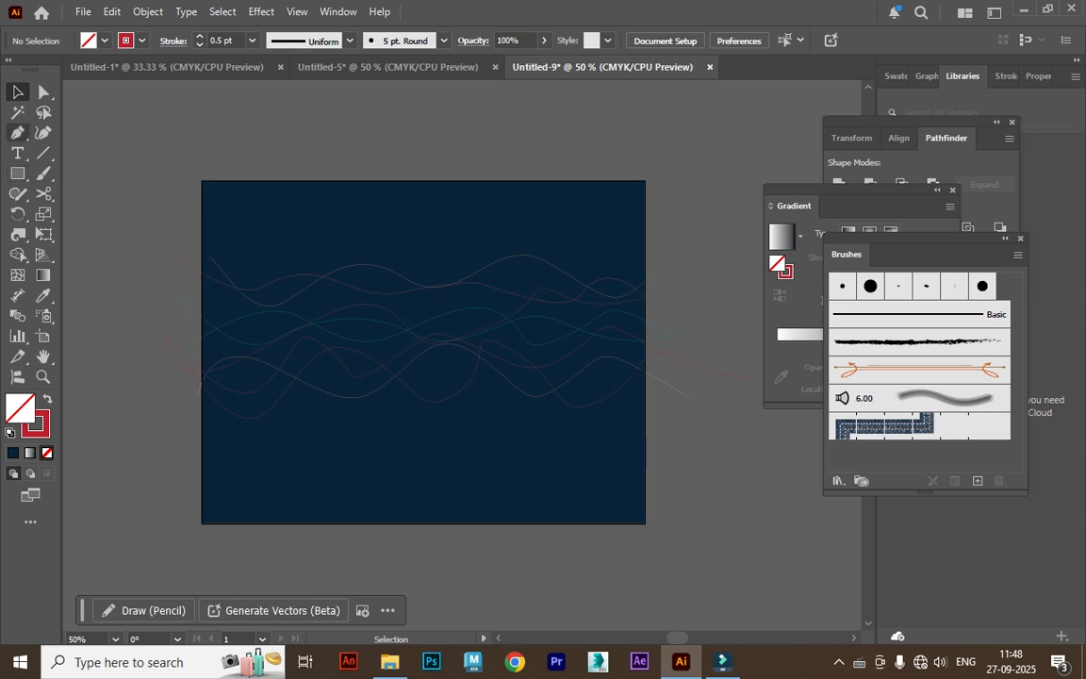
Draw a ninth wavy line rising from the lower waves beyond the left edge to the topmost waves at the right edge
{"action": "key", "text": "p"}
{"action": "left_click_drag", "start_coordinate": [156, 367], "coordinate": [175, 372]}
{"action": "left_click_drag", "start_coordinate": [306, 342], "coordinate": [360, 361]}
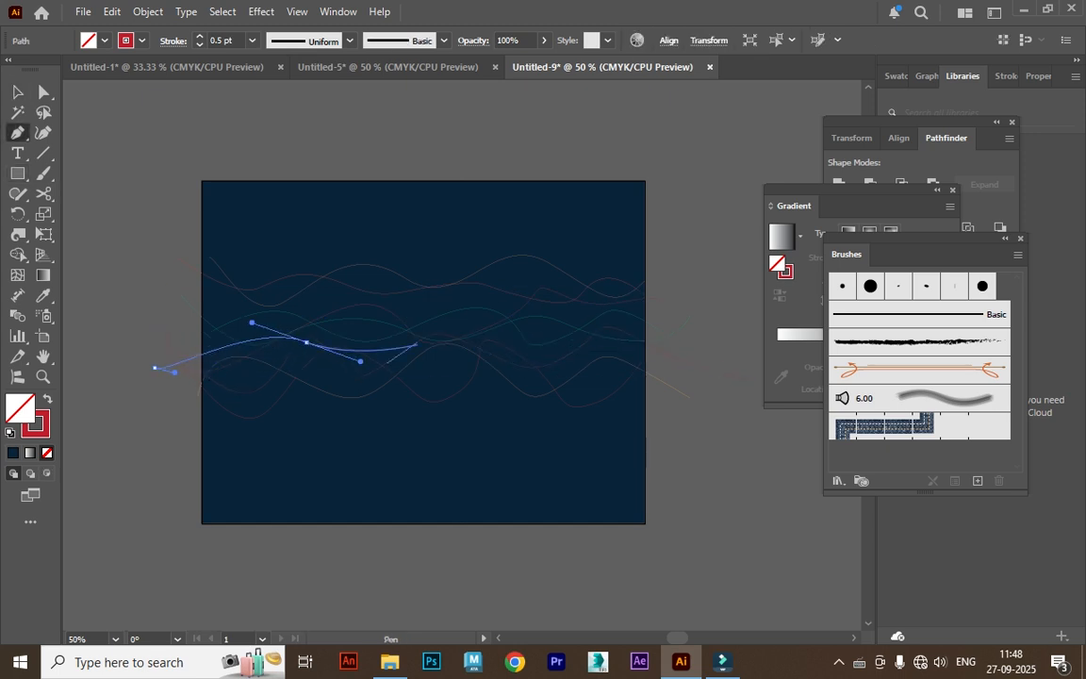
{"action": "left_click_drag", "start_coordinate": [431, 327], "coordinate": [483, 283]}
{"action": "left_click_drag", "start_coordinate": [546, 274], "coordinate": [600, 284]}
{"action": "left_click_drag", "start_coordinate": [650, 256], "coordinate": [679, 268]}
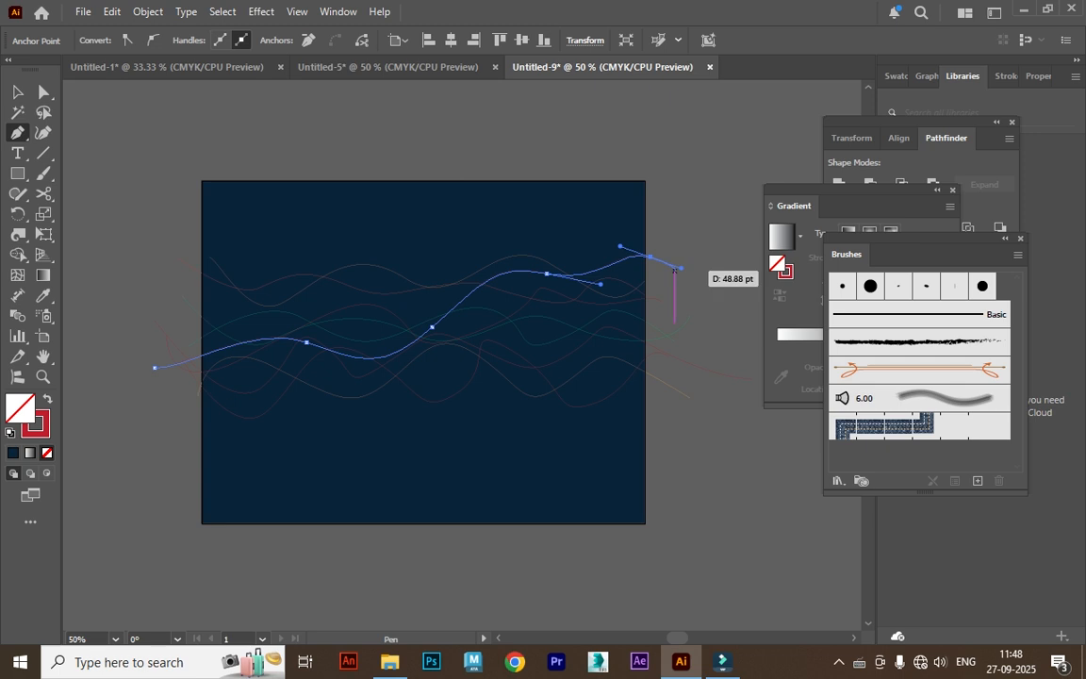
Change the ninth wavy line's stroke to white
{"action": "key", "text": "v"}
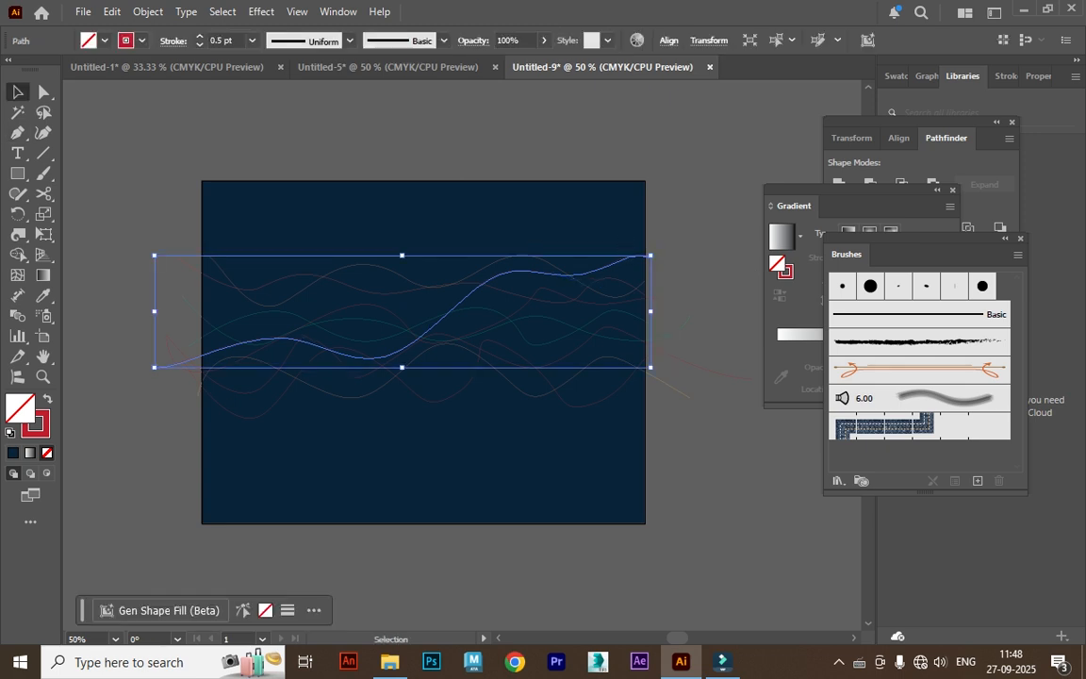
{"action": "left_click", "coordinate": [129, 39]}
{"action": "left_click", "coordinate": [35, 104]}
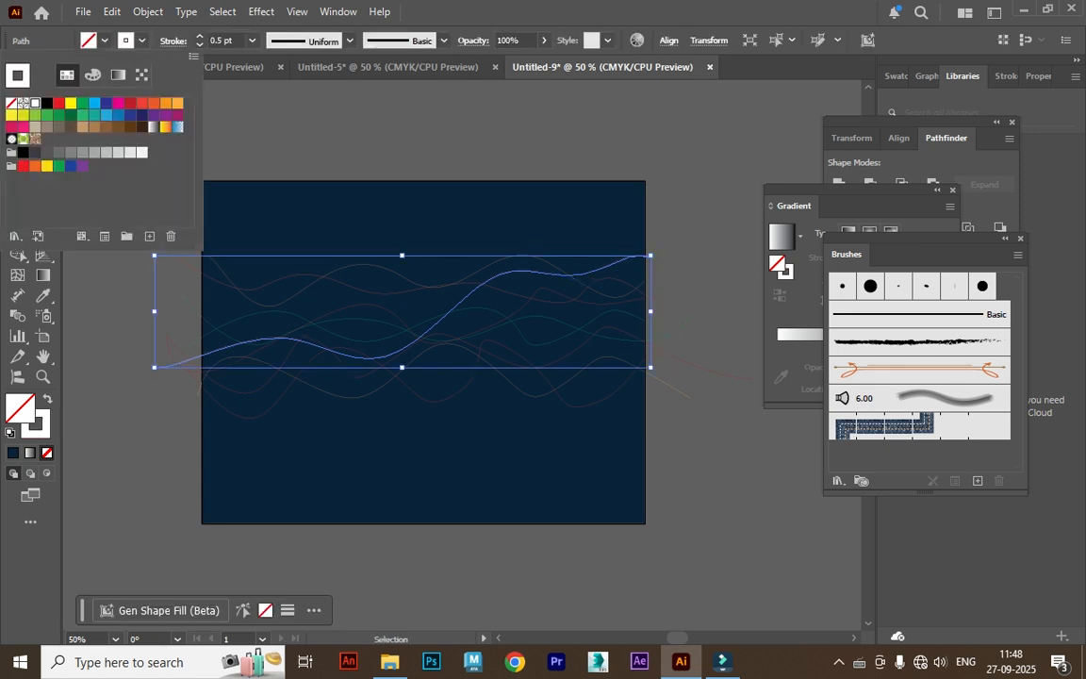
Select all the wavy lines and blend them together
{"action": "left_click", "coordinate": [396, 137]}
{"action": "left_click_drag", "start_coordinate": [396, 137], "coordinate": [525, 429]}
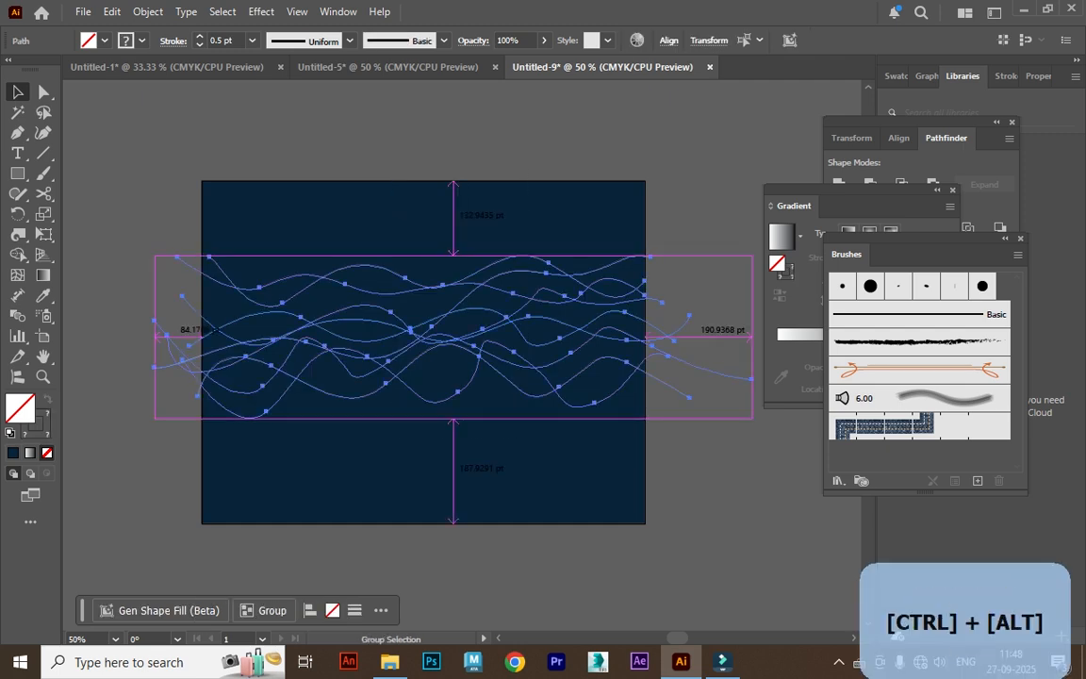
{"action": "key", "text": "ctrl+alt+b"}
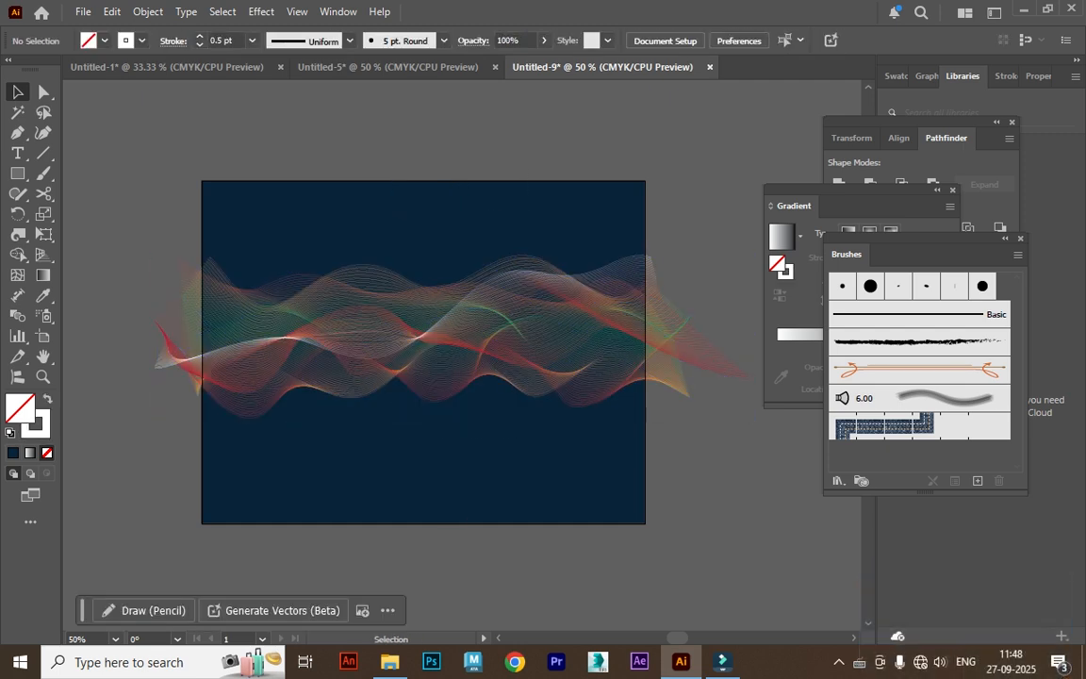
Draw a rectangle exactly covering the dark blue background and use it as a clipping mask for all the artwork
{"action": "key", "text": "m"}
{"action": "left_click_drag", "start_coordinate": [202, 180], "coordinate": [645, 522]}
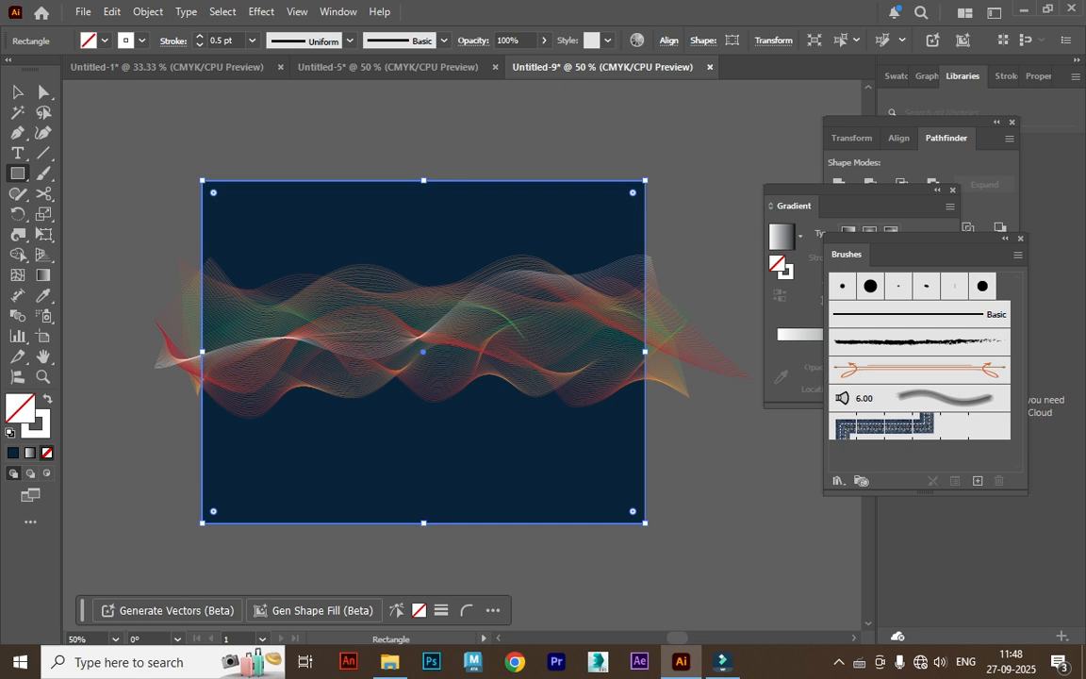
{"action": "left_click", "coordinate": [17, 91]}
{"action": "key", "text": "ctrl+a"}
{"action": "right_click", "coordinate": [476, 164]}
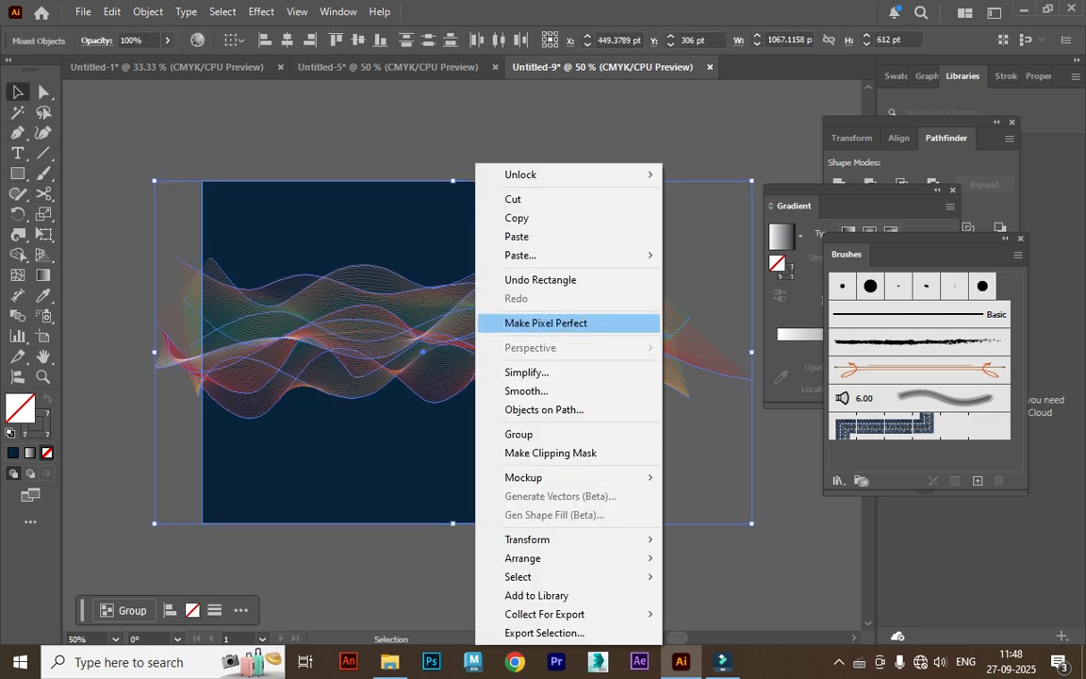
{"action": "left_click", "coordinate": [550, 453]}
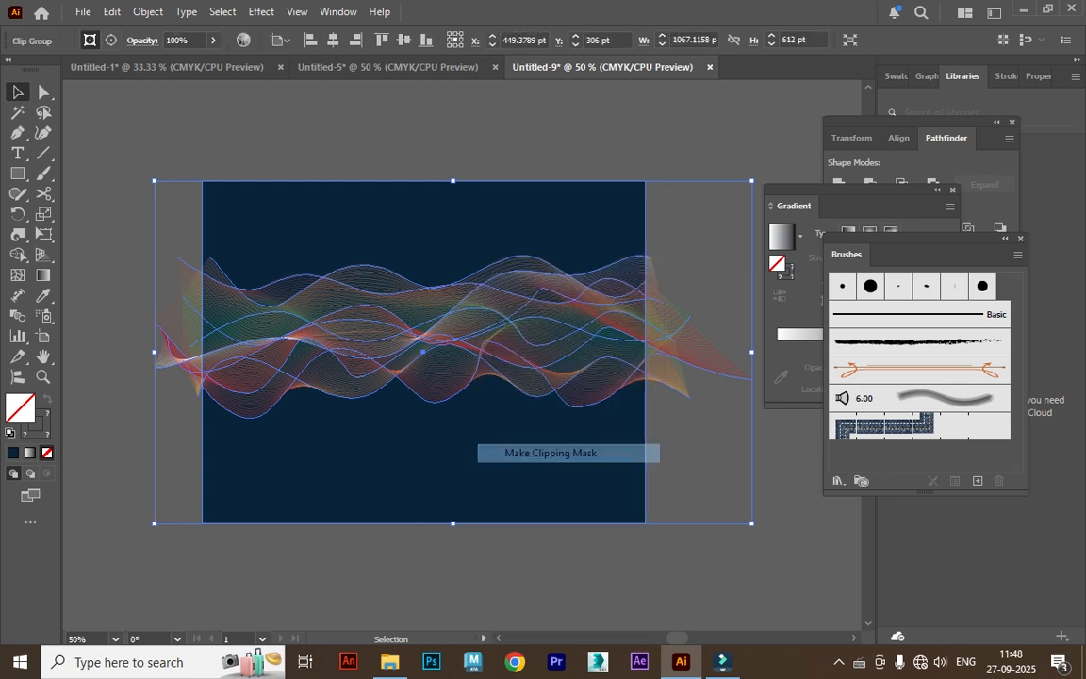
{"action": "key", "text": "ctrl+shift+a"}
{"action": "key", "text": "super"}
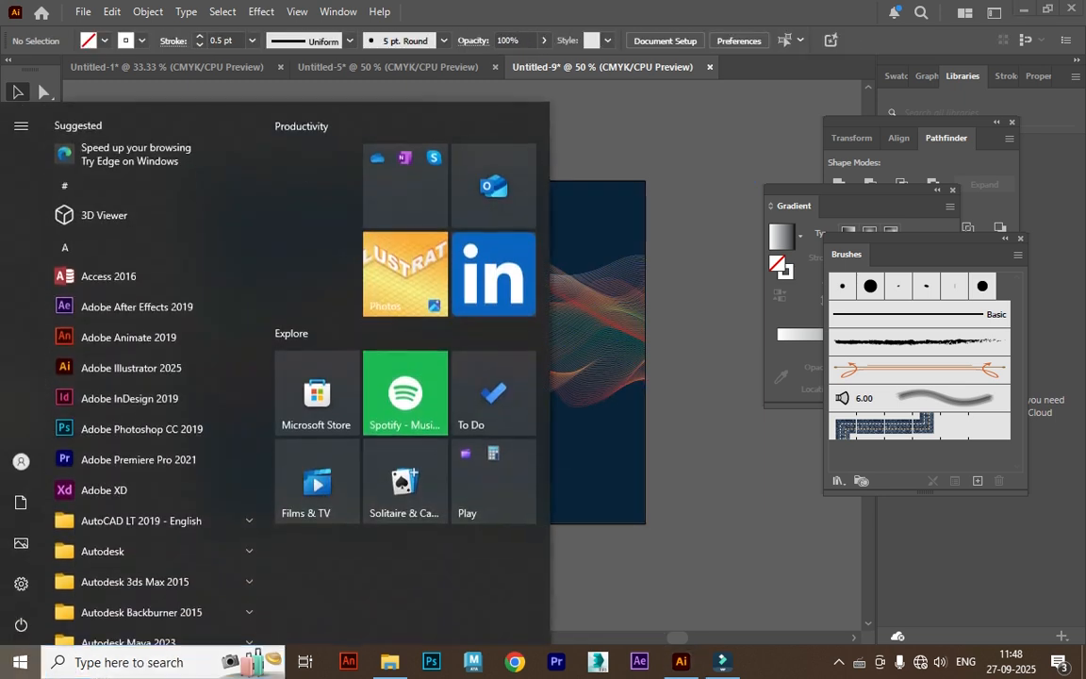
{"action": "key", "text": "super"}
Isolate the clip group and move the upper orange line's left end anchor up and outside the artboard's left edge, then exit isolation
{"action": "key", "text": "ctrl+plus"}
{"action": "key", "text": "ctrl+plus"}
{"action": "key", "text": "space"}
{"action": "left_click_drag", "start_coordinate": [452, 358], "coordinate": [535, 367]}
{"action": "left_click", "coordinate": [415, 363]}
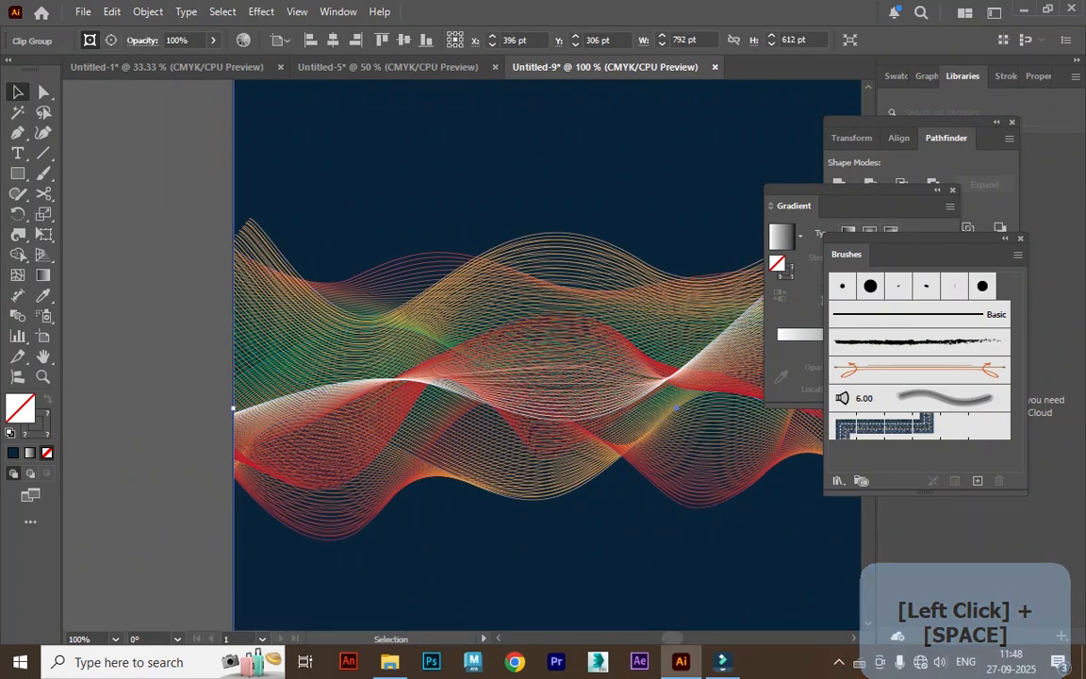
{"action": "left_click", "coordinate": [183, 203]}
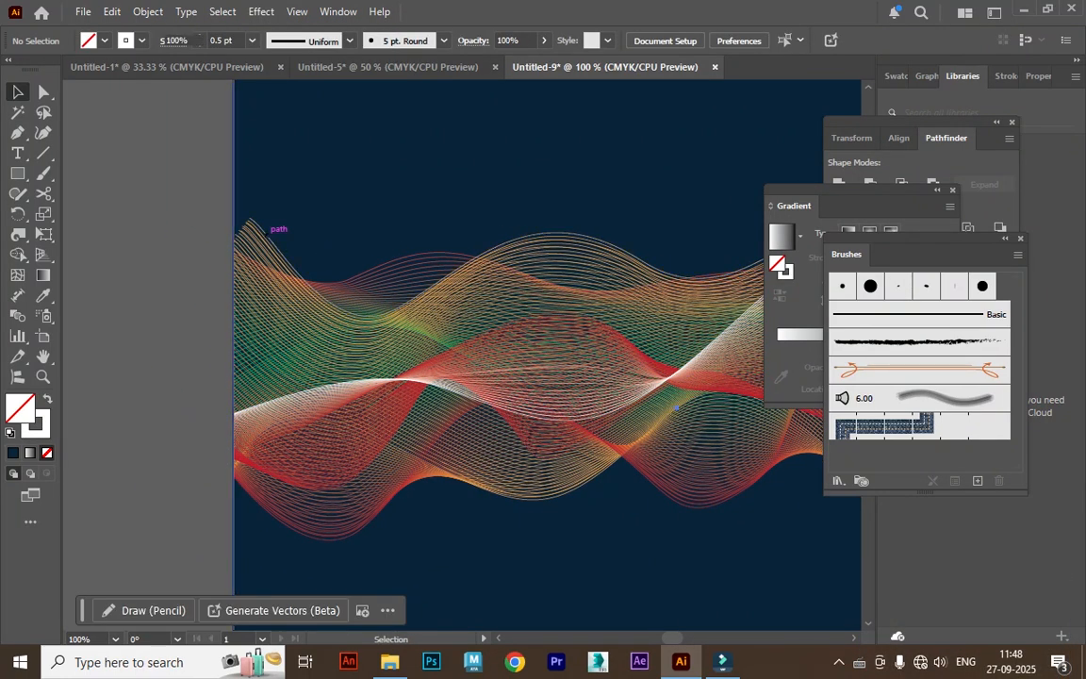
{"action": "double_click", "coordinate": [255, 224]}
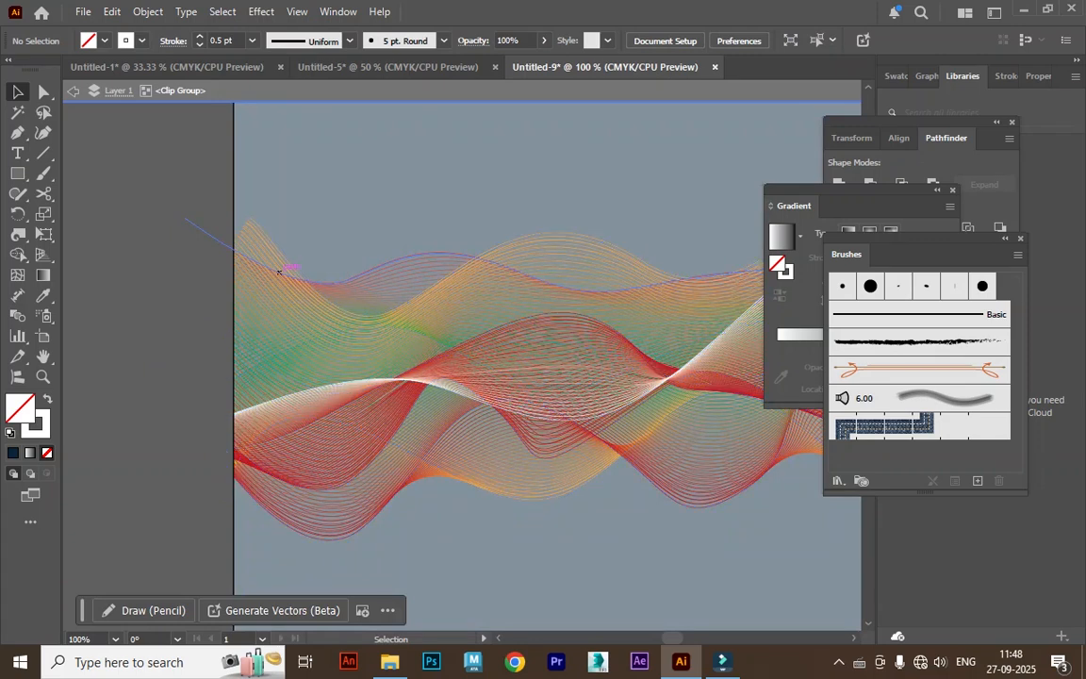
{"action": "key", "text": "a"}
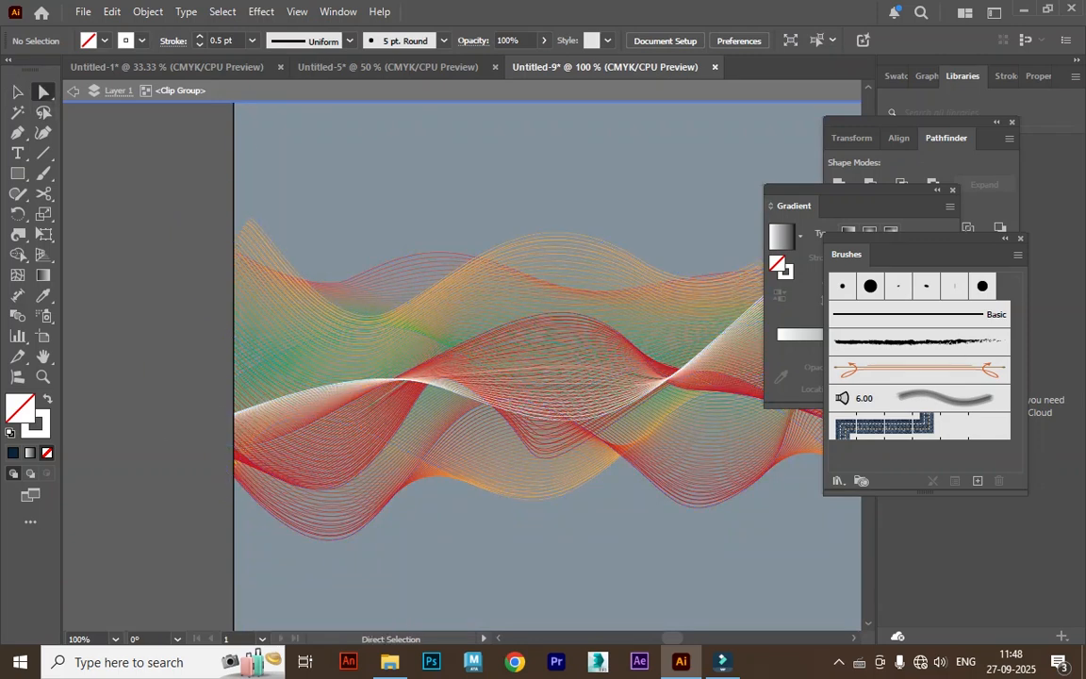
{"action": "left_click", "coordinate": [249, 218]}
{"action": "left_click_drag", "start_coordinate": [249, 218], "coordinate": [221, 188]}
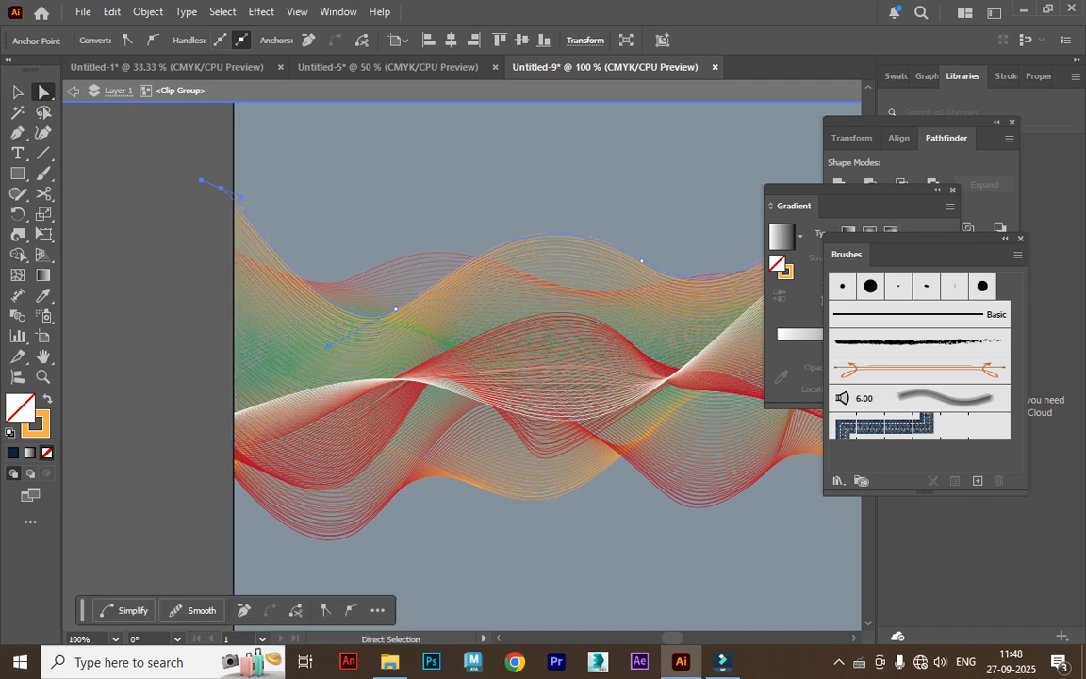
{"action": "key", "text": "v"}
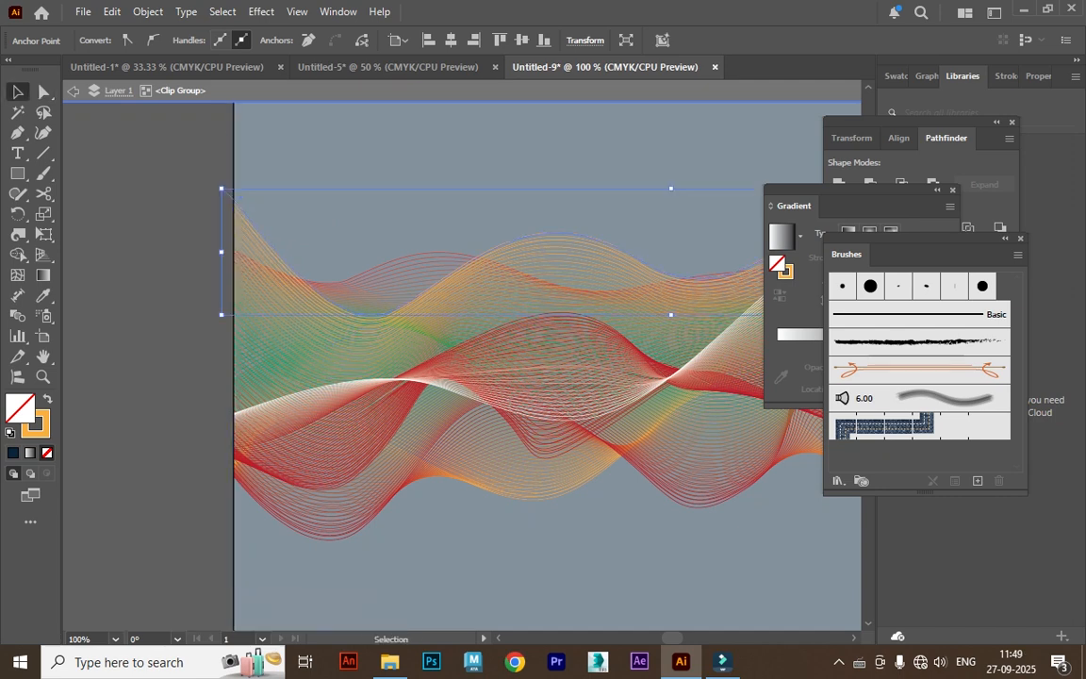
{"action": "key", "text": "Escape"}
{"action": "scroll", "coordinate": [500, 349], "scroll_direction": "down", "scroll_amount": 2}
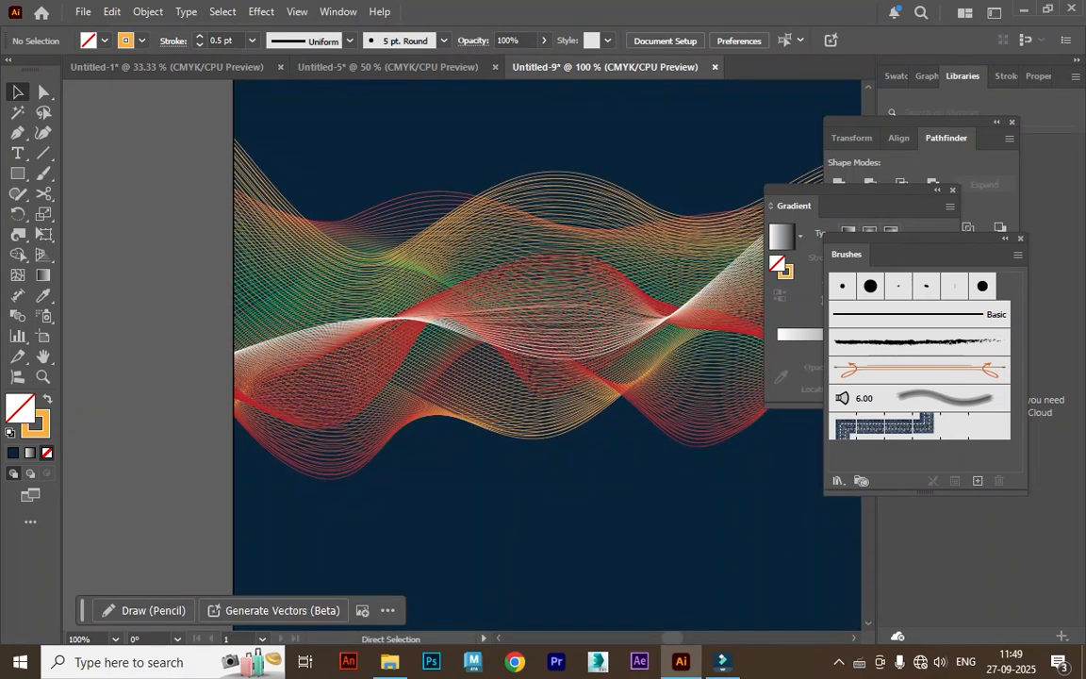
Draw a circle over the left end of the waves and swap its fill and stroke so the fill is orange
{"action": "key", "text": "ctrl+0"}
{"action": "right_click", "coordinate": [19, 174]}
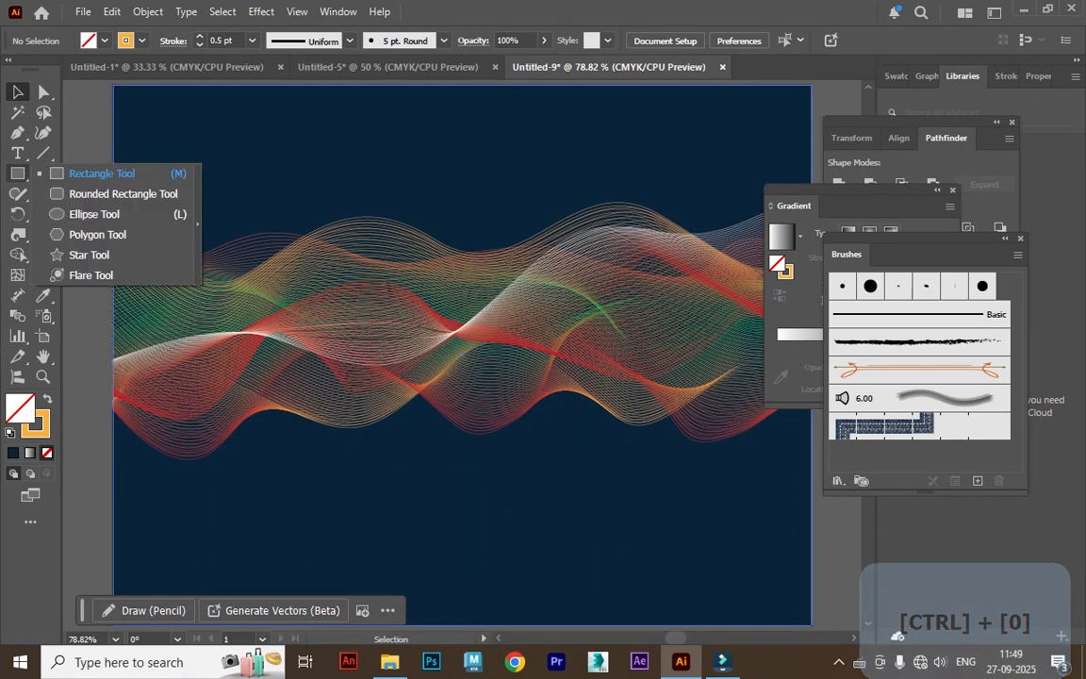
{"action": "left_click", "coordinate": [96, 213]}
{"action": "left_click_drag", "start_coordinate": [105, 239], "coordinate": [233, 362]}
{"action": "key", "text": "shift+x"}
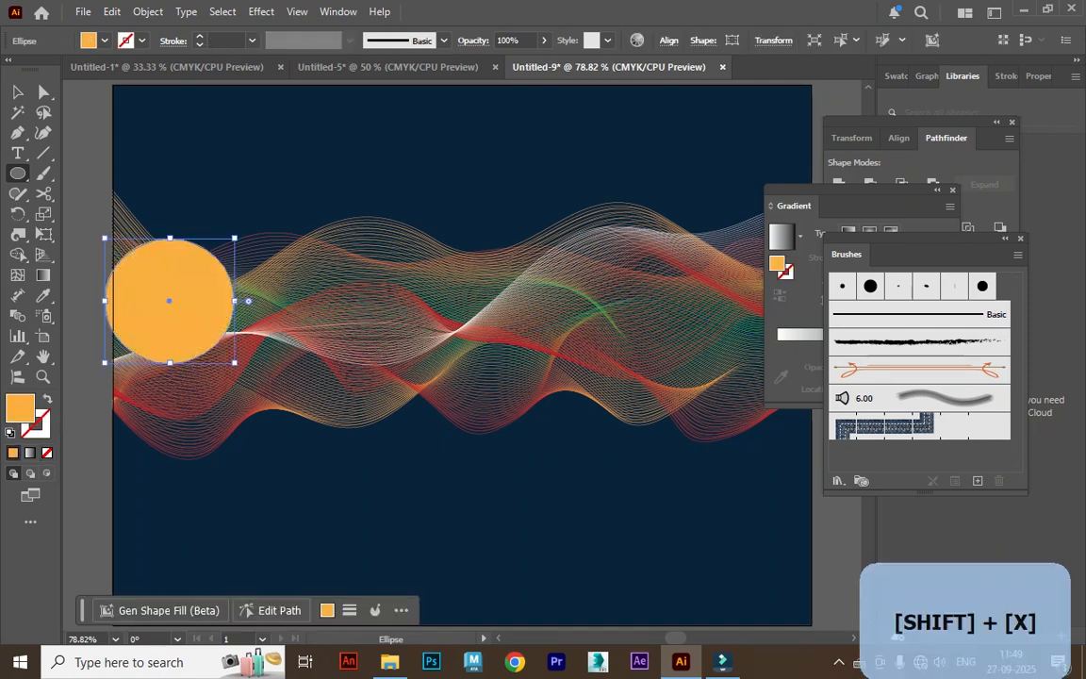
Apply a linear gradient to the circle's fill and make its black end stop white
{"action": "left_click", "coordinate": [848, 233]}
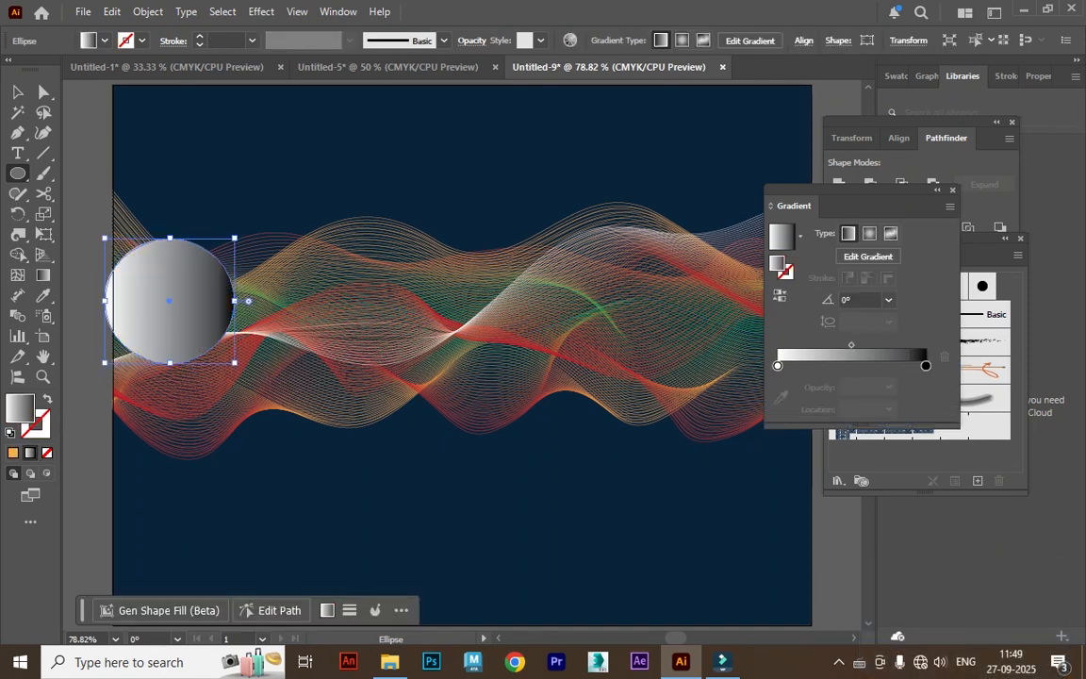
{"action": "double_click", "coordinate": [925, 366]}
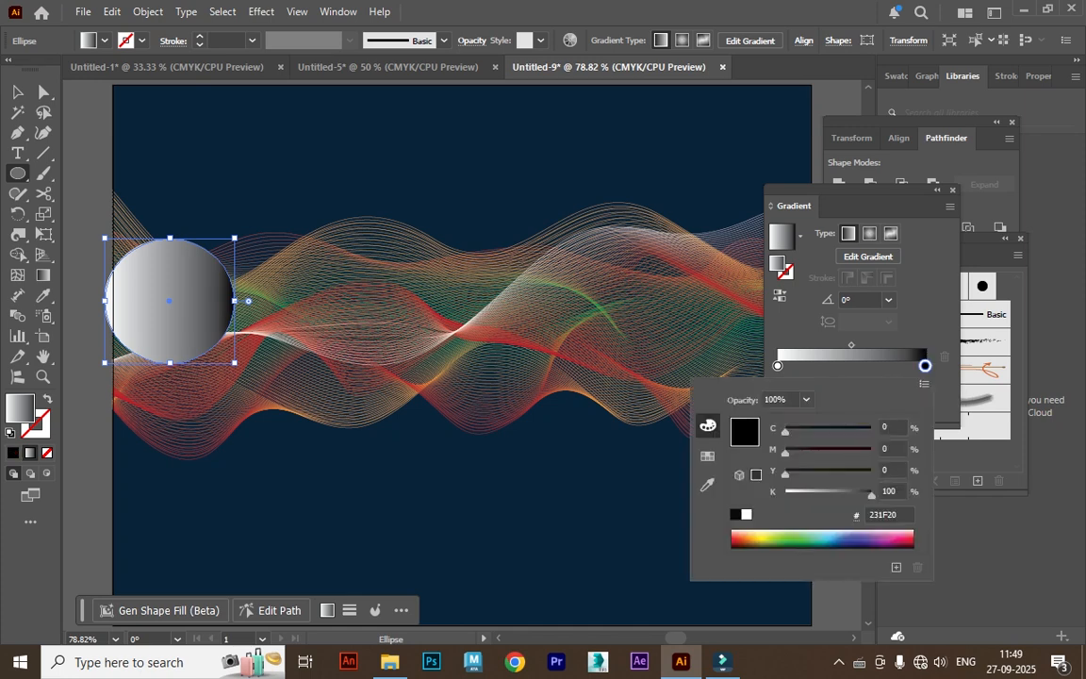
{"action": "left_click", "coordinate": [746, 514]}
{"action": "left_click", "coordinate": [818, 335]}
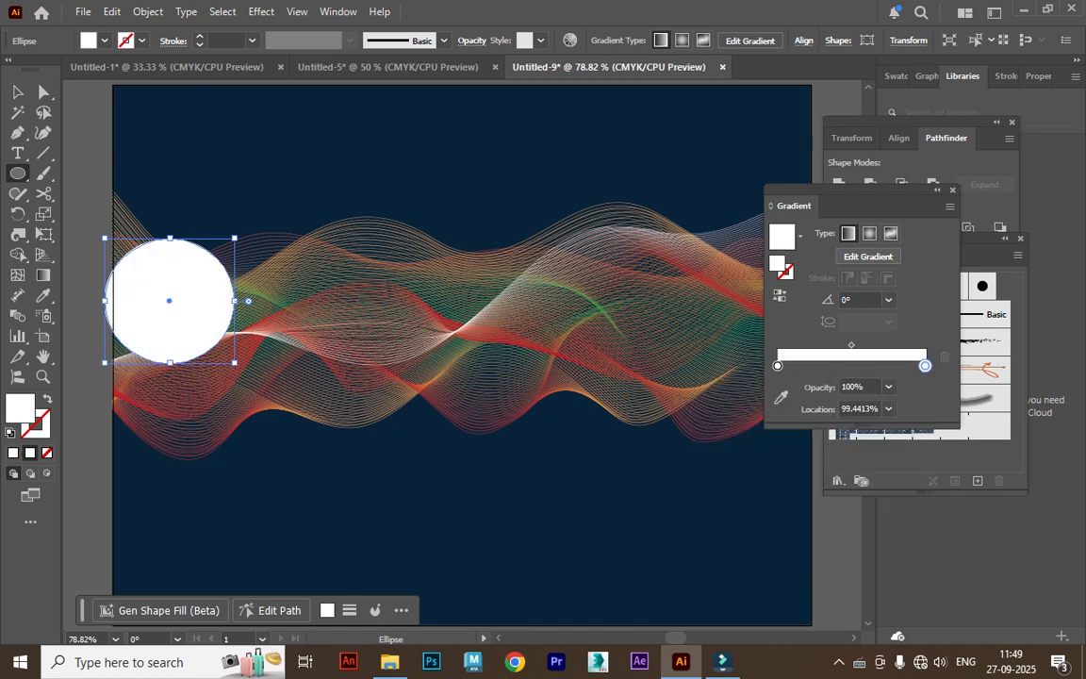
Make the circle's gradient radial and set the end stop's opacity to 0%
{"action": "left_click", "coordinate": [869, 233]}
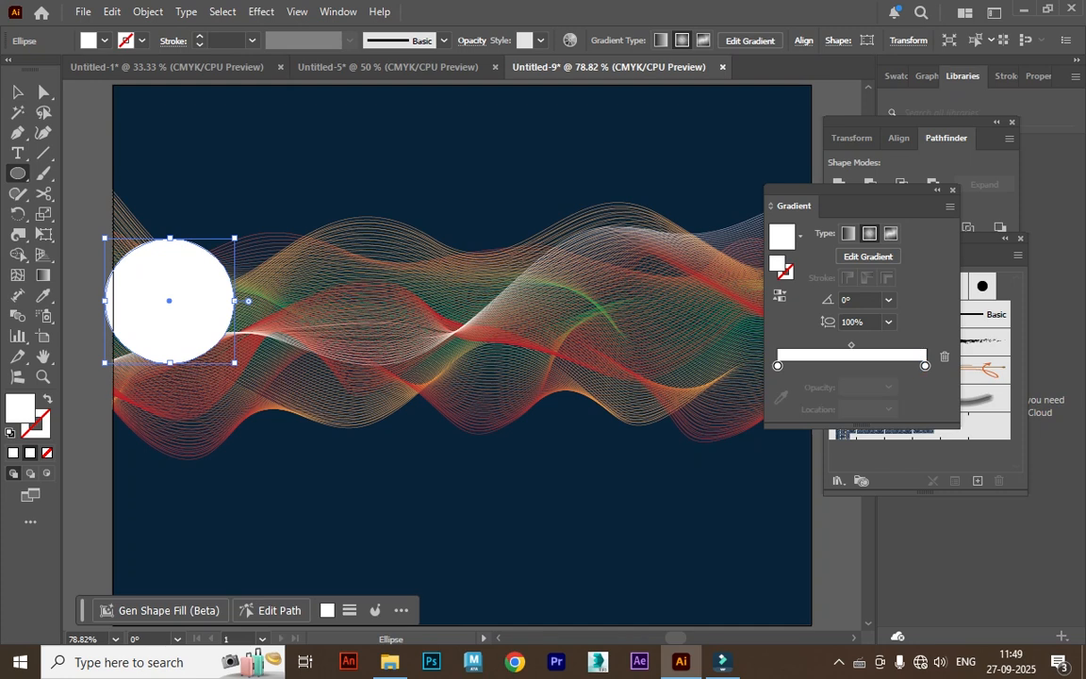
{"action": "left_click", "coordinate": [888, 386]}
{"action": "left_click", "coordinate": [906, 407]}
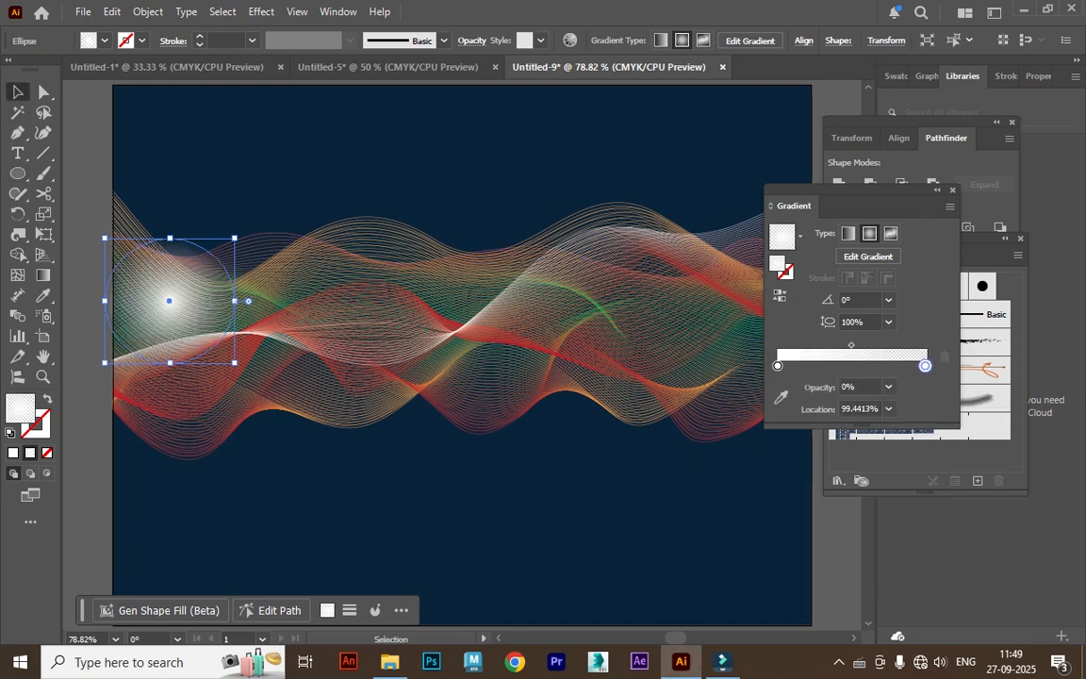
Move the glow circle slightly up toward the left end of the waves and set its blending mode to Overlay
{"action": "left_click_drag", "start_coordinate": [180, 301], "coordinate": [169, 293]}
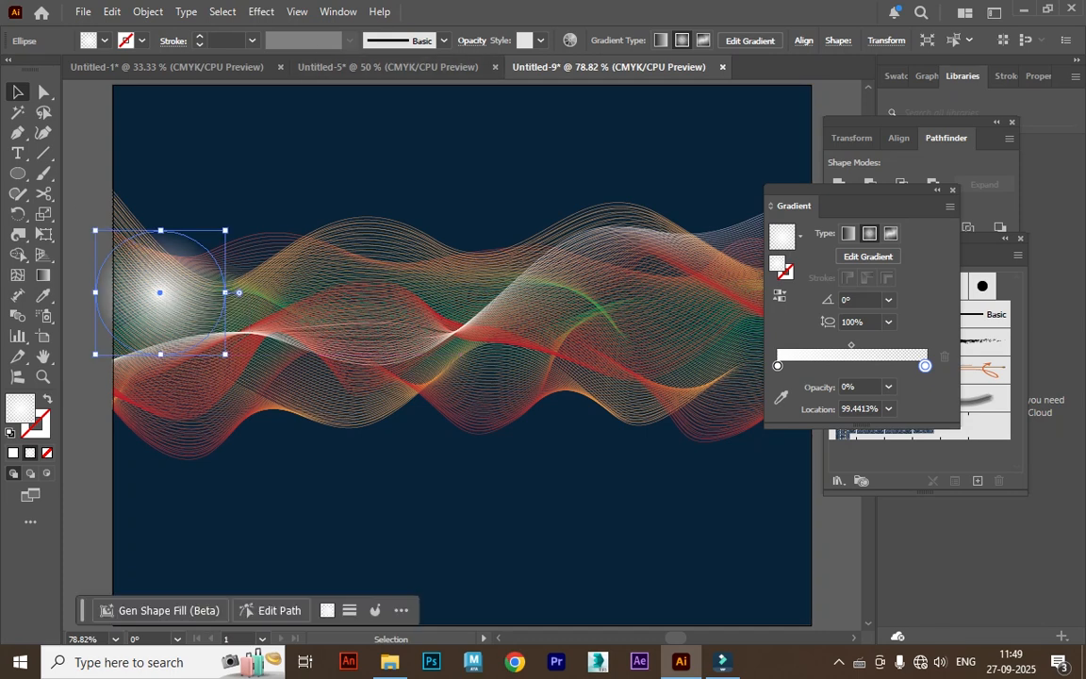
{"action": "left_click", "coordinate": [472, 40]}
{"action": "left_click", "coordinate": [334, 69]}
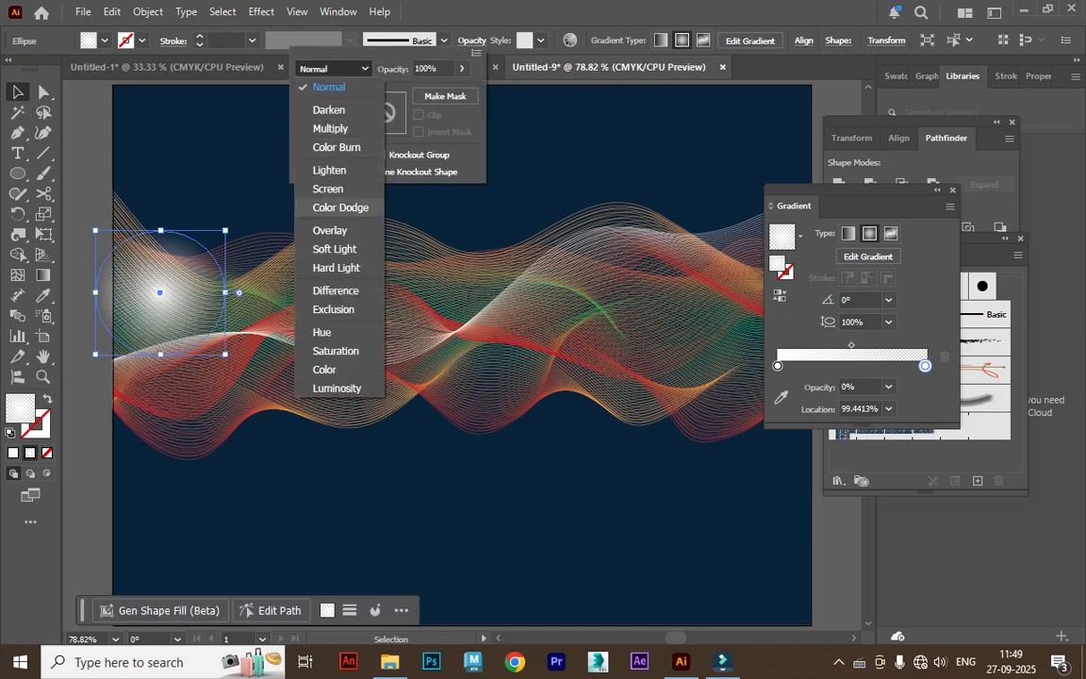
{"action": "left_click", "coordinate": [336, 231]}
Duplicate the glow circle onto the waves' upper right crest, the lower middle trough and the lower right end
{"action": "left_click", "coordinate": [161, 294]}
{"action": "left_click_drag", "start_coordinate": [161, 294], "coordinate": [637, 387]}
{"action": "left_click", "coordinate": [745, 429]}
{"action": "key", "text": "ctrl+minus"}
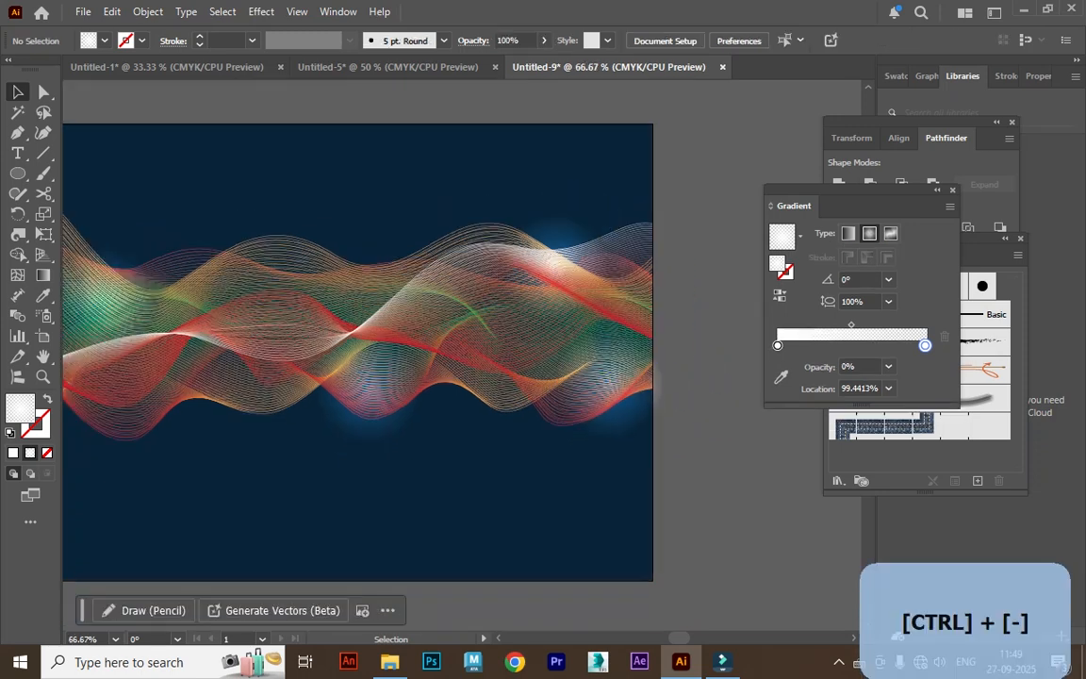
{"action": "key", "text": "ctrl+minus"}
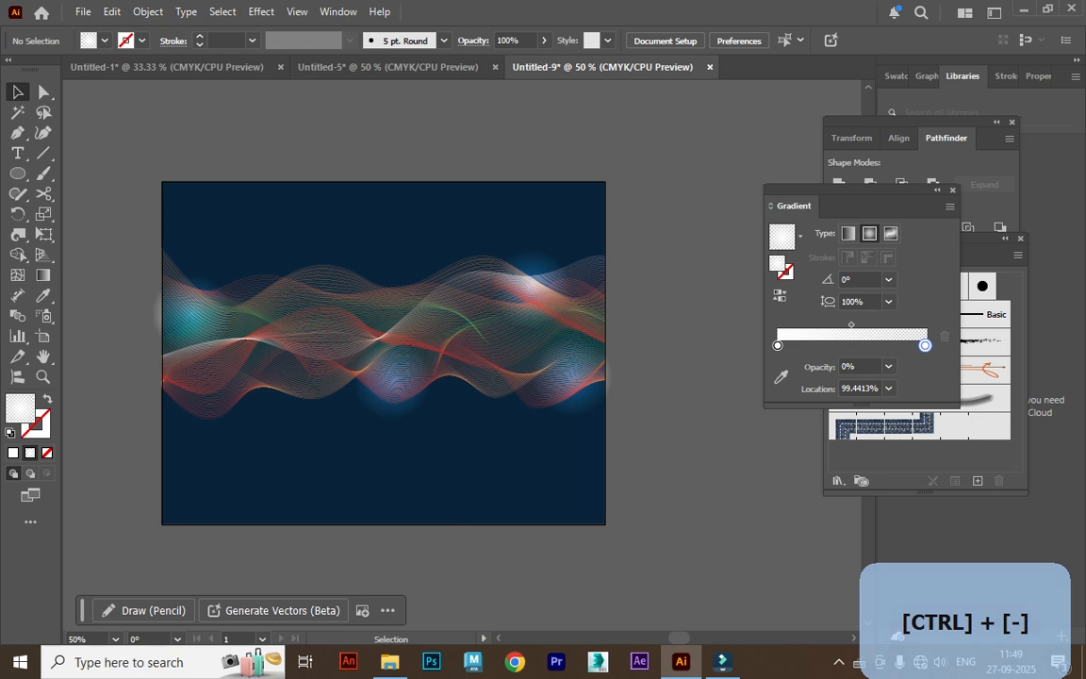
Lower the opacity of the glow circle on the upper right crest to about 60%
{"action": "left_click", "coordinate": [526, 285]}
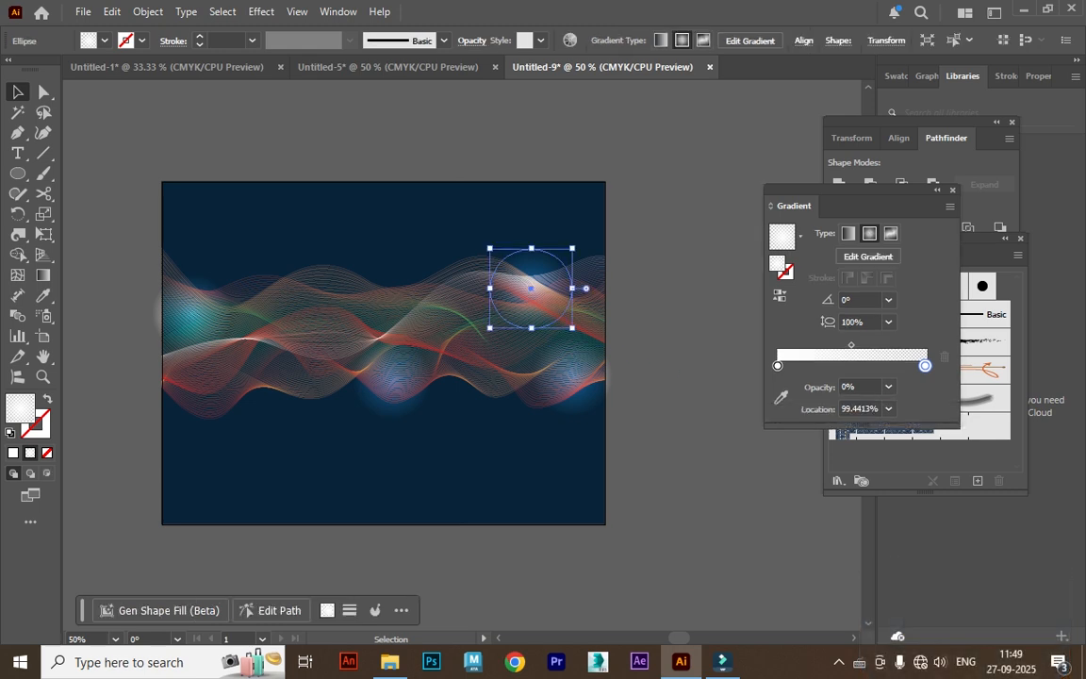
{"action": "left_click", "coordinate": [472, 40]}
{"action": "left_click", "coordinate": [462, 69]}
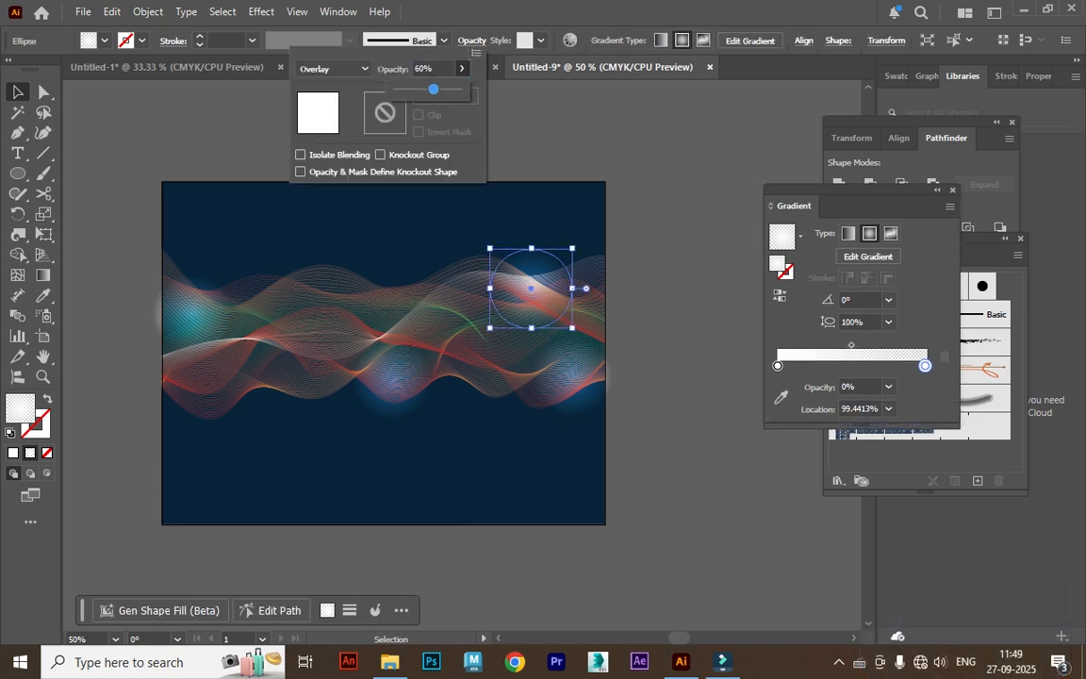
{"action": "left_click", "coordinate": [613, 596]}
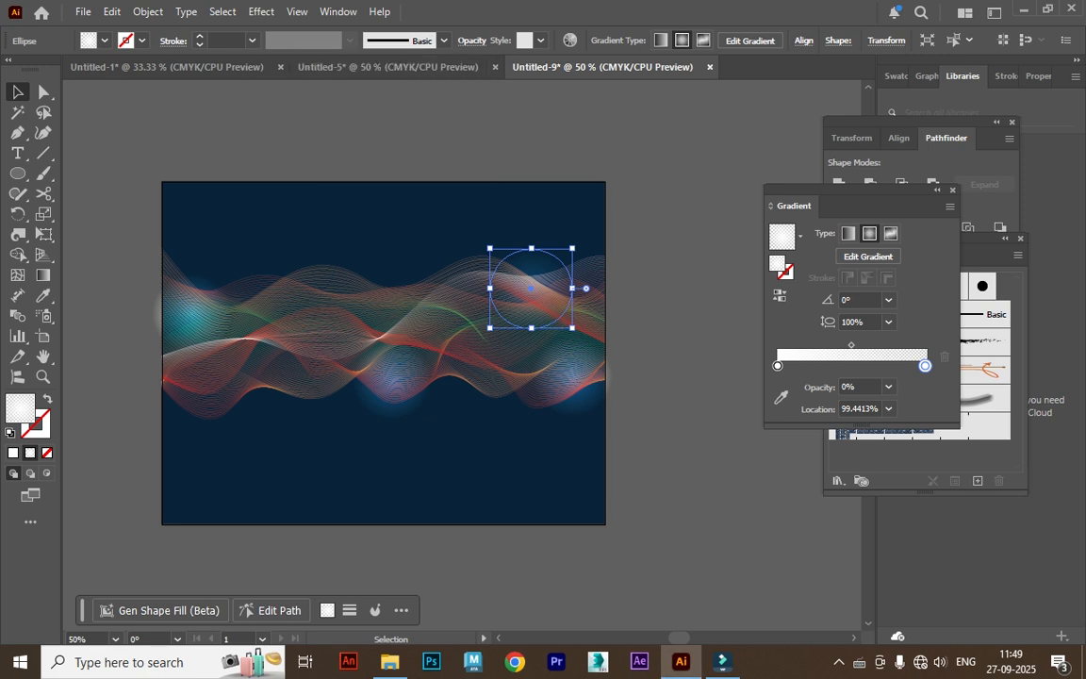
{"action": "left_click", "coordinate": [613, 595]}
Scale down the glow circle at the waves' lower right end about its centre and set its opacity to 29%
{"action": "left_click_drag", "start_coordinate": [554, 283], "coordinate": [594, 357]}
{"action": "left_click", "coordinate": [652, 341]}
{"action": "left_click", "coordinate": [573, 373]}
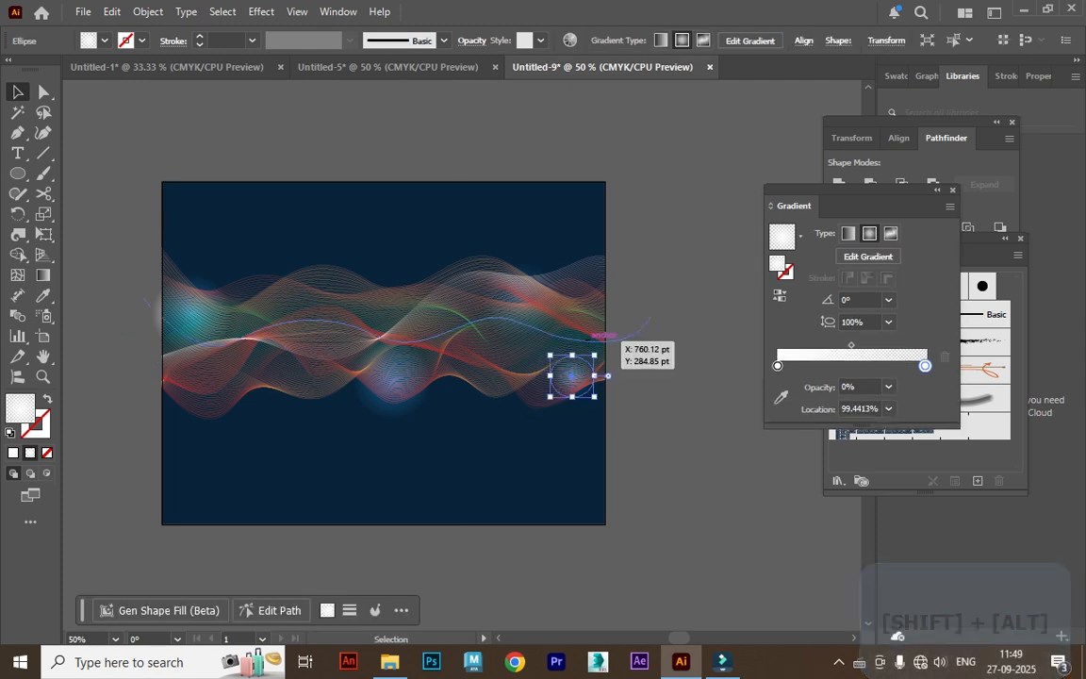
{"action": "left_click", "coordinate": [471, 40]}
{"action": "left_click", "coordinate": [463, 68]}
{"action": "left_click_drag", "start_coordinate": [459, 89], "coordinate": [410, 90]}
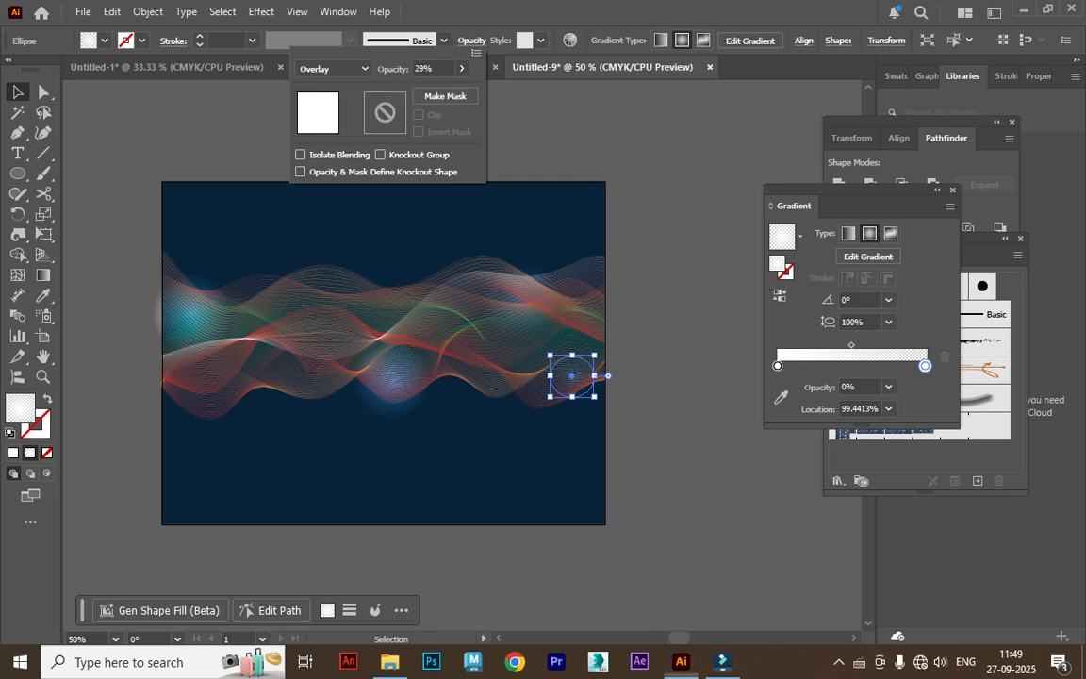
{"action": "left_click", "coordinate": [546, 128]}
{"action": "left_click", "coordinate": [547, 128]}
Tighten the glow circles at the middle and left end so they sit within the wave lines, and deselect them
{"action": "left_click_drag", "start_coordinate": [413, 370], "coordinate": [416, 344]}
{"action": "left_click", "coordinate": [326, 212]}
{"action": "left_click_drag", "start_coordinate": [219, 299], "coordinate": [226, 326]}
{"action": "left_click", "coordinate": [247, 229]}
{"action": "left_click", "coordinate": [247, 229]}
{"action": "left_click_drag", "start_coordinate": [384, 353], "coordinate": [413, 349]}
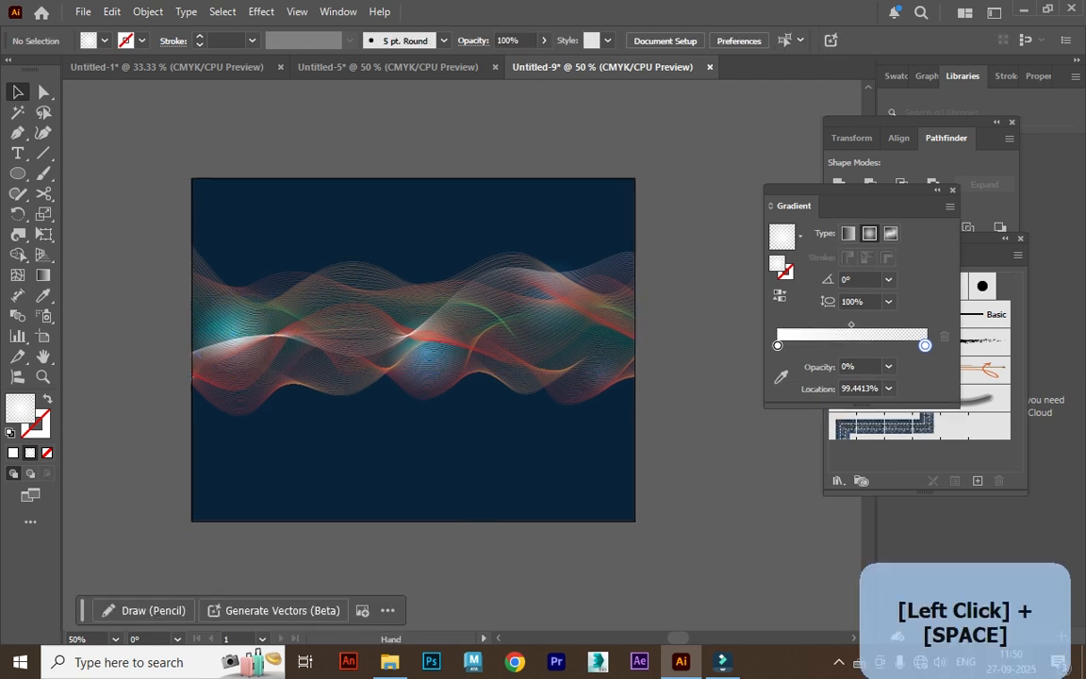
Switch to the Untitled-5 document and open the options of Art Brush 1 to examine its colorization methods and width choices
{"action": "mouse_move", "coordinate": [848, 190]}
{"action": "left_mouse_down"}
{"action": "mouse_move", "coordinate": [689, 132]}
{"action": "mouse_move", "coordinate": [694, 111]}
{"action": "left_mouse_up"}
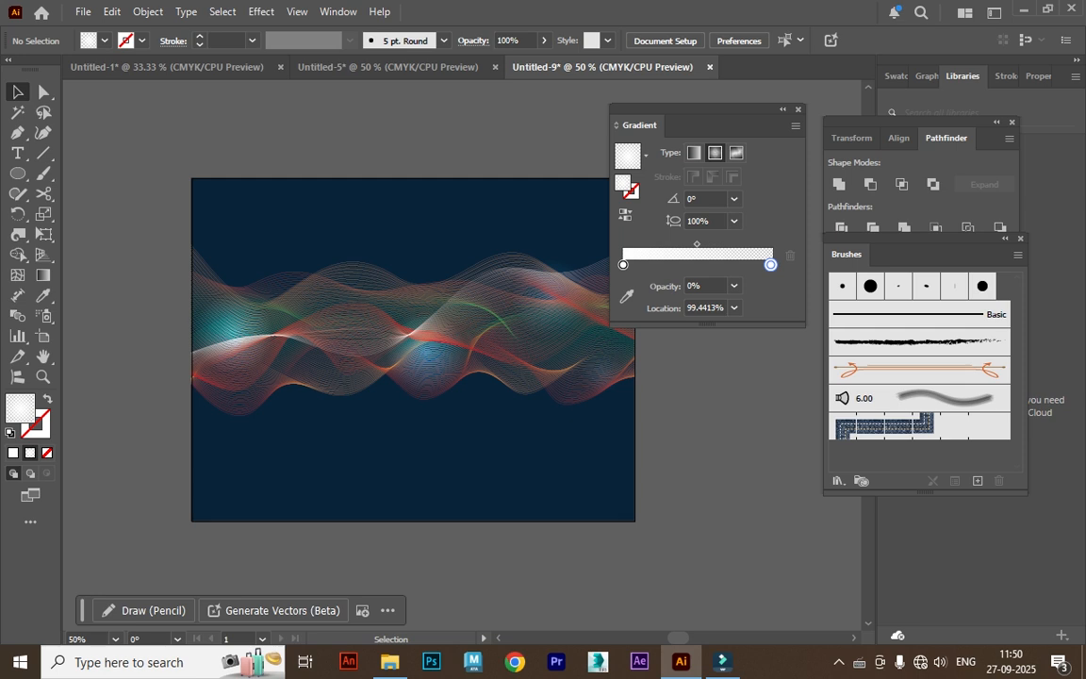
{"action": "left_click", "coordinate": [387, 67]}
{"action": "double_click", "coordinate": [919, 398]}
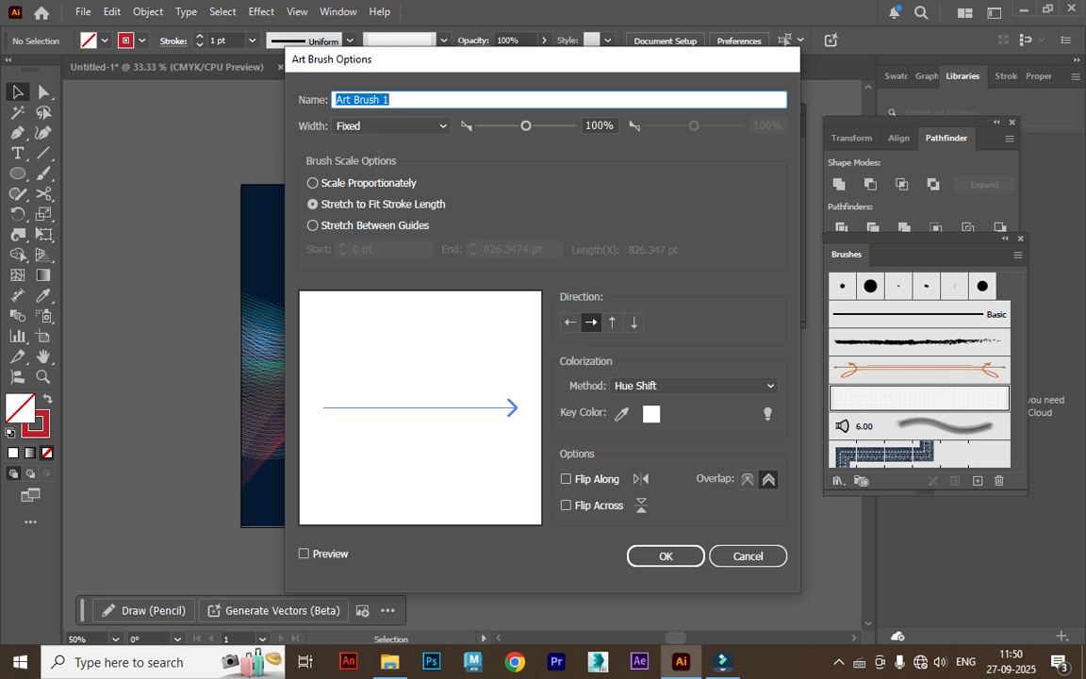
{"action": "left_click", "coordinate": [694, 386]}
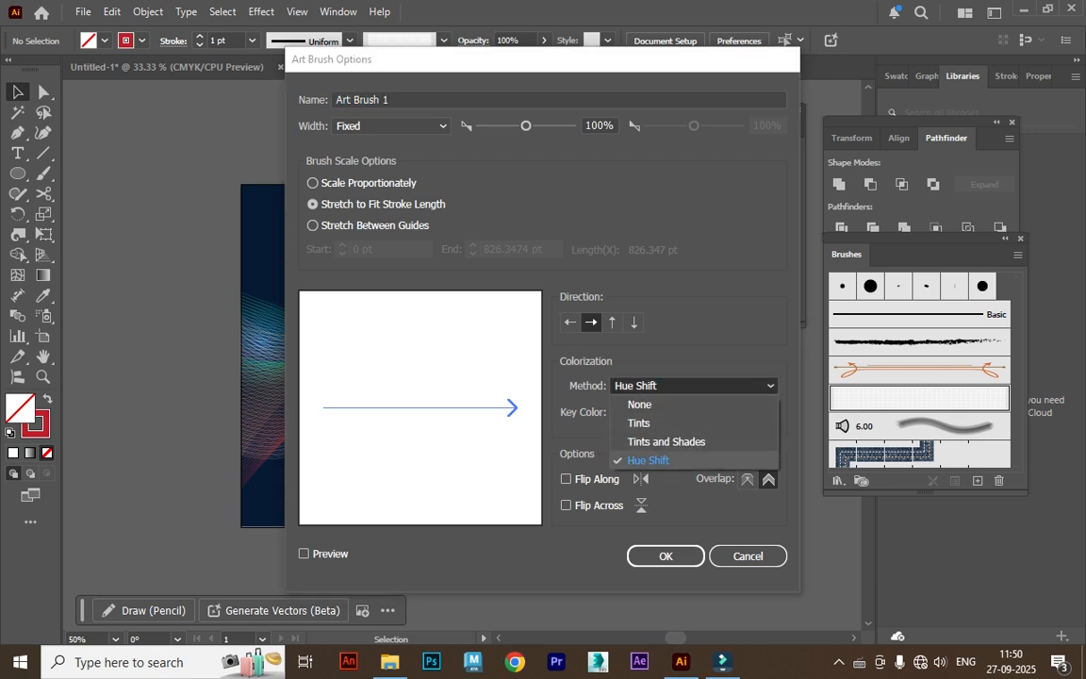
{"action": "left_click", "coordinate": [571, 323]}
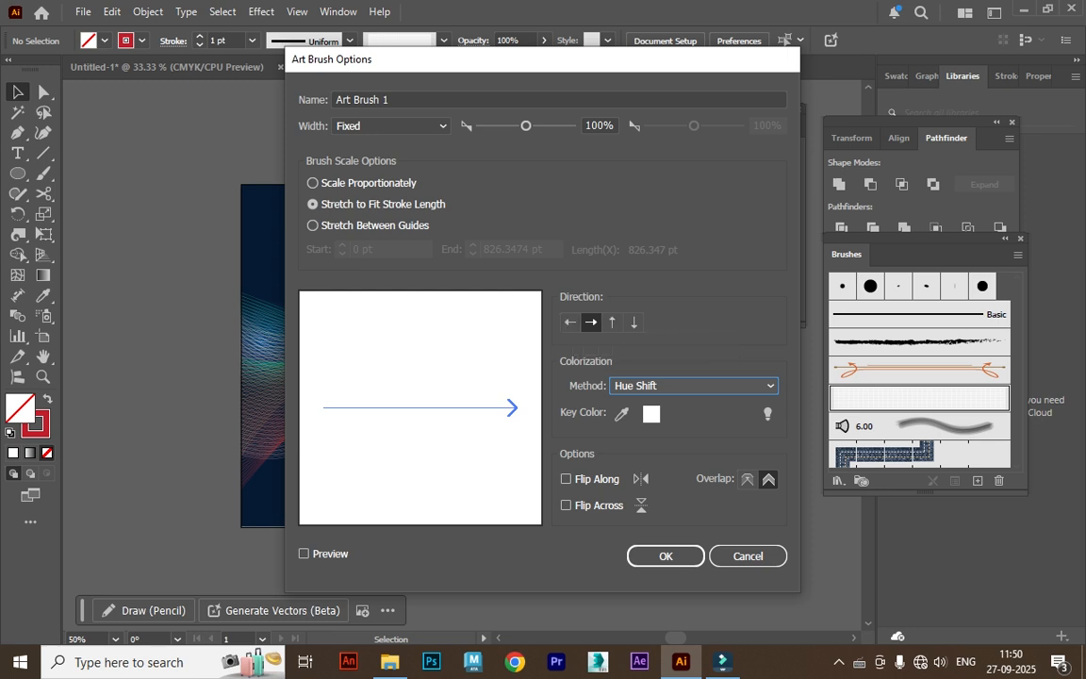
{"action": "left_click", "coordinate": [393, 126]}
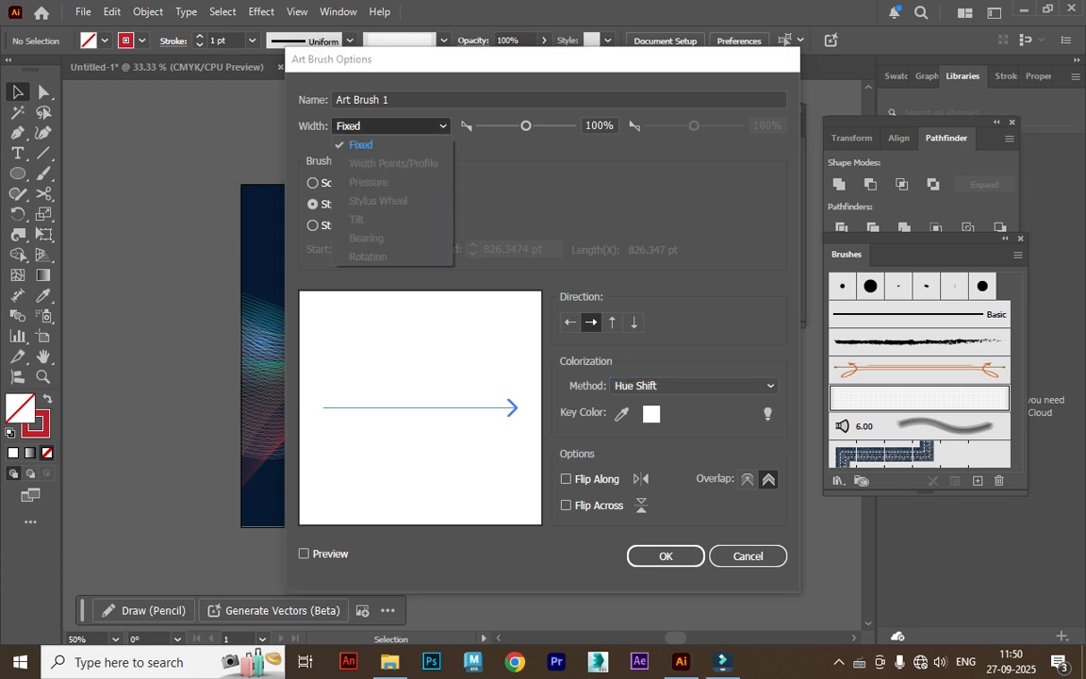
{"action": "left_click", "coordinate": [392, 126]}
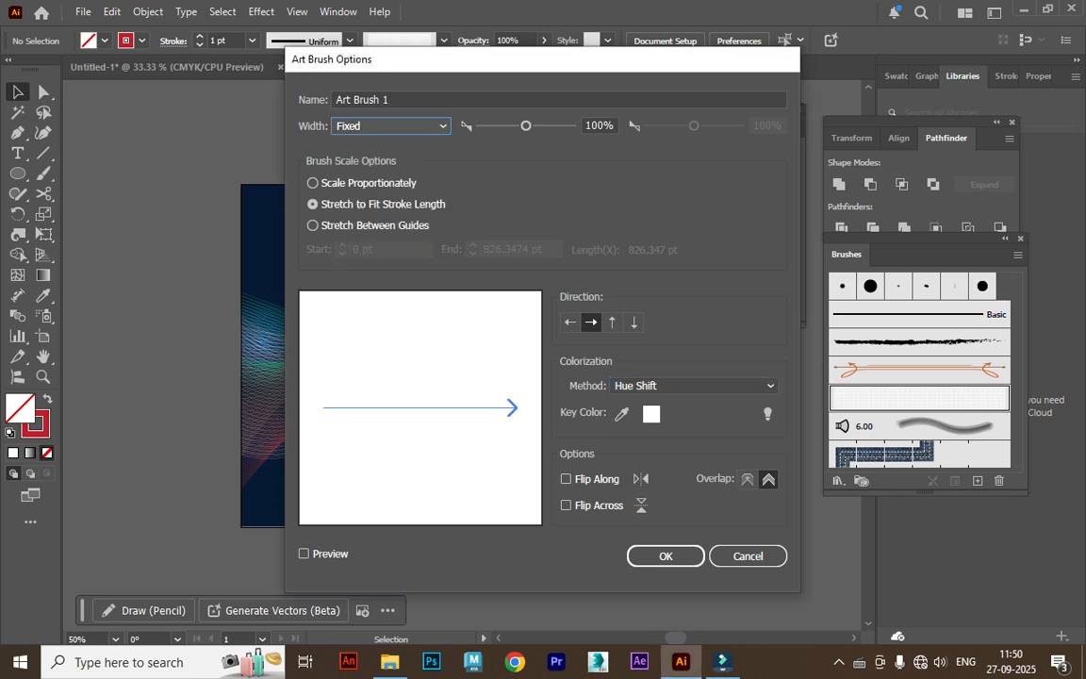